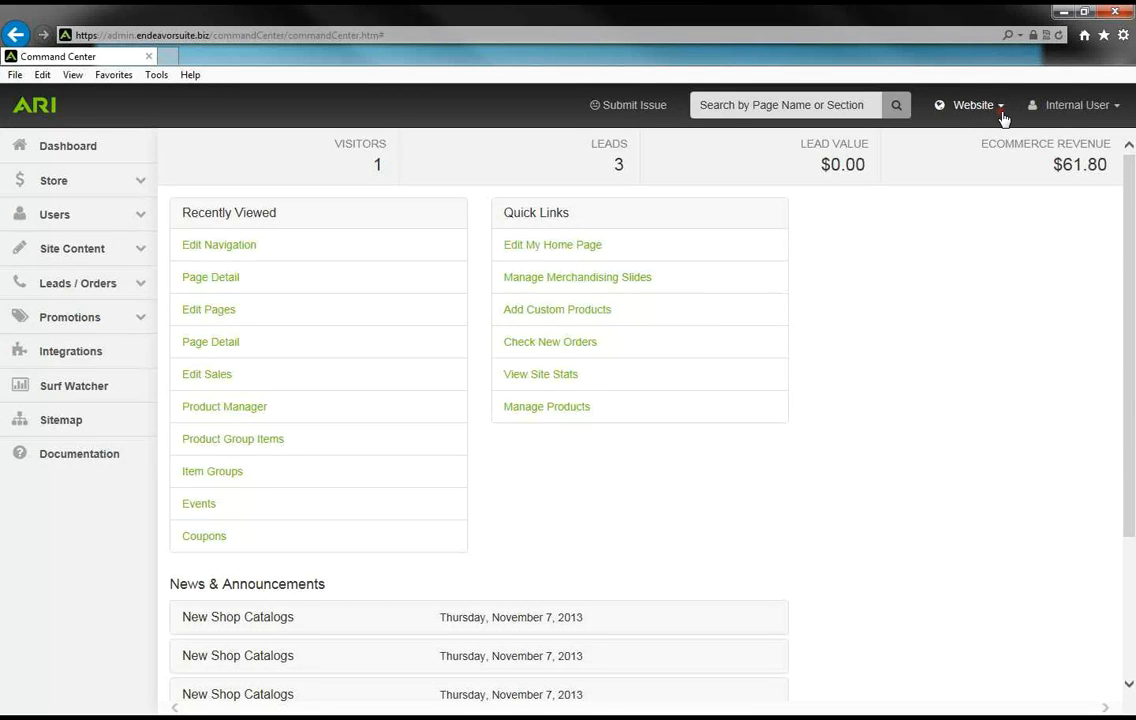
Preview the live site 9qbhfdys.endeavorsuite.biz and return to the Command Center.
click(1002, 116)
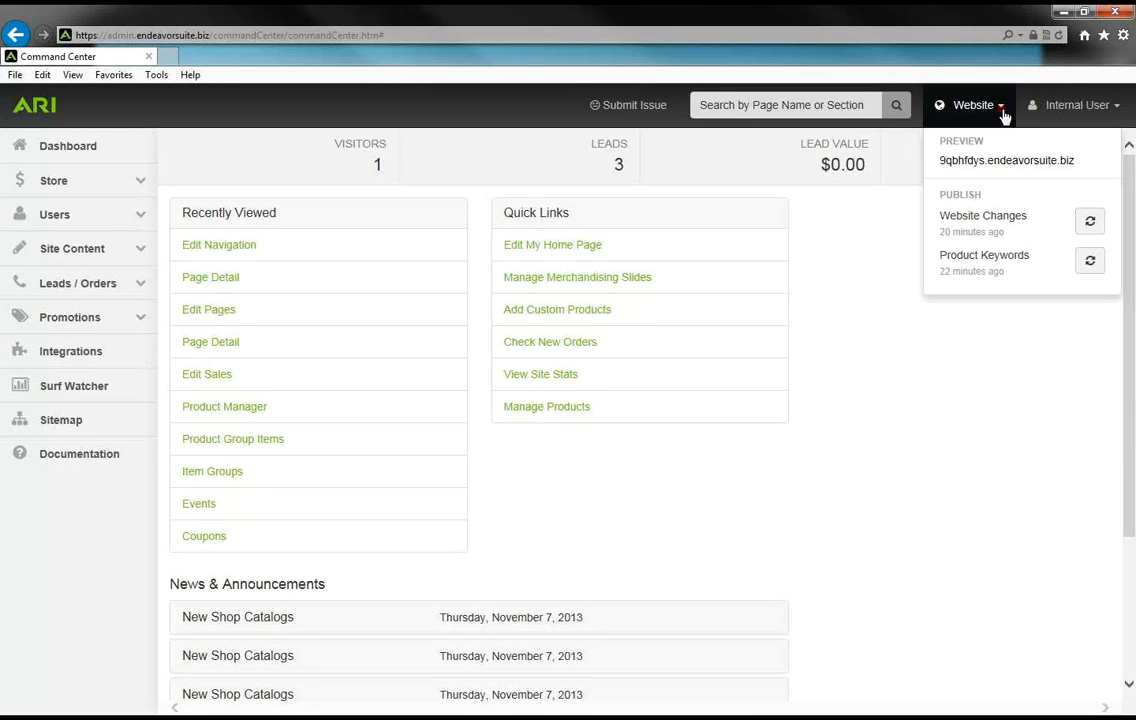
click(978, 165)
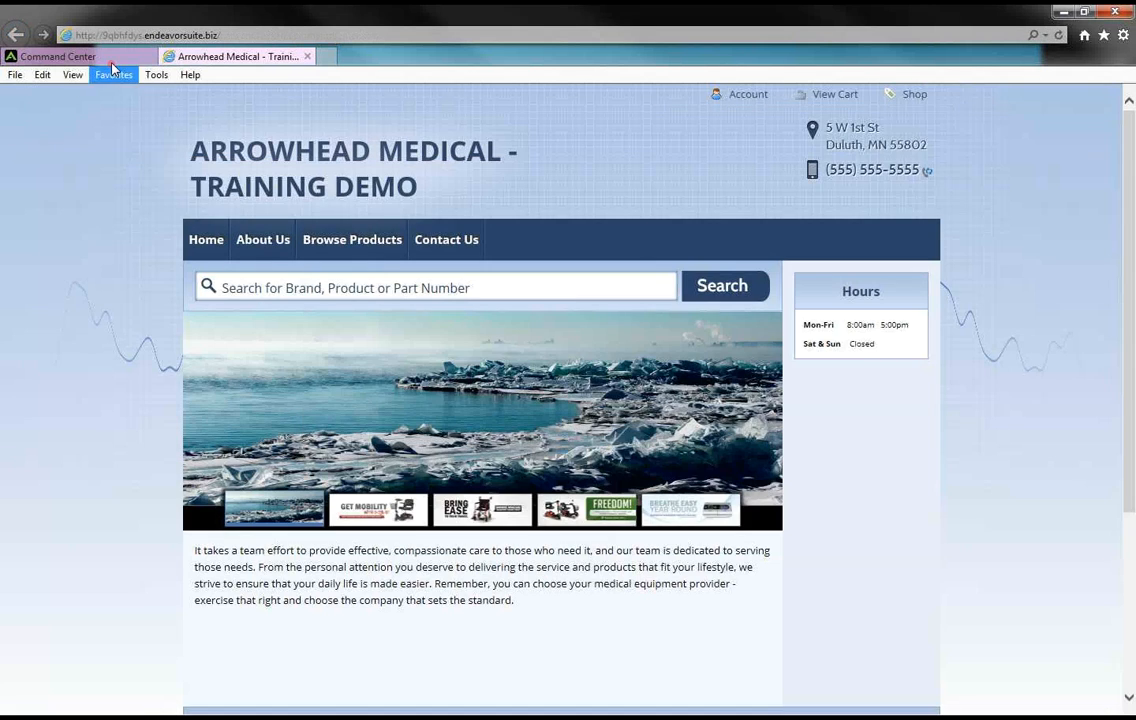
click(112, 56)
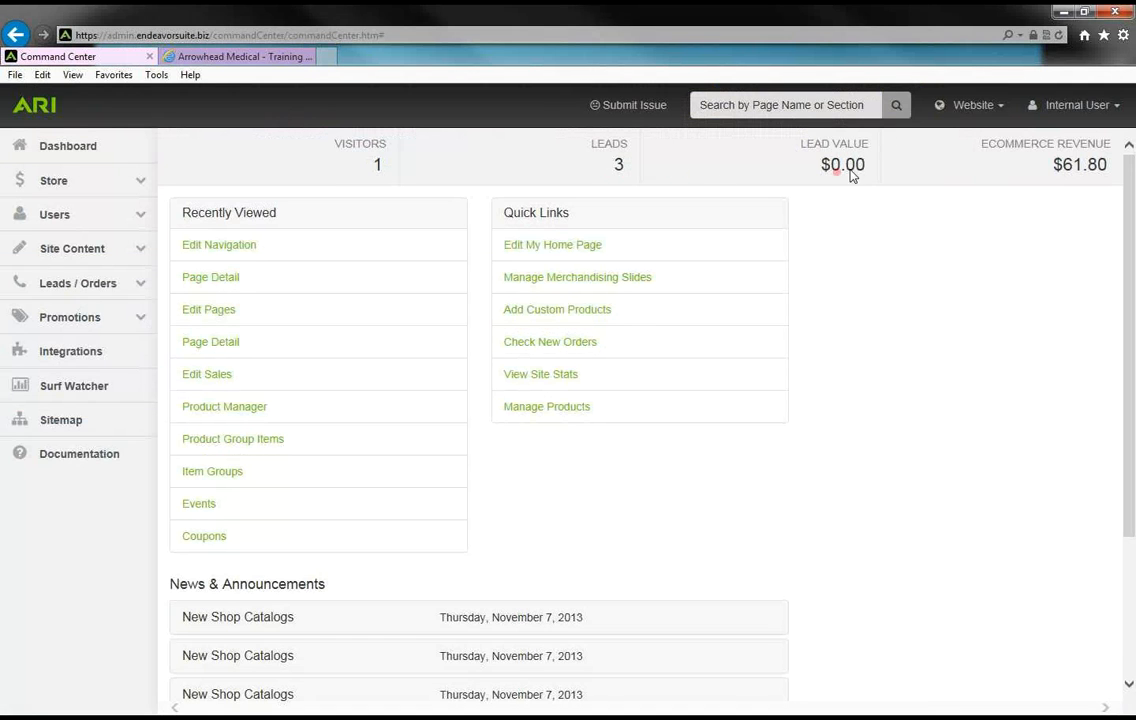
Publish the pending website changes from the Command Center.
click(1001, 113)
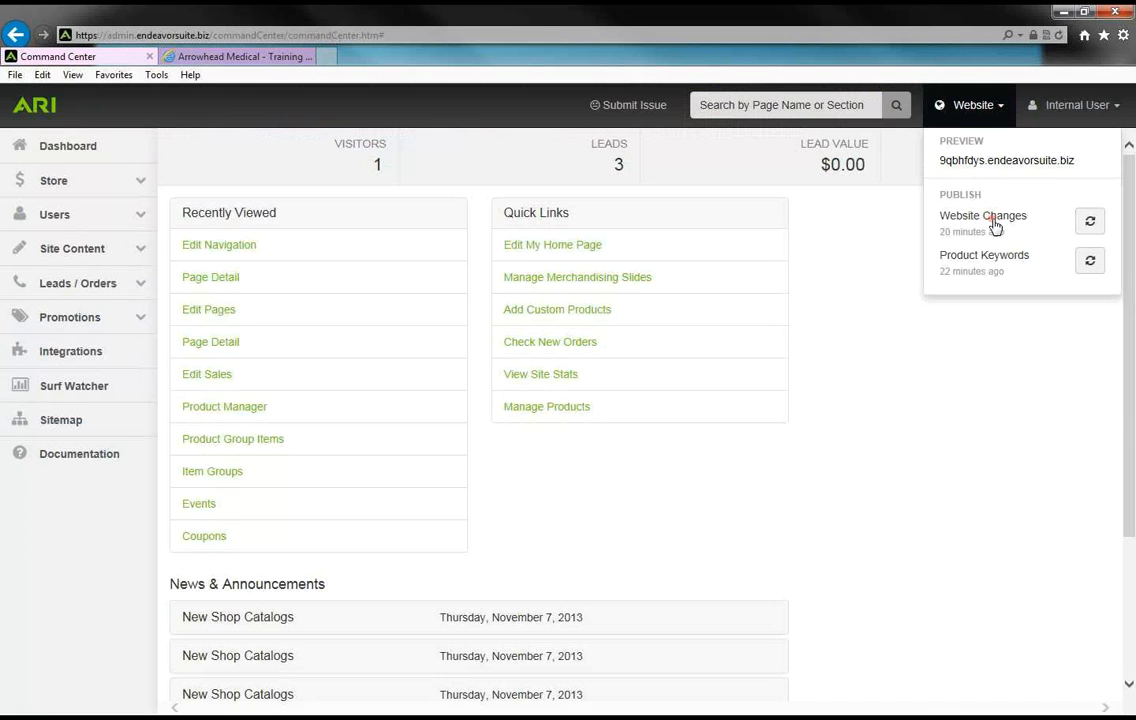
click(1097, 227)
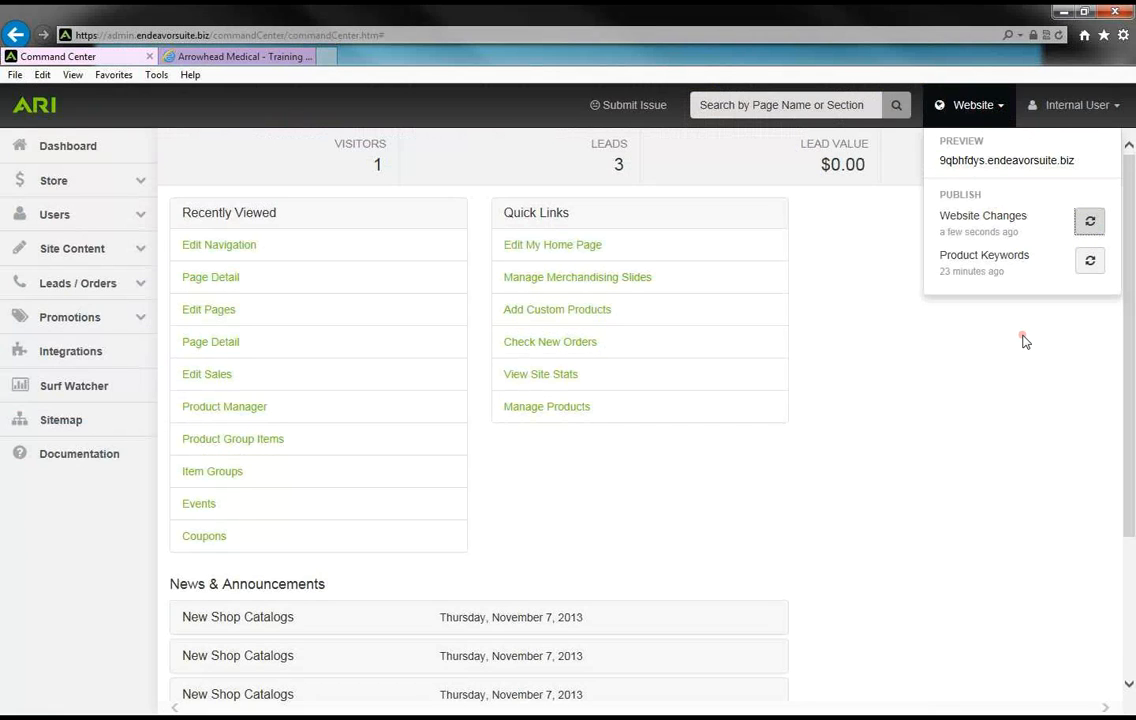
click(996, 108)
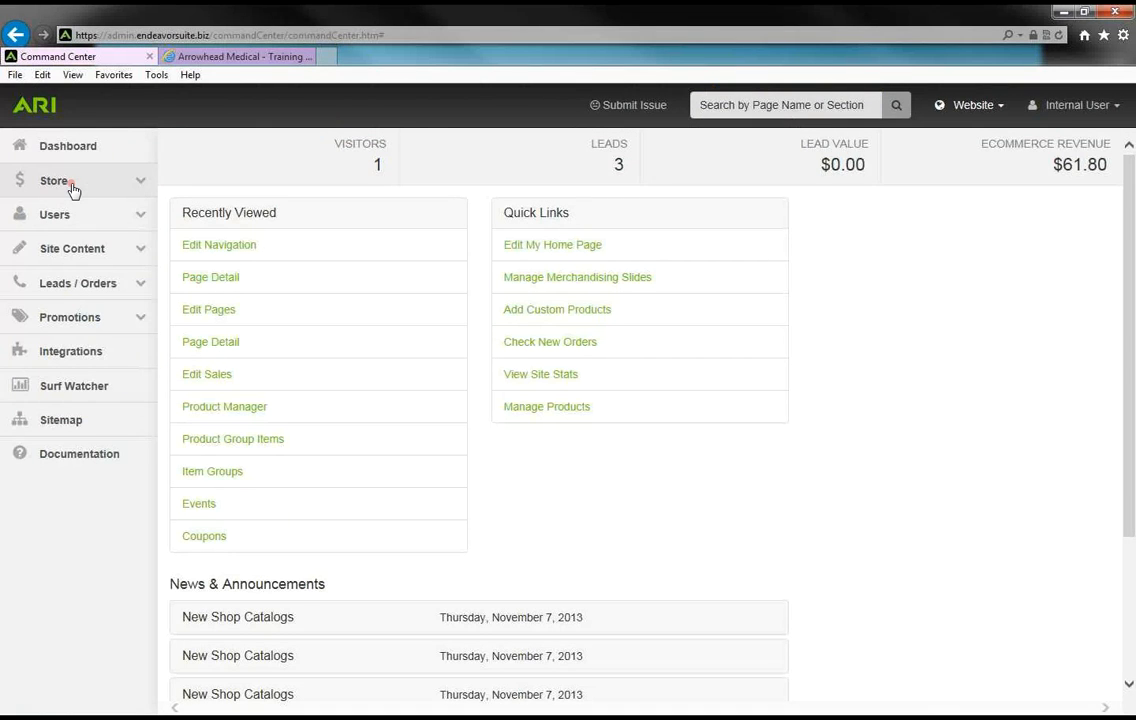
Open the store's Catalog Manager and review the site's active brands.
click(139, 183)
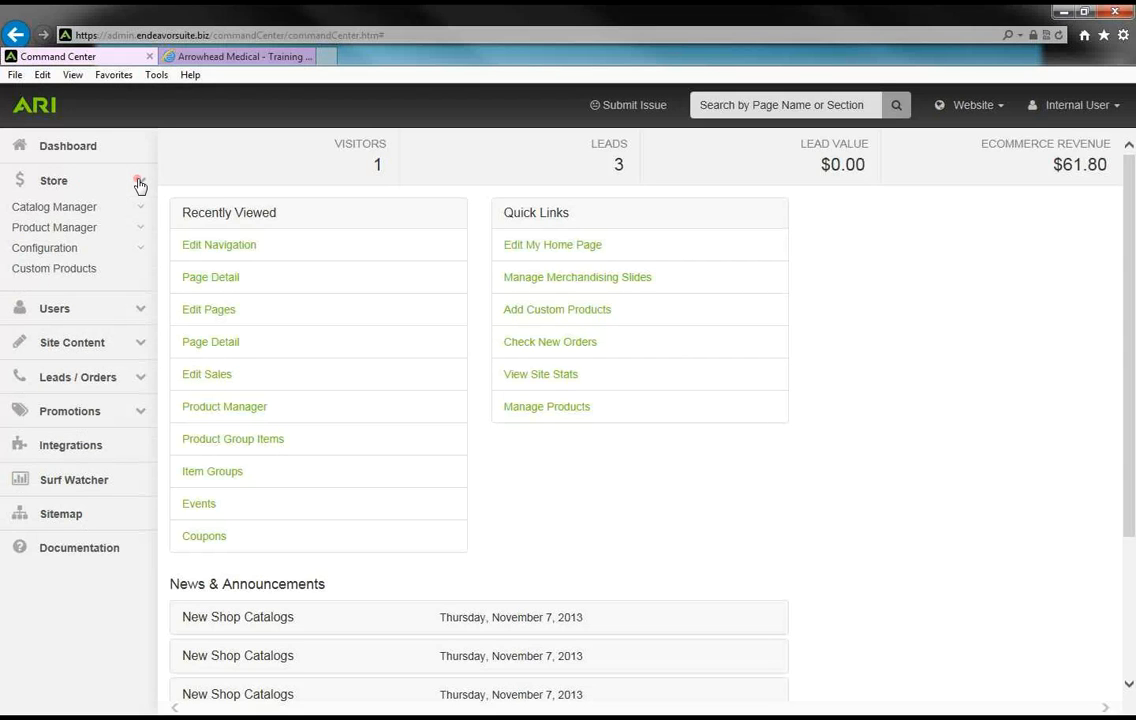
click(142, 206)
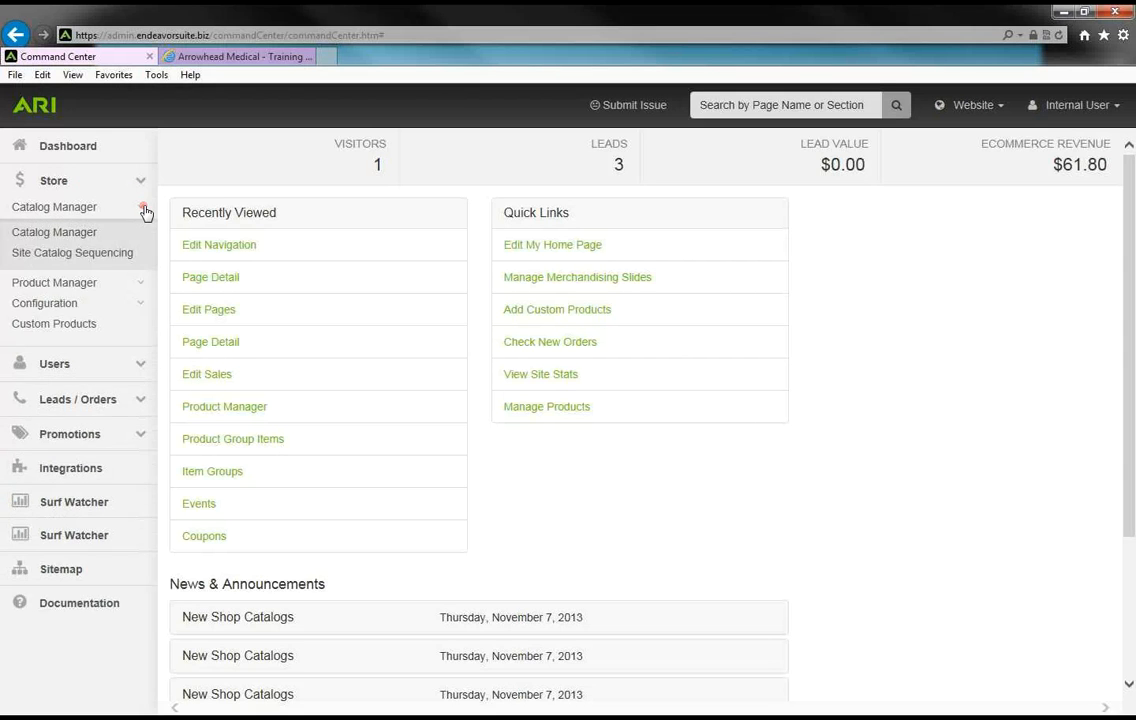
click(74, 234)
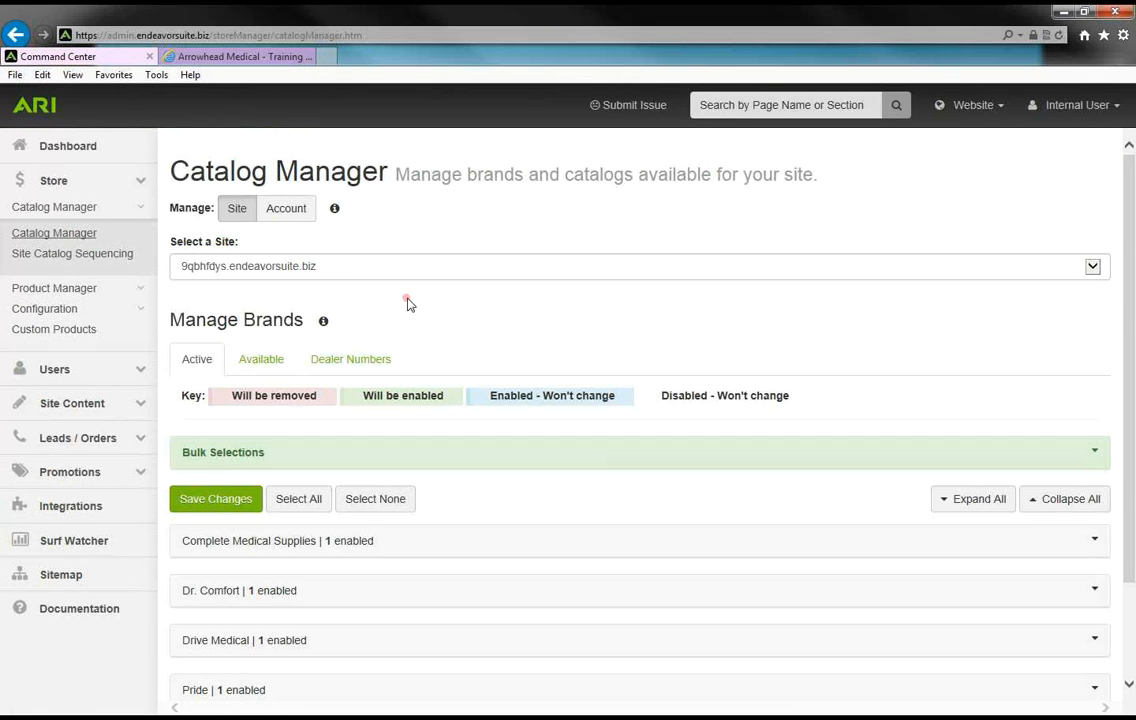
scroll(410, 300, down, 1)
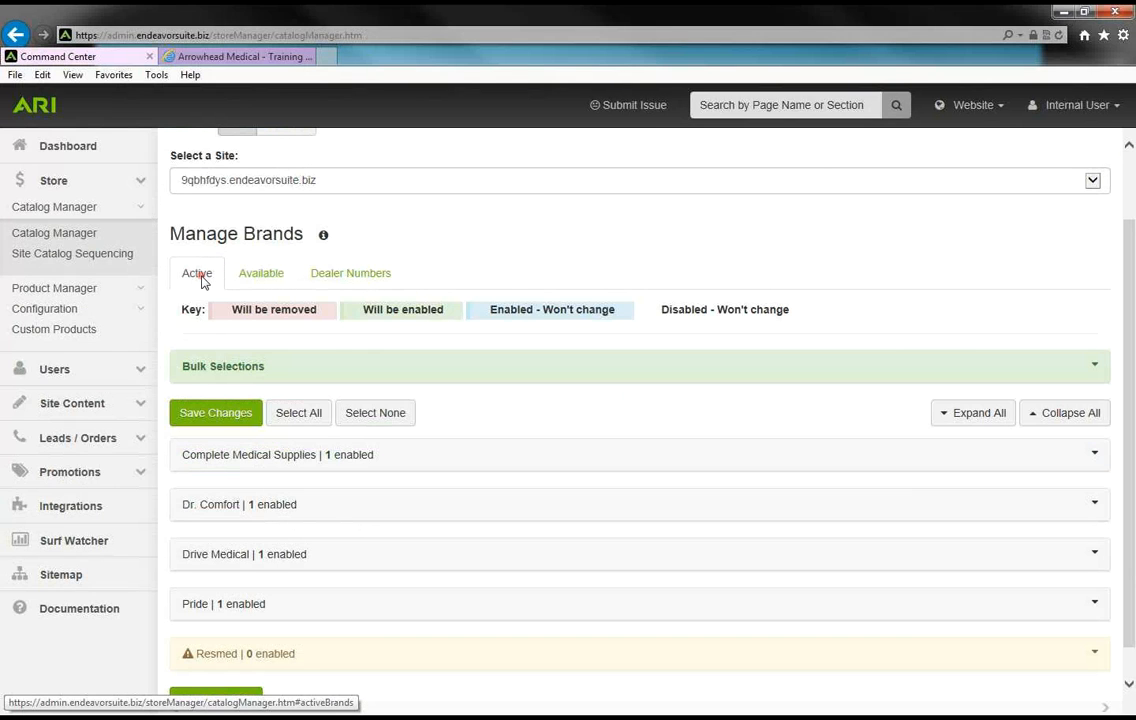
scroll(200, 280, down, 1)
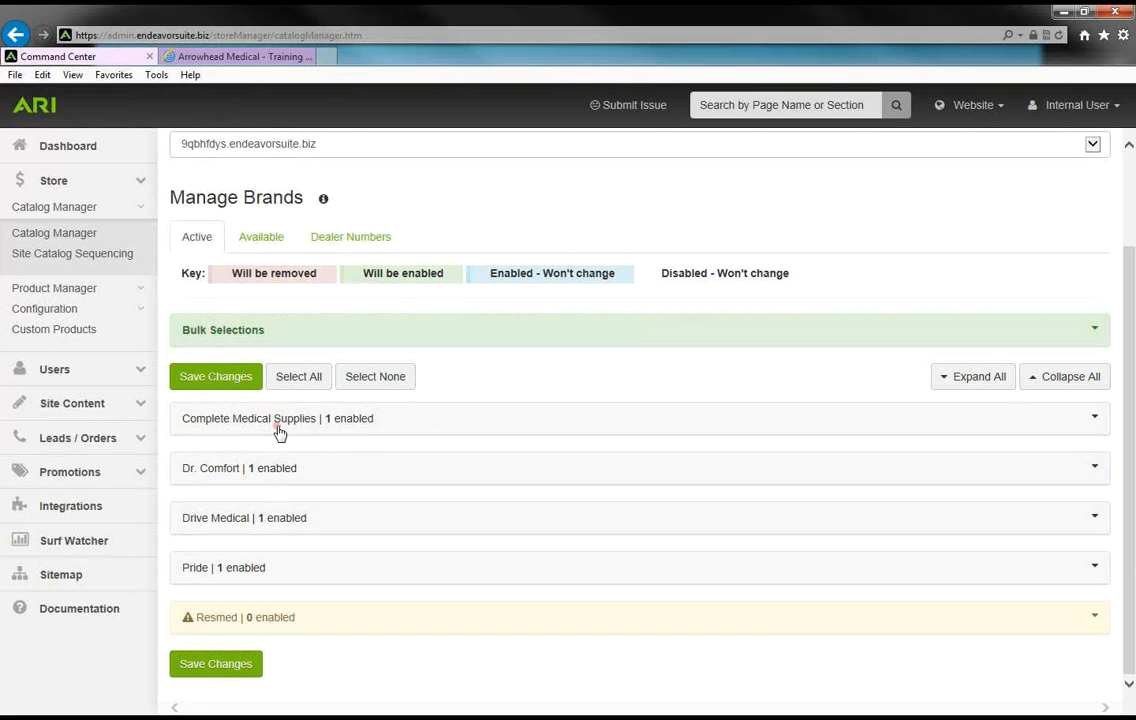
Add ROHO from the available brands to the site and save the changes.
click(267, 245)
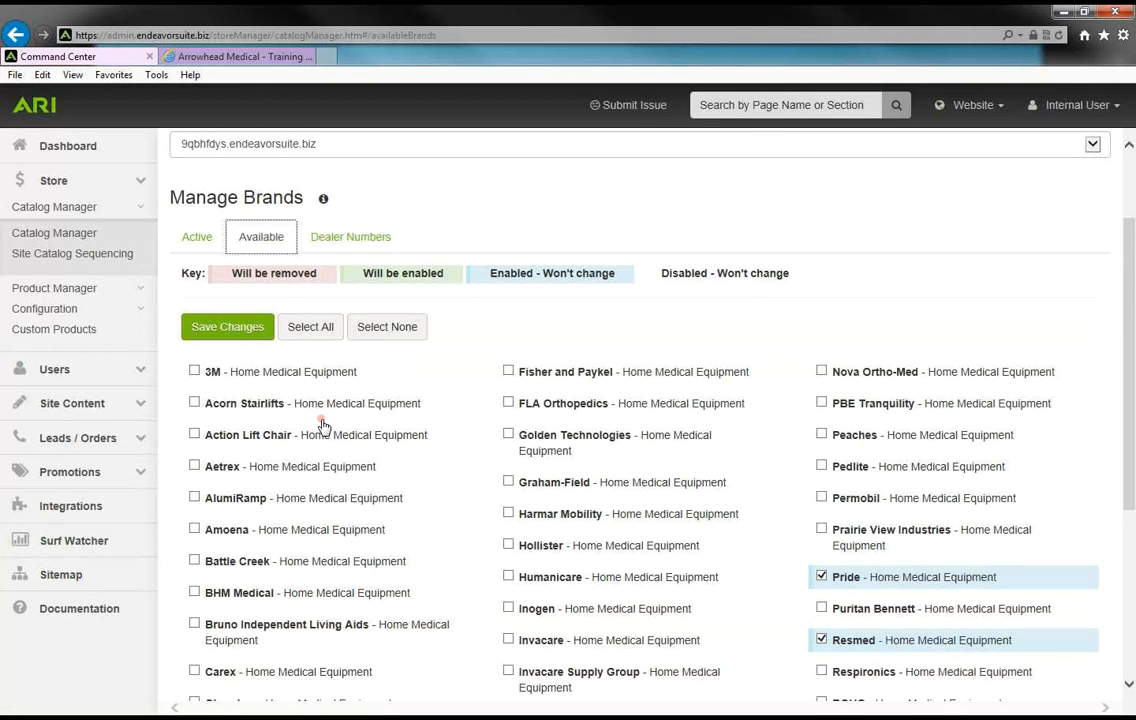
scroll(322, 427, down, 3)
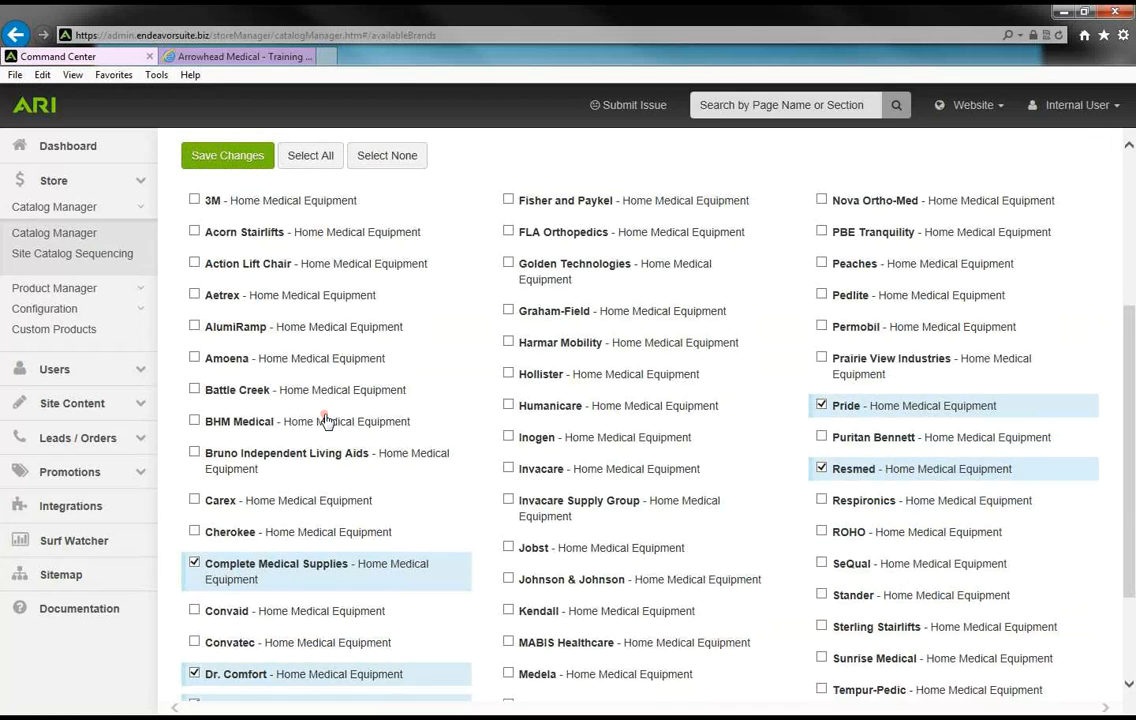
scroll(325, 421, down, 3)
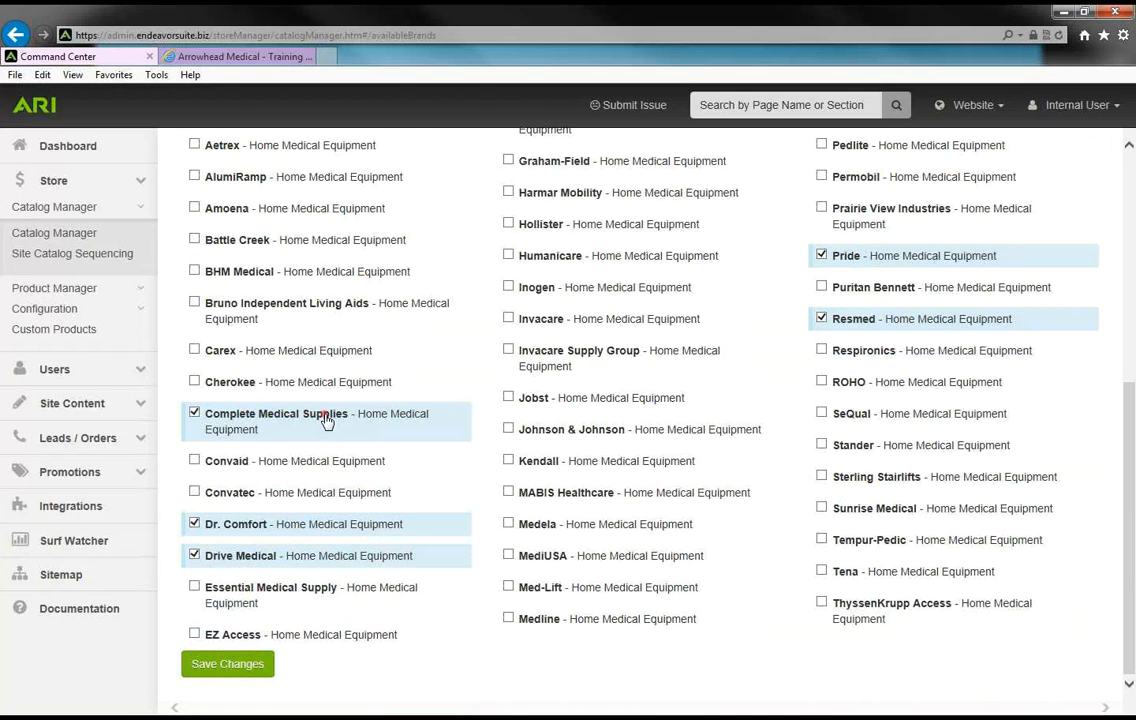
click(821, 382)
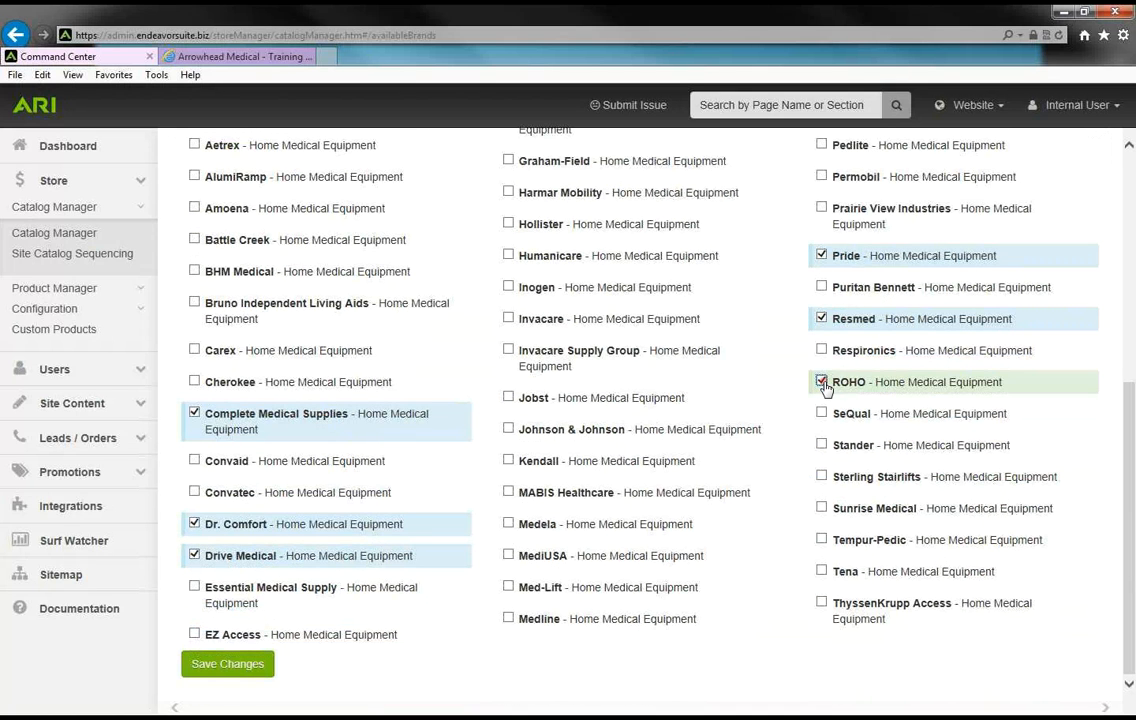
click(236, 676)
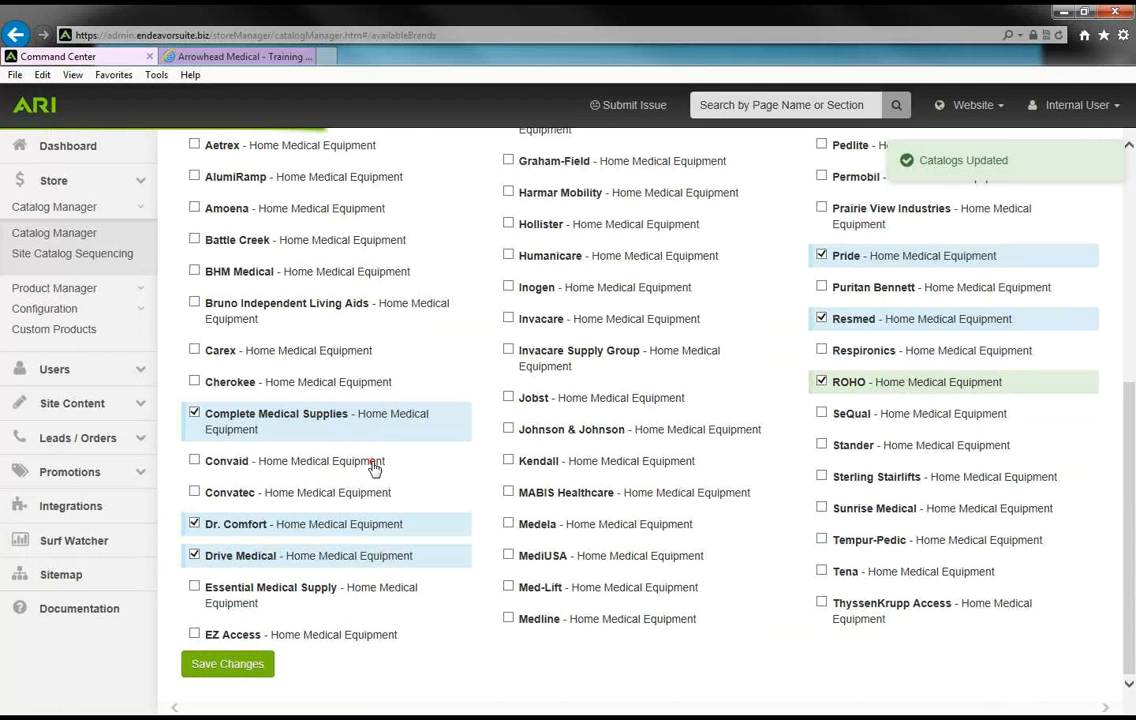
Enable the 2013 ROHO Product Catalog under the active brands and save the changes.
scroll(373, 469, up, 5)
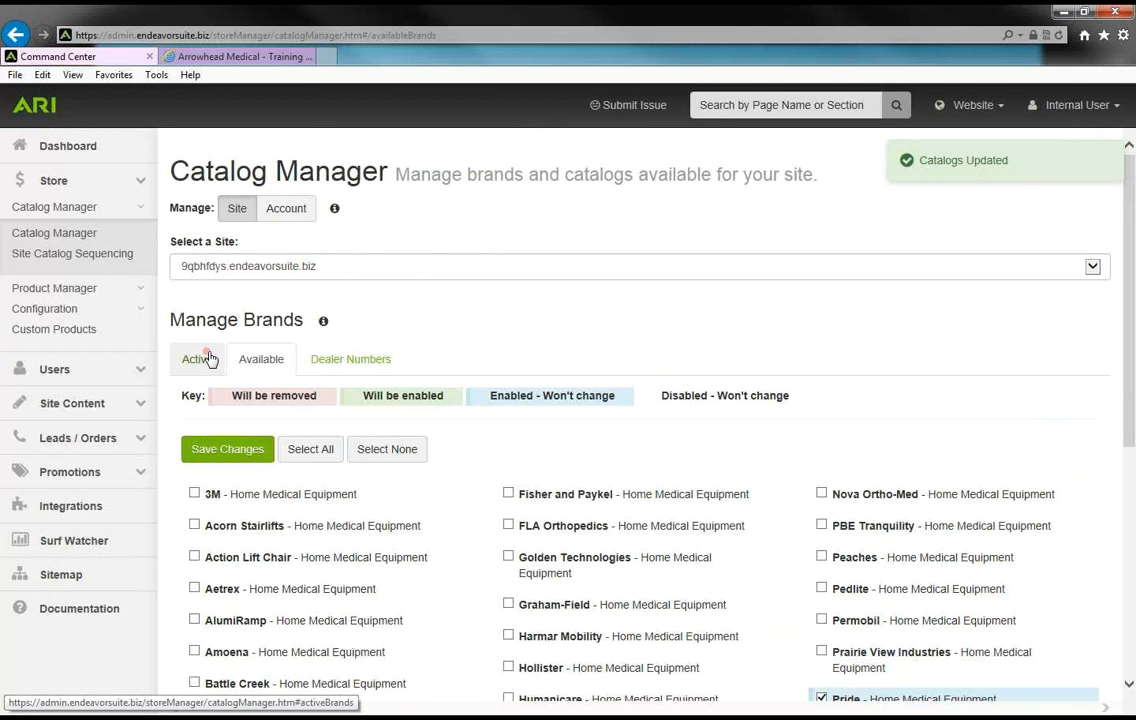
click(198, 364)
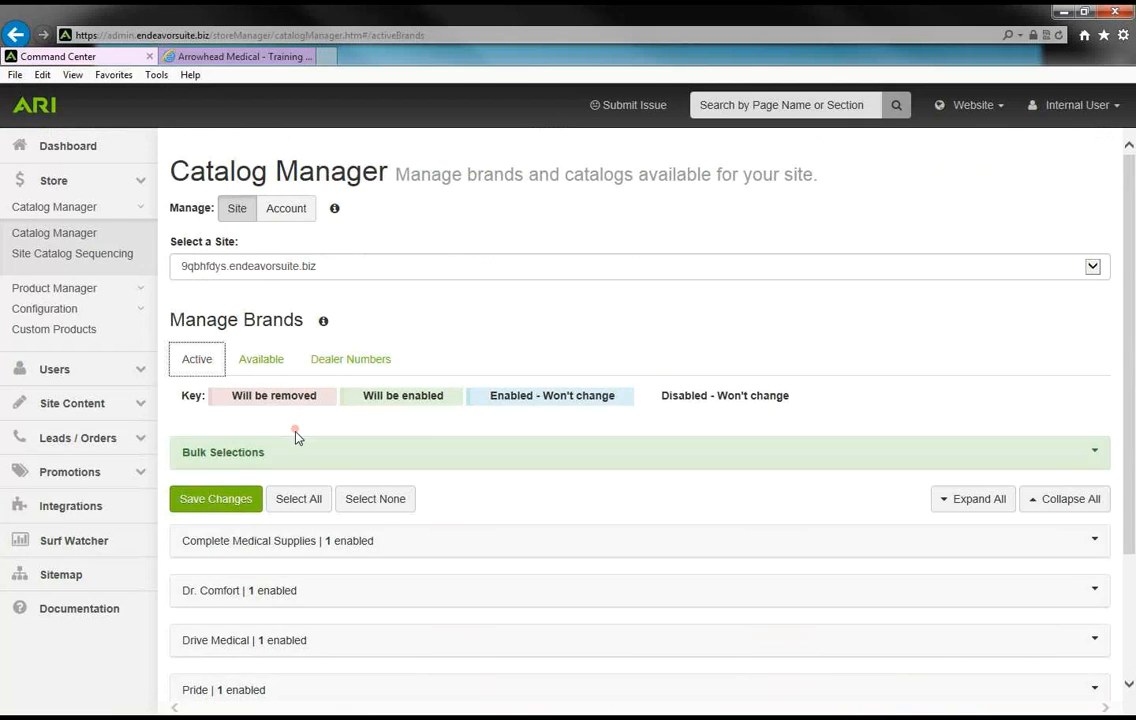
scroll(293, 440, down, 1)
scroll(293, 446, down, 1)
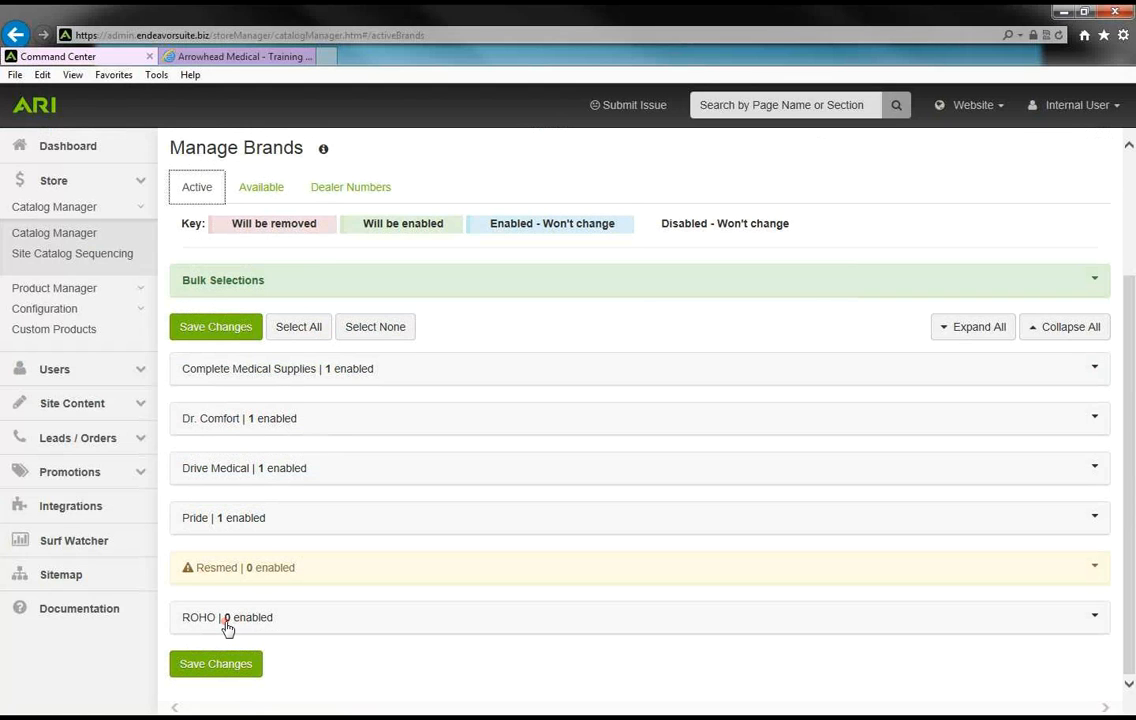
click(283, 626)
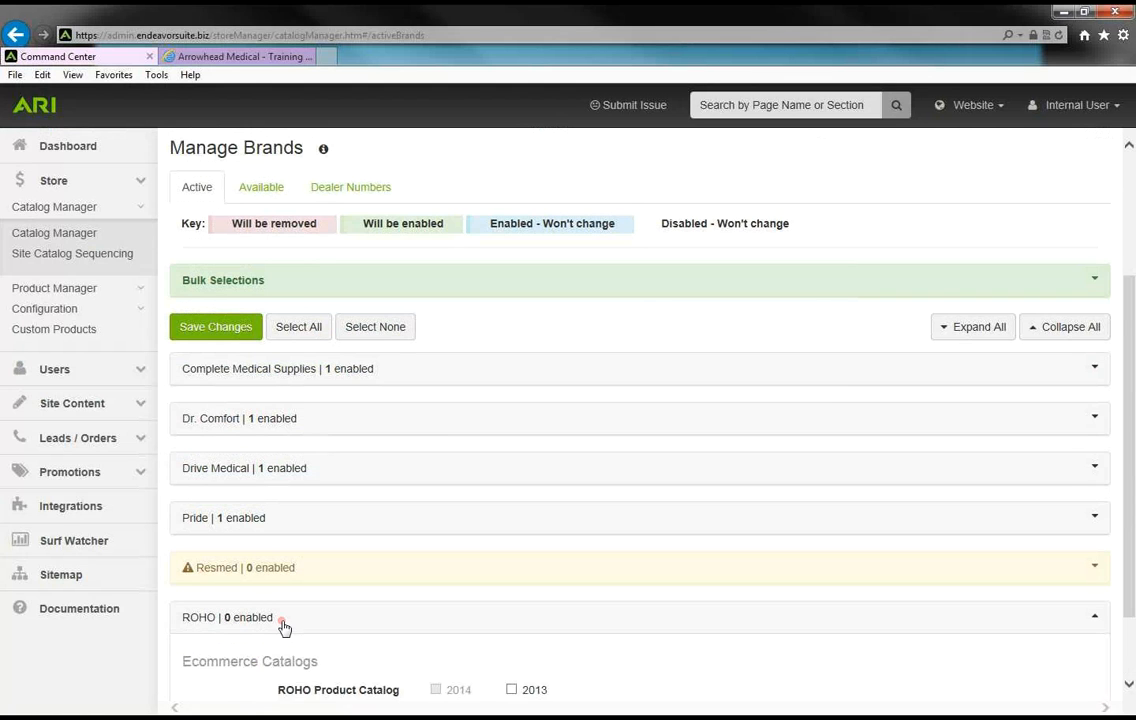
scroll(283, 626, down, 1)
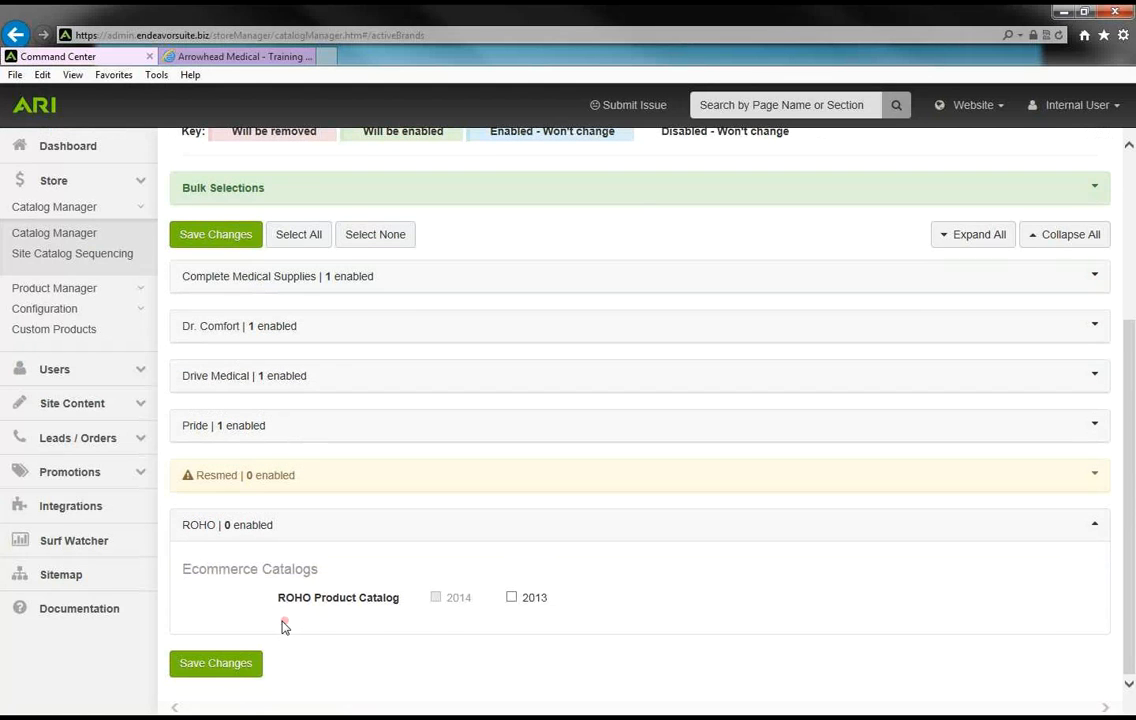
click(512, 599)
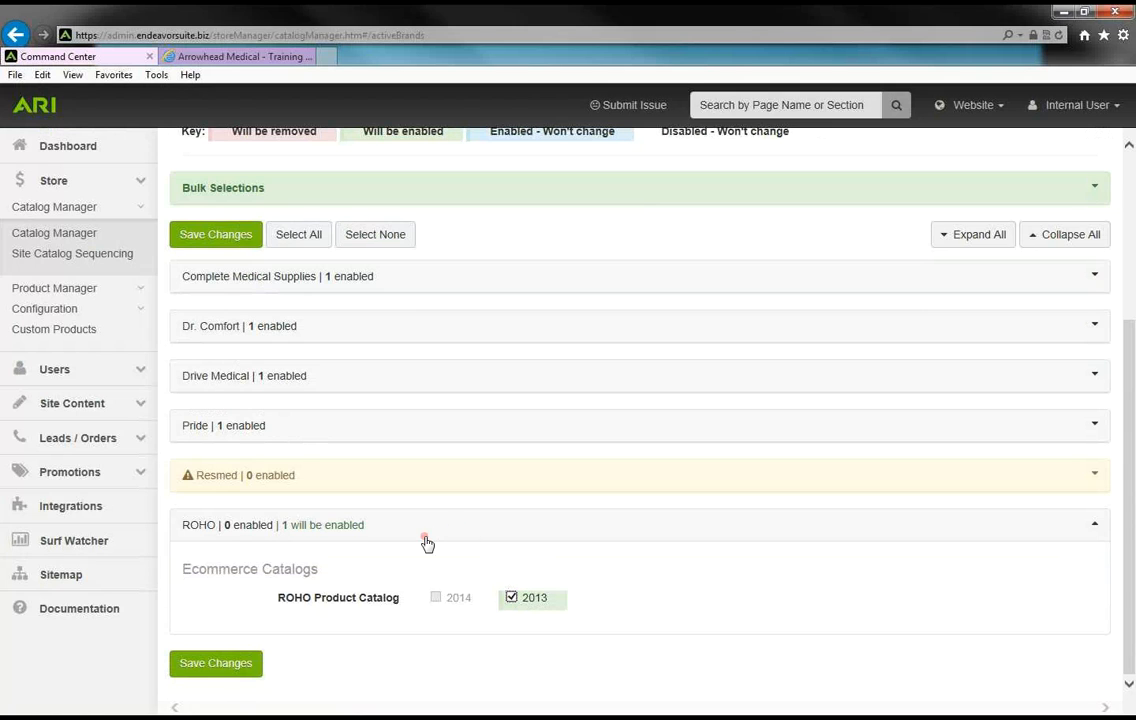
click(225, 667)
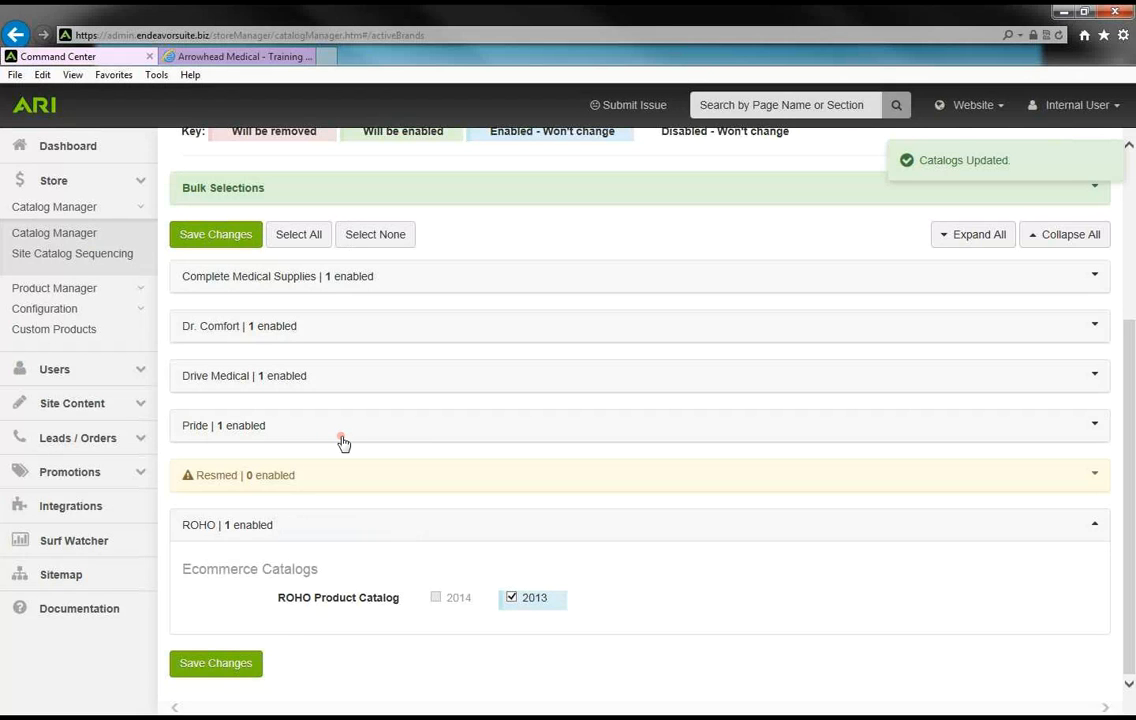
Remove the Dr. Comfort brand from the site's available brands, save, and confirm removal of its catalog.
scroll(342, 442, up, 3)
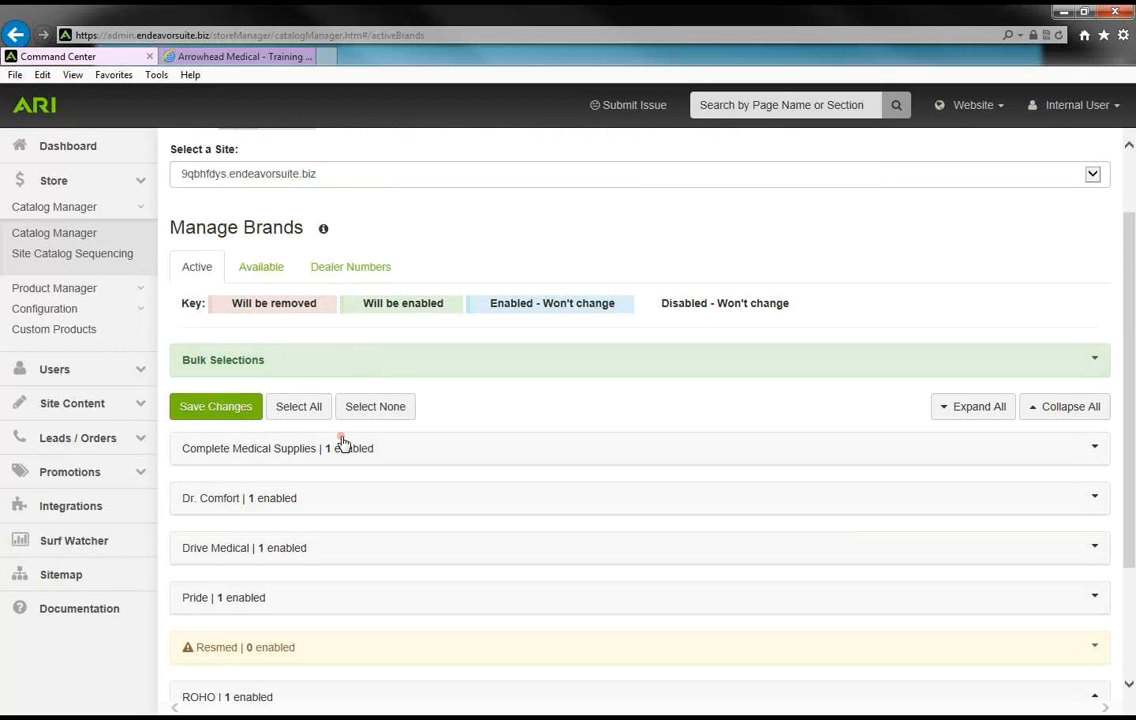
scroll(342, 442, down, 1)
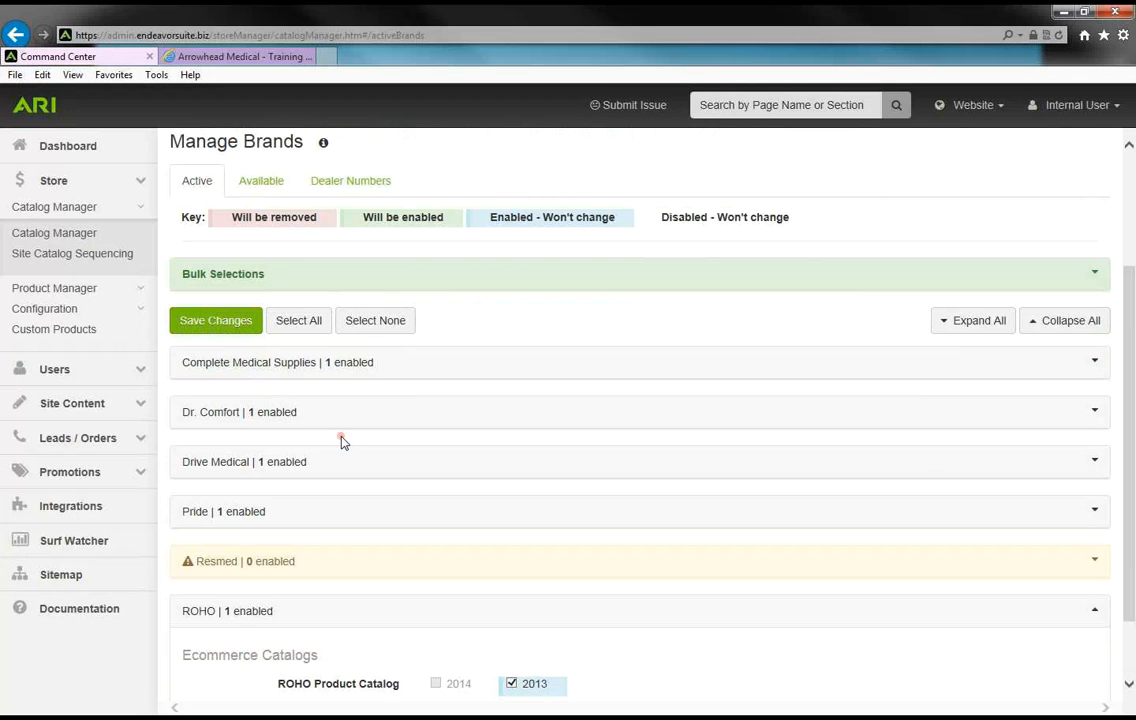
scroll(342, 442, up, 2)
click(264, 358)
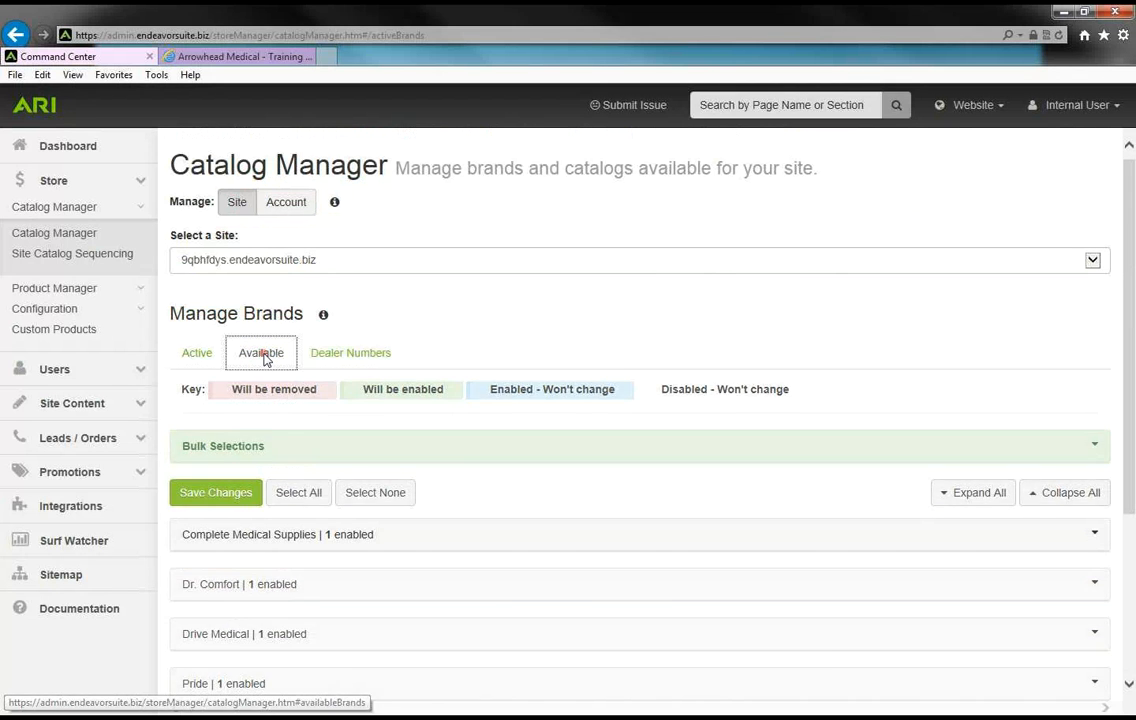
scroll(338, 470, down, 4)
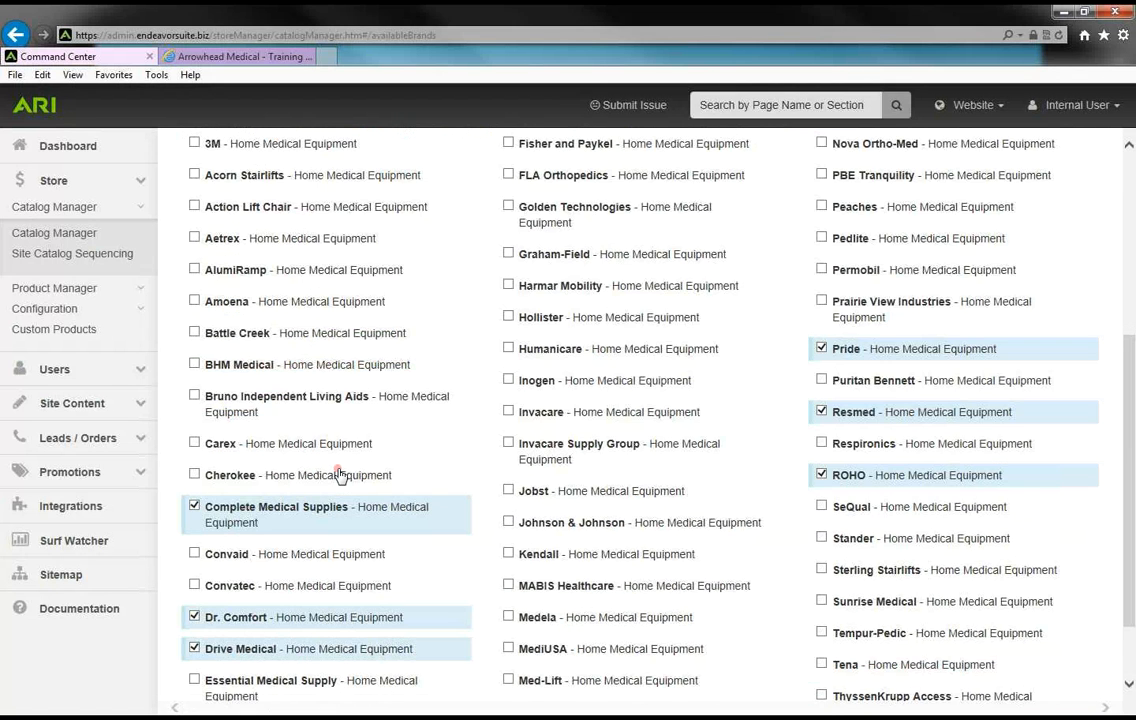
scroll(338, 476, down, 1)
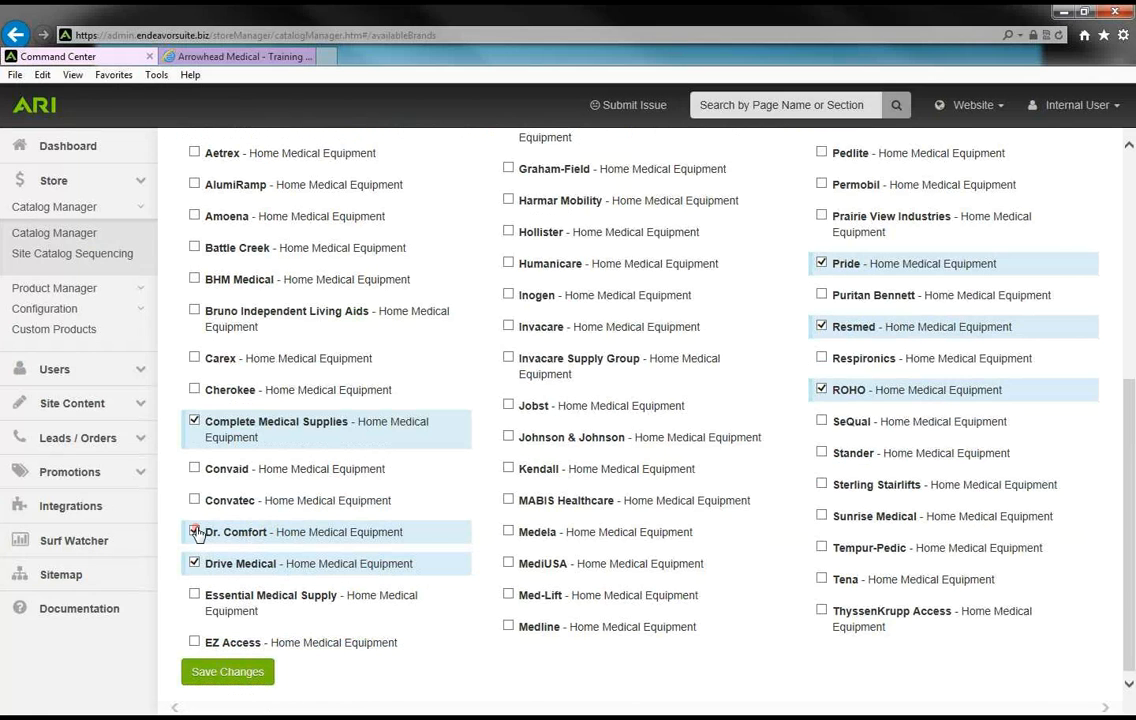
click(195, 532)
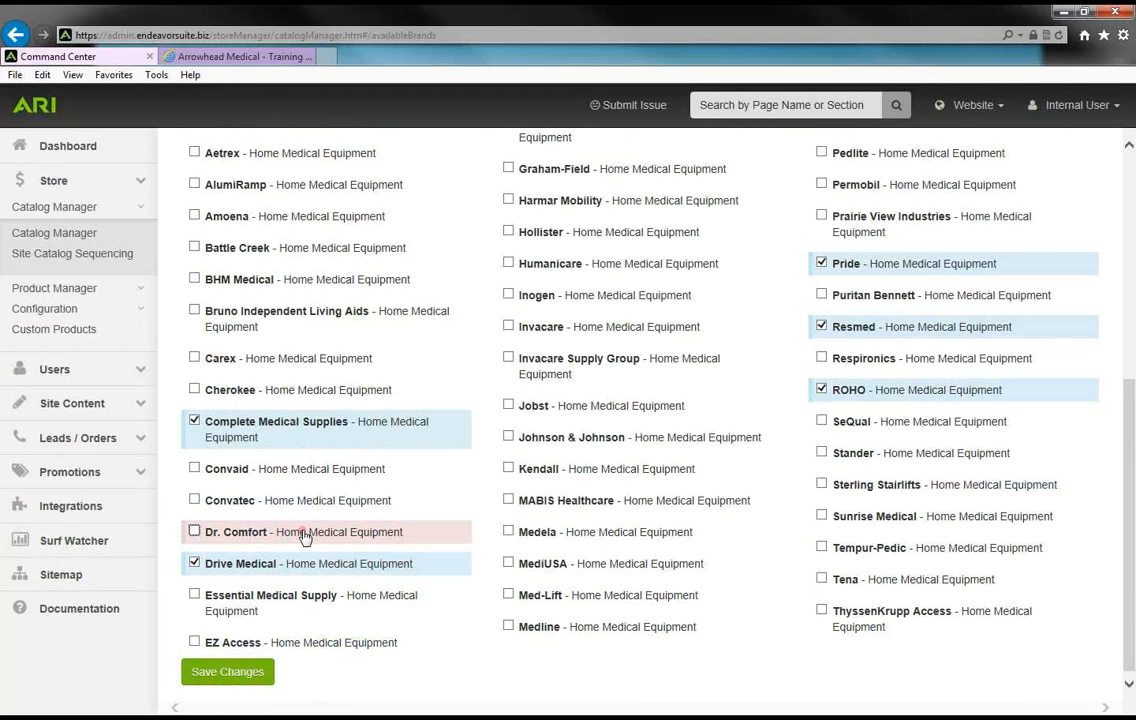
click(224, 671)
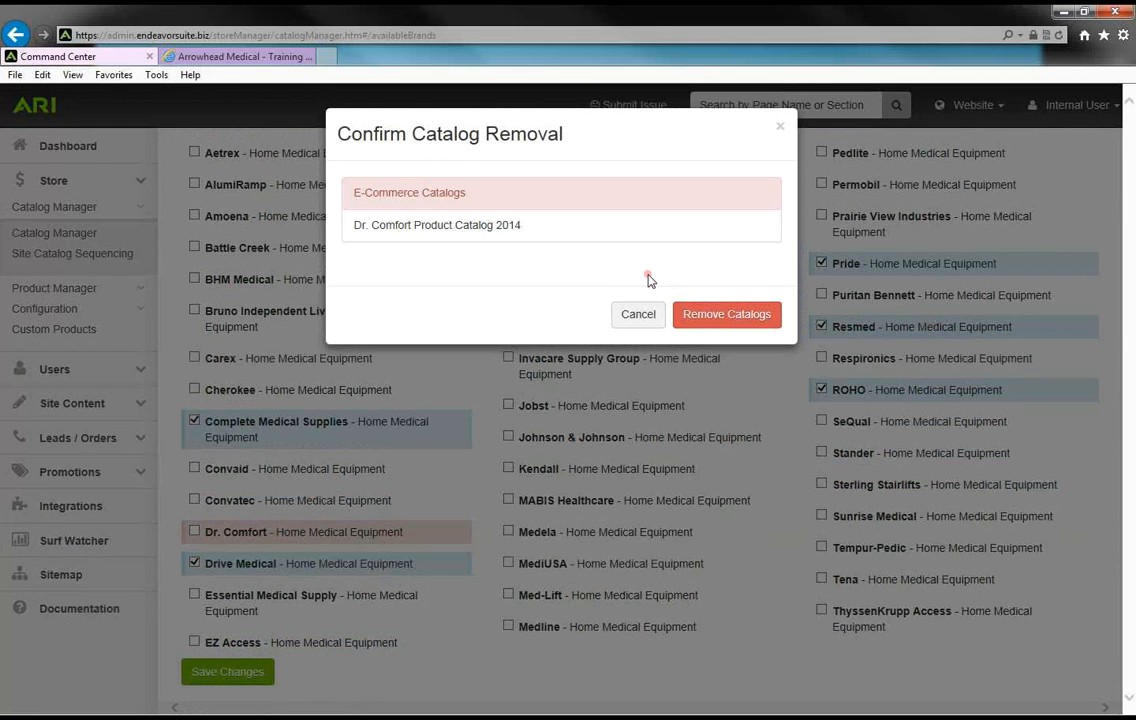
click(714, 318)
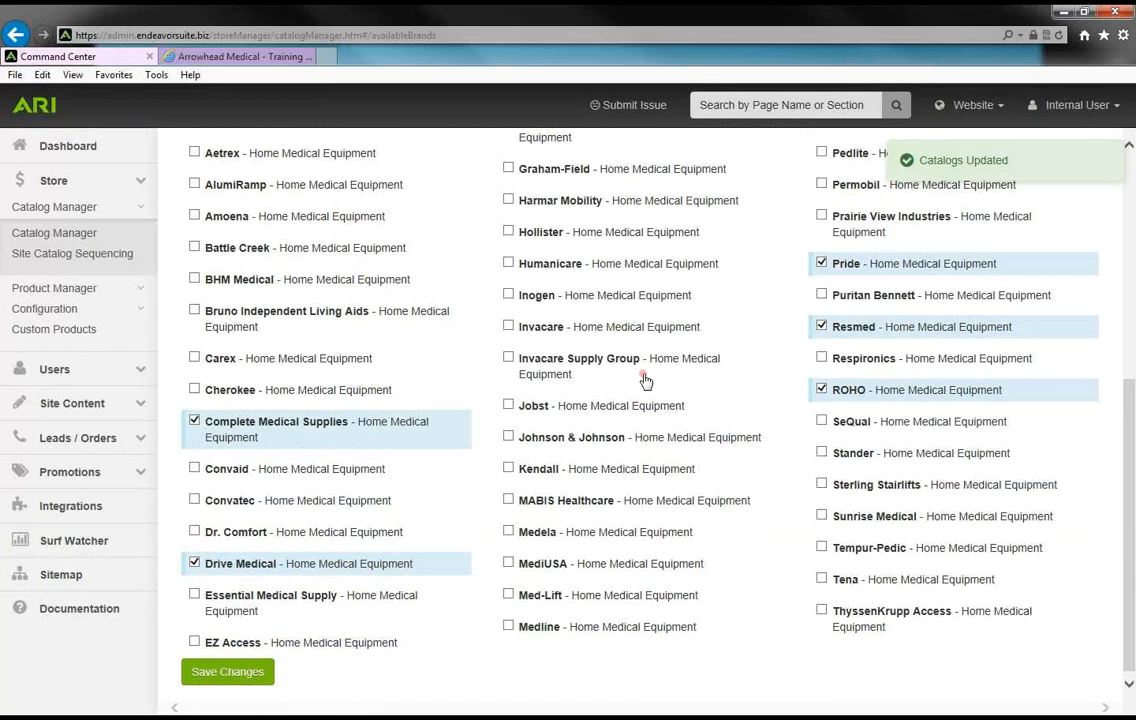
scroll(572, 338, up, 5)
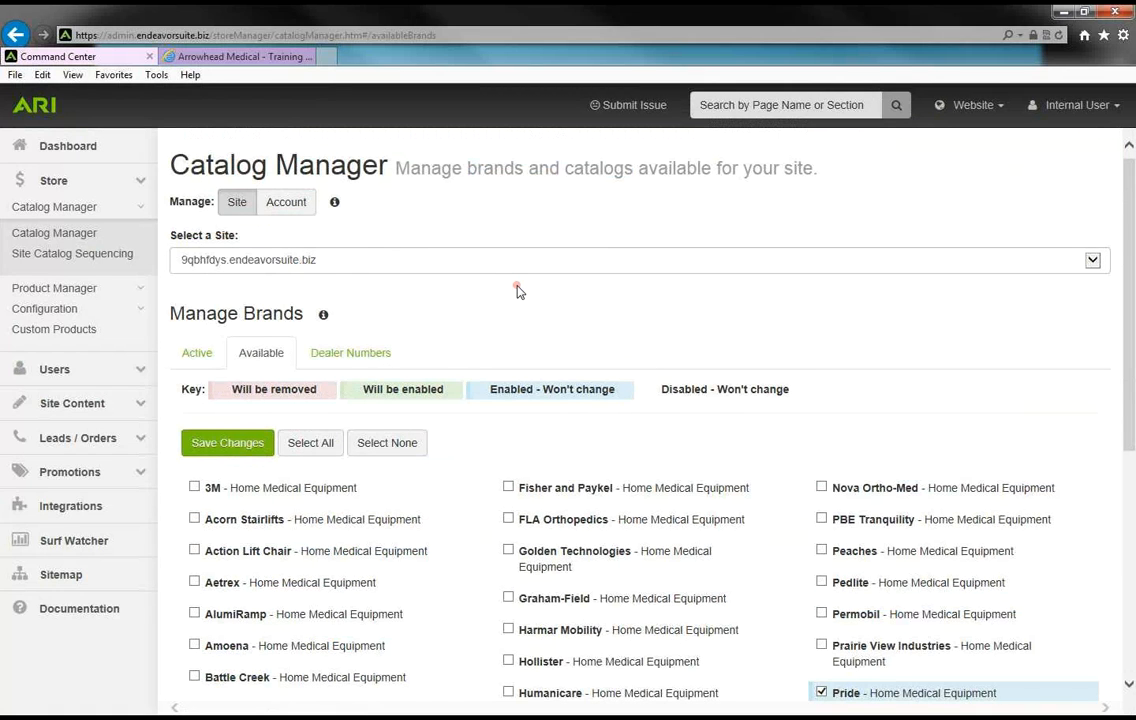
Open the store's Product Manager.
click(145, 181)
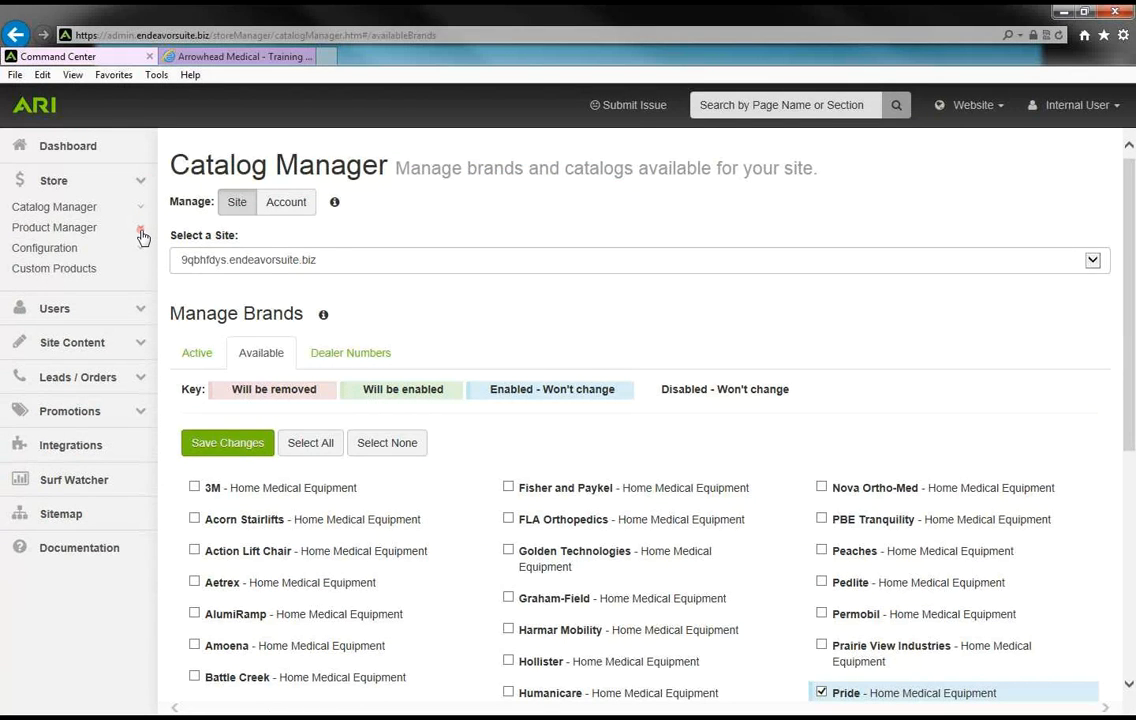
click(141, 229)
click(74, 257)
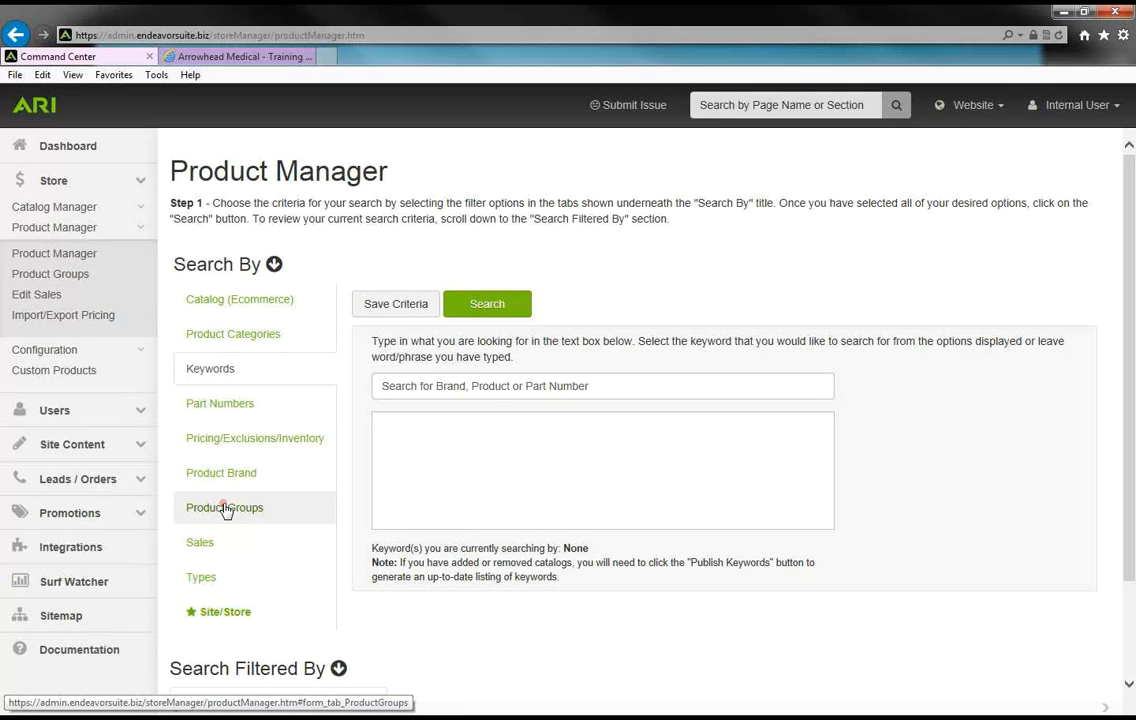
Examine the single and multiple part number search fields among the search criteria.
click(223, 412)
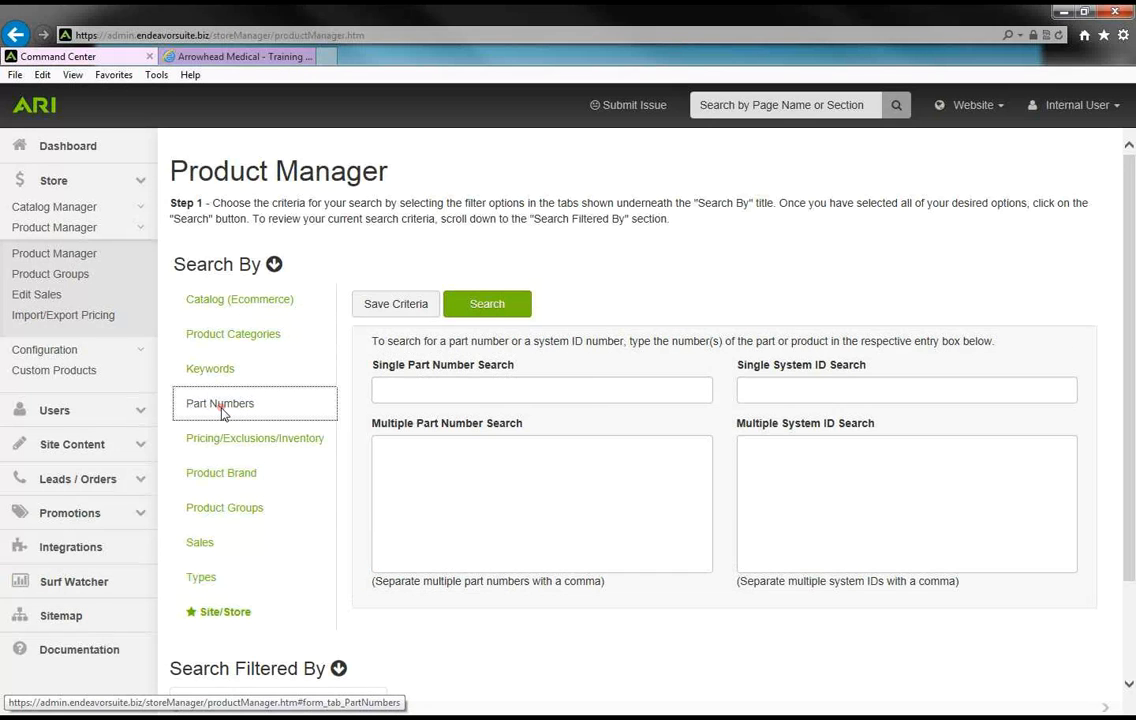
click(383, 390)
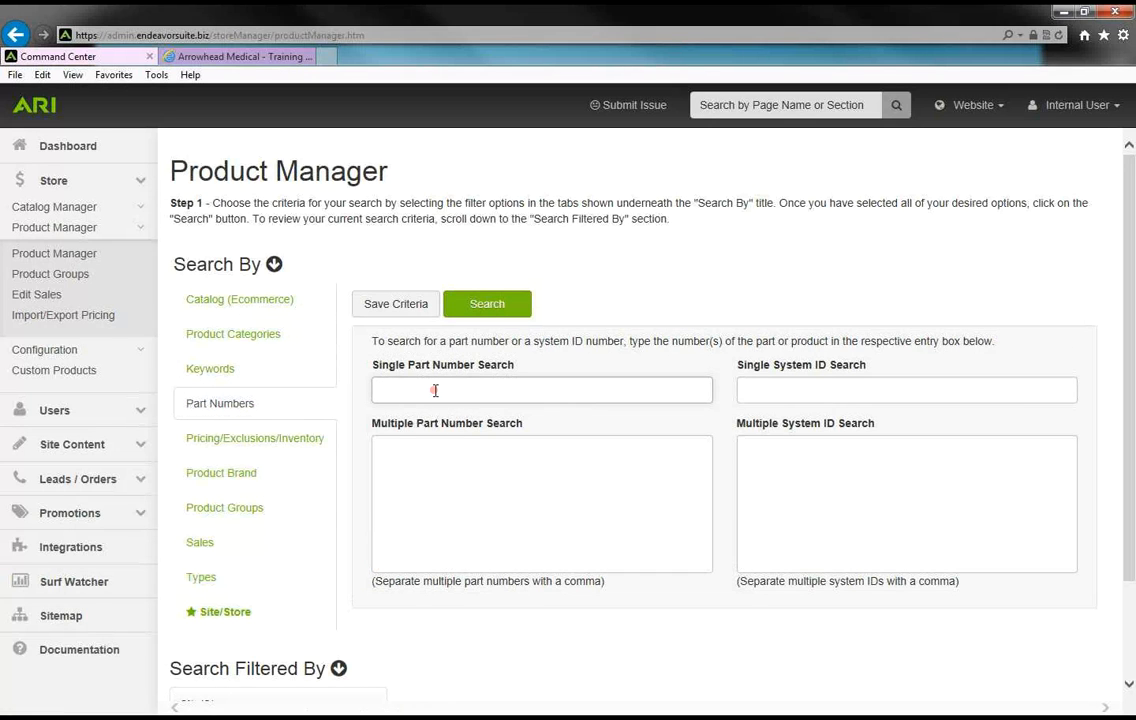
click(424, 462)
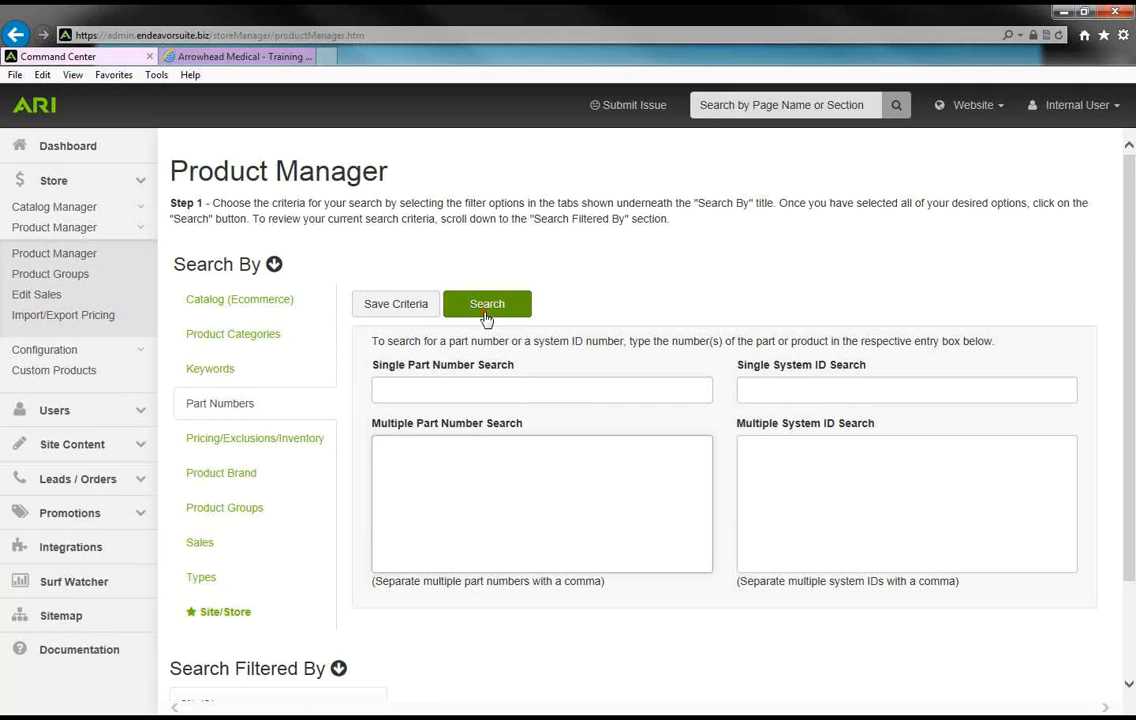
Examine the product category search filters, including the subcategories of Appliances and Walking Aids.
click(241, 345)
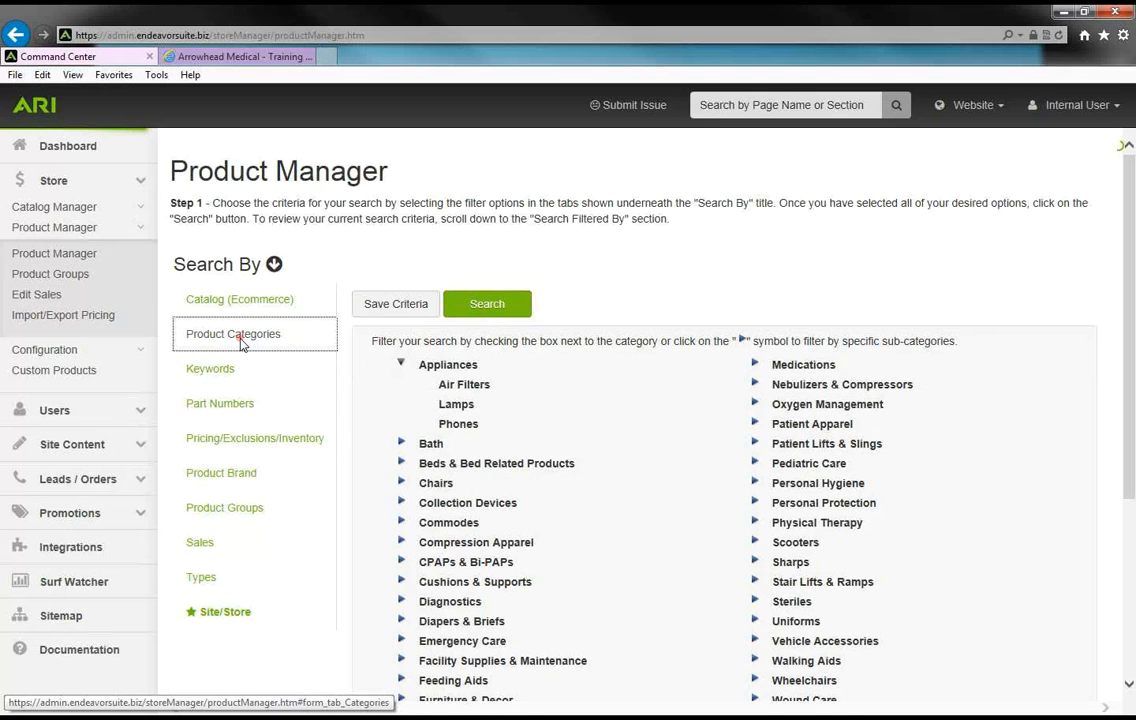
click(401, 363)
scroll(539, 483, down, 3)
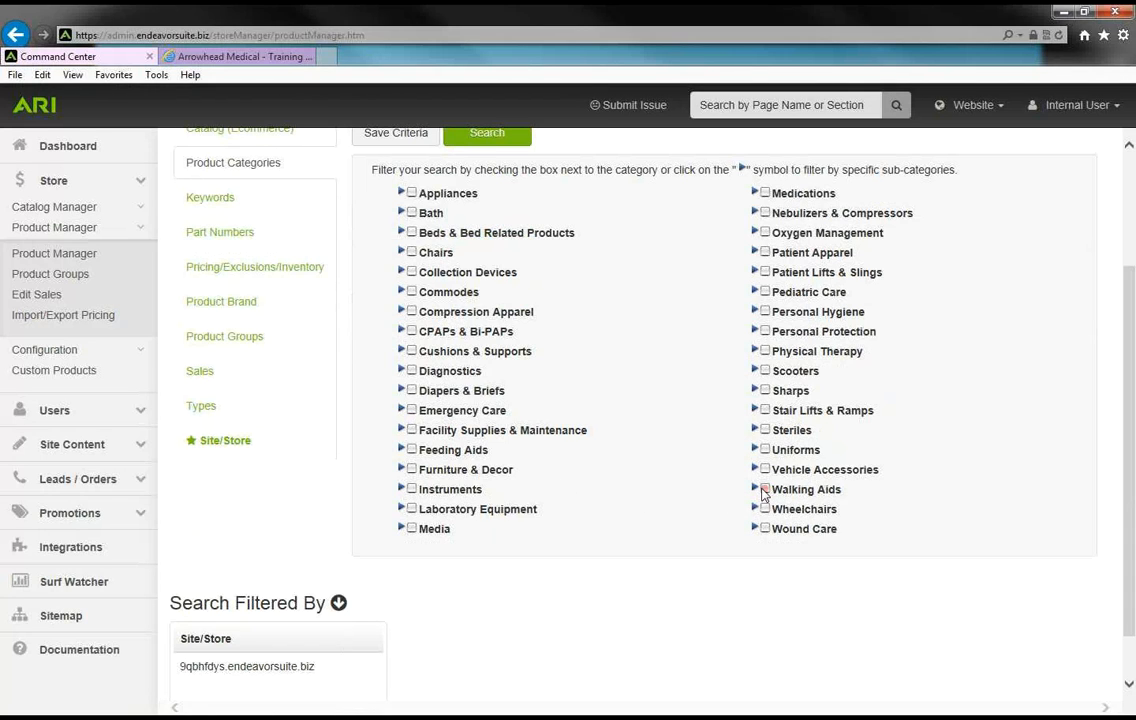
click(755, 489)
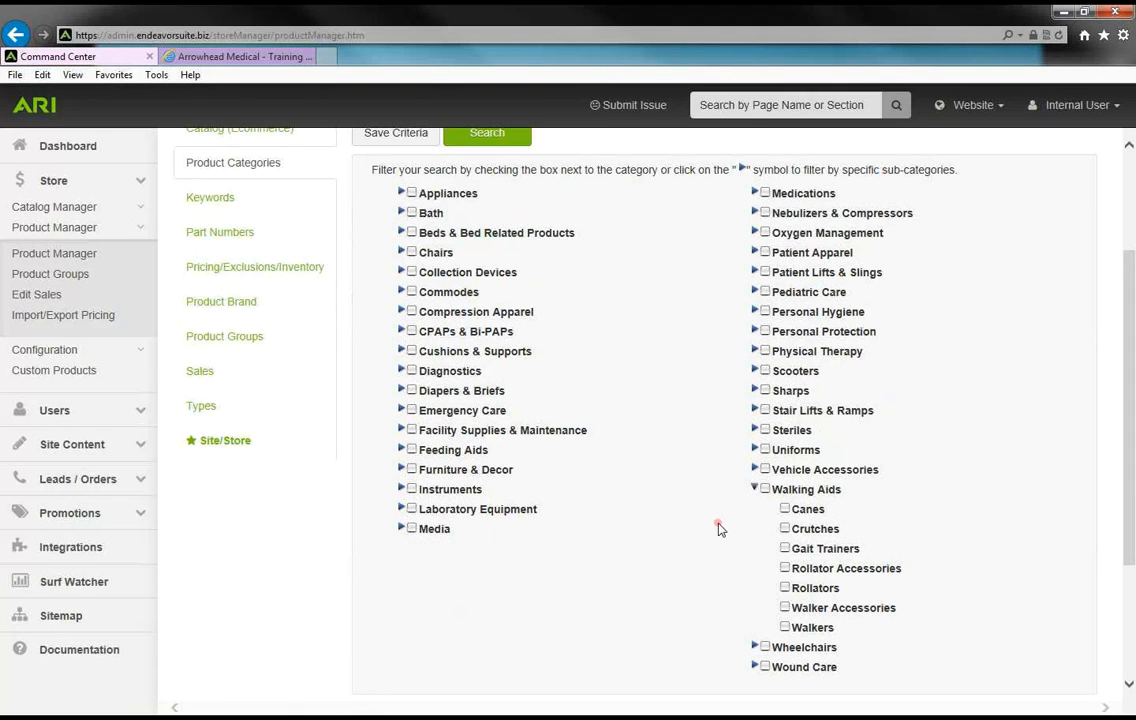
click(785, 627)
click(785, 627)
click(756, 491)
scroll(713, 527, up, 3)
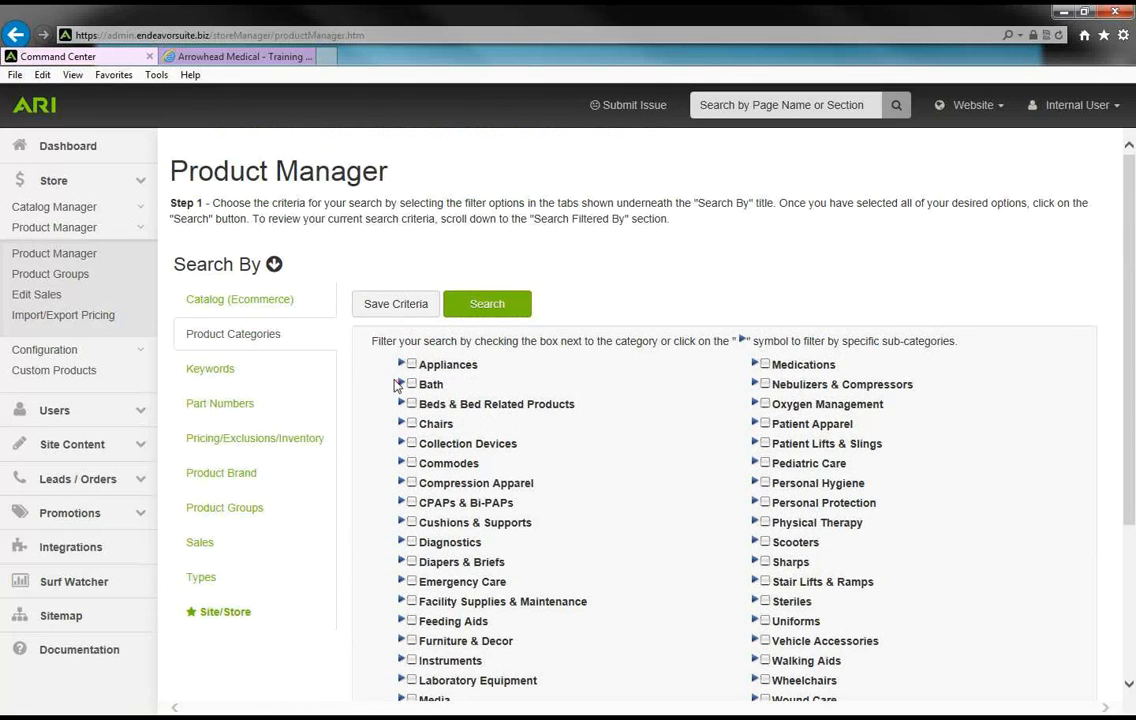
Filter the search by ecommerce catalog to the Wheelchairs section of the Drive Medical Product Catalog.
click(221, 307)
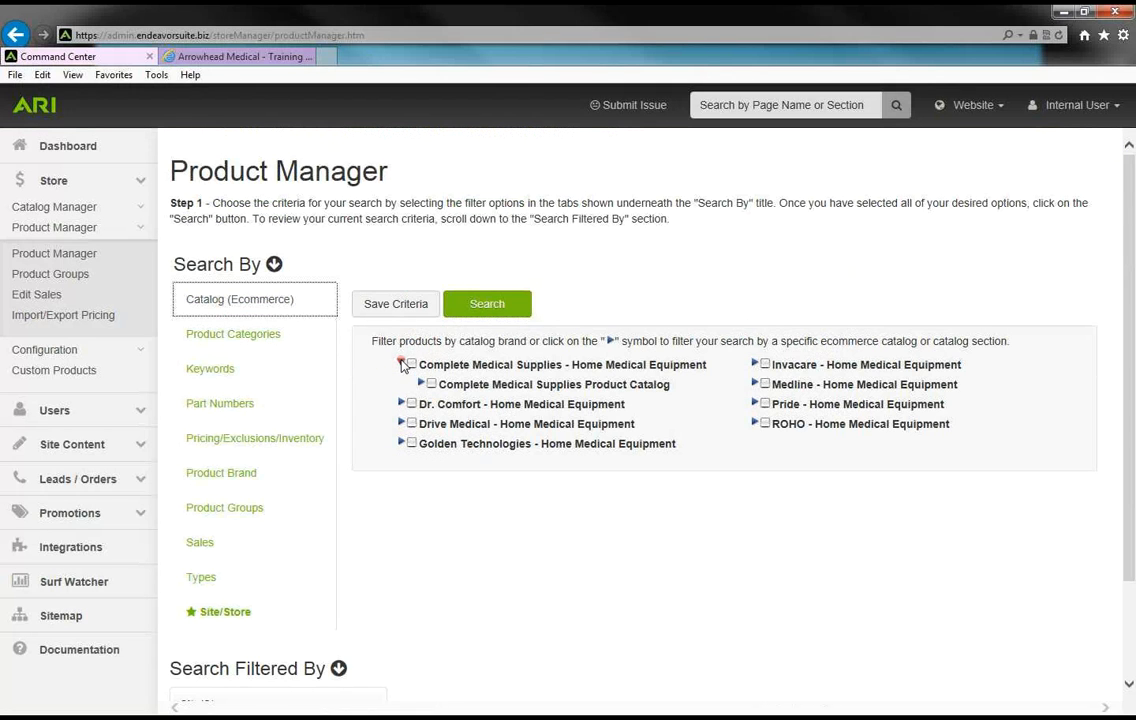
click(401, 364)
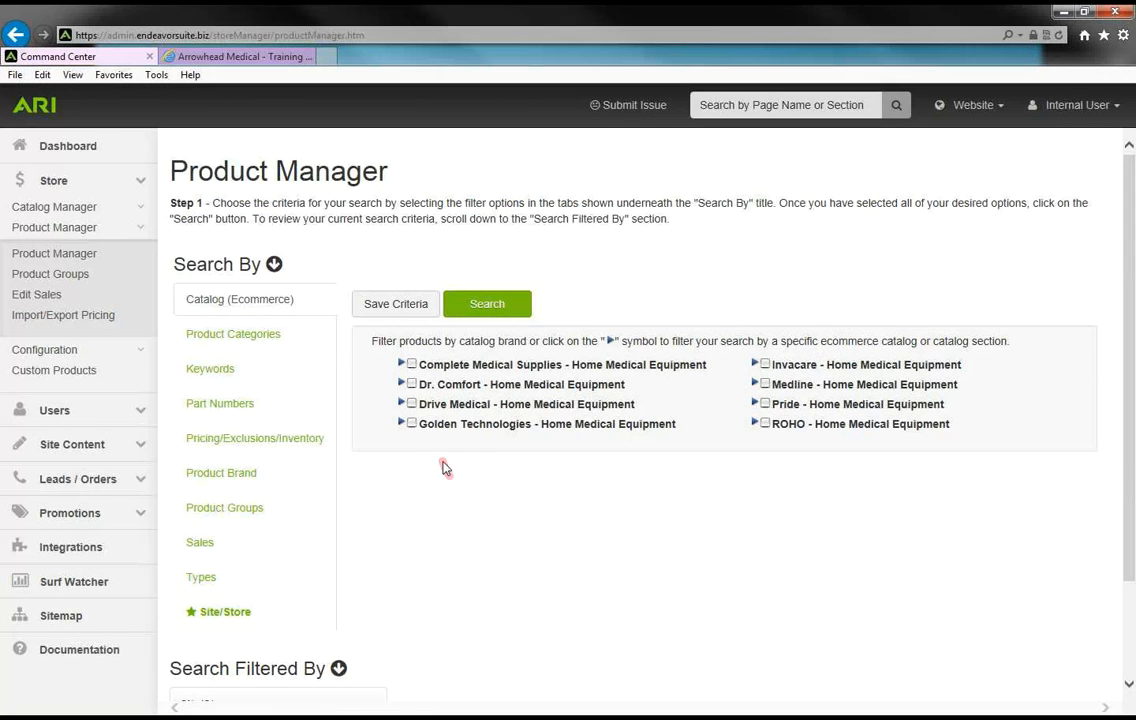
click(411, 403)
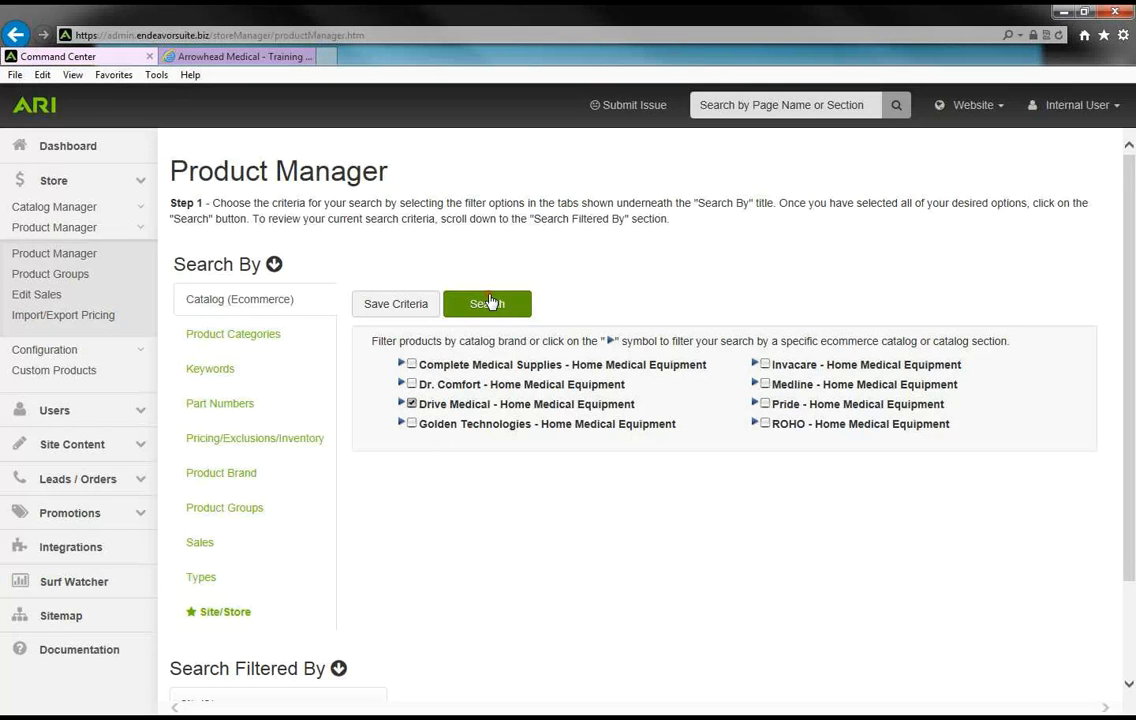
click(448, 524)
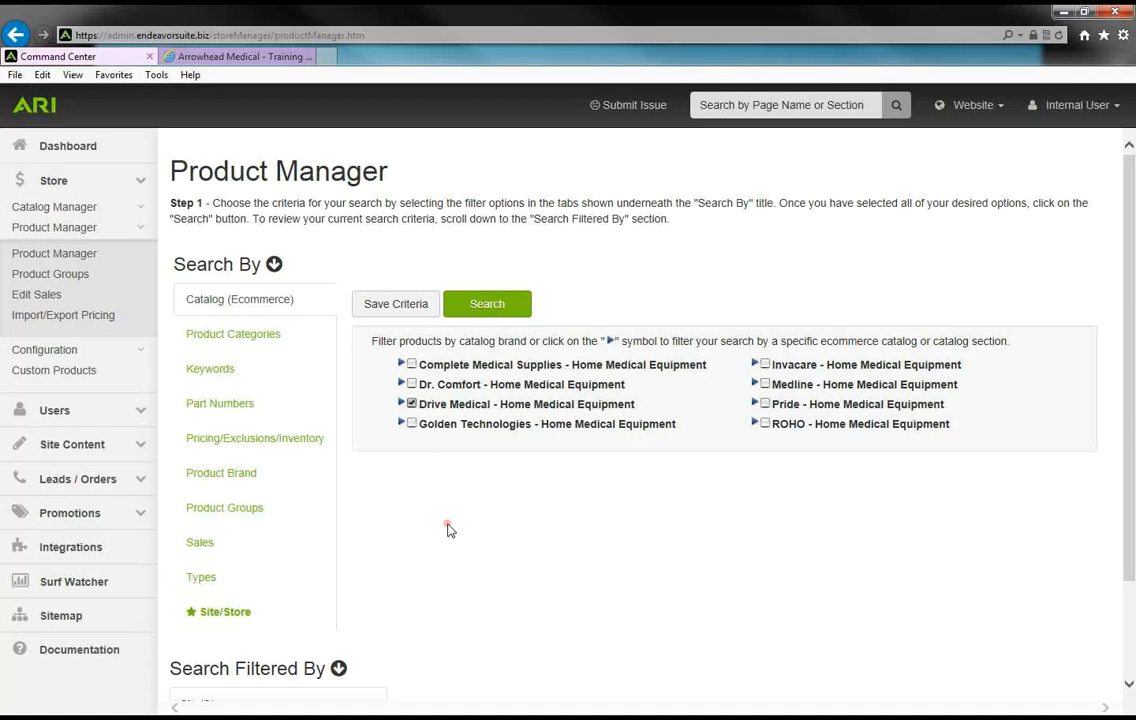
click(401, 403)
click(420, 423)
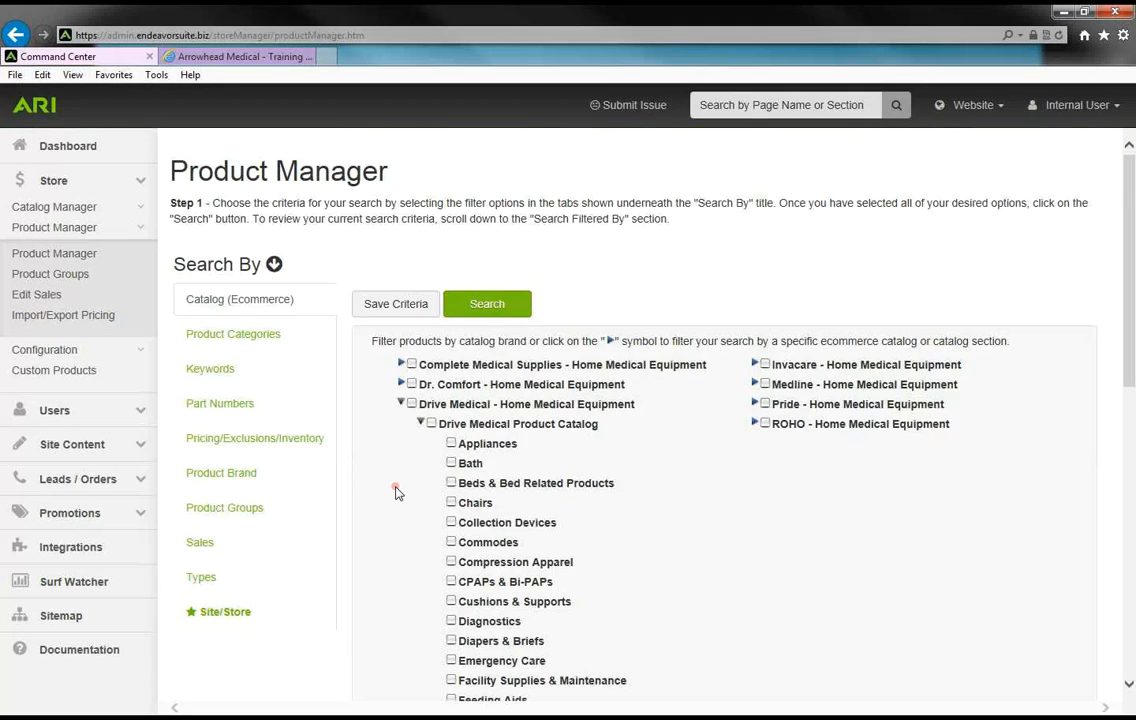
scroll(396, 485, down, 5)
scroll(396, 493, down, 2)
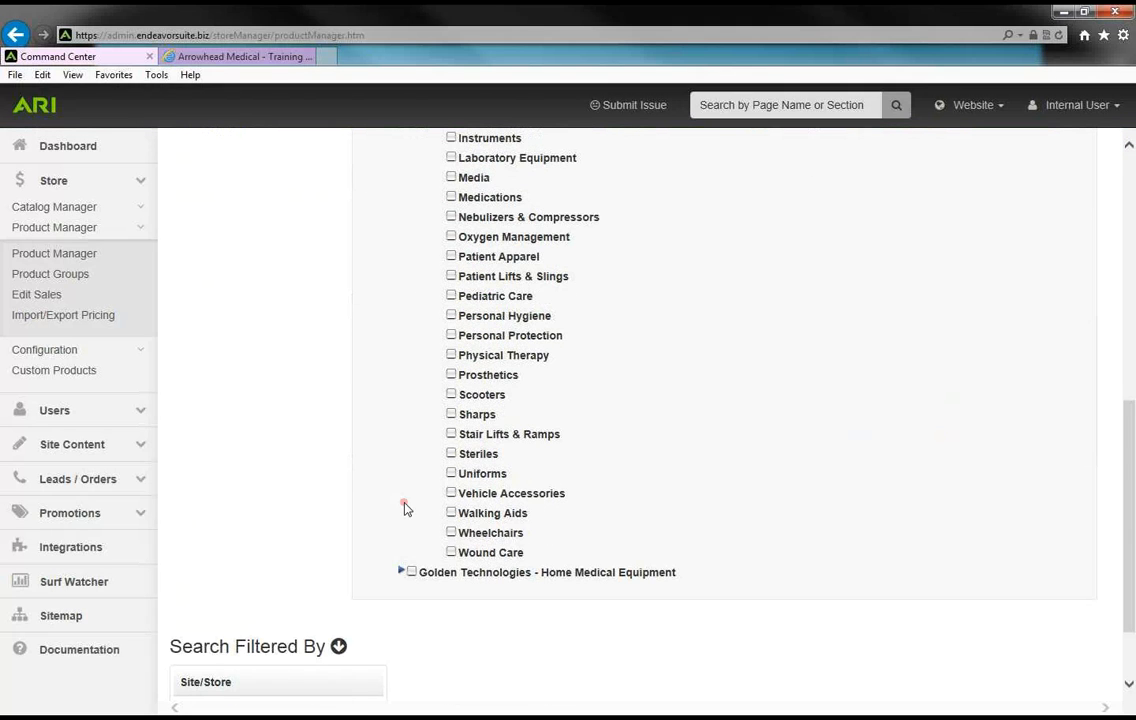
click(451, 533)
scroll(383, 441, up, 6)
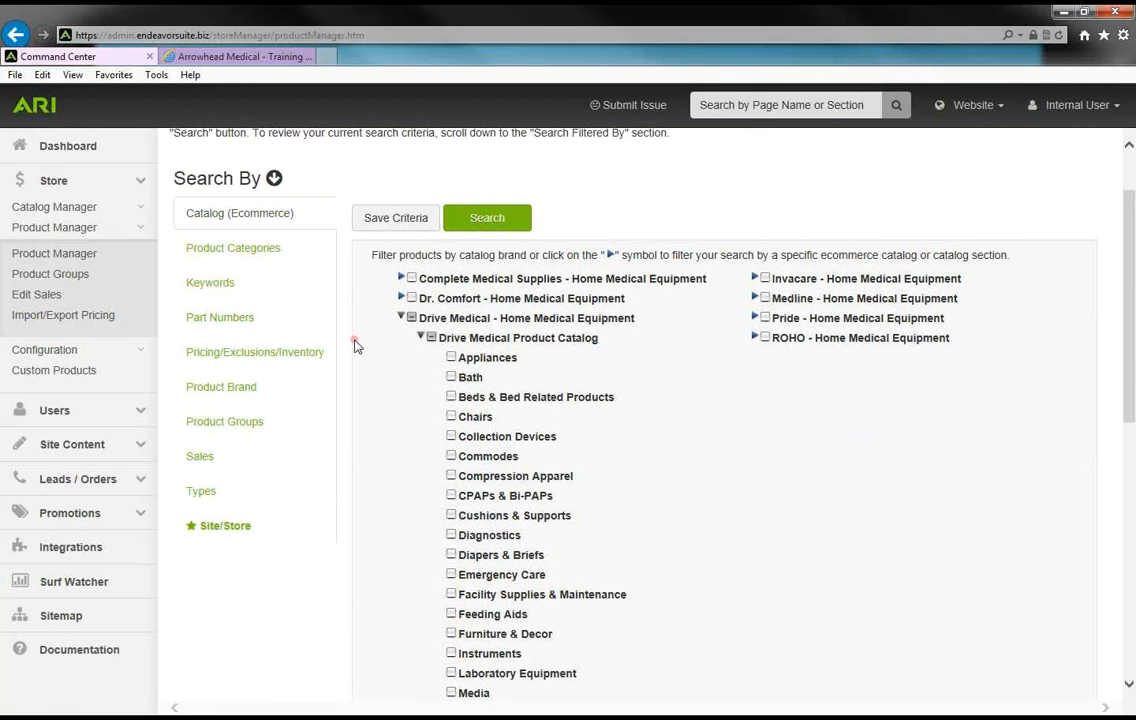
scroll(393, 440, down, 6)
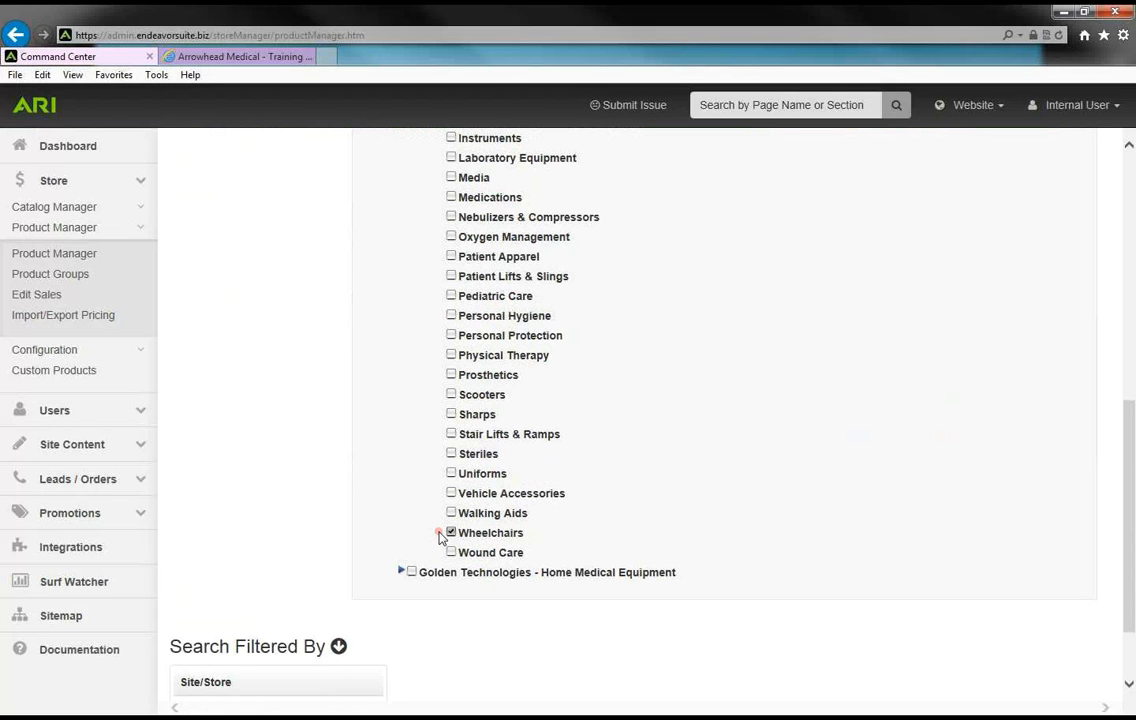
scroll(438, 537, up, 6)
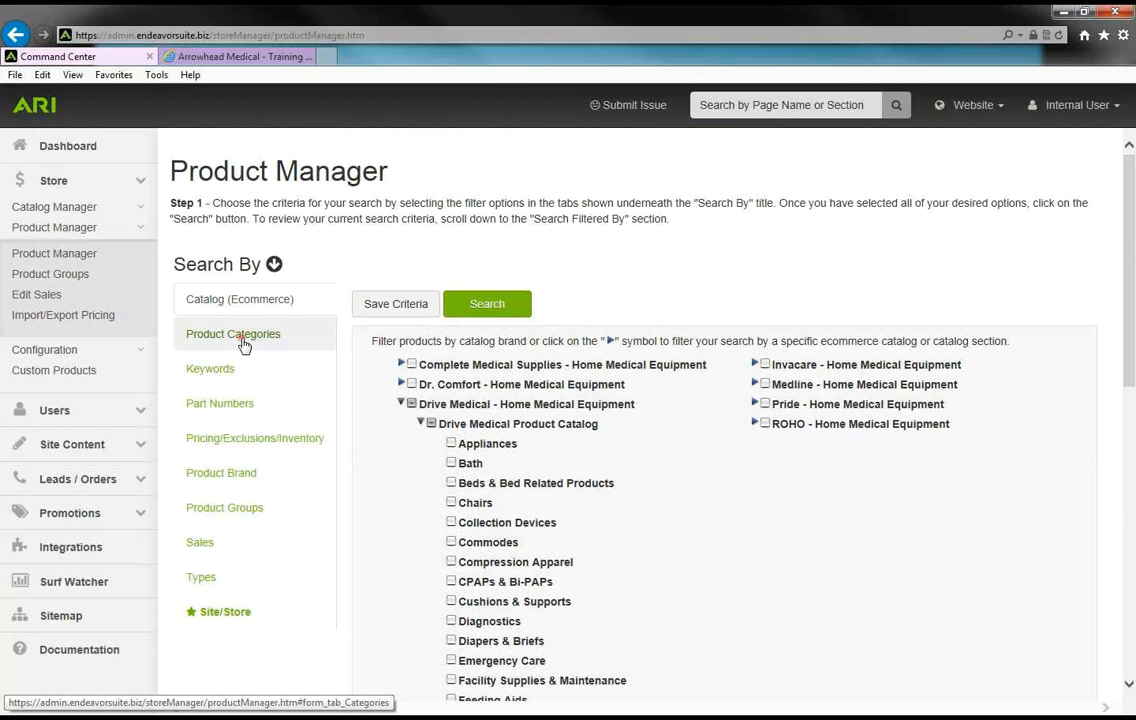
Add the Power Wheelchairs subcategory to the search criteria and run the product search.
click(243, 345)
scroll(634, 512, down, 3)
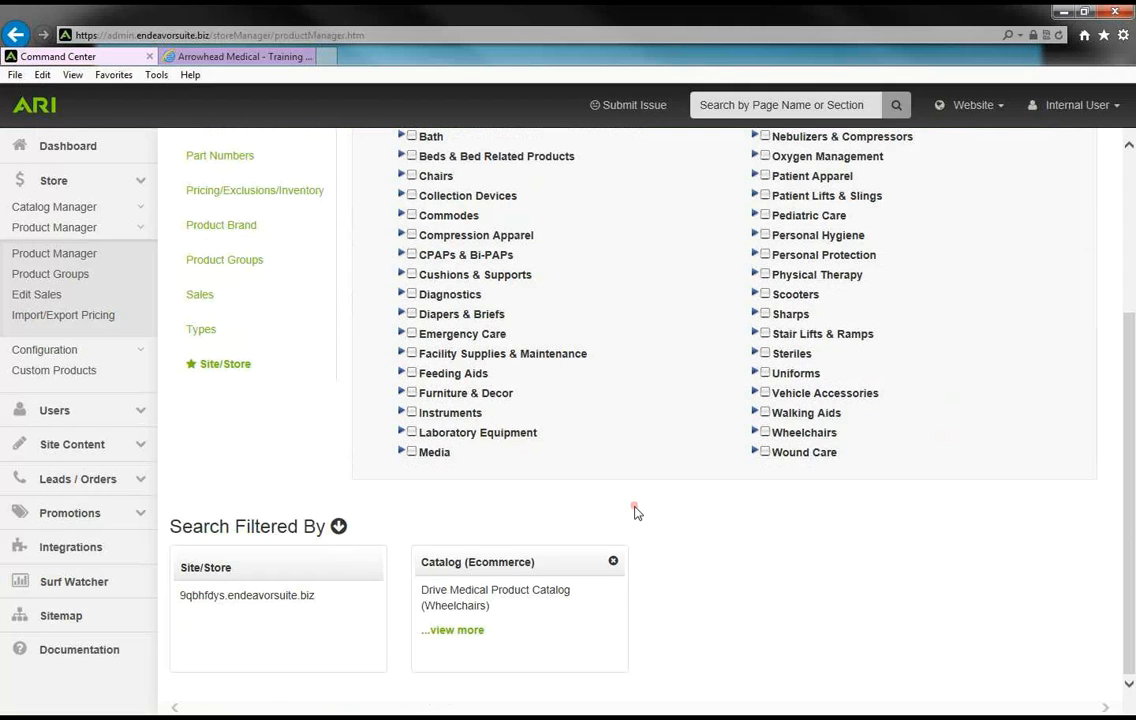
click(754, 432)
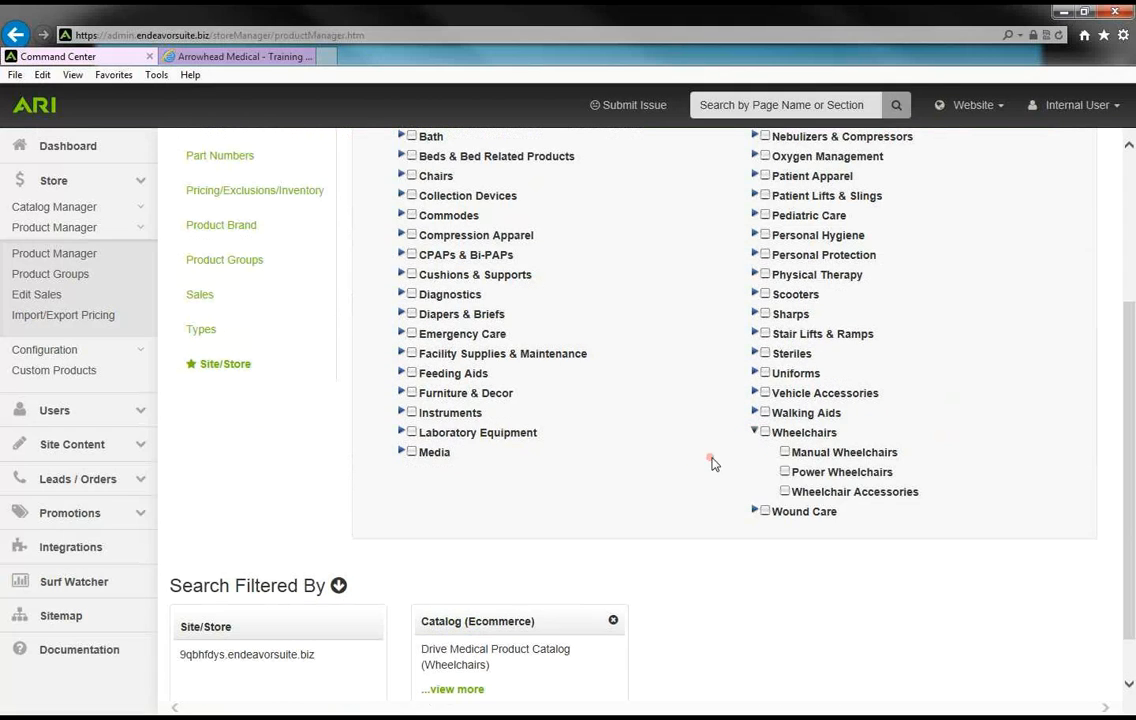
click(785, 471)
scroll(656, 515, up, 5)
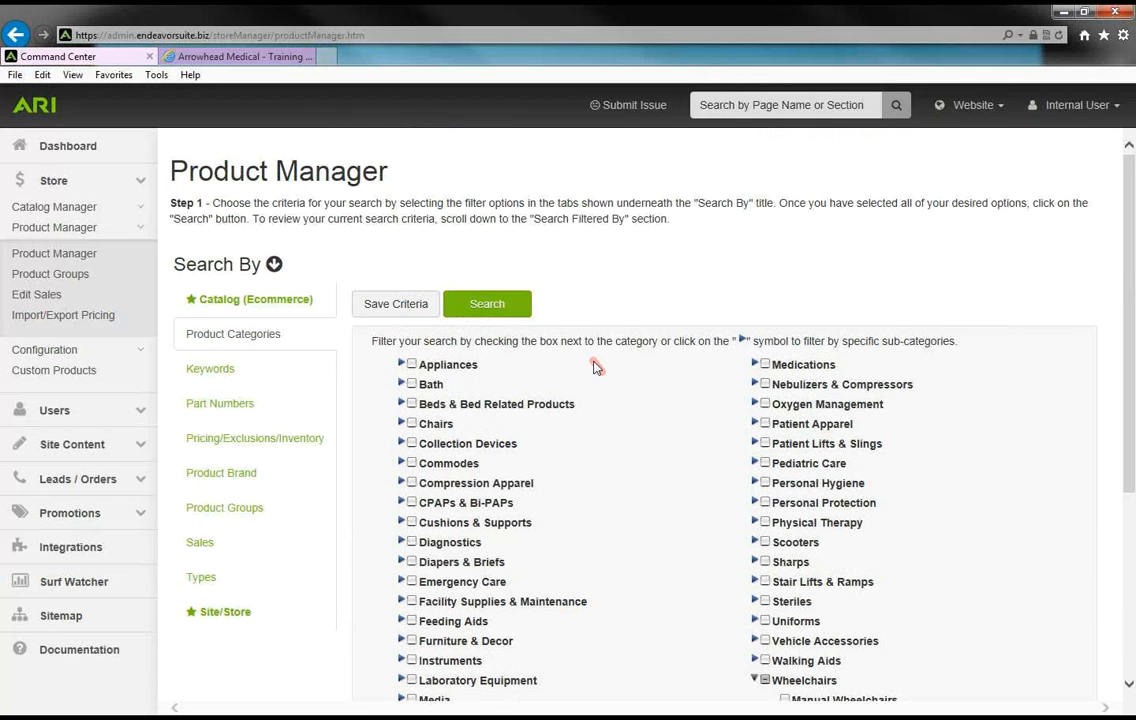
click(496, 312)
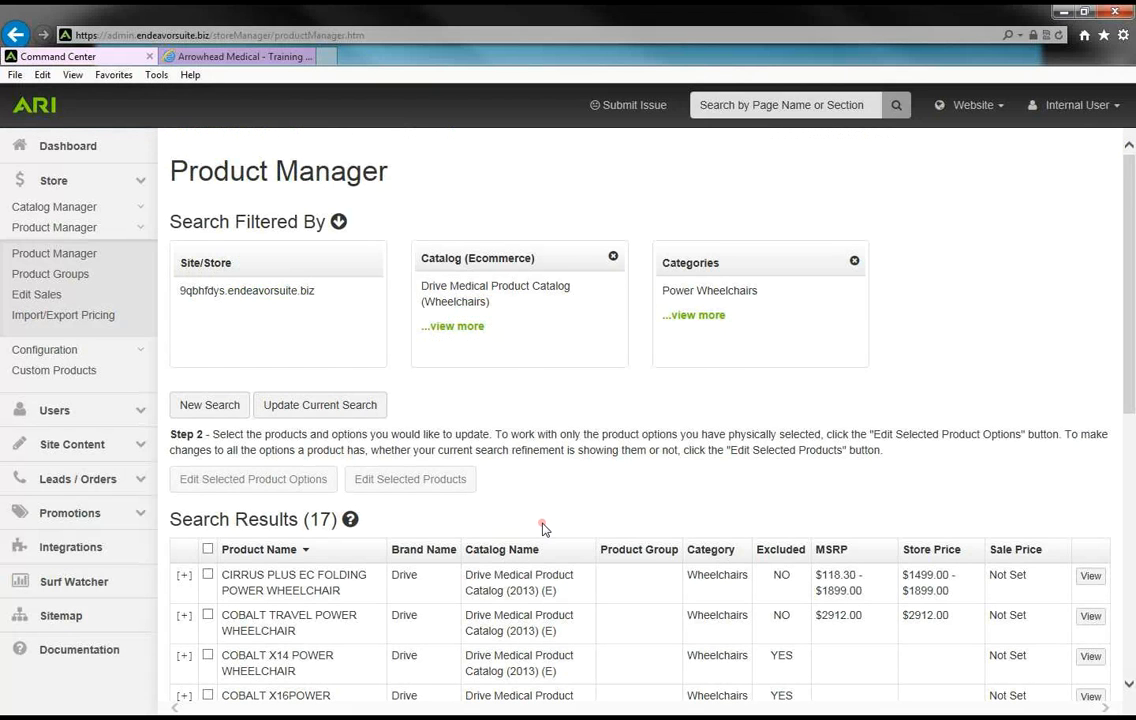
Select only the CIRRUS PLUS EC FOLDING POWER WHEELCHAIR in the search results and open the edit options for it.
scroll(542, 528, down, 1)
scroll(542, 528, down, 3)
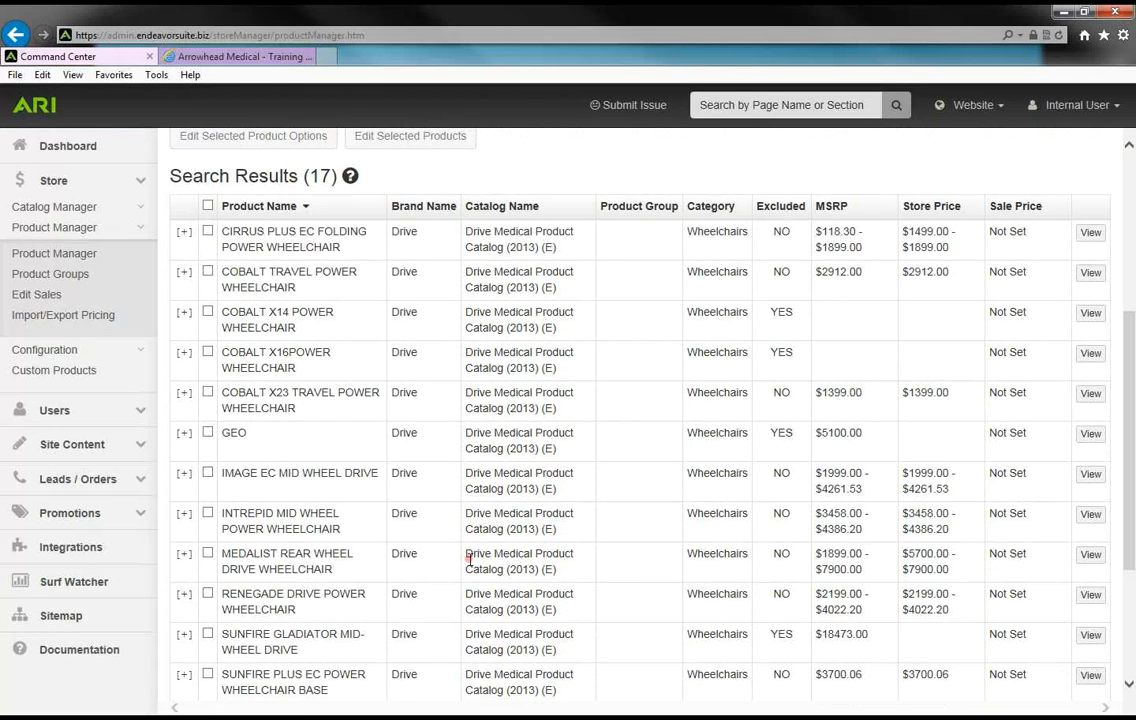
scroll(453, 565, up, 1)
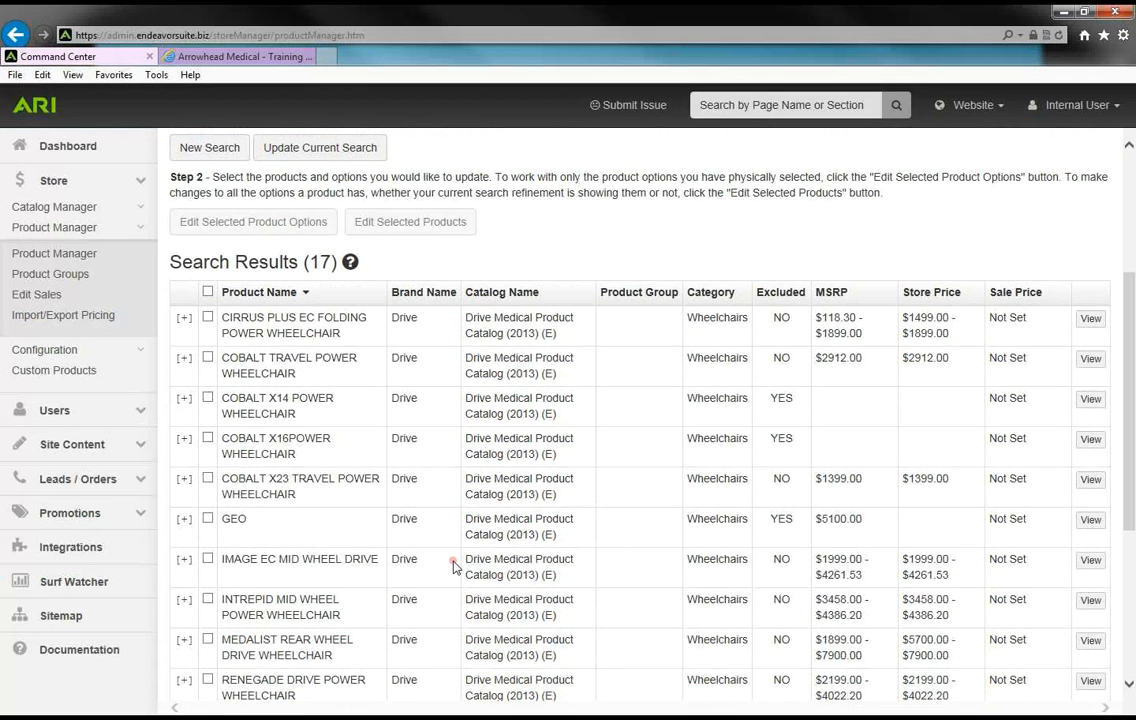
click(208, 318)
click(208, 358)
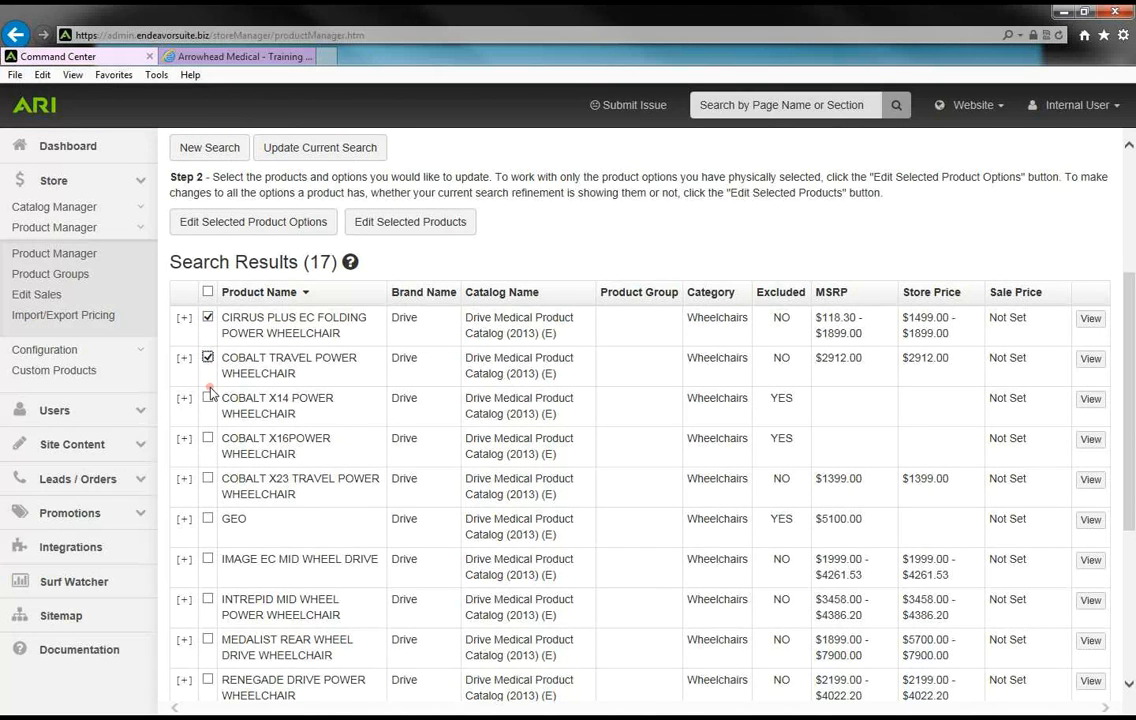
click(209, 359)
scroll(300, 330, up, 2)
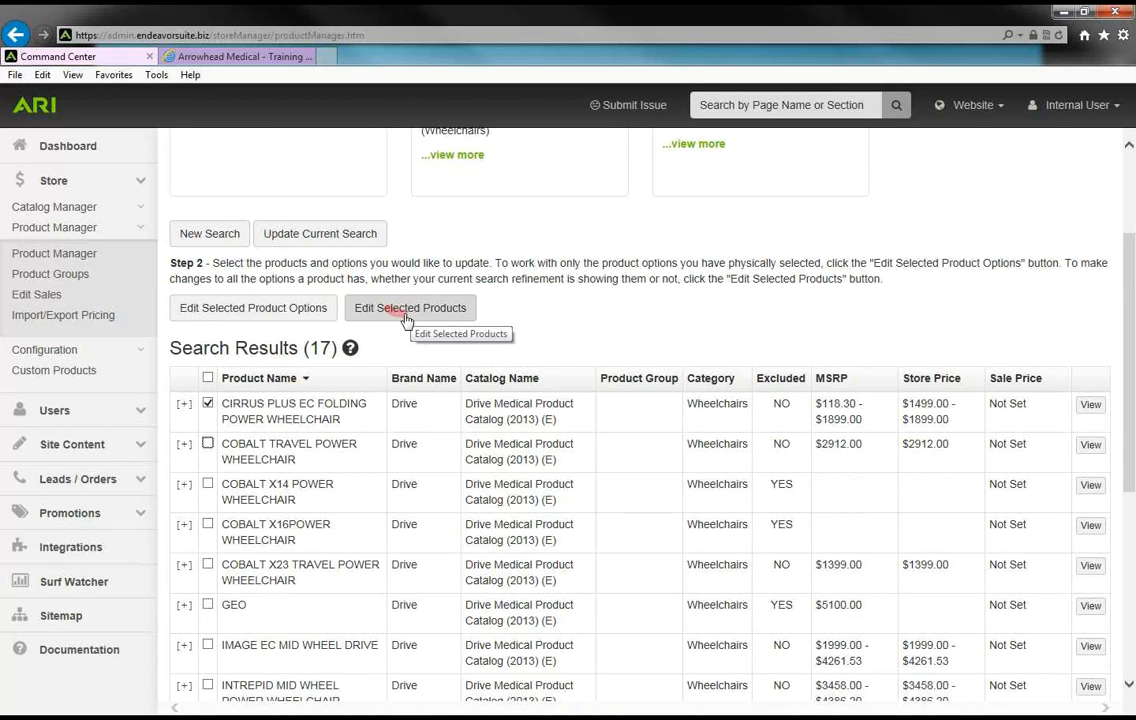
click(400, 312)
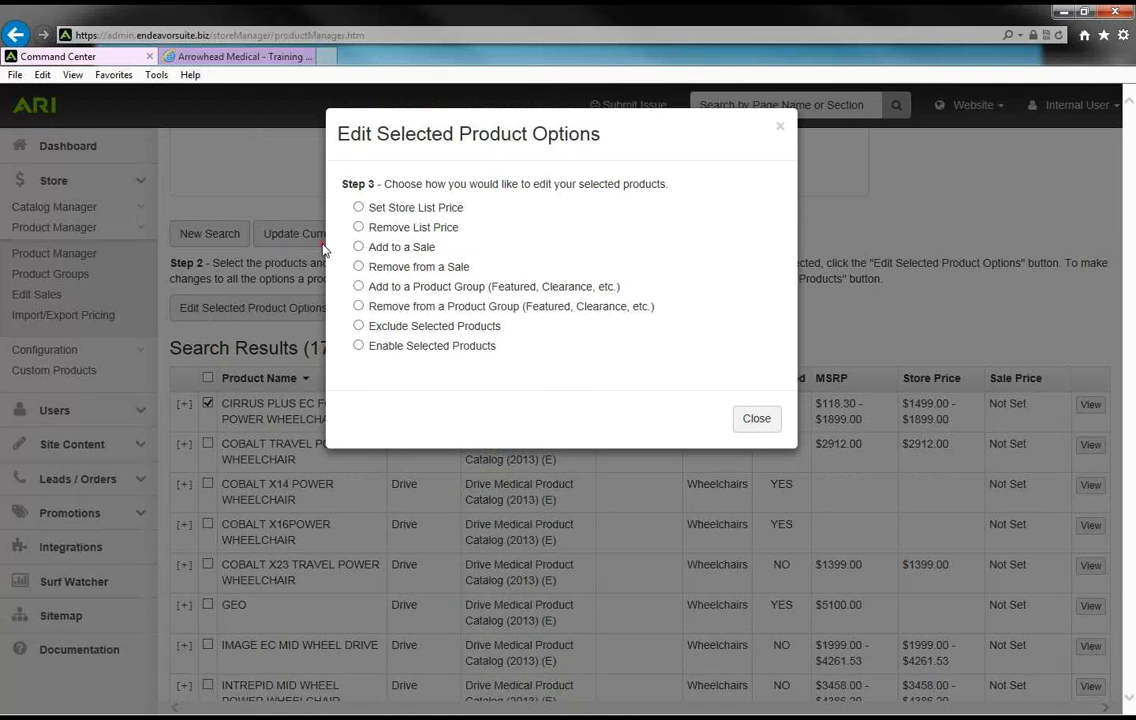
Choose to set the store list price, trying the Dollar Off MSRP, Fixed Dollar Value and Call For Price pricing methods.
click(358, 208)
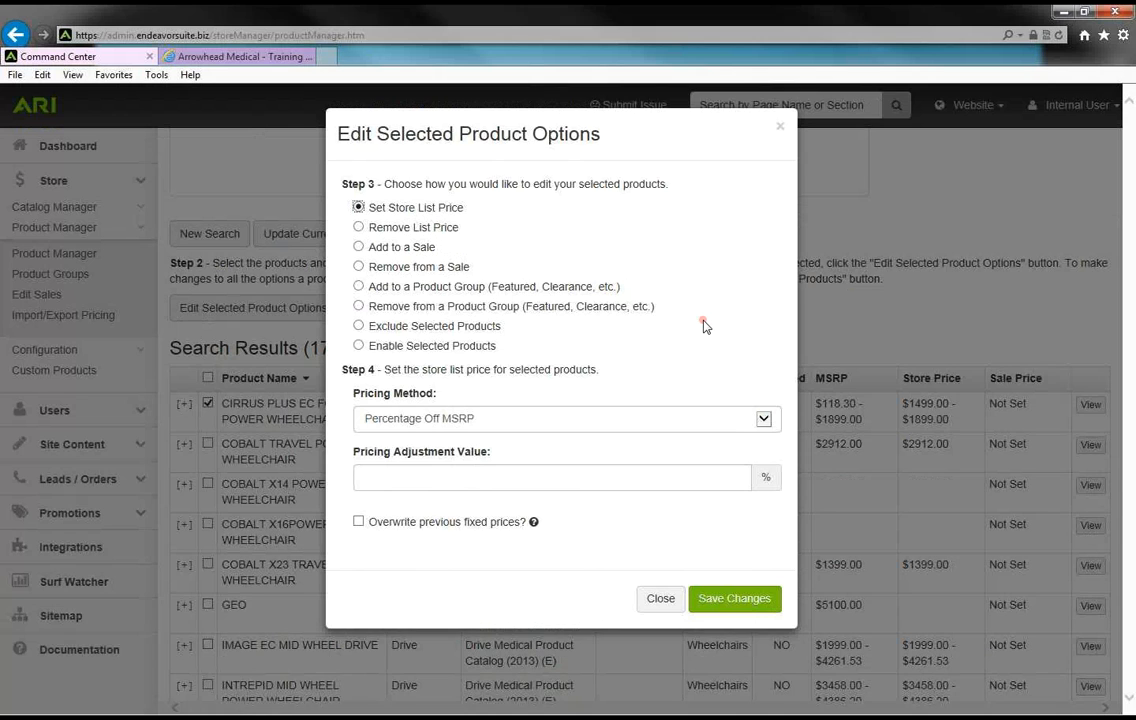
scroll(703, 325, down, 1)
click(763, 419)
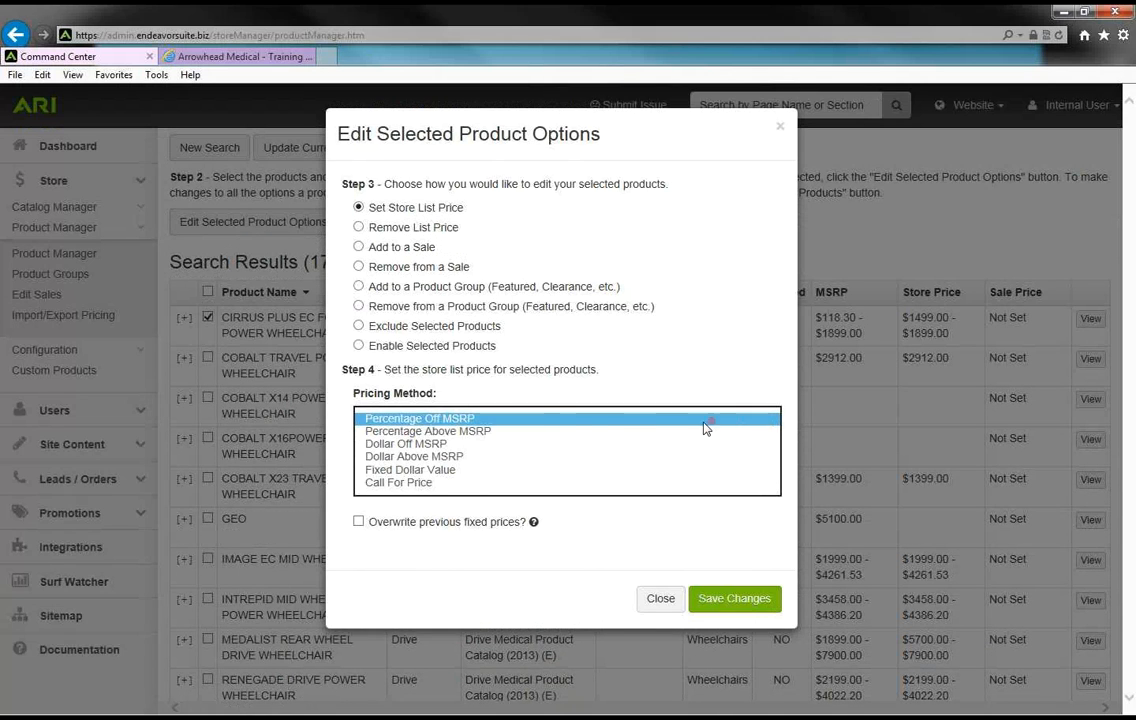
click(555, 445)
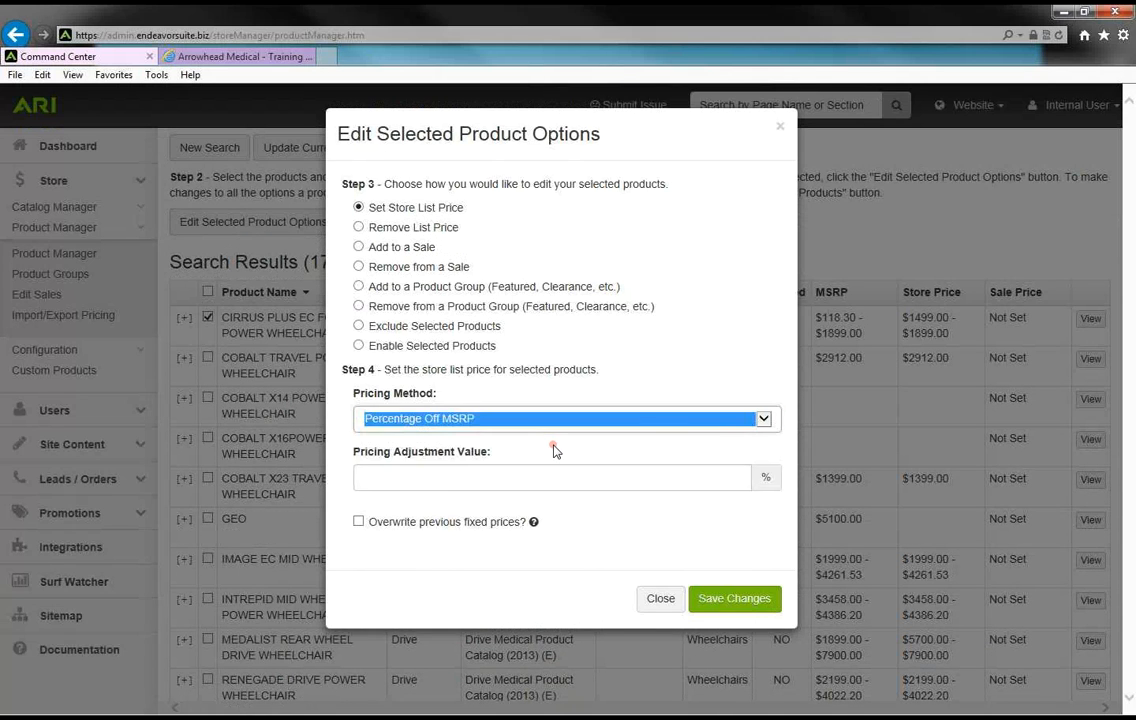
click(764, 422)
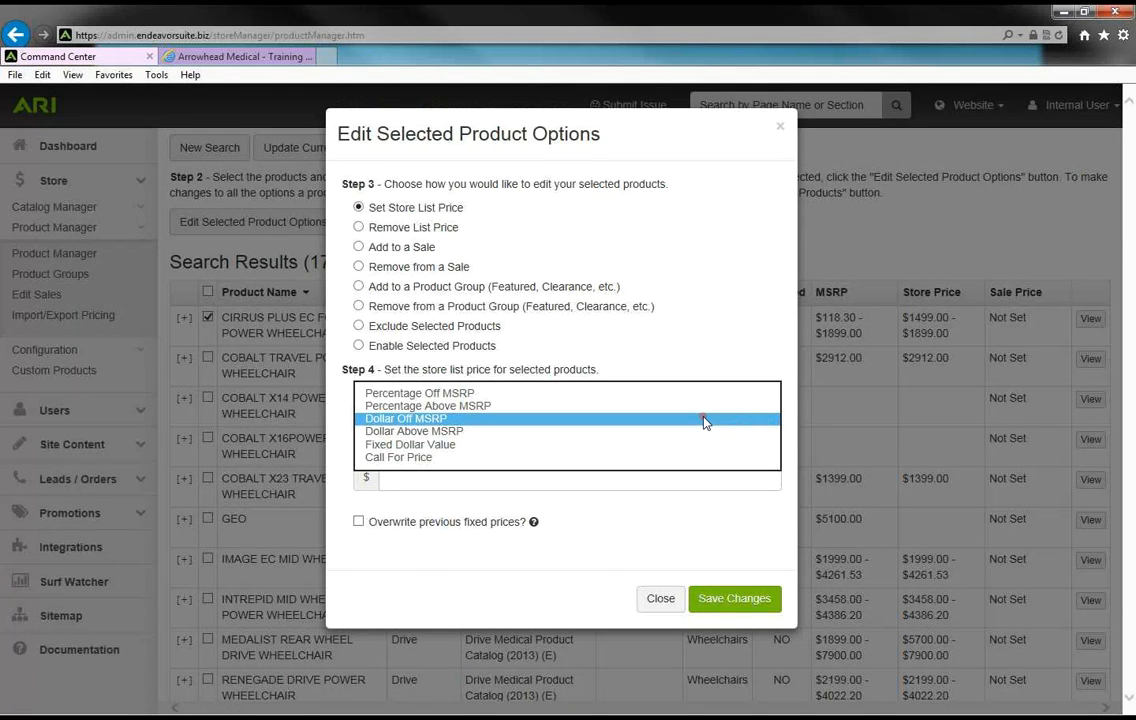
click(433, 446)
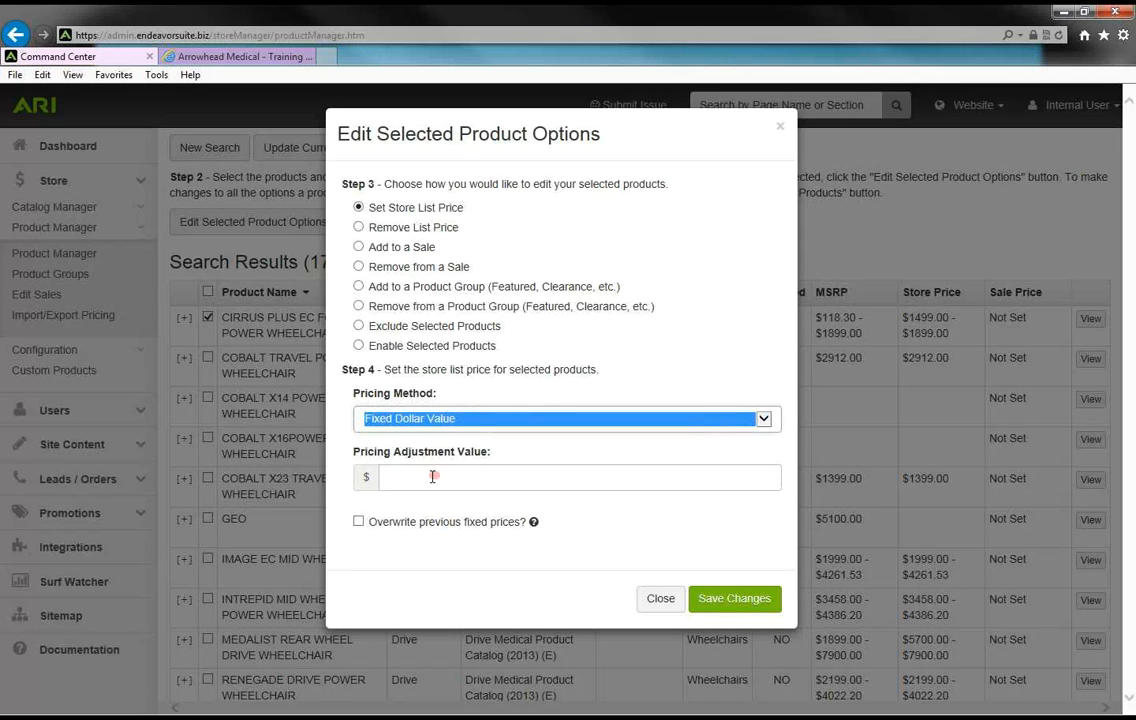
click(450, 479)
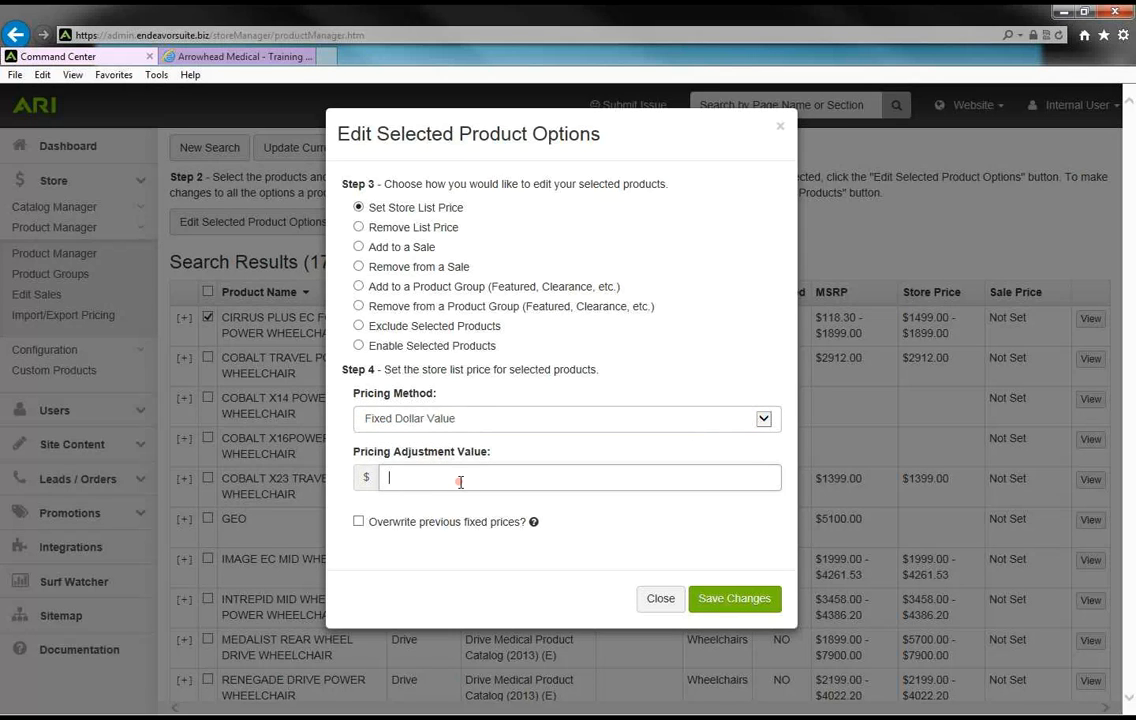
click(763, 420)
click(409, 433)
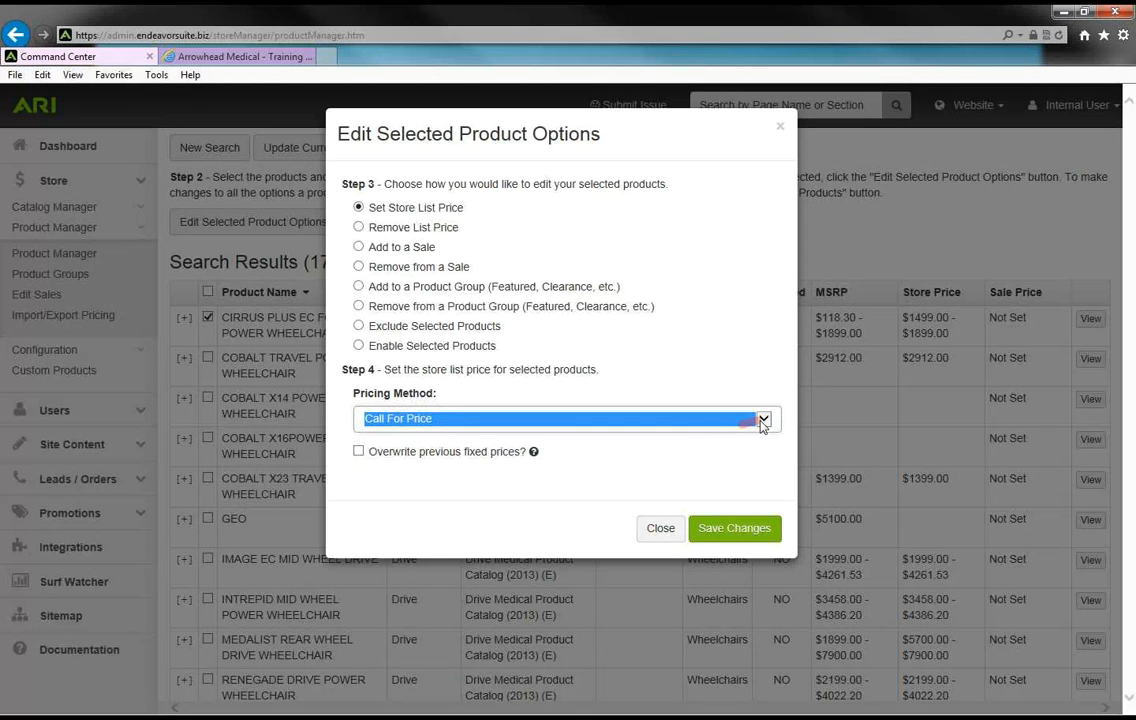
Set the store list price to Percentage Off MSRP with an adjustment value of 10% and save the changes.
click(662, 423)
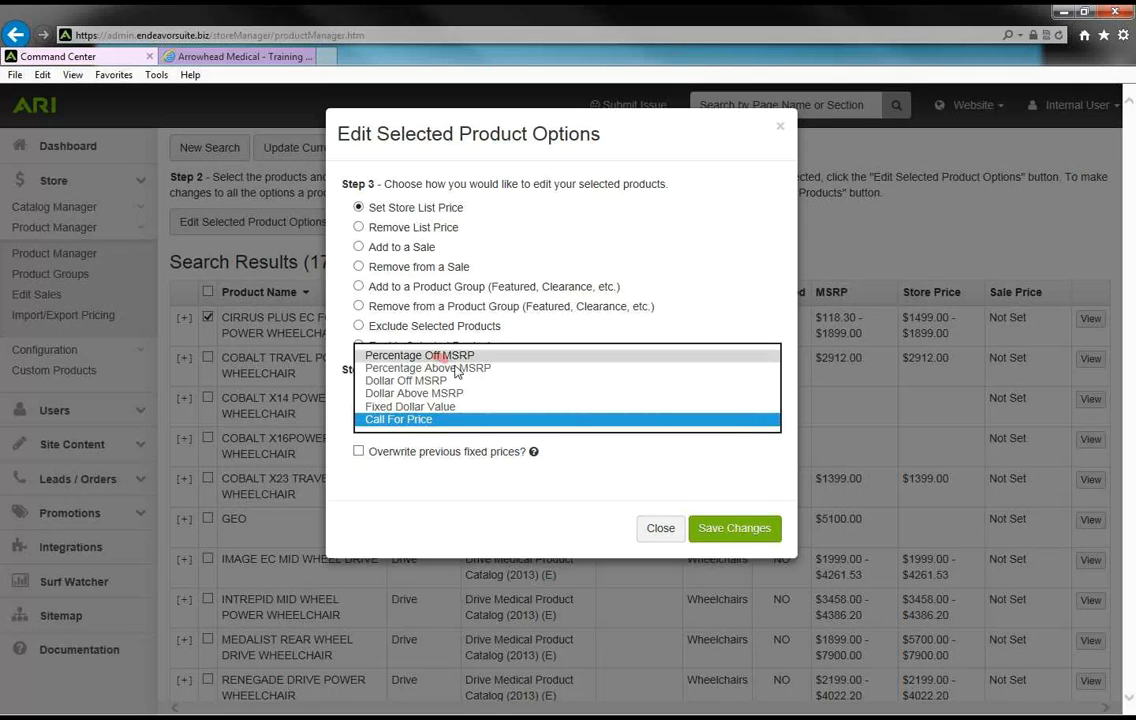
click(412, 355)
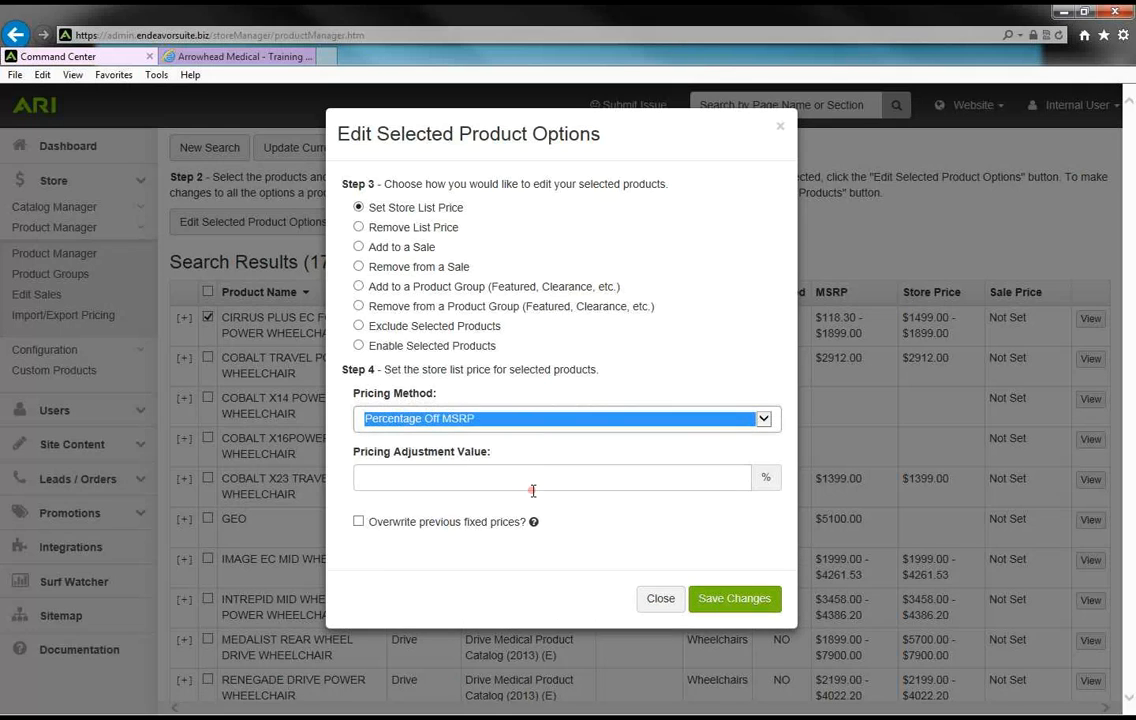
click(408, 479)
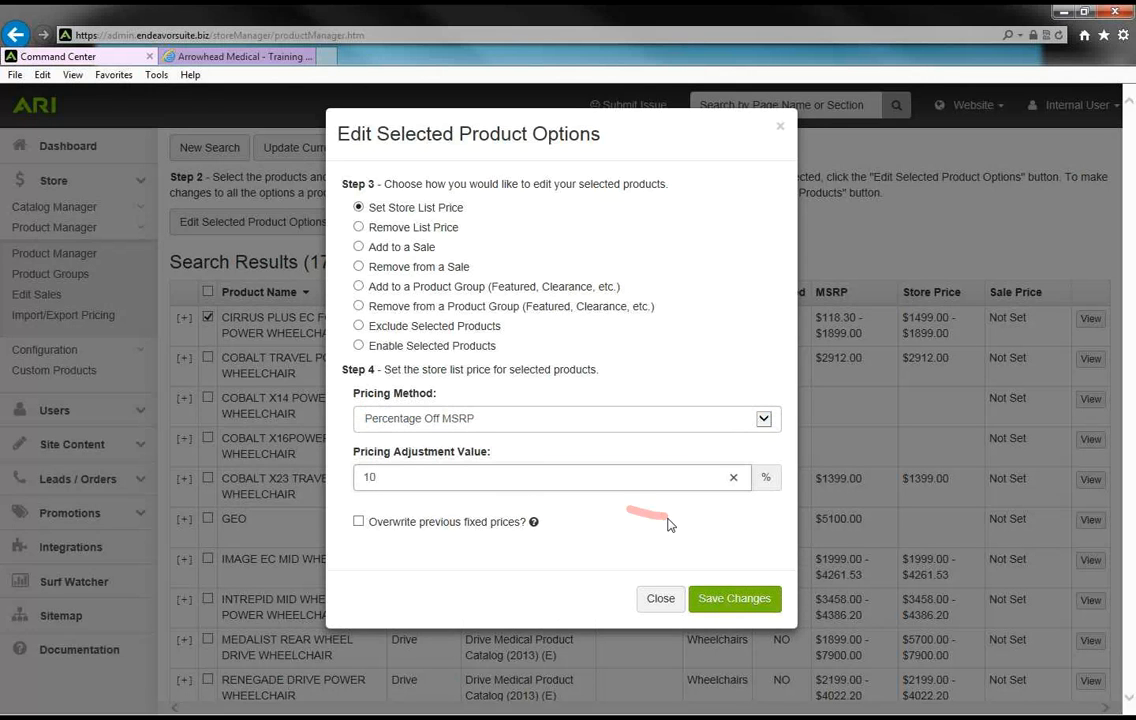
click(716, 599)
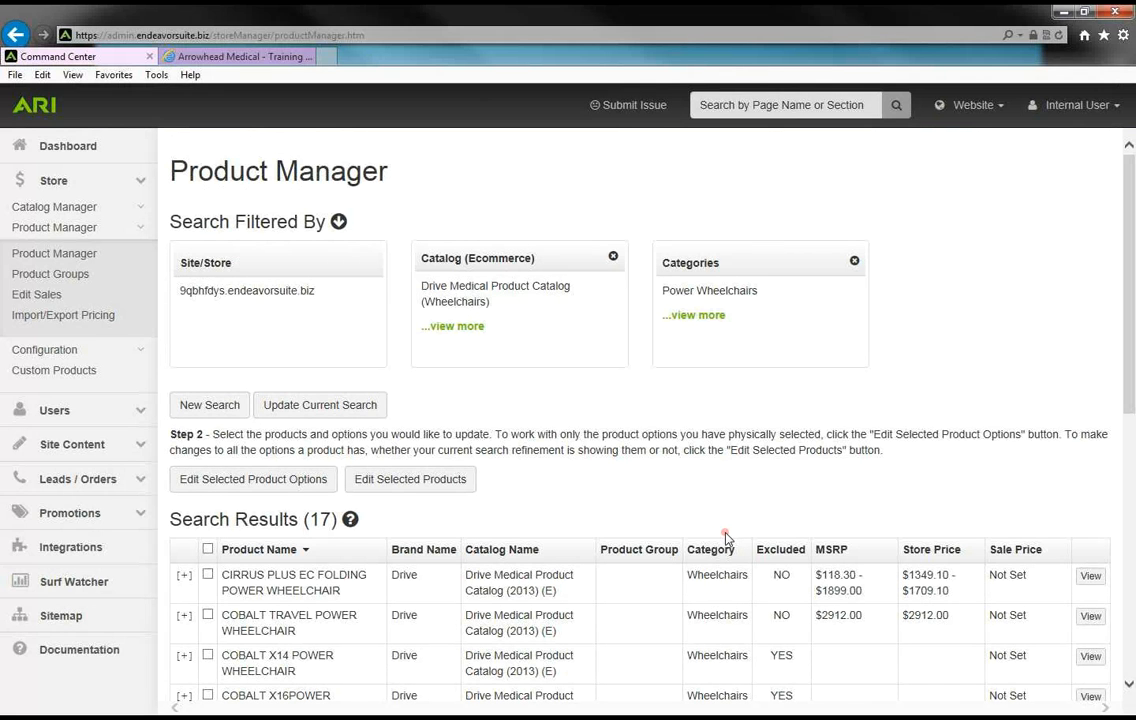
Select the COBALT TRAVEL POWER WHEELCHAIR in the search results and choose to add the whole product to a new sale.
scroll(726, 538, down, 3)
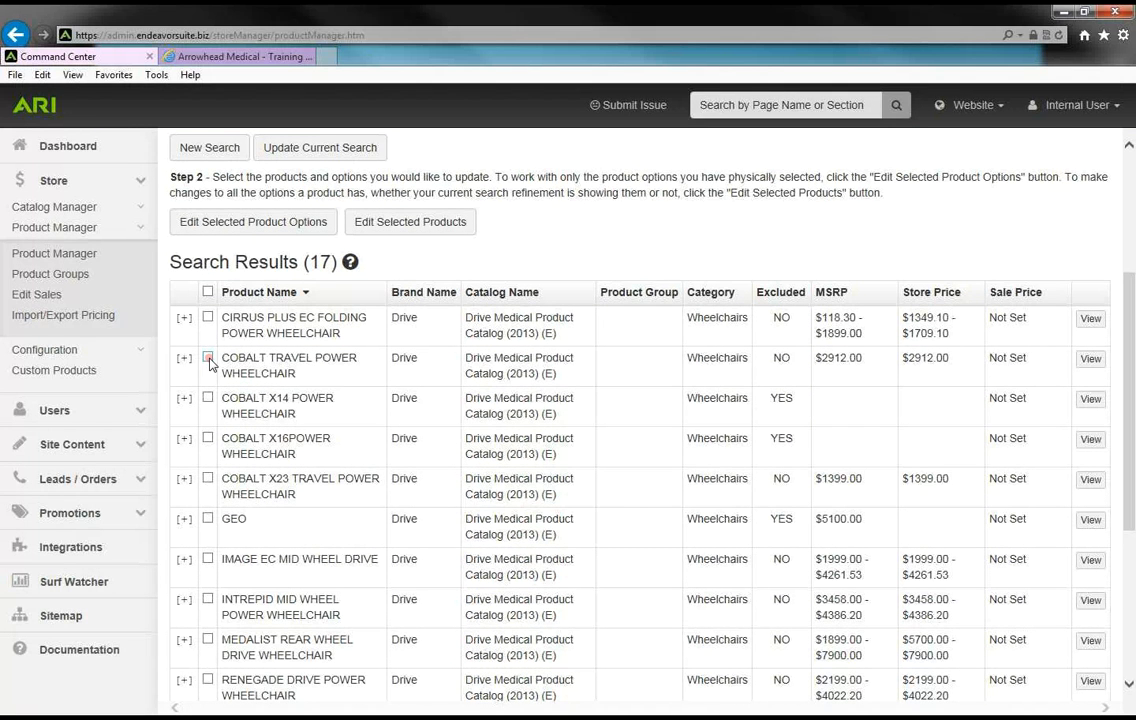
click(208, 358)
scroll(408, 300, up, 1)
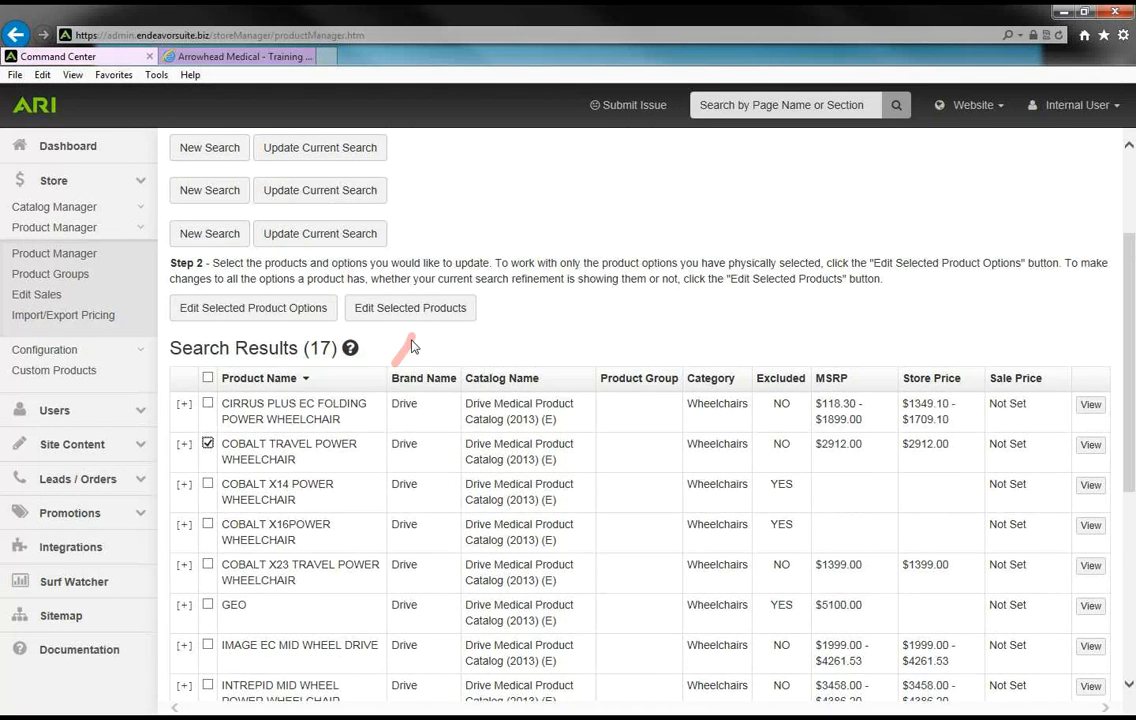
click(408, 308)
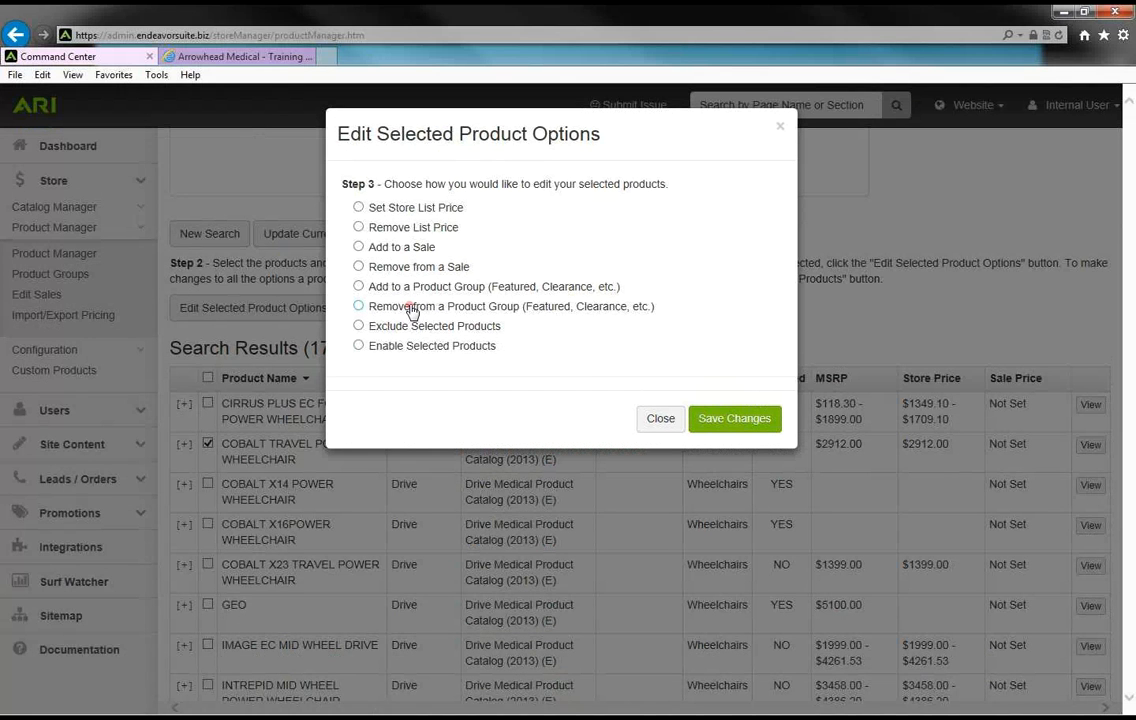
click(359, 247)
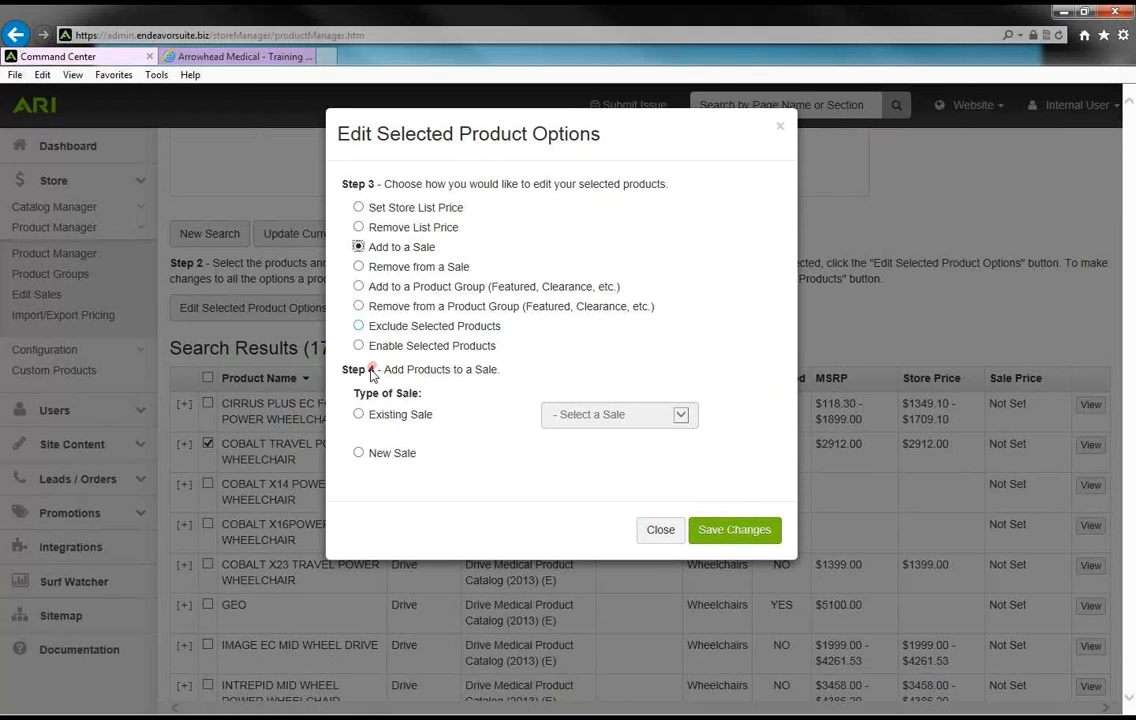
click(359, 453)
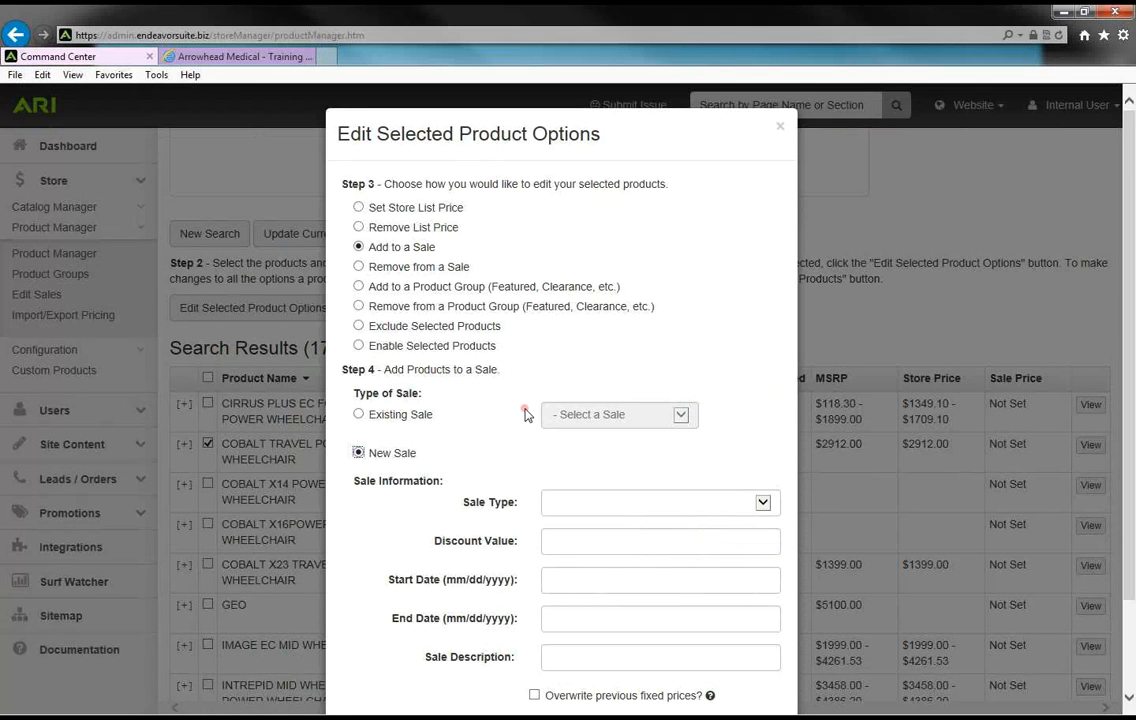
Define the sale as Percentage Off MSRP, discount value 10, from 06/12/2014 to 06/15/2014, described as Drive Power Chair Sale, and save it.
scroll(525, 413, down, 1)
click(763, 410)
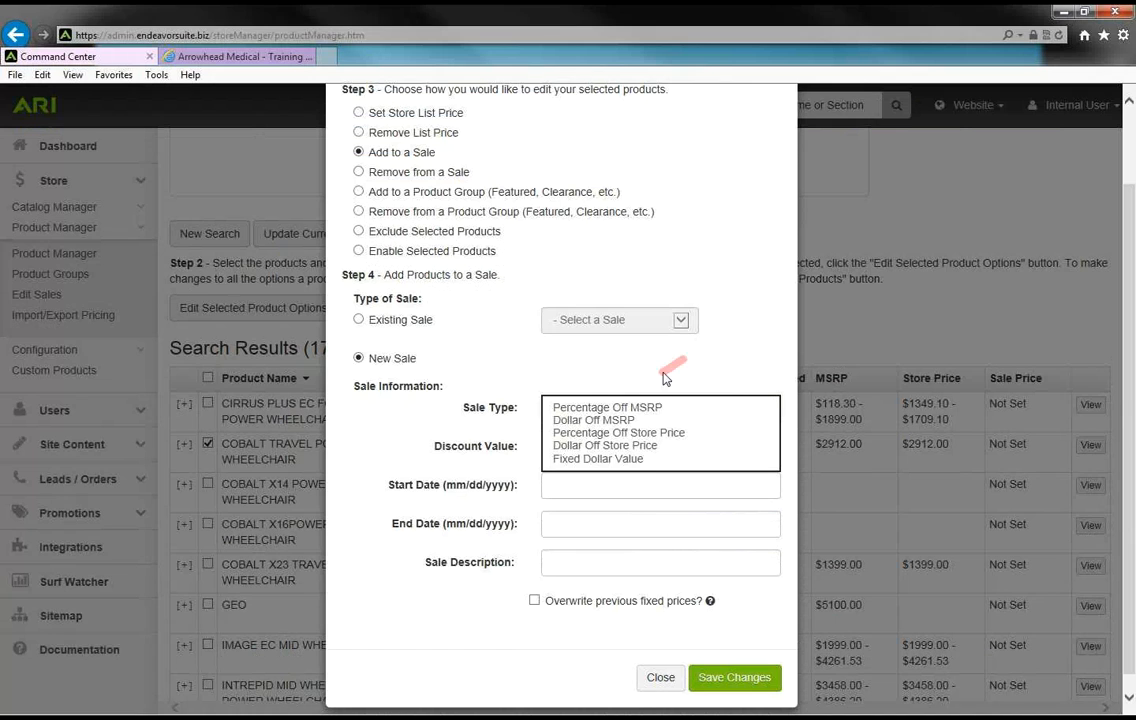
click(618, 409)
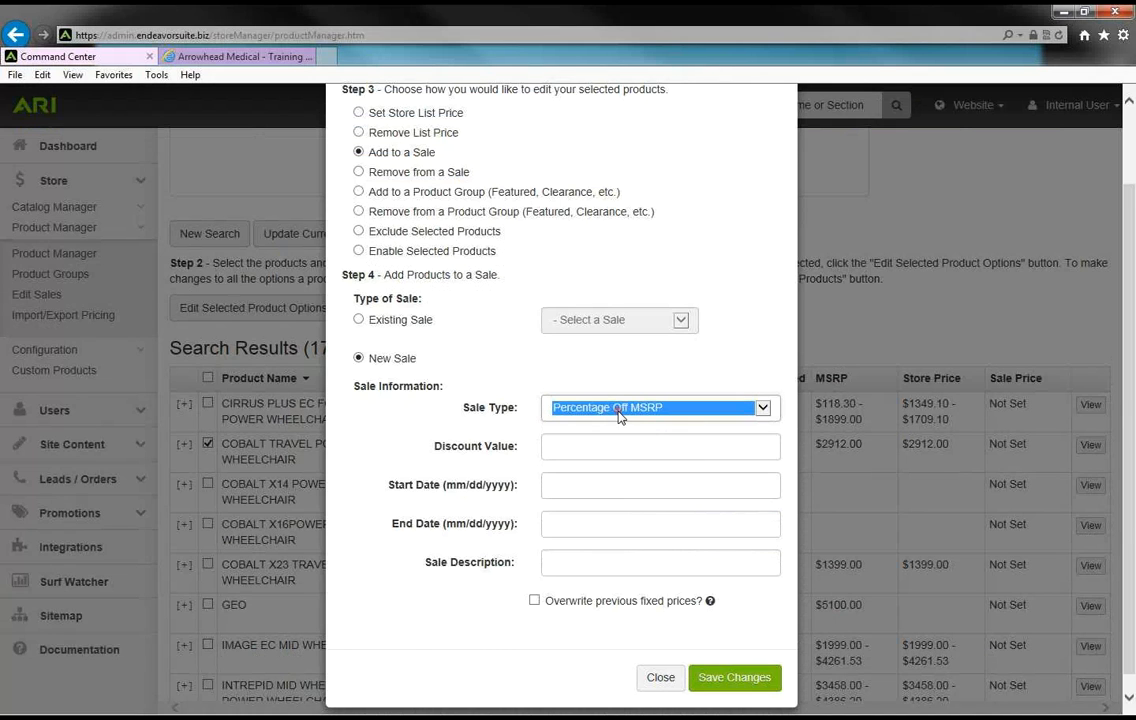
click(590, 445)
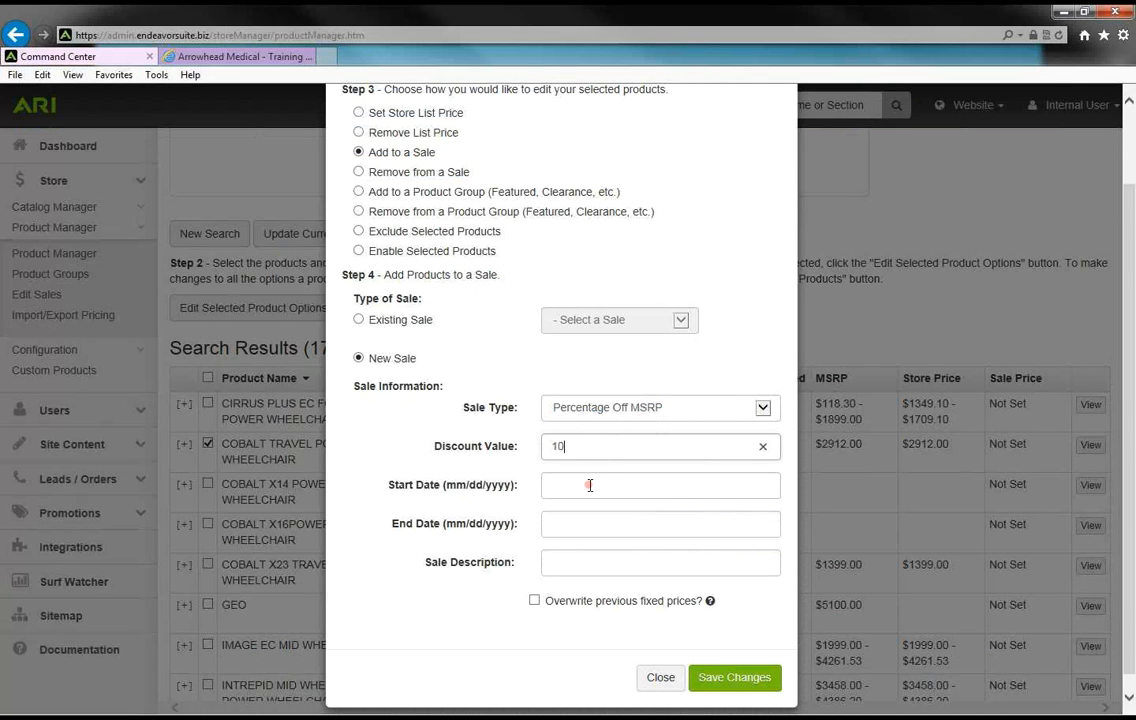
click(590, 485)
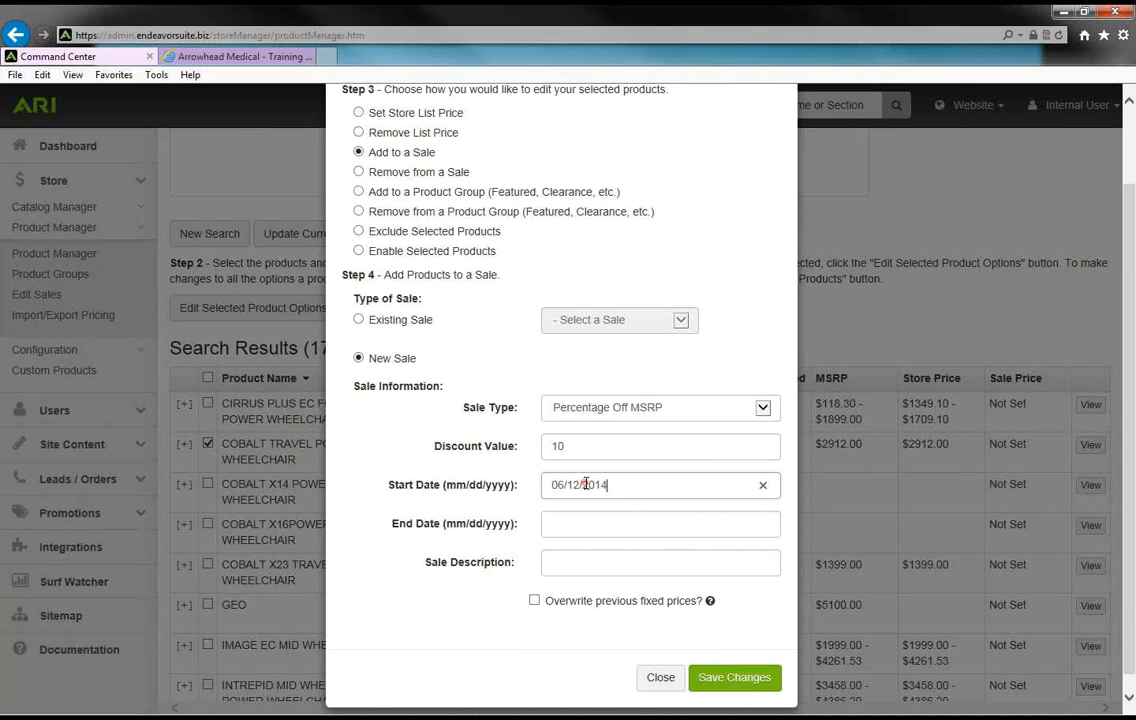
click(580, 527)
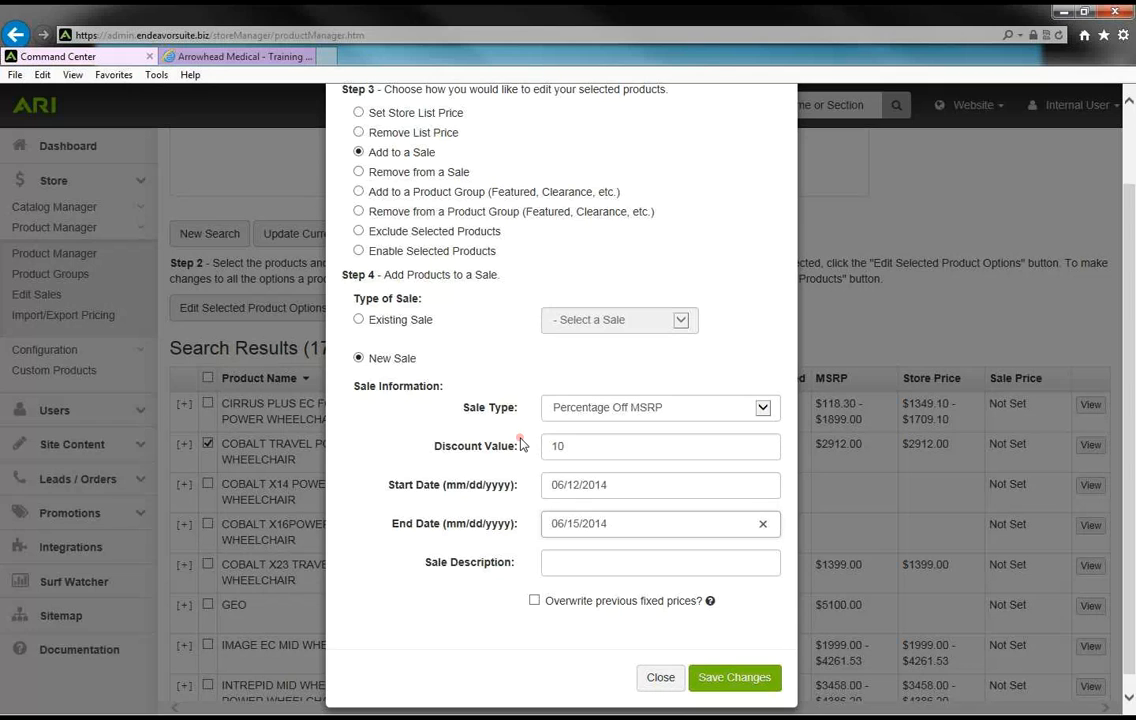
click(574, 564)
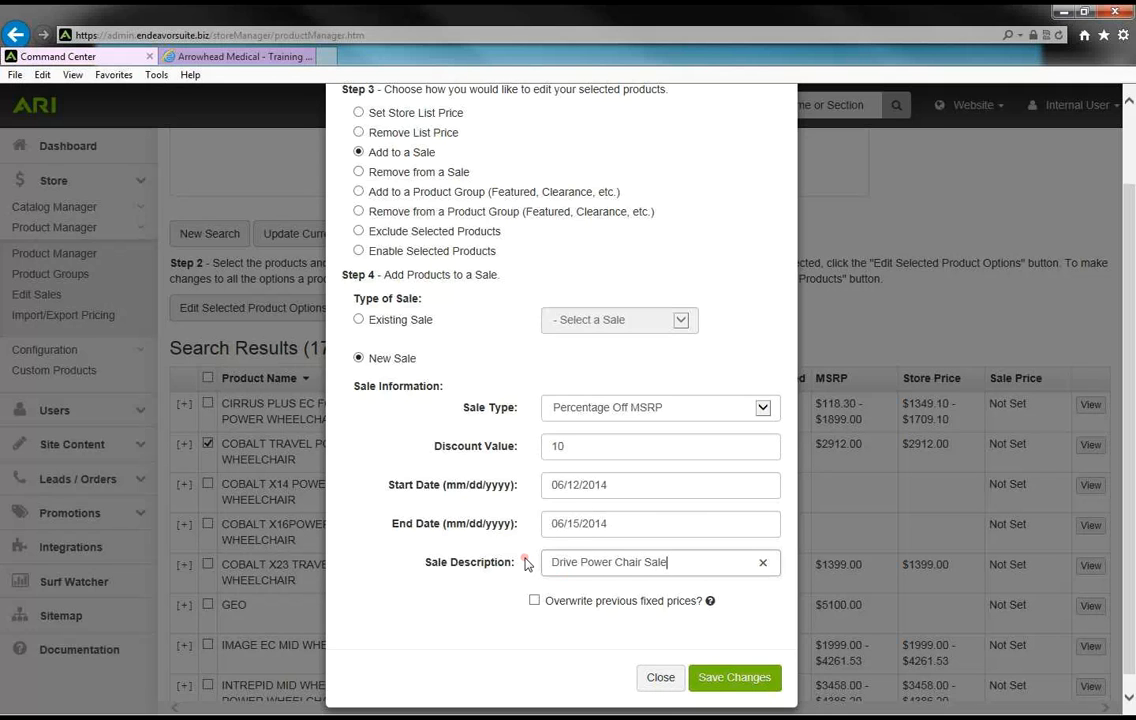
click(741, 680)
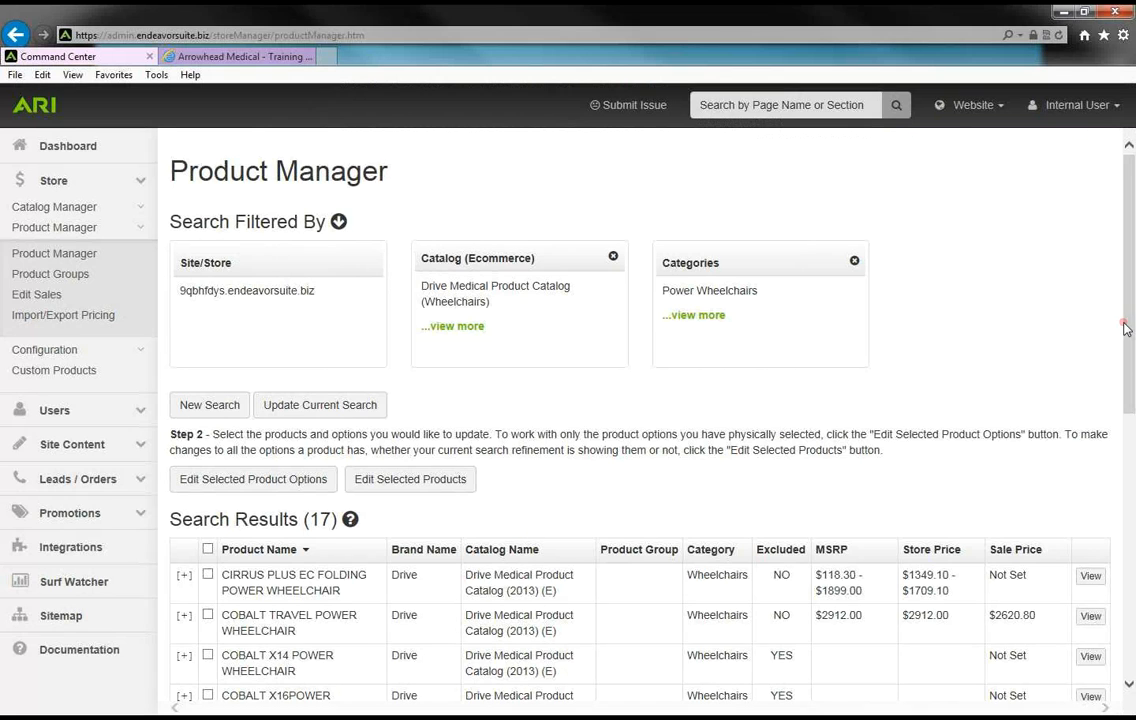
Select all non-excluded products in the search results from the CIRRUS PLUS EC FOLDING POWER WHEELCHAIR through the TITAN FRONT WHEEL POWER WHEELCHAIR.
scroll(602, 462, down, 3)
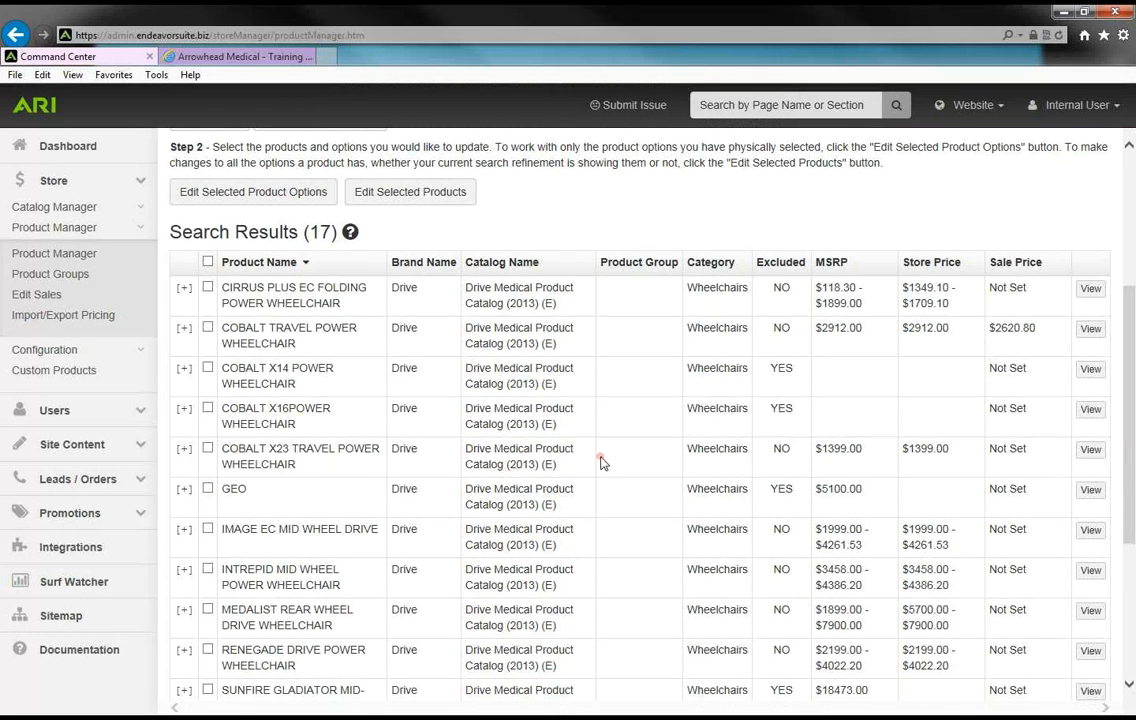
click(209, 289)
click(208, 328)
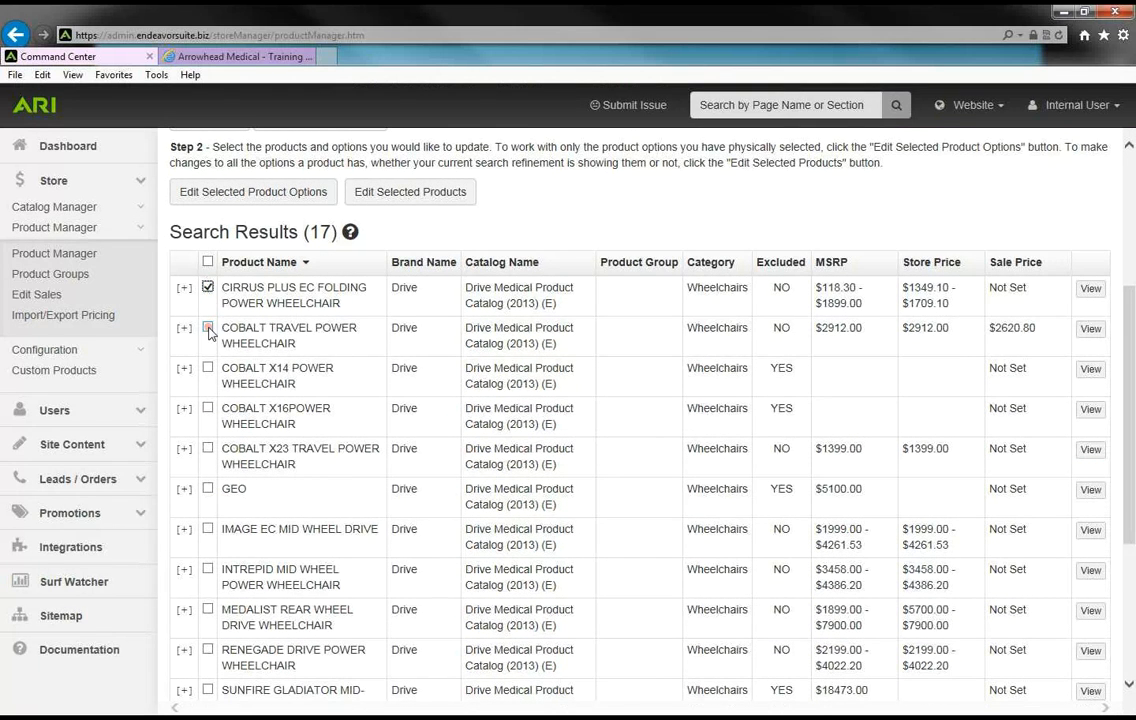
click(208, 448)
scroll(222, 458, down, 1)
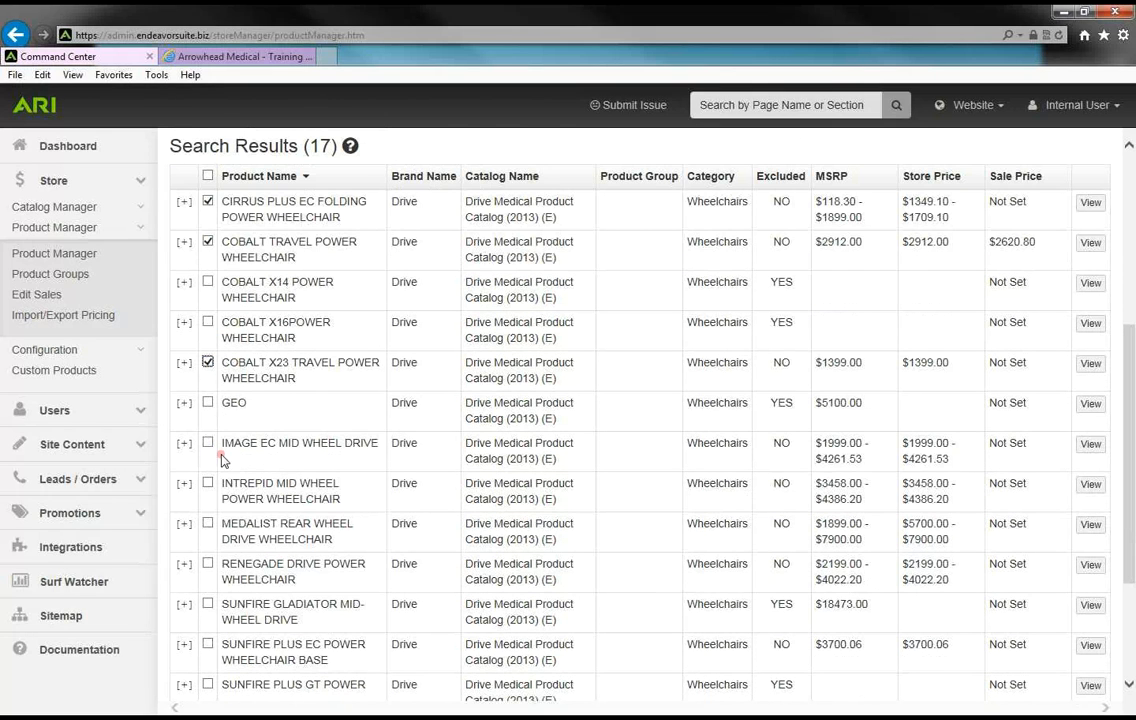
click(209, 482)
click(208, 523)
click(208, 564)
scroll(220, 569, down, 1)
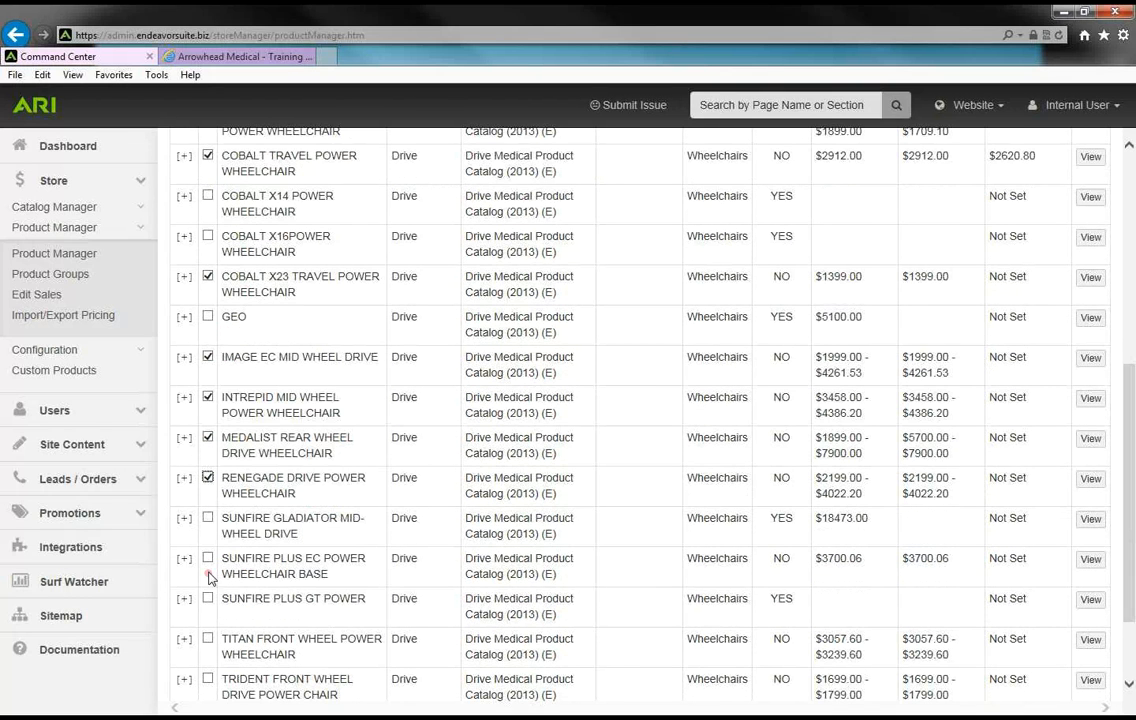
click(208, 558)
click(208, 641)
Add the selected products to the Featured Power Wheelchairs product group and save the changes.
scroll(299, 527, up, 5)
click(407, 481)
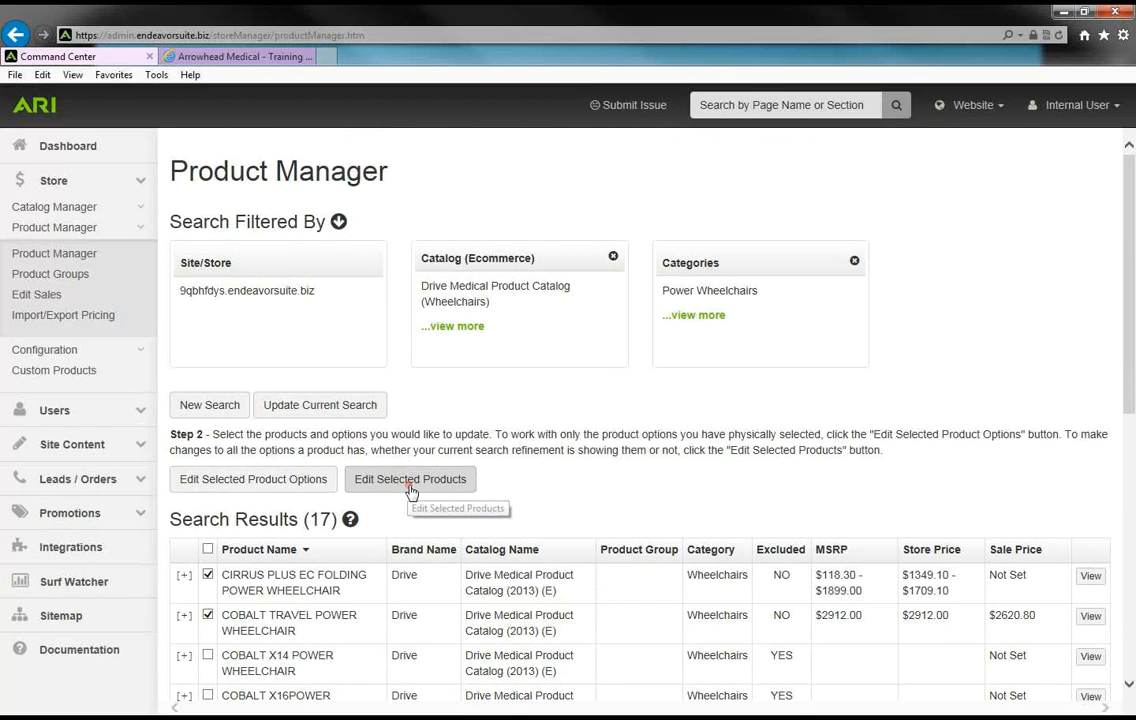
click(408, 482)
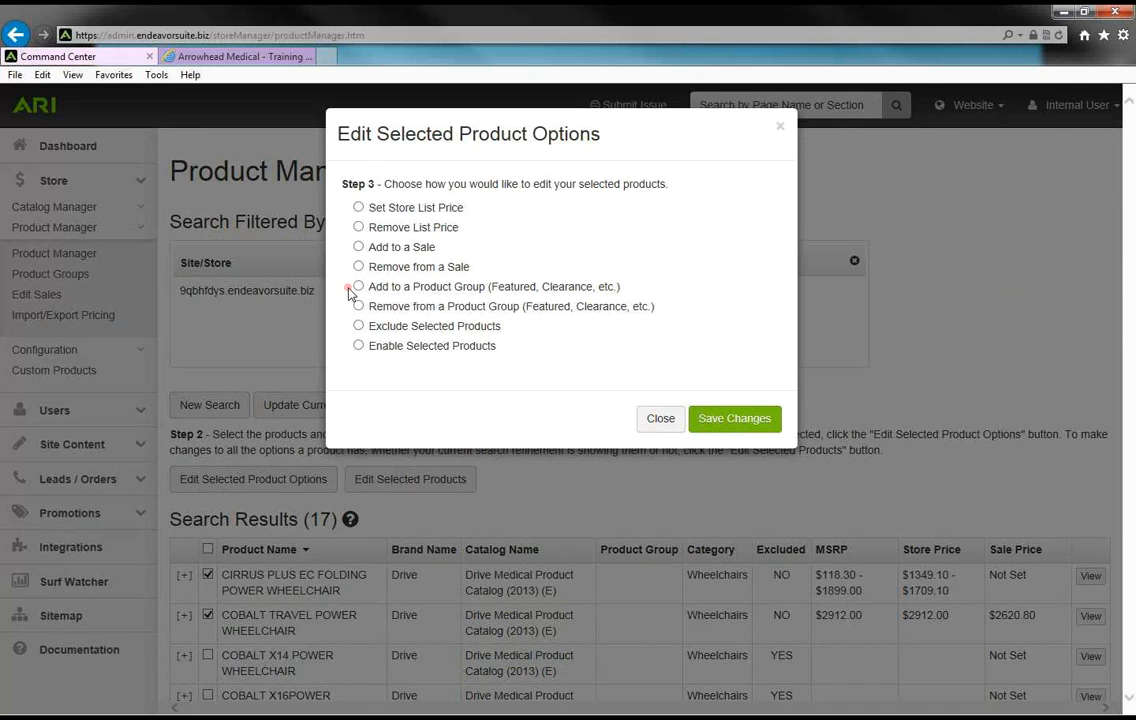
click(358, 287)
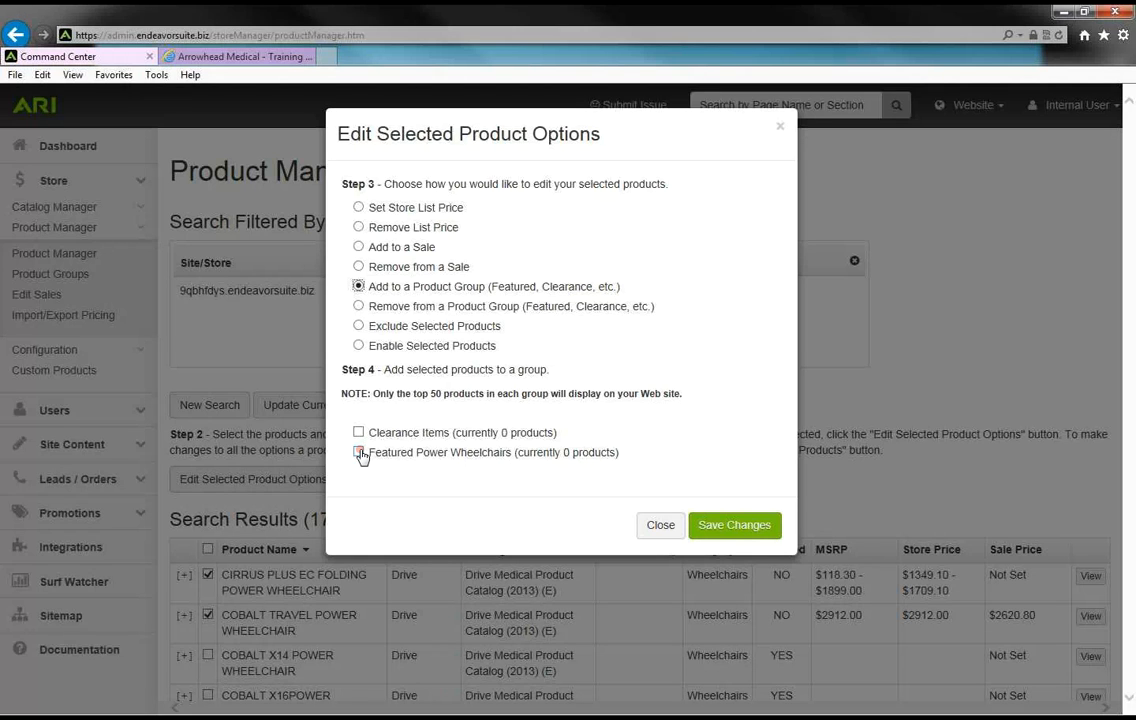
click(359, 453)
click(749, 532)
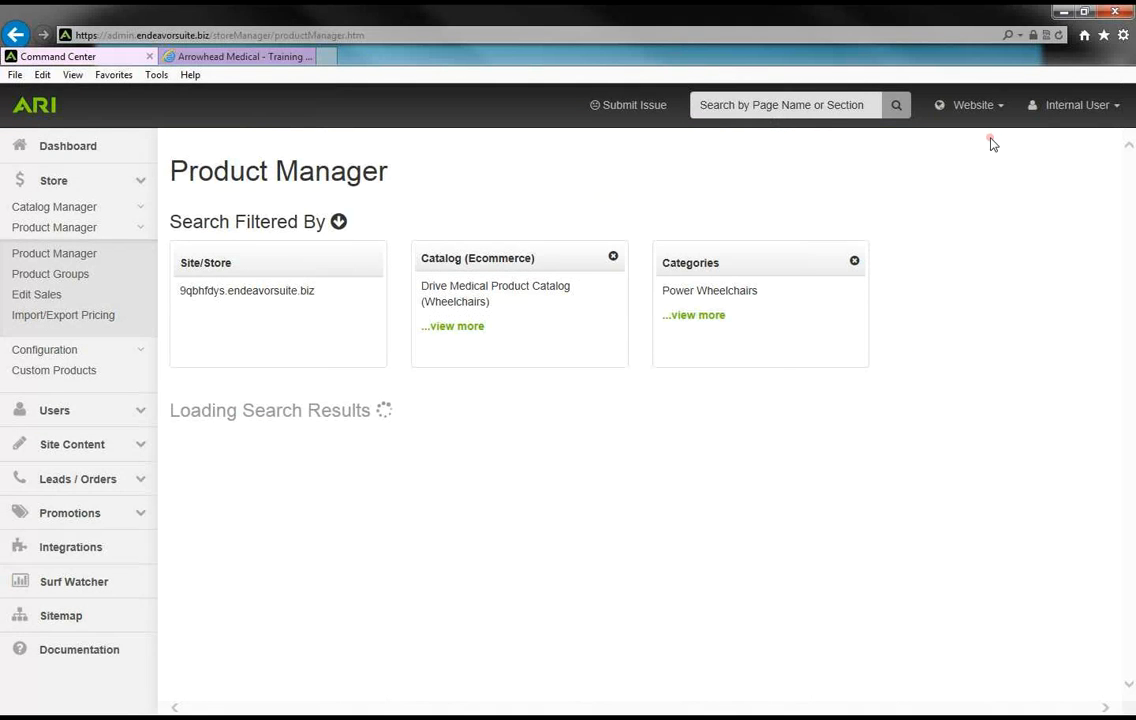
Publish the website changes, switch to the Arrowhead Medical demo site and reload its home page.
click(1003, 106)
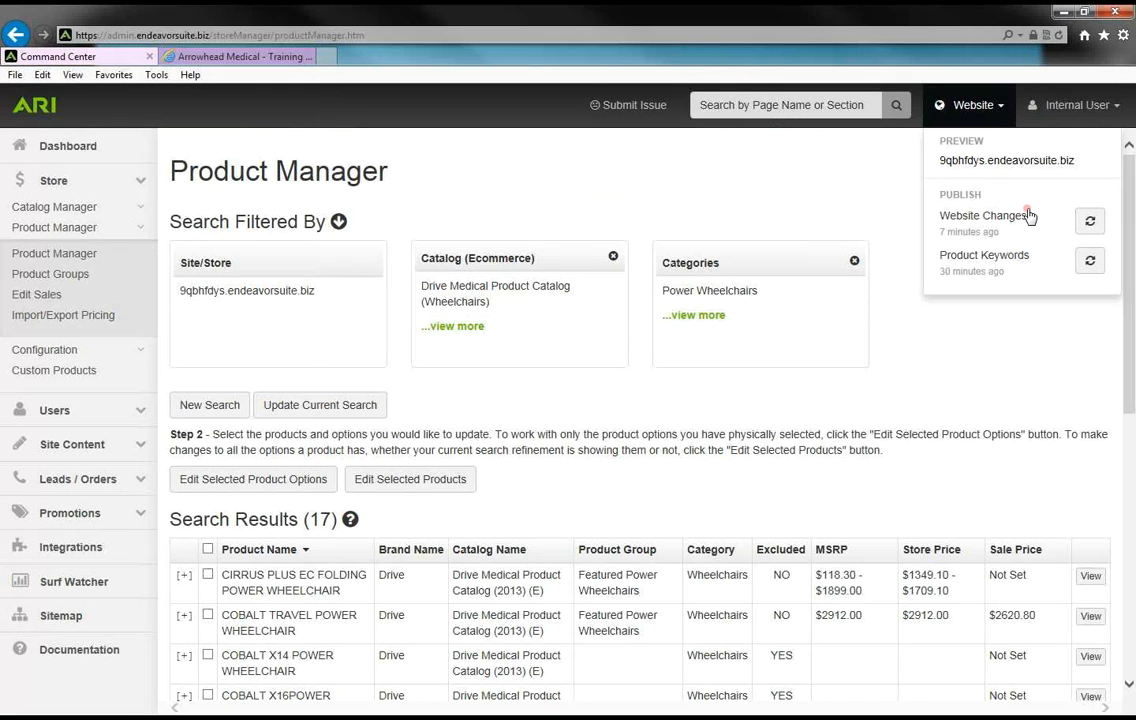
click(1090, 221)
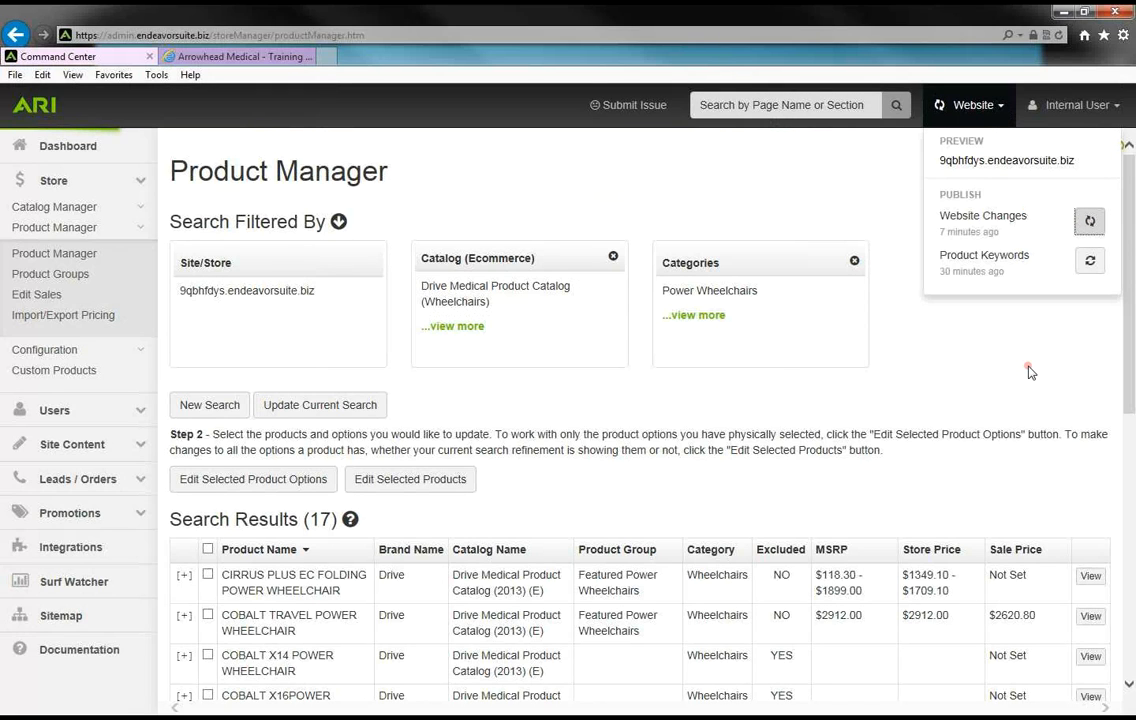
click(242, 57)
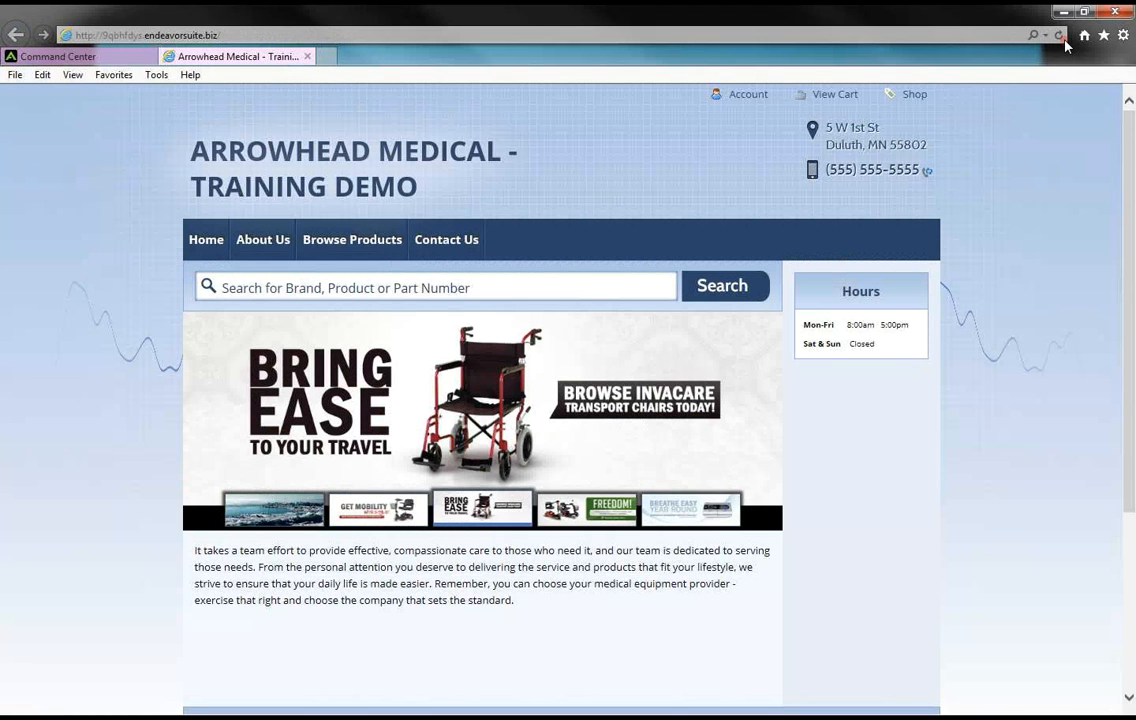
click(1059, 35)
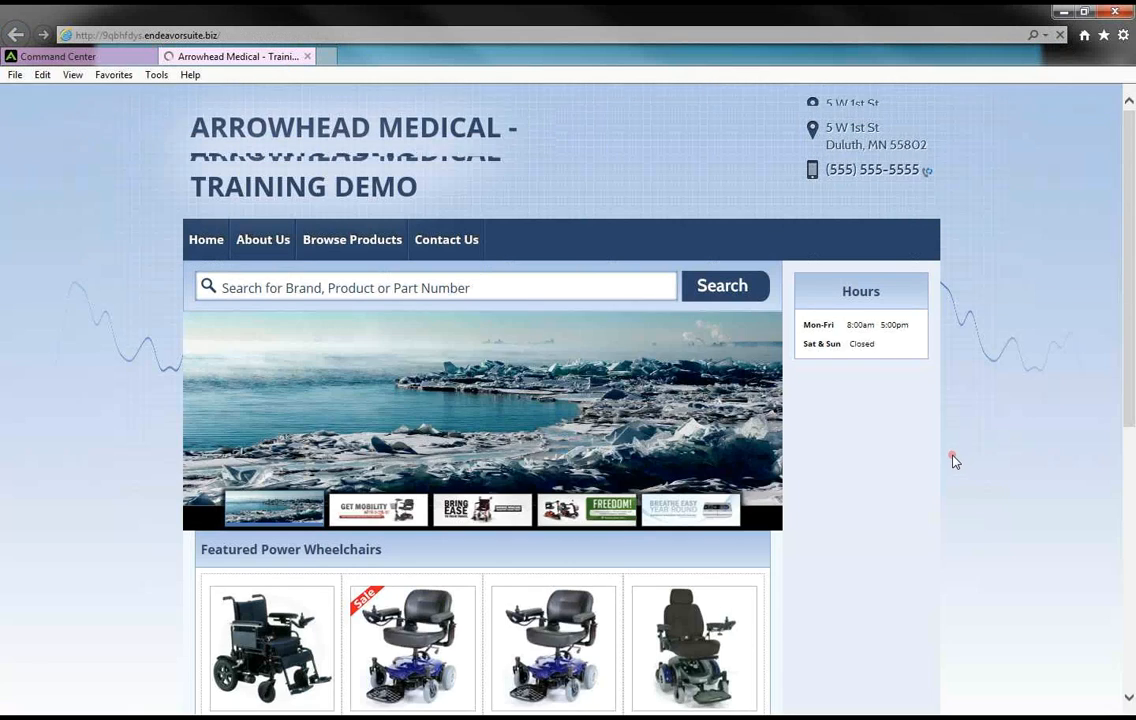
Open the featured CIRRUS PLUS EC FOLDING POWER WHEELCHAIR on the demo site and examine the prices of its part numbers.
scroll(955, 459, down, 2)
scroll(955, 459, down, 1)
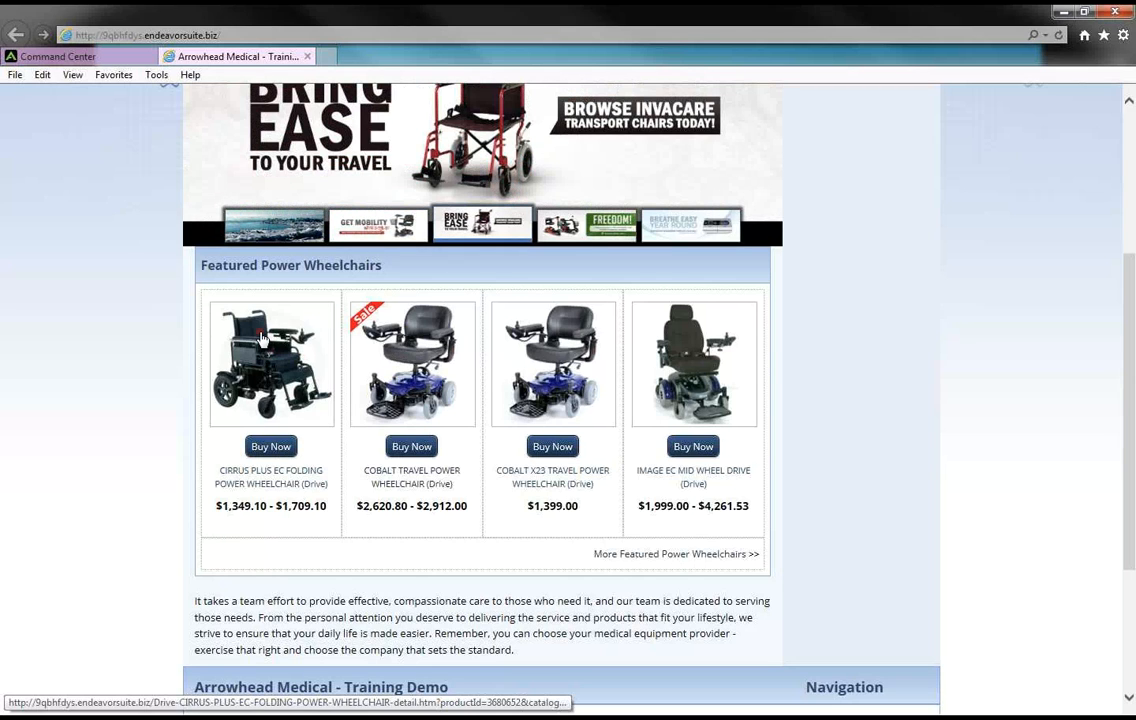
click(260, 338)
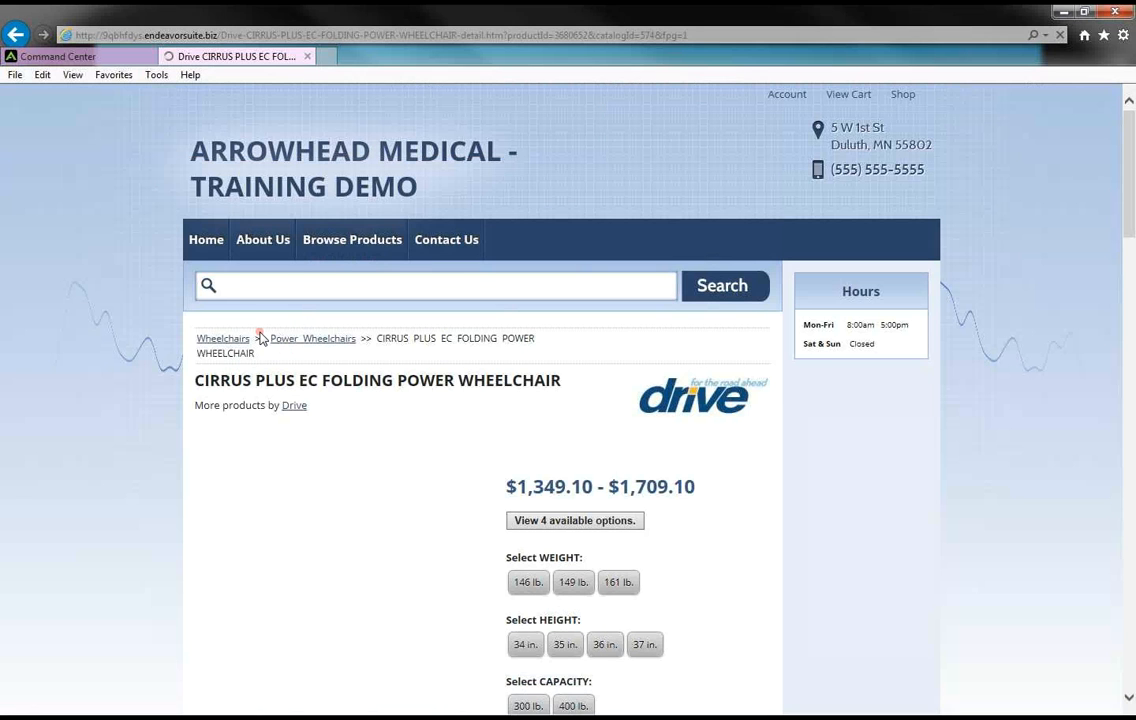
scroll(347, 390, down, 3)
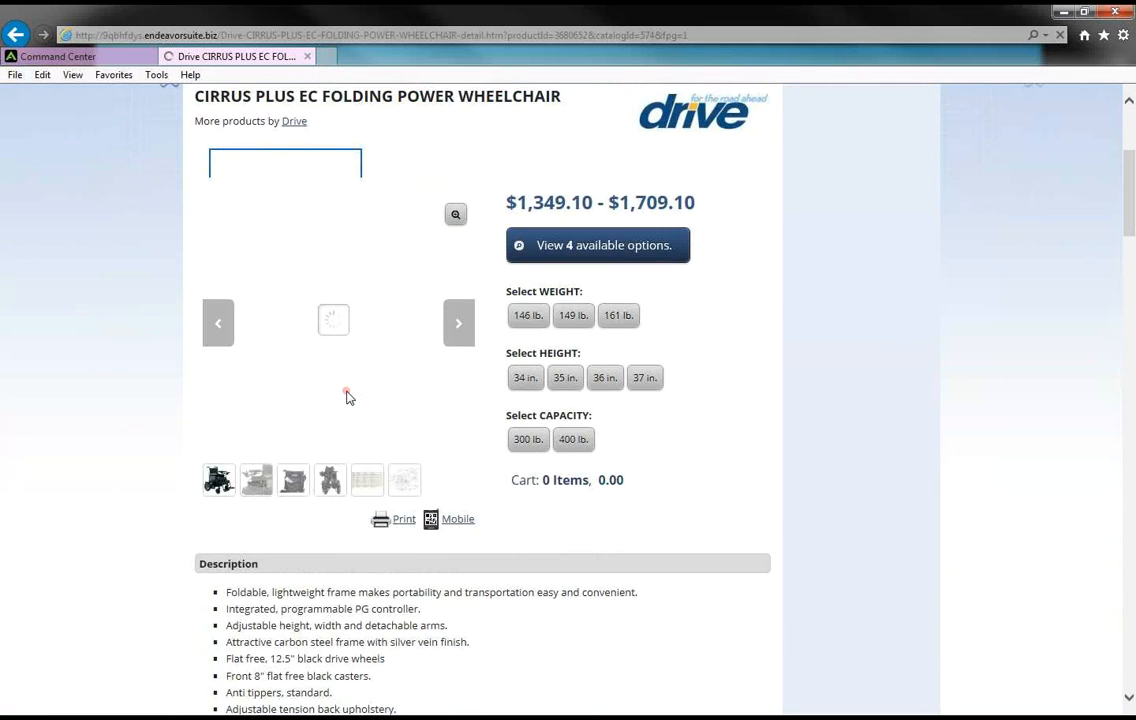
scroll(347, 397, down, 8)
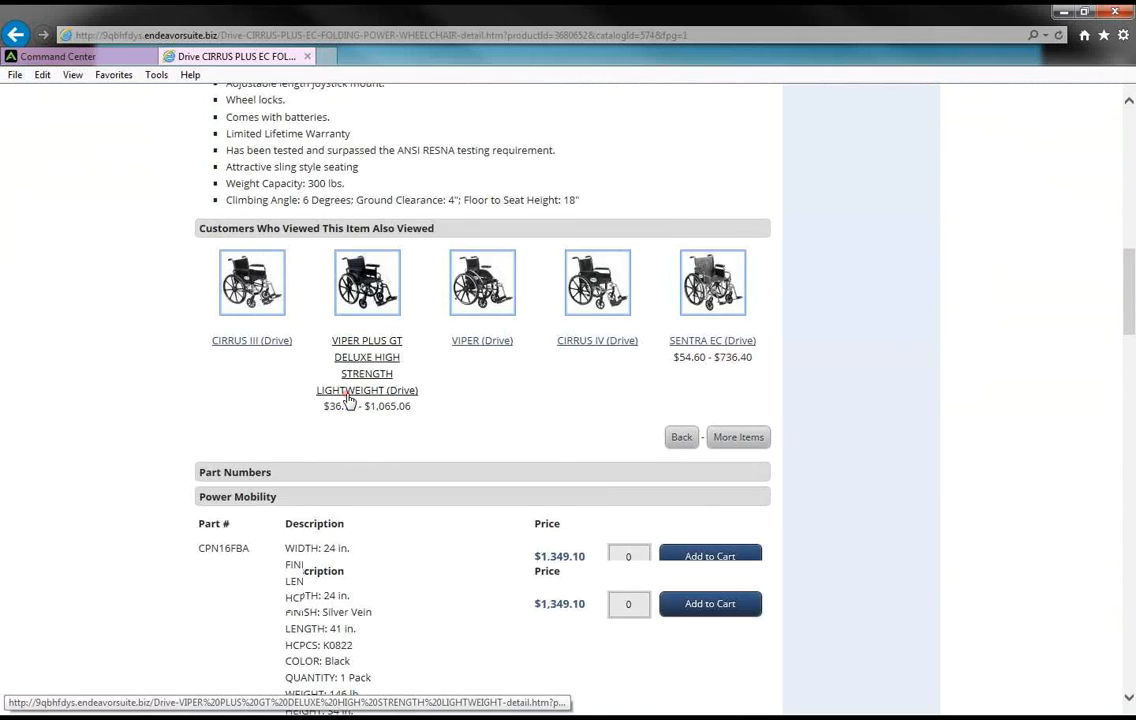
scroll(347, 397, down, 3)
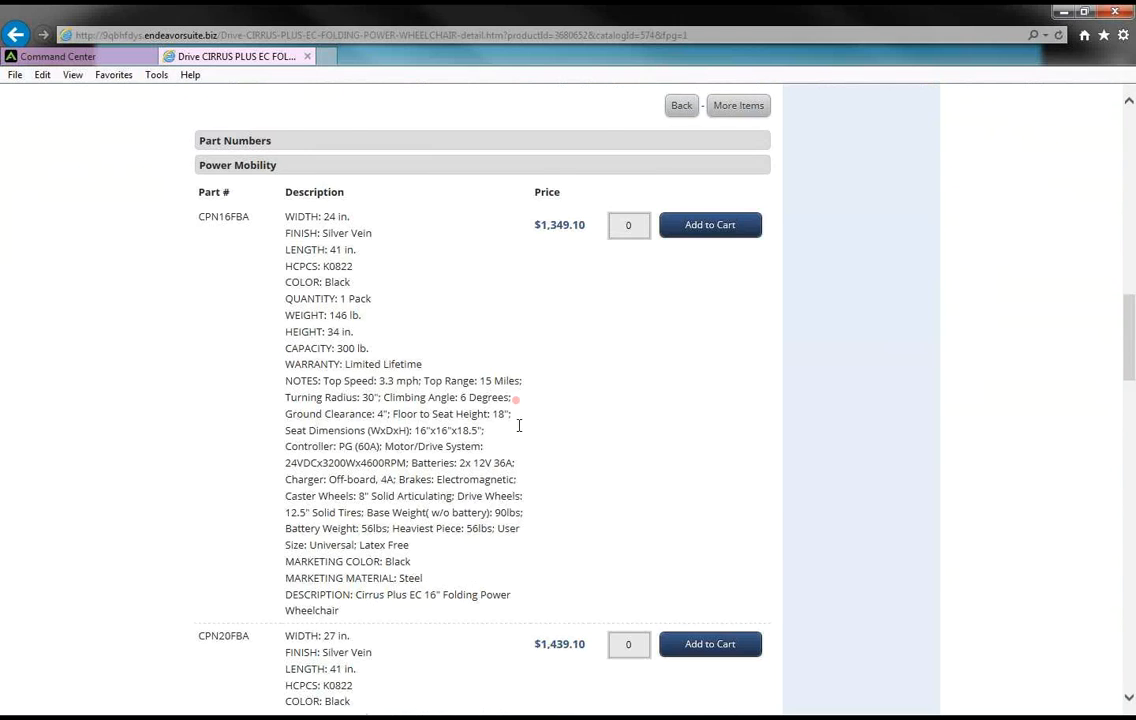
scroll(517, 430, down, 1)
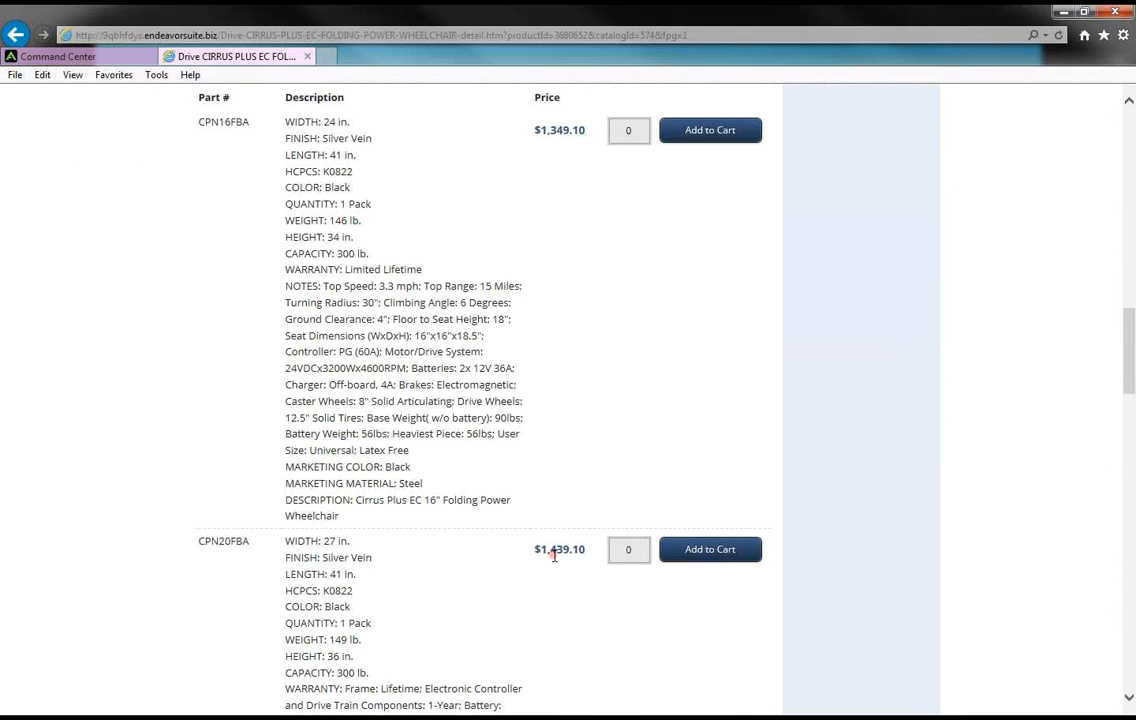
Return to the home page, open the featured COBALT TRAVEL POWER WHEELCHAIR and examine its sale details and part prices.
click(15, 34)
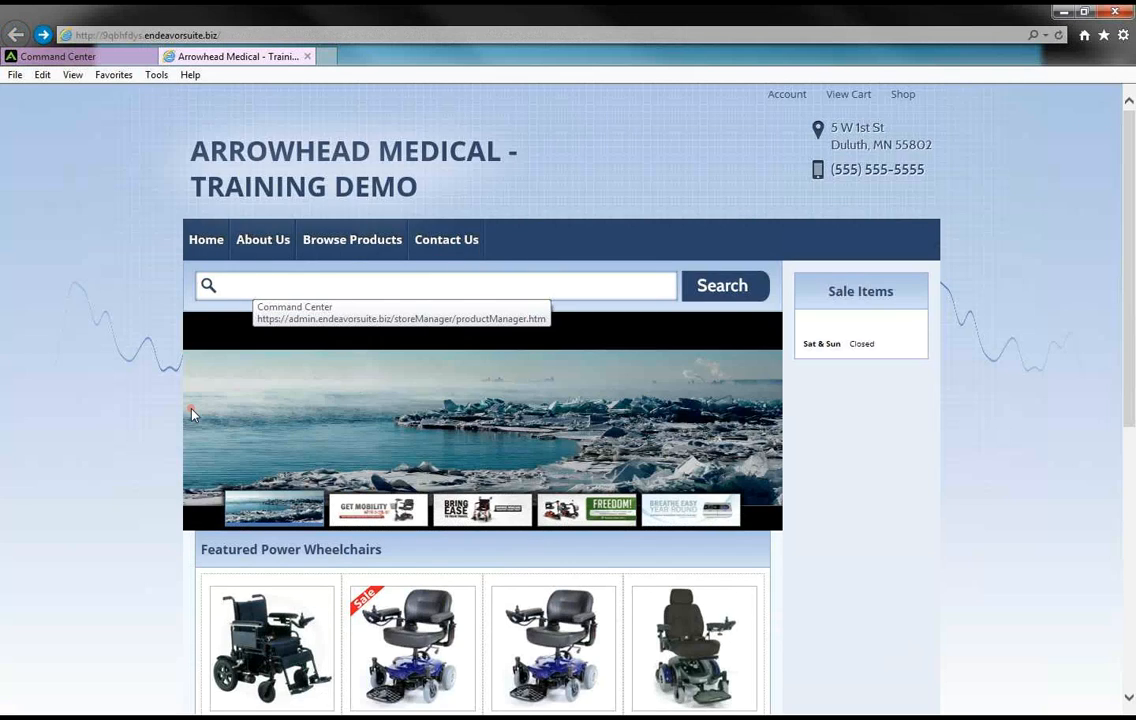
scroll(310, 412, down, 3)
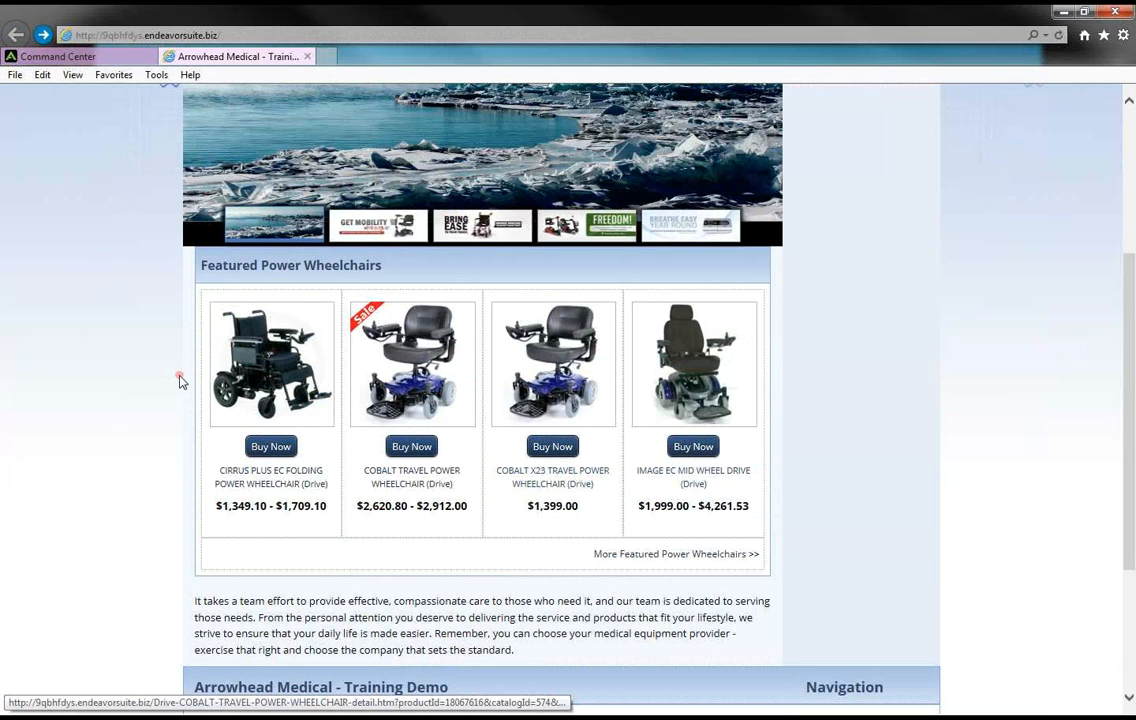
click(406, 360)
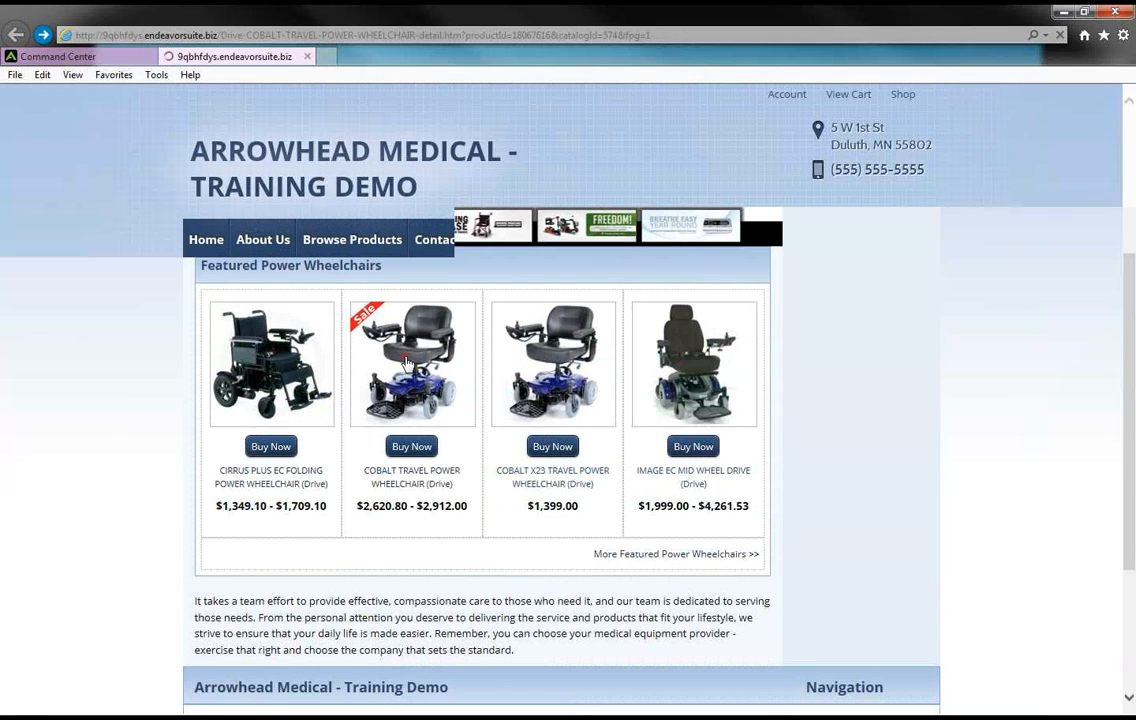
scroll(502, 388, down, 2)
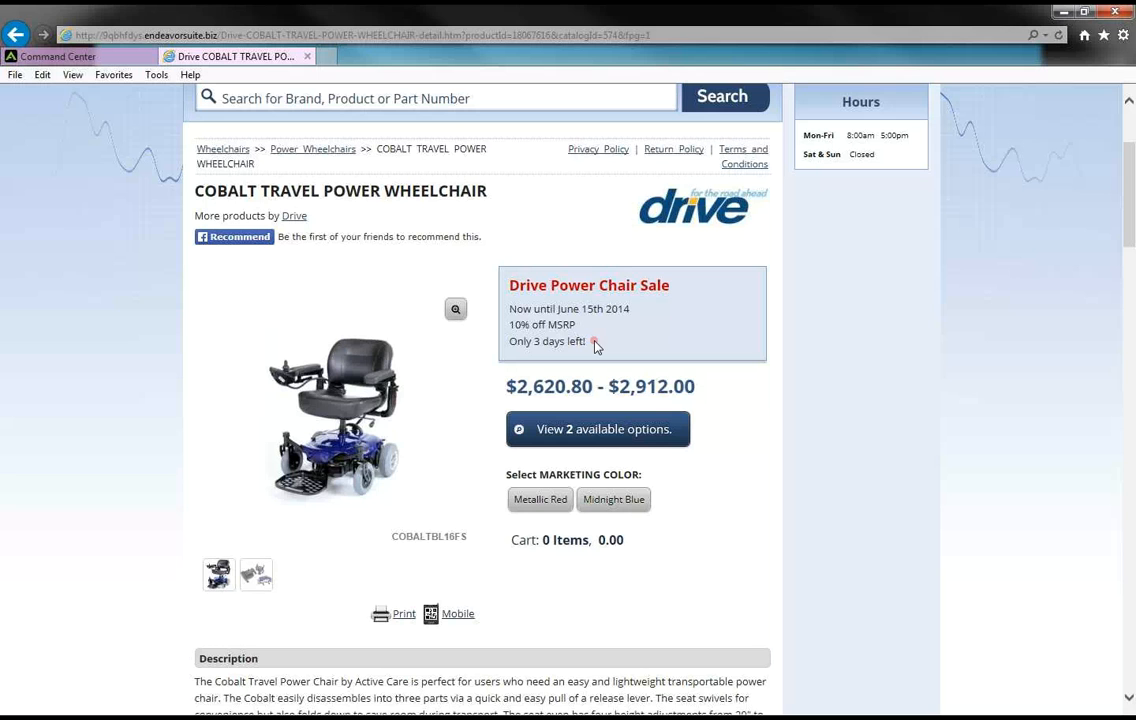
scroll(595, 345, down, 10)
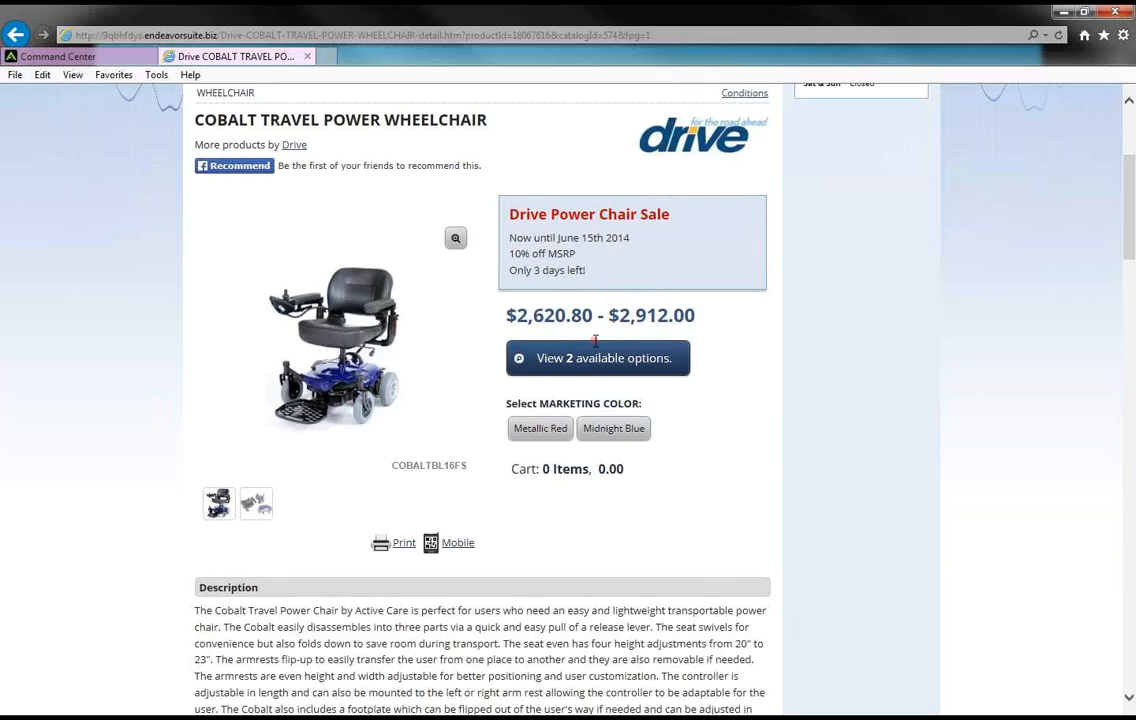
scroll(595, 345, down, 1)
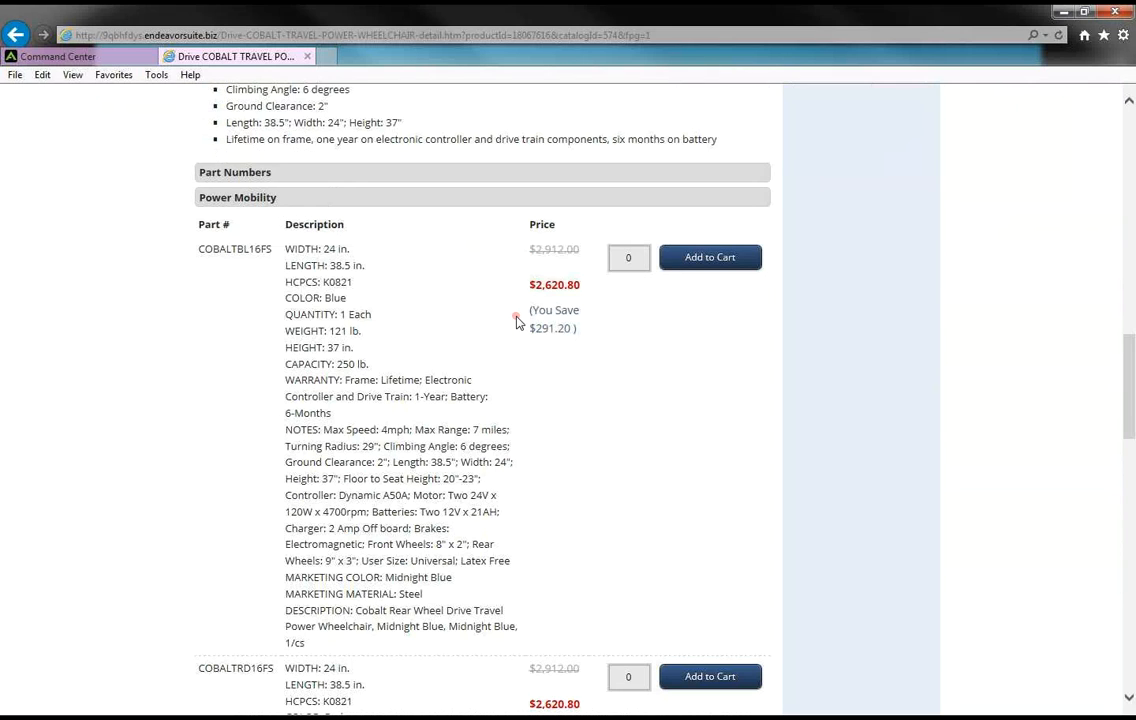
In Command Center, exclude the TRIDENT FRONT WHEEL DRIVE POWER CHAIR and WILDCAT 450 HEAVY DUTY WHEELCHAIR from the site and save the changes.
click(132, 56)
scroll(600, 375, down, 5)
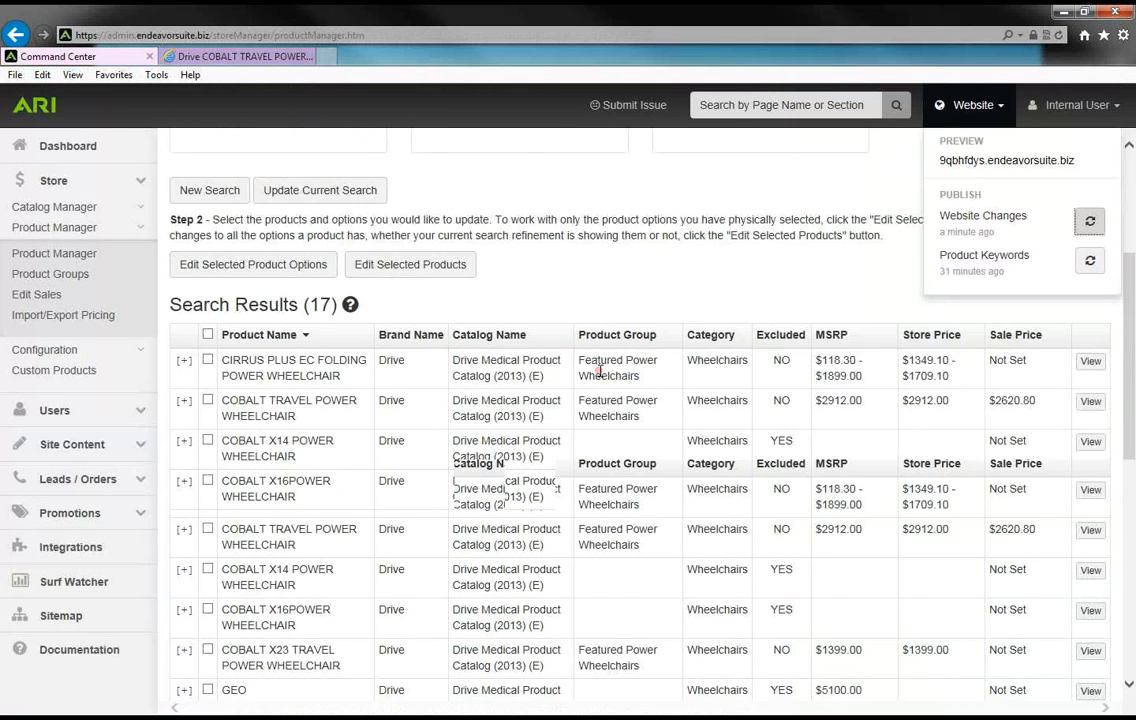
scroll(599, 376, down, 2)
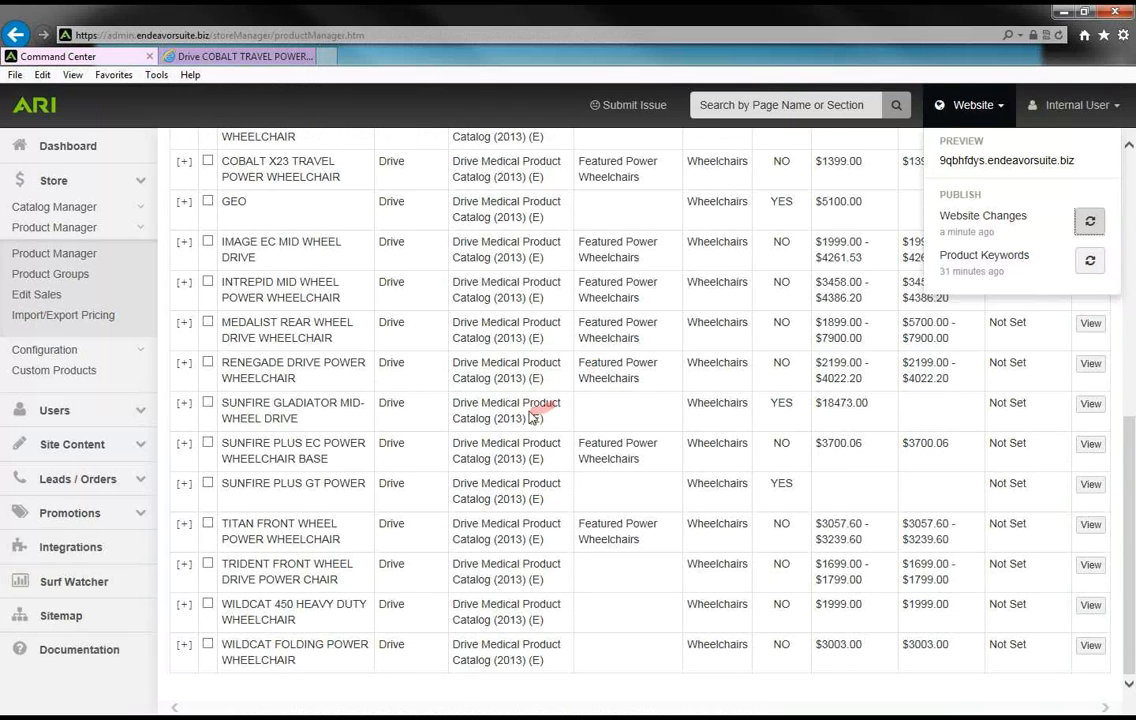
click(1001, 112)
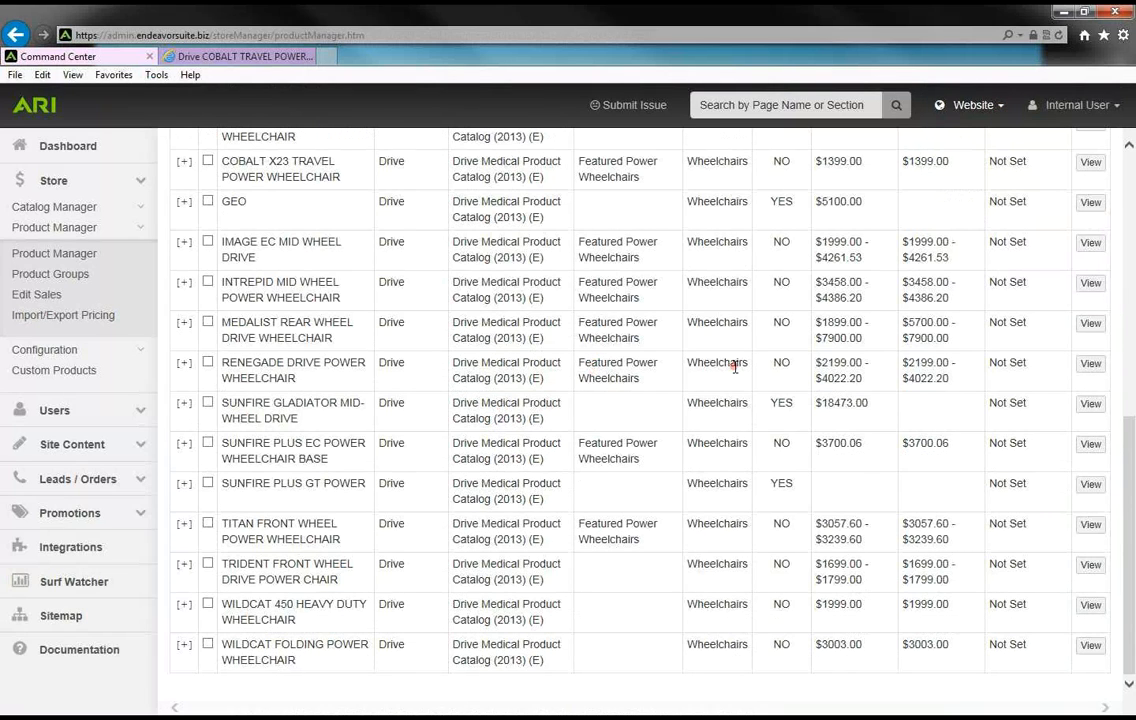
click(208, 565)
click(208, 603)
scroll(310, 598, up, 3)
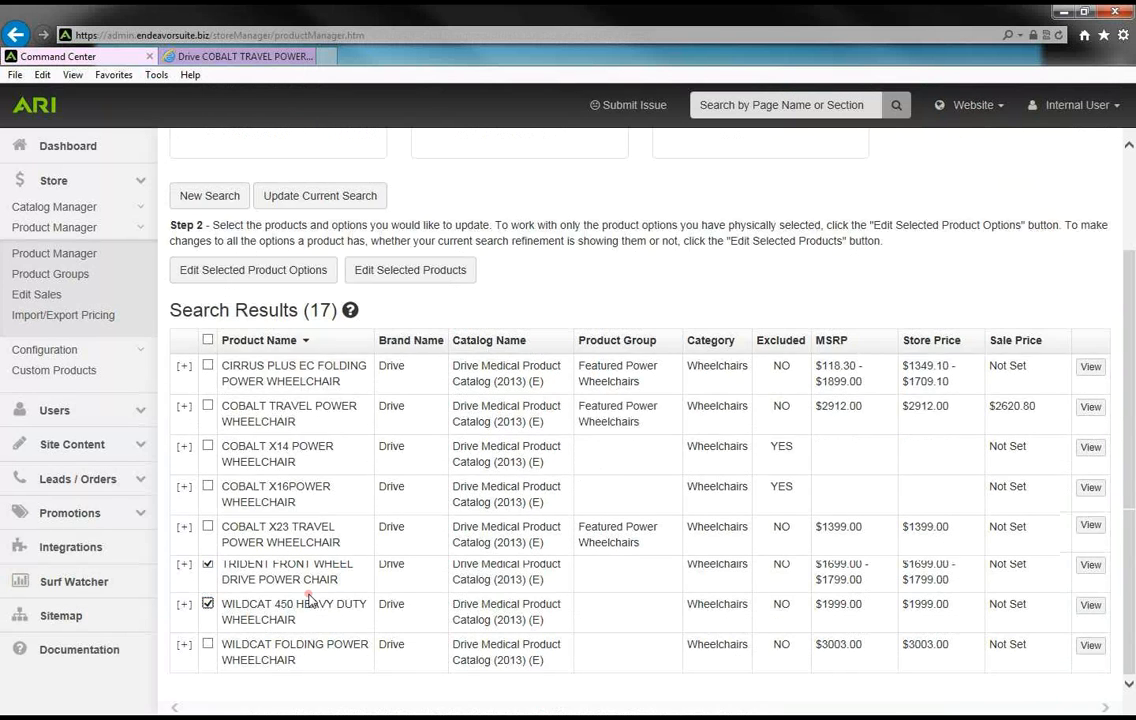
scroll(310, 598, up, 3)
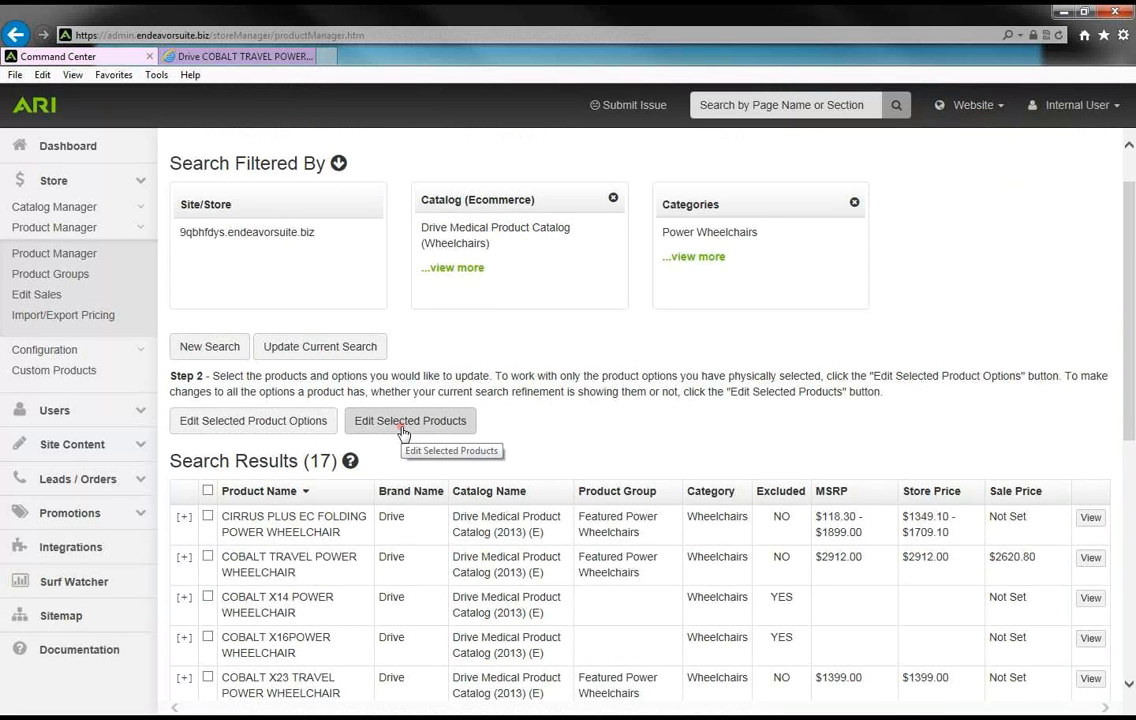
click(404, 428)
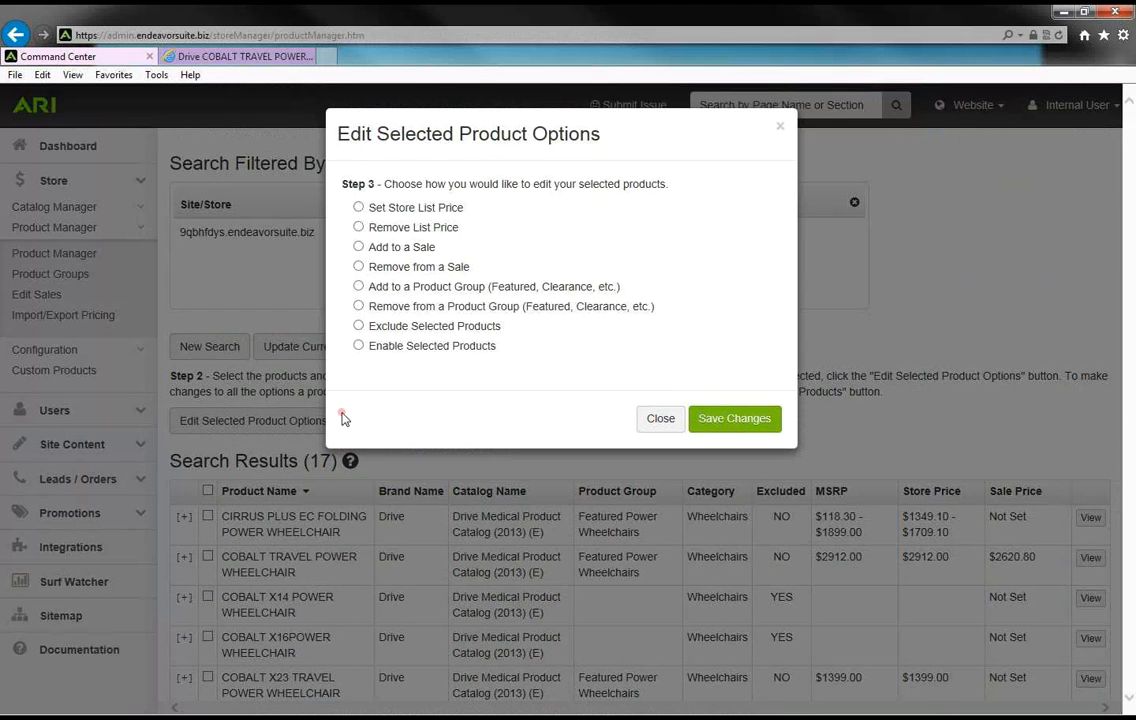
click(358, 326)
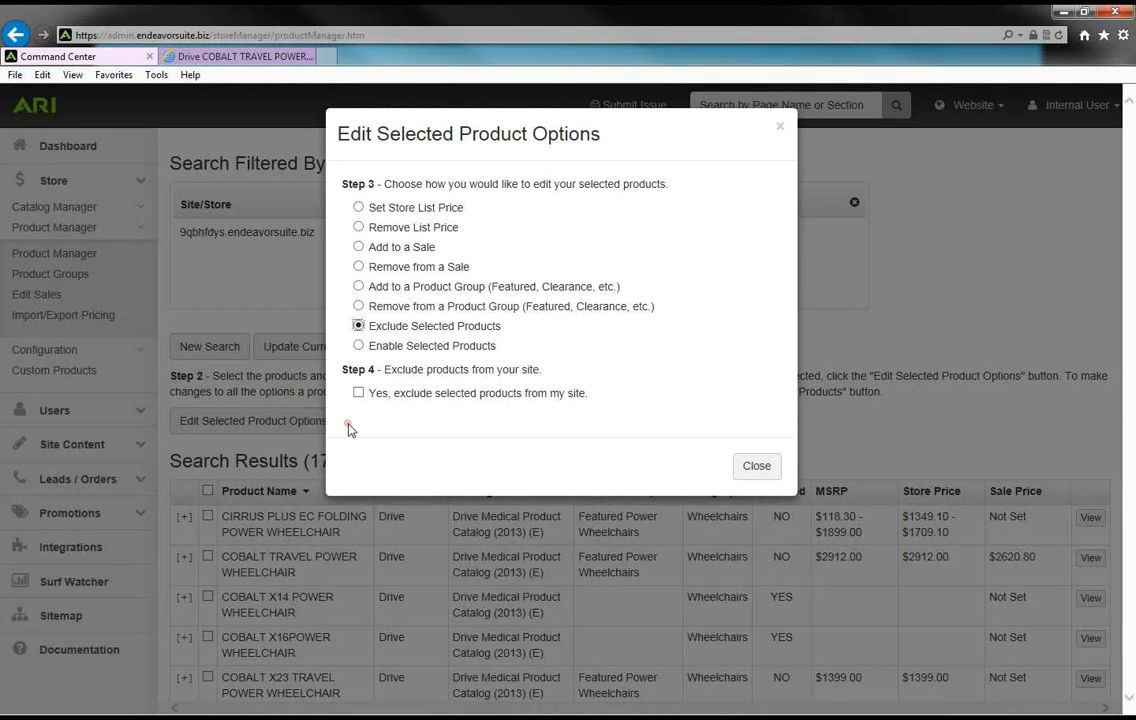
click(358, 392)
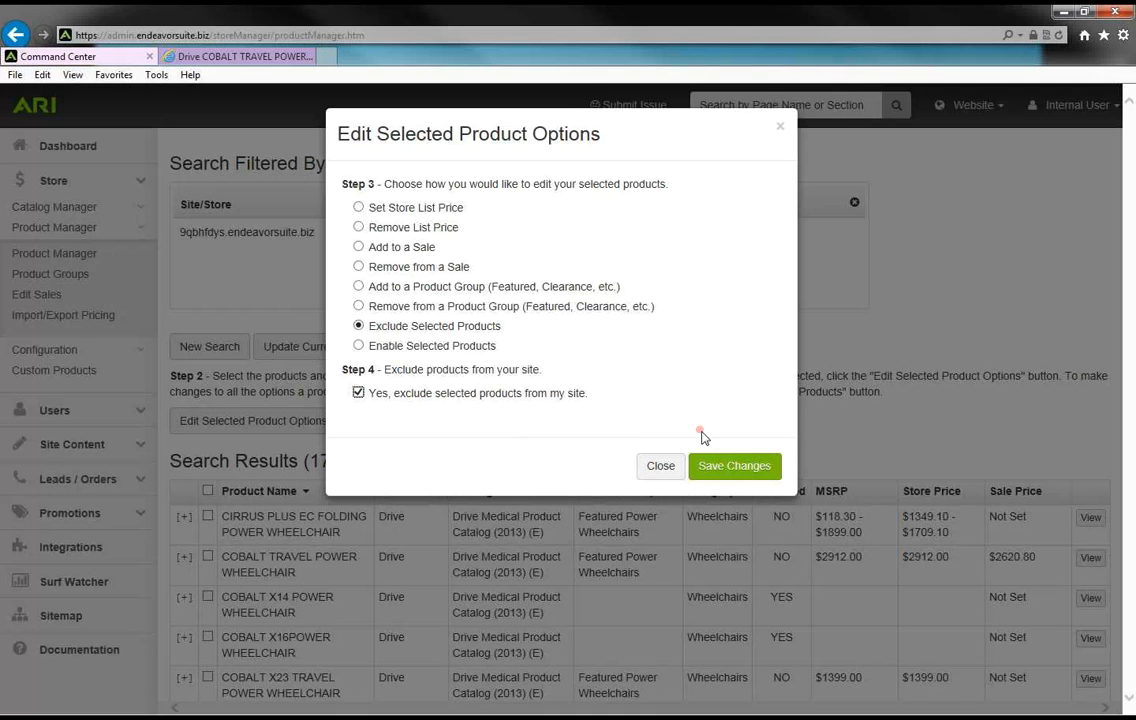
click(720, 479)
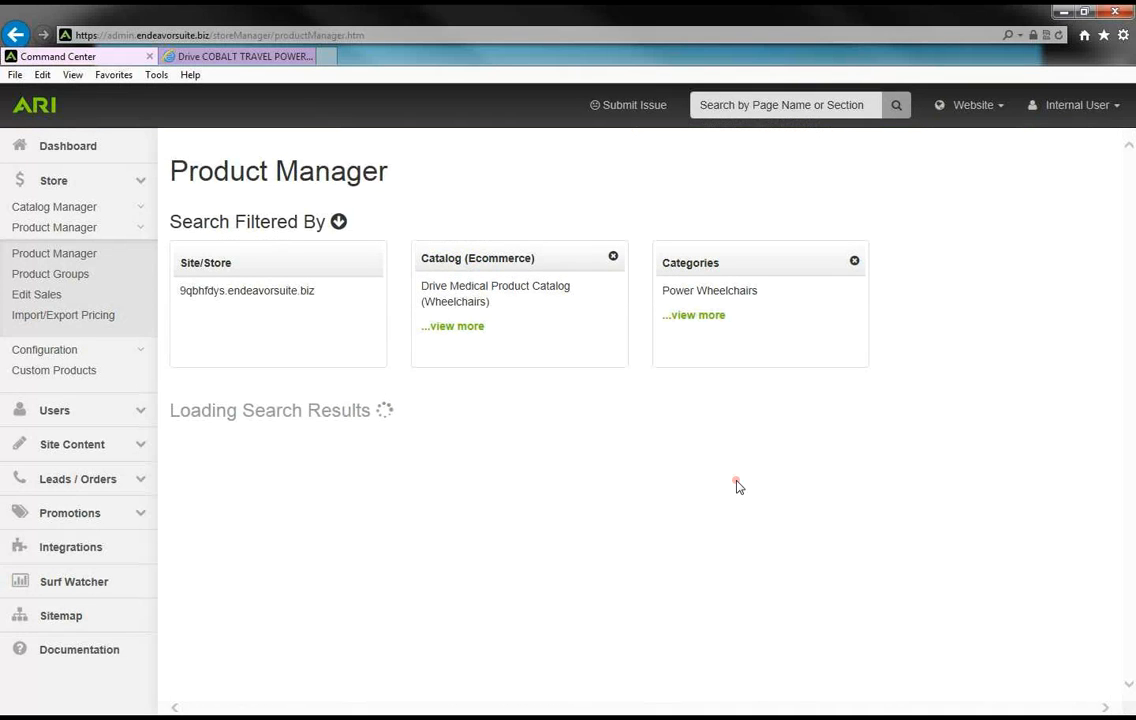
Check the Excluded status of the products, re-enable the WILDCAT 450 HEAVY DUTY WHEELCHAIR on the site and save the changes.
scroll(737, 485, down, 3)
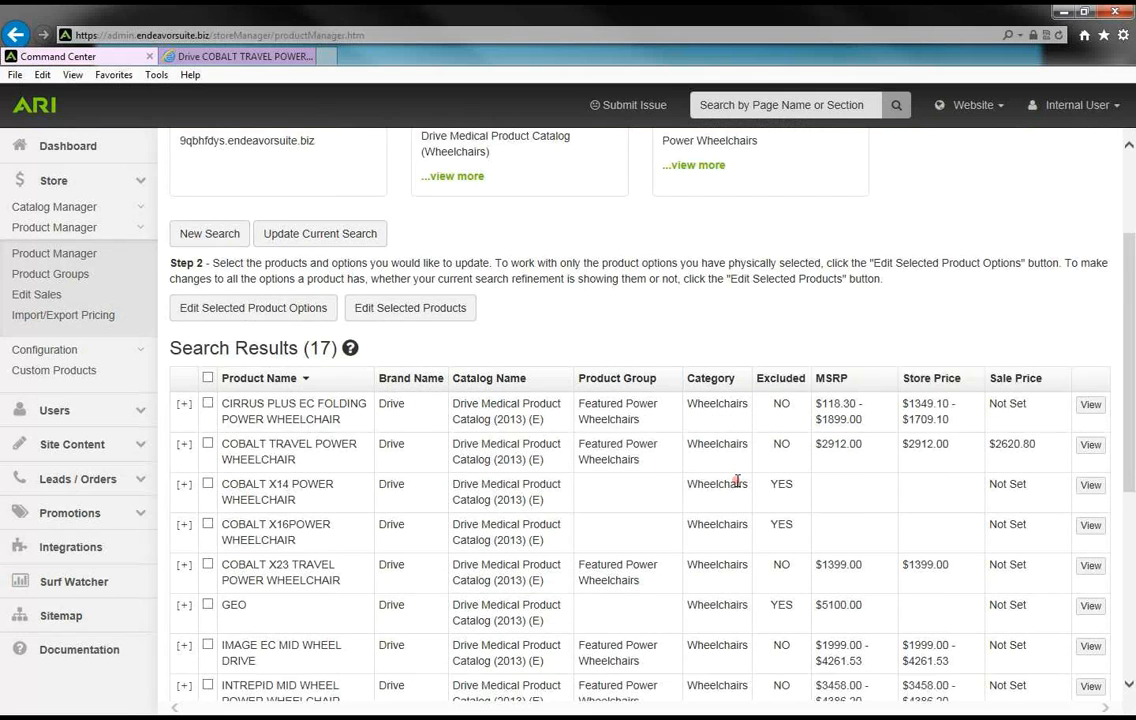
scroll(737, 485, down, 3)
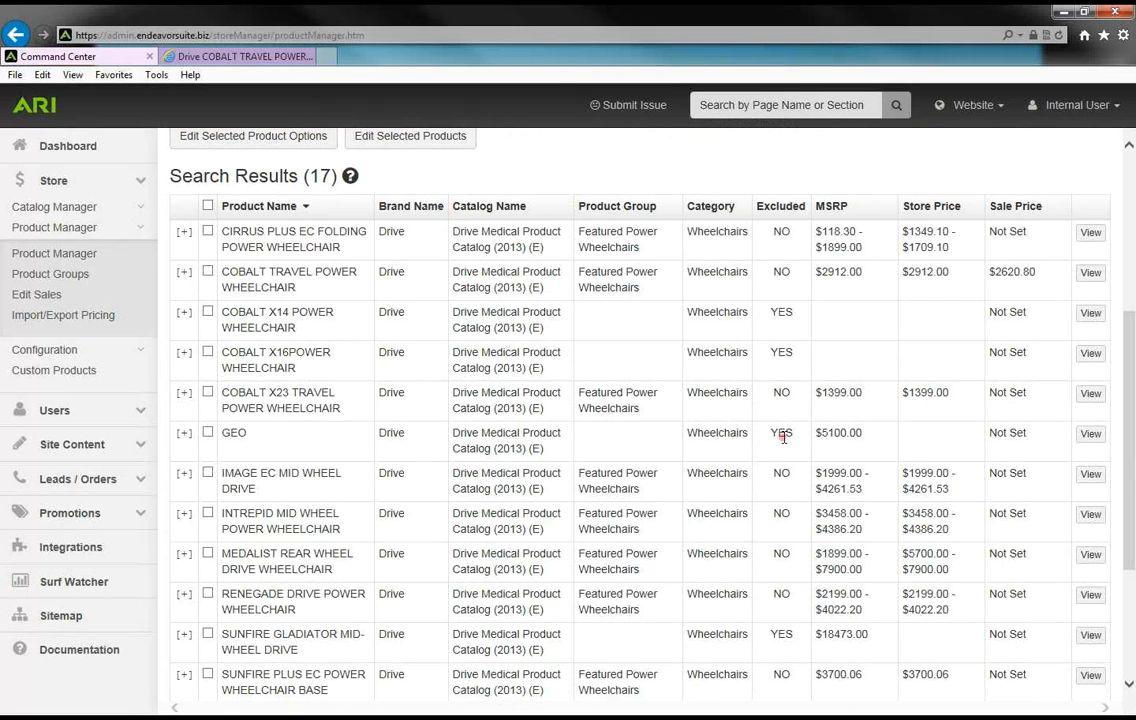
scroll(780, 437, down, 2)
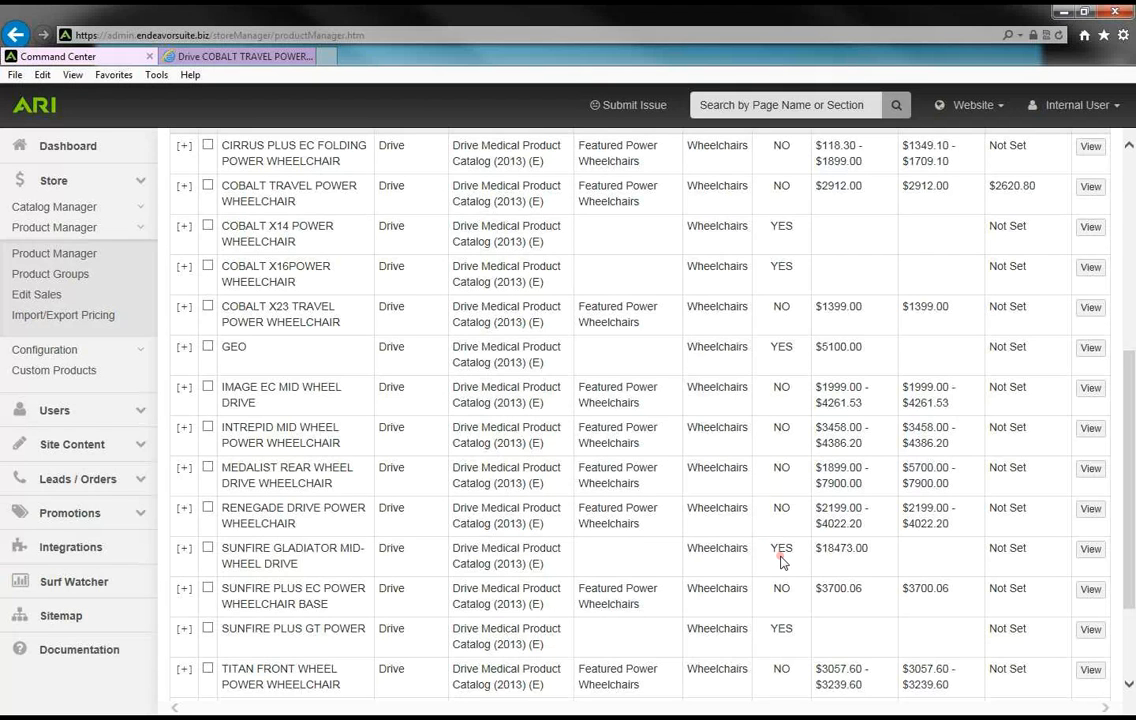
scroll(772, 645, down, 3)
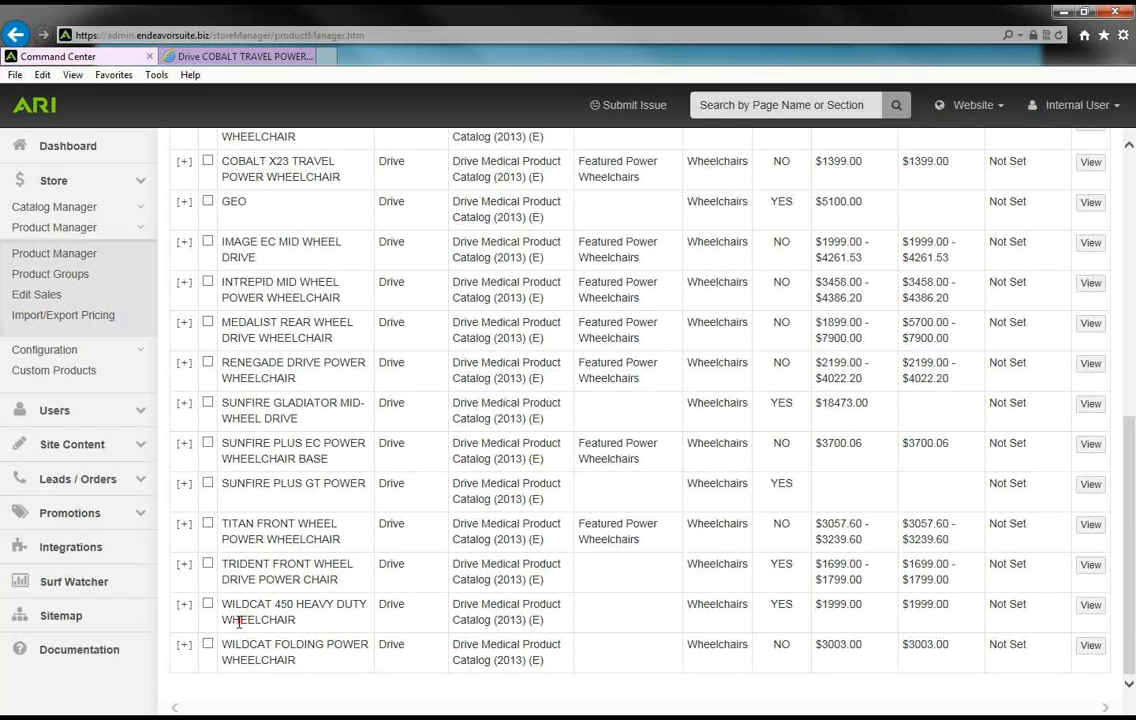
click(208, 604)
scroll(330, 533, up, 10)
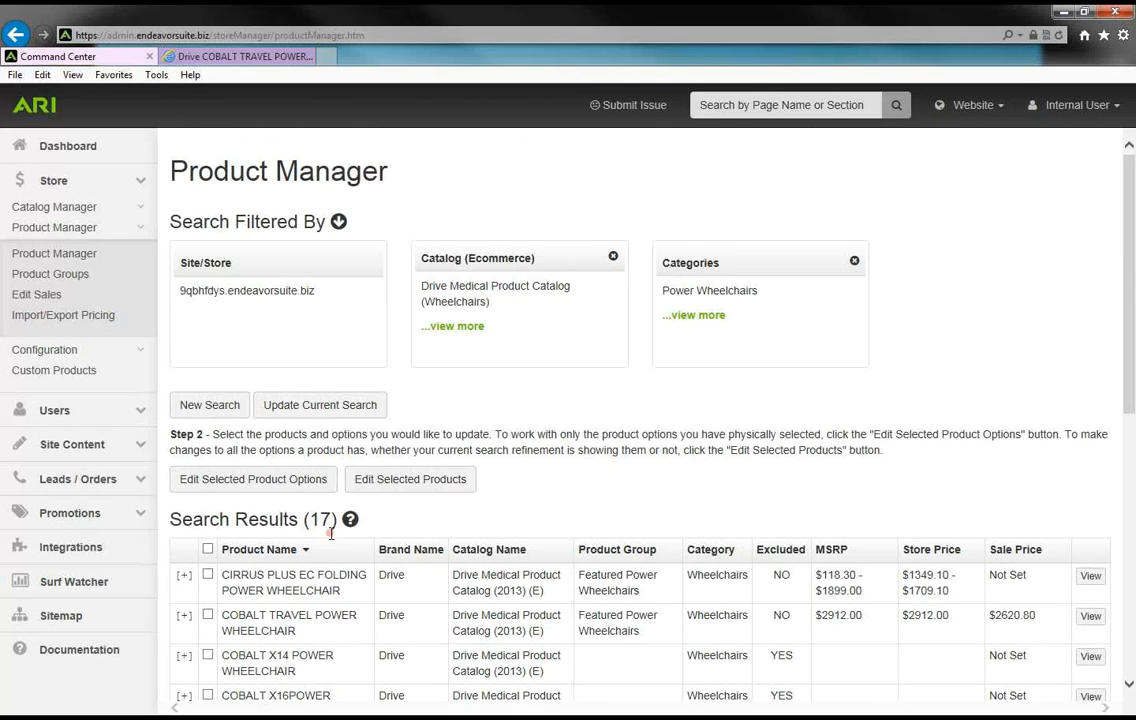
click(398, 481)
click(359, 346)
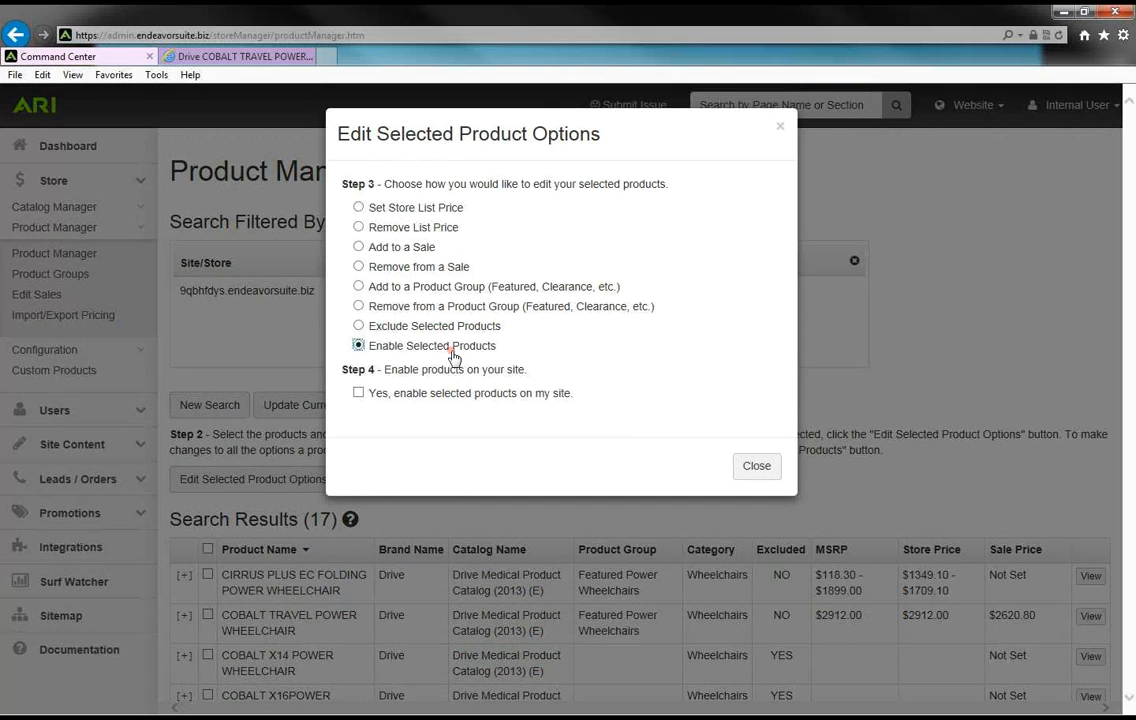
click(358, 393)
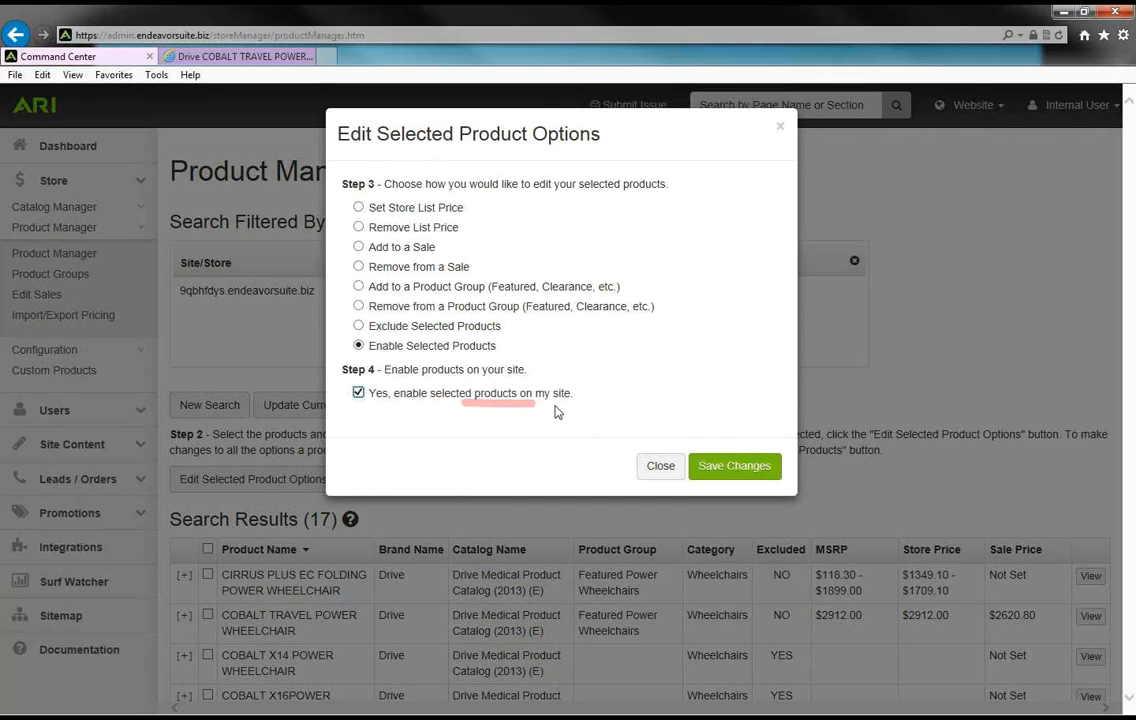
click(735, 466)
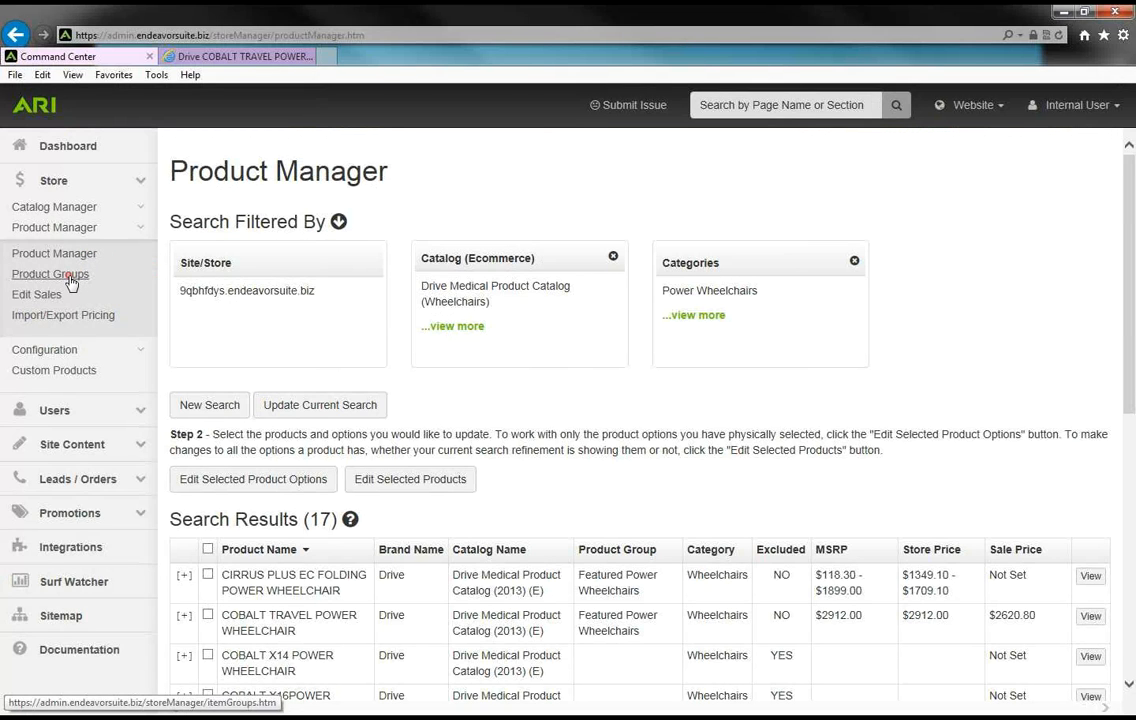
Rename the Clearance Items product group as Monthly Specials and save the changes.
click(70, 282)
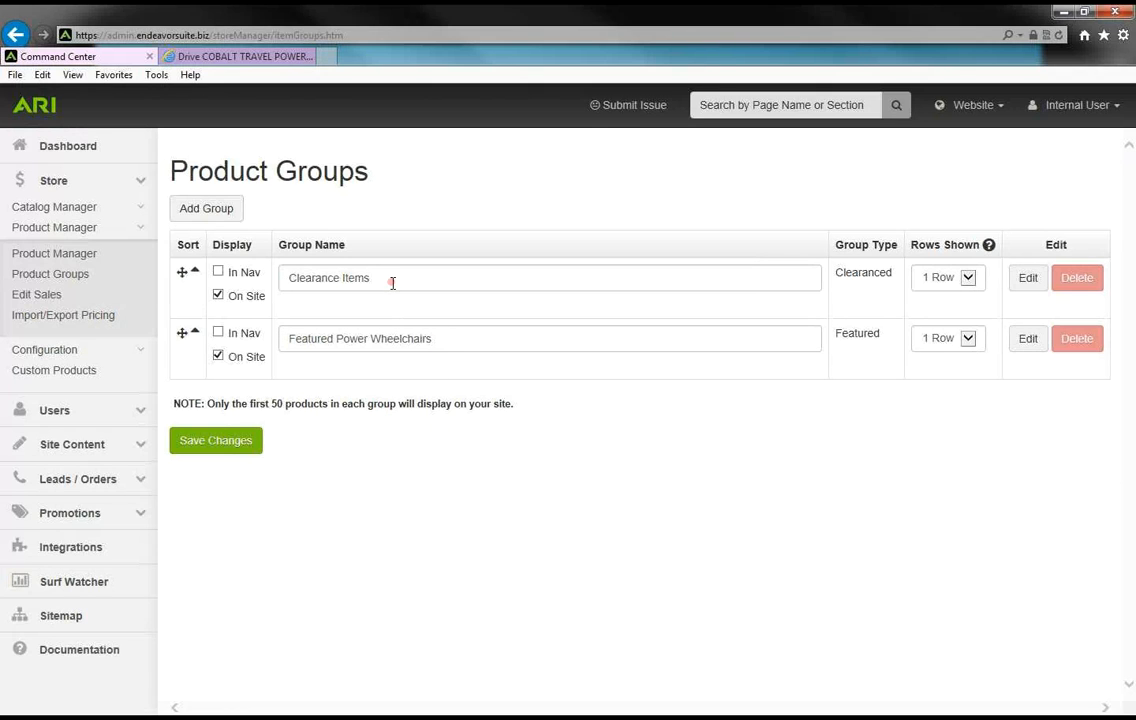
click(325, 281)
key(ctrl+a)
text(M)
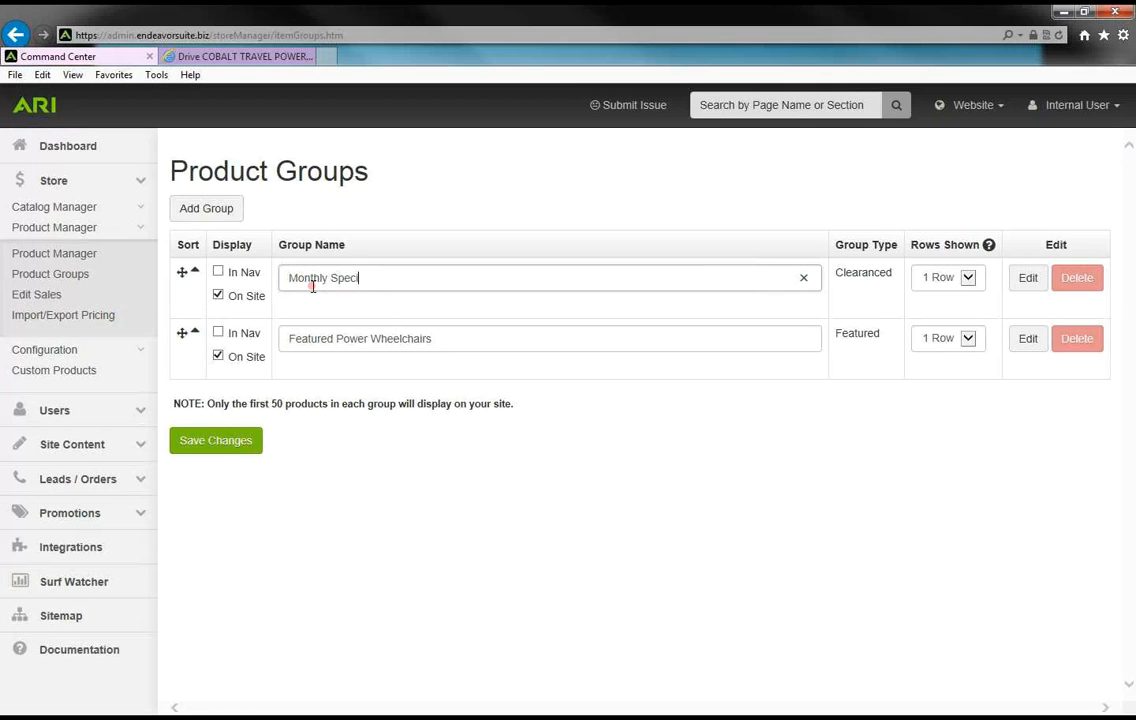
click(244, 452)
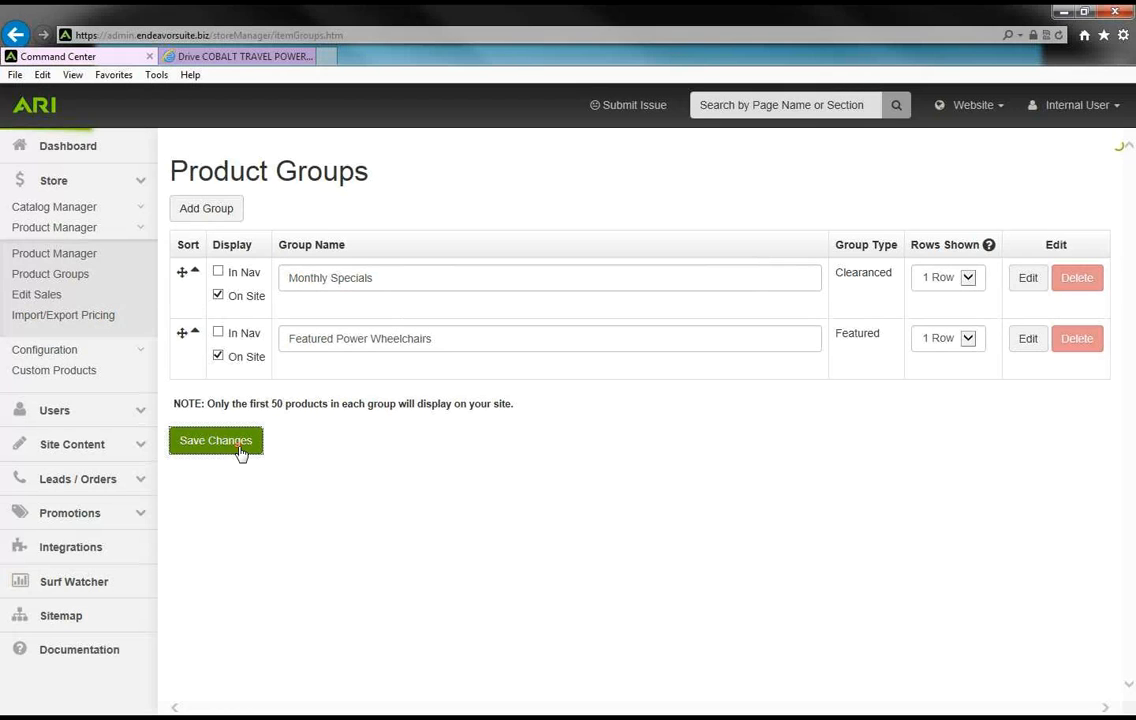
Add a custom product group and name it Aids to Daily Living.
click(214, 211)
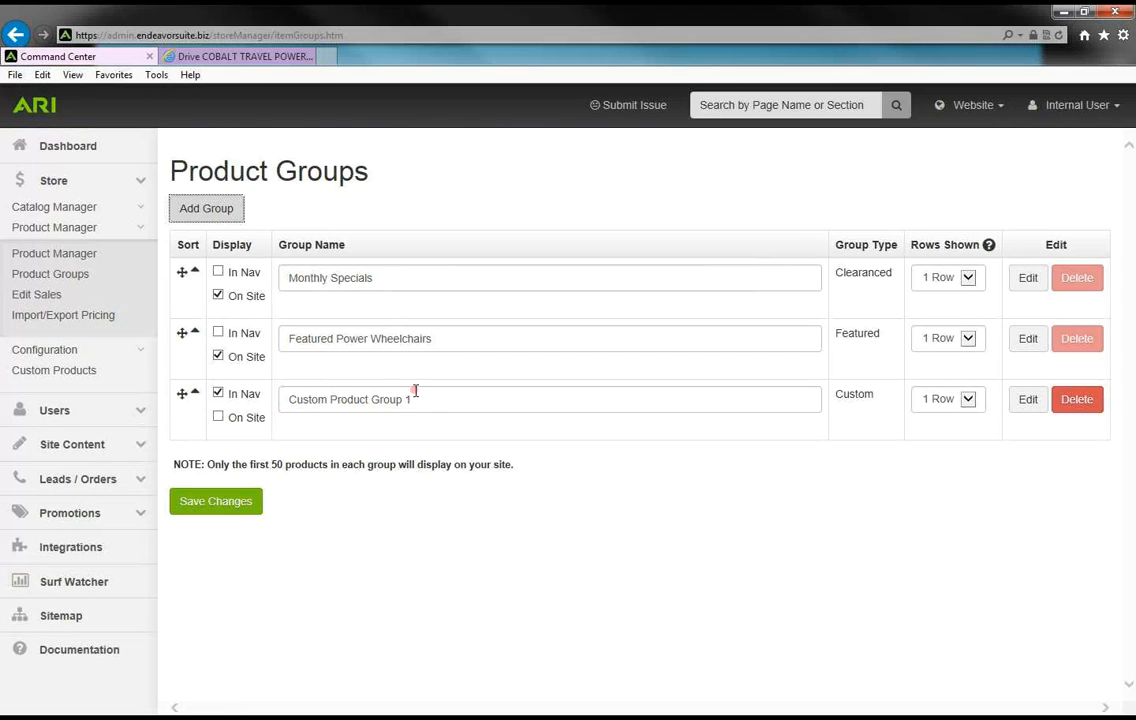
drag(427, 398, 295, 399)
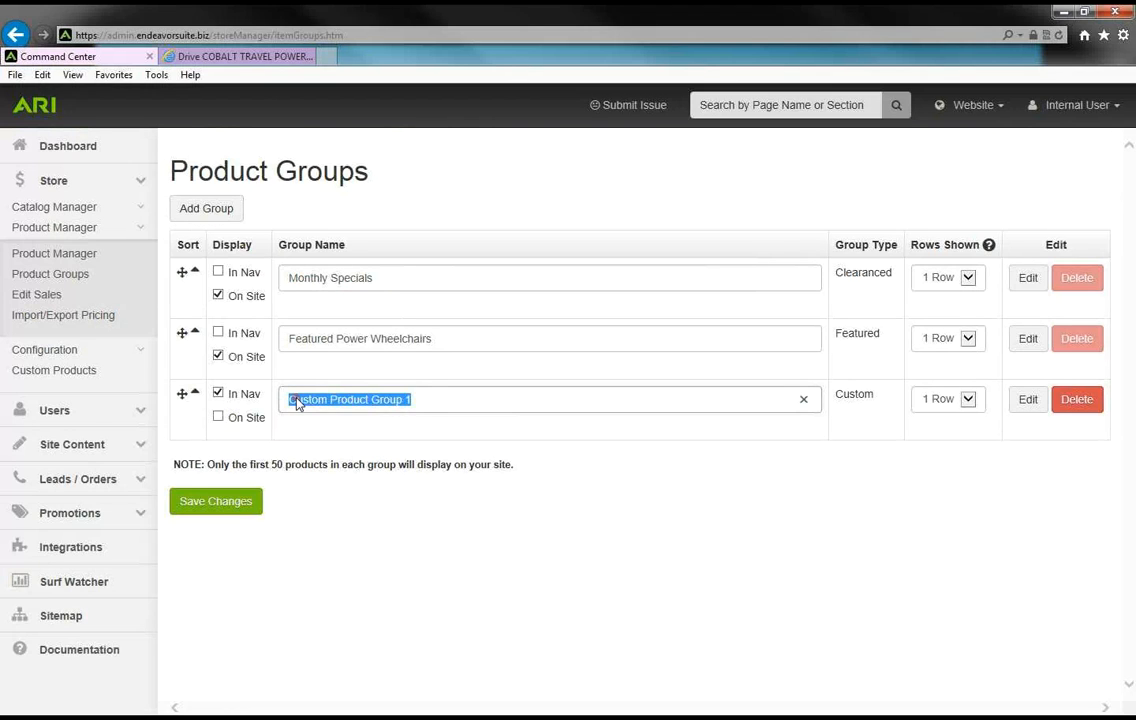
text(Ads)
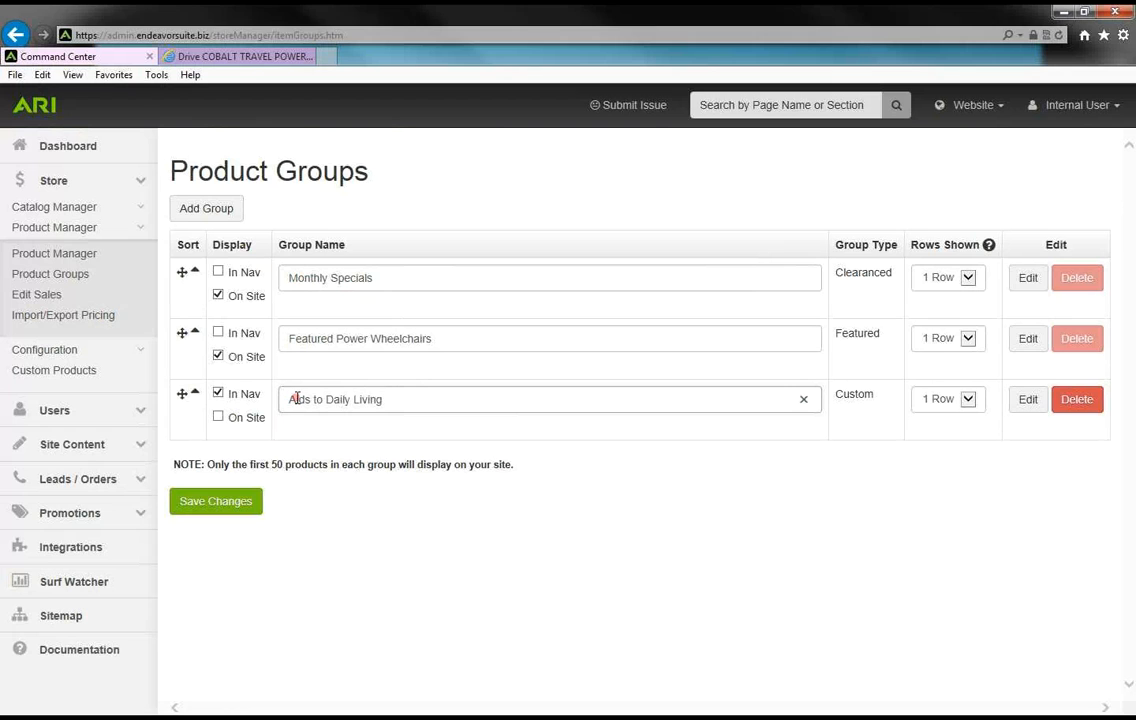
Save the product groups and keep the Rows Shown setting of the Featured Power Wheelchairs group at 1 Row.
click(255, 501)
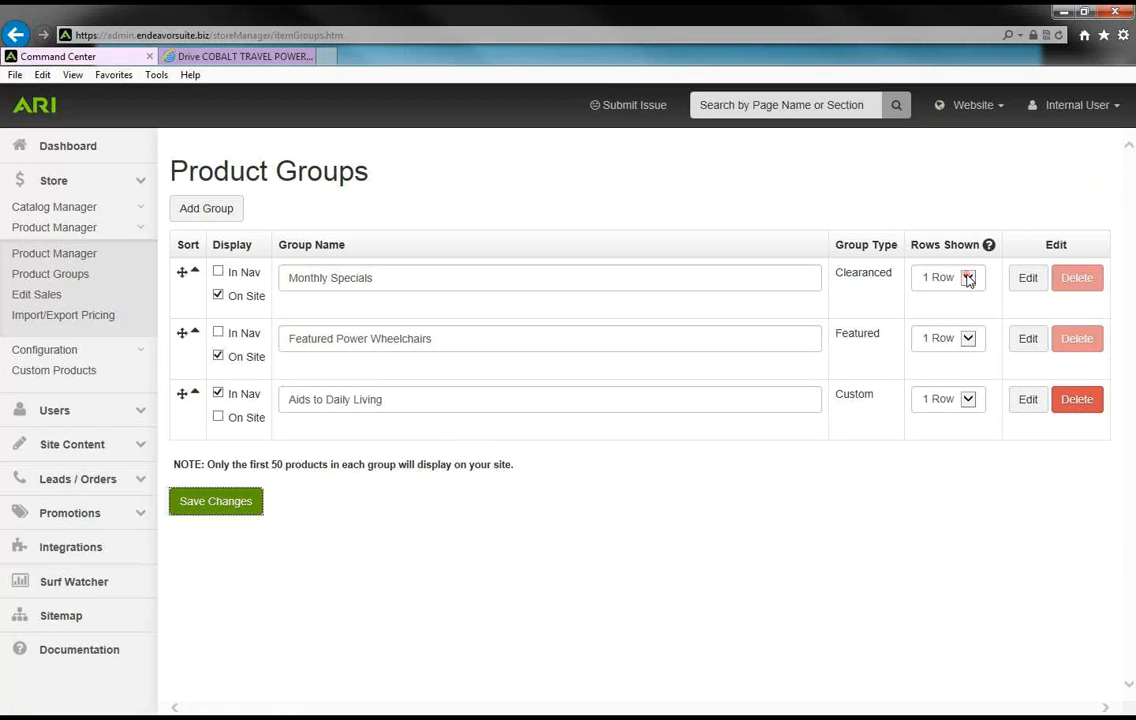
click(968, 342)
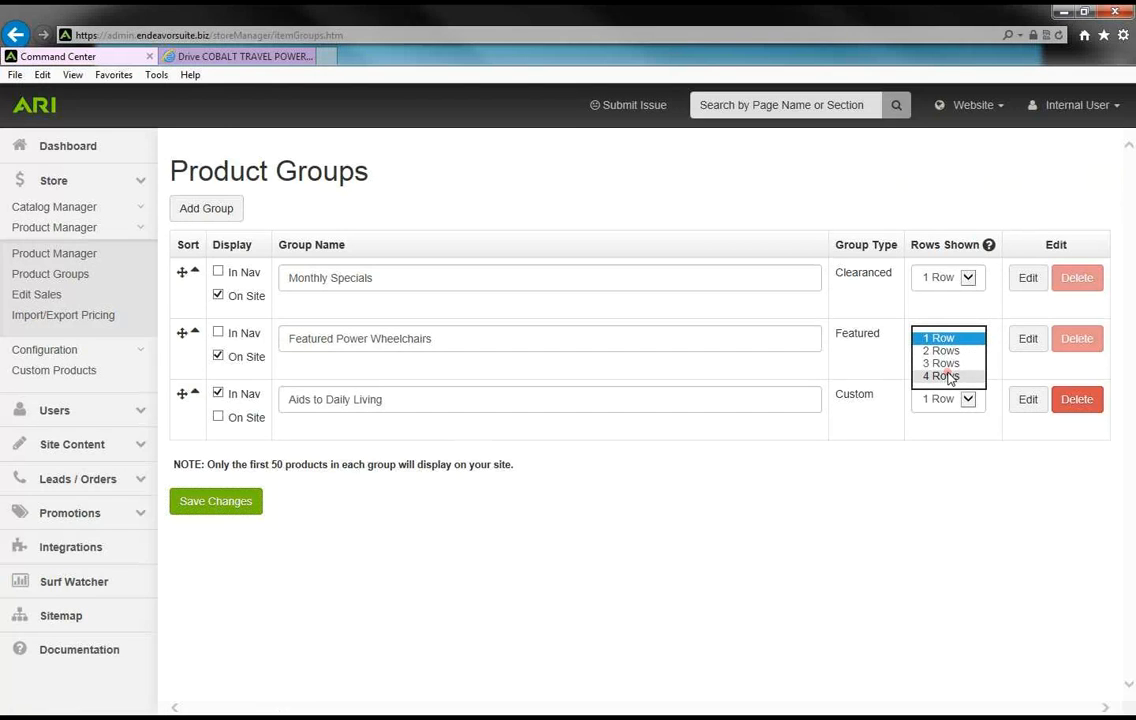
click(940, 338)
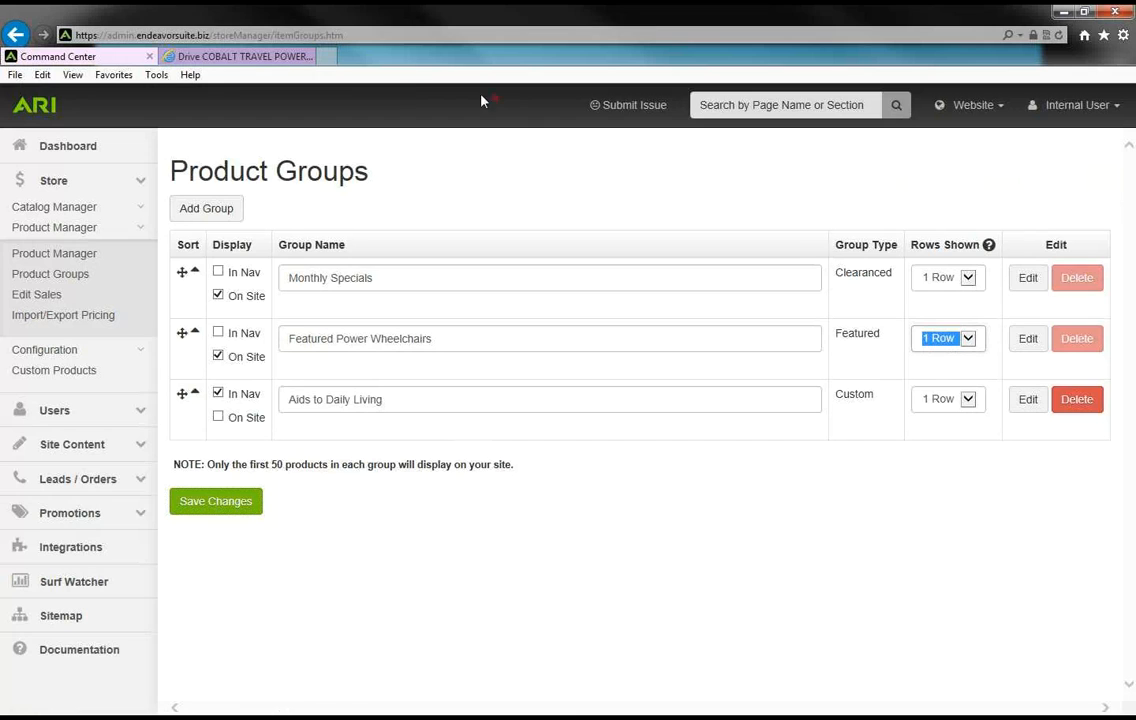
Switch to the store website, go to its home page and examine the complete list of featured power wheelchairs.
click(253, 58)
scroll(195, 215, up, 15)
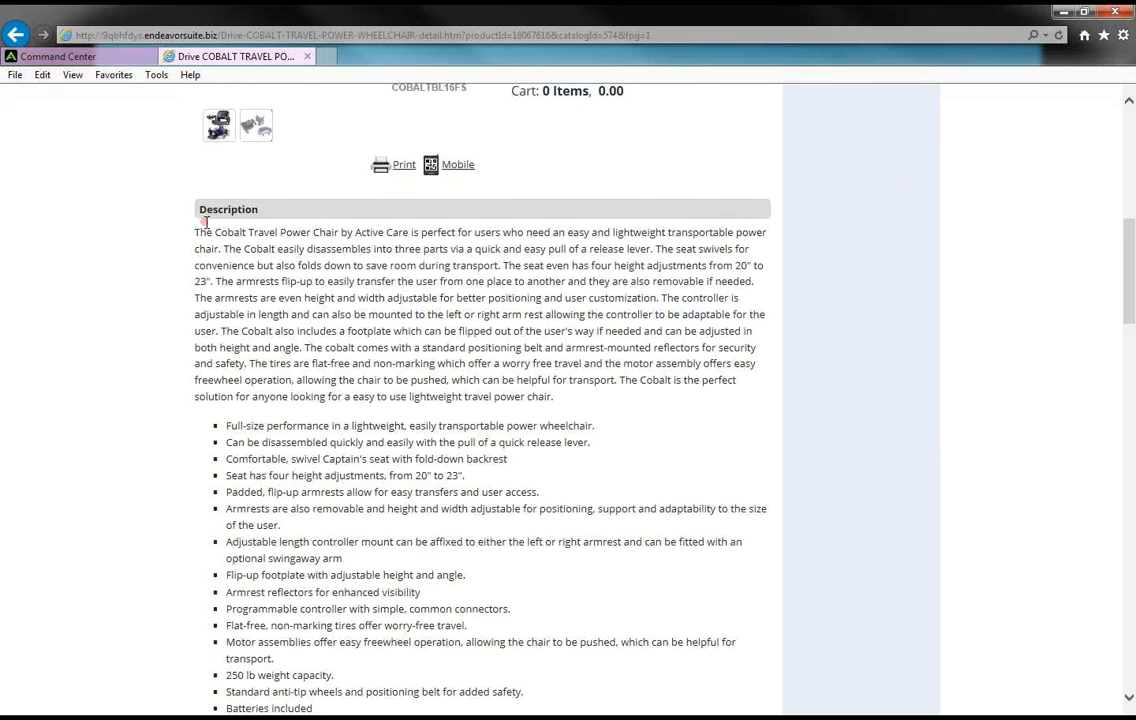
click(208, 244)
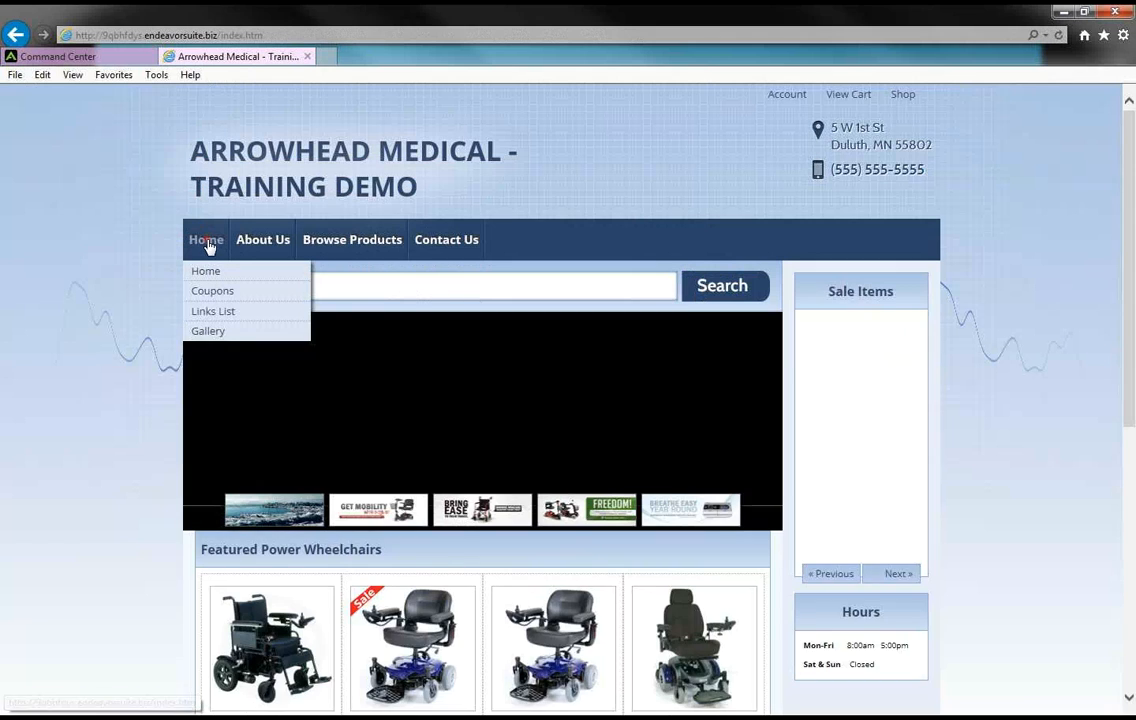
scroll(142, 380, down, 1)
scroll(140, 383, down, 2)
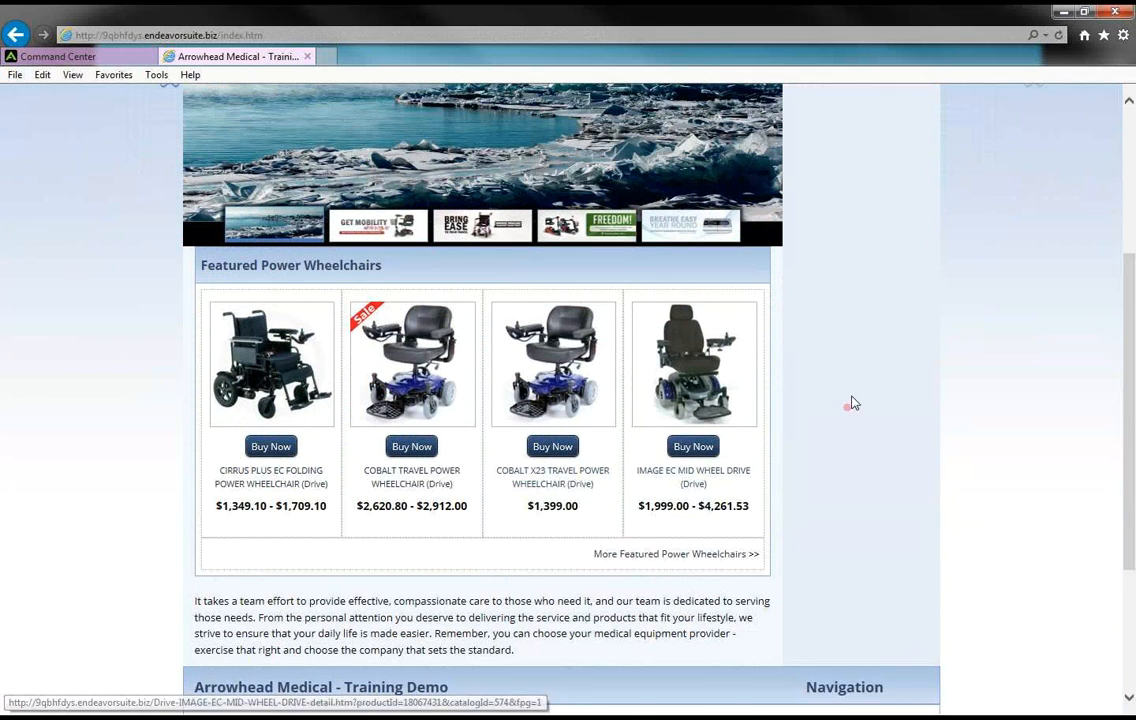
scroll(829, 459, down, 1)
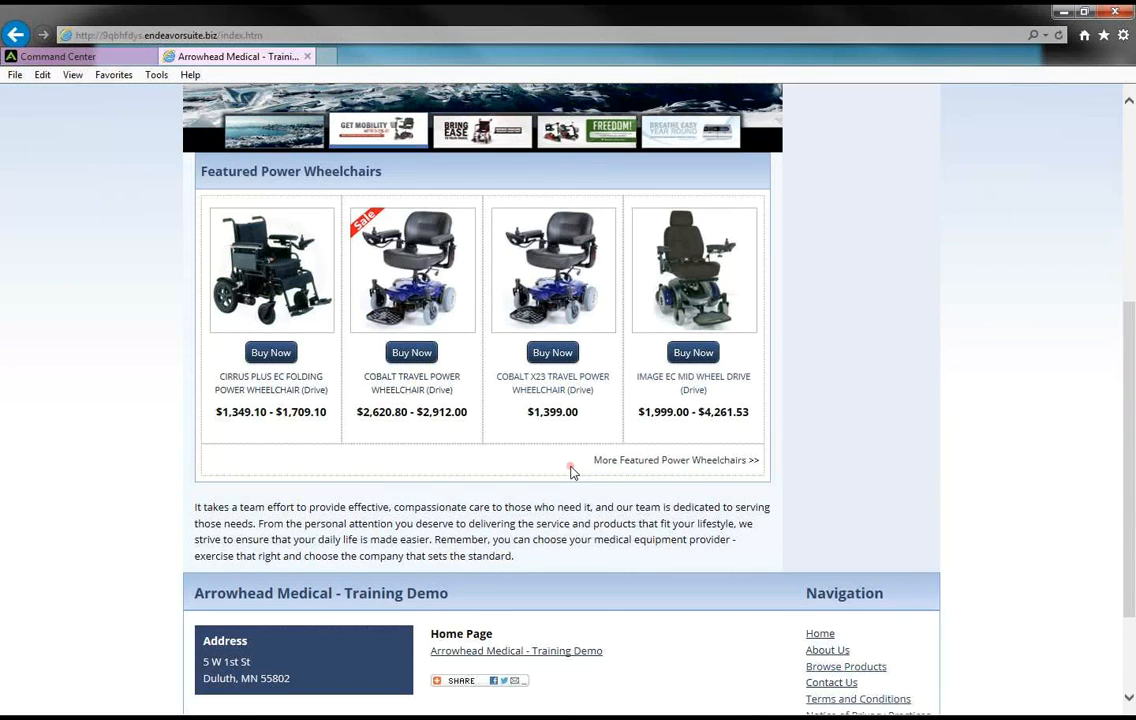
click(664, 461)
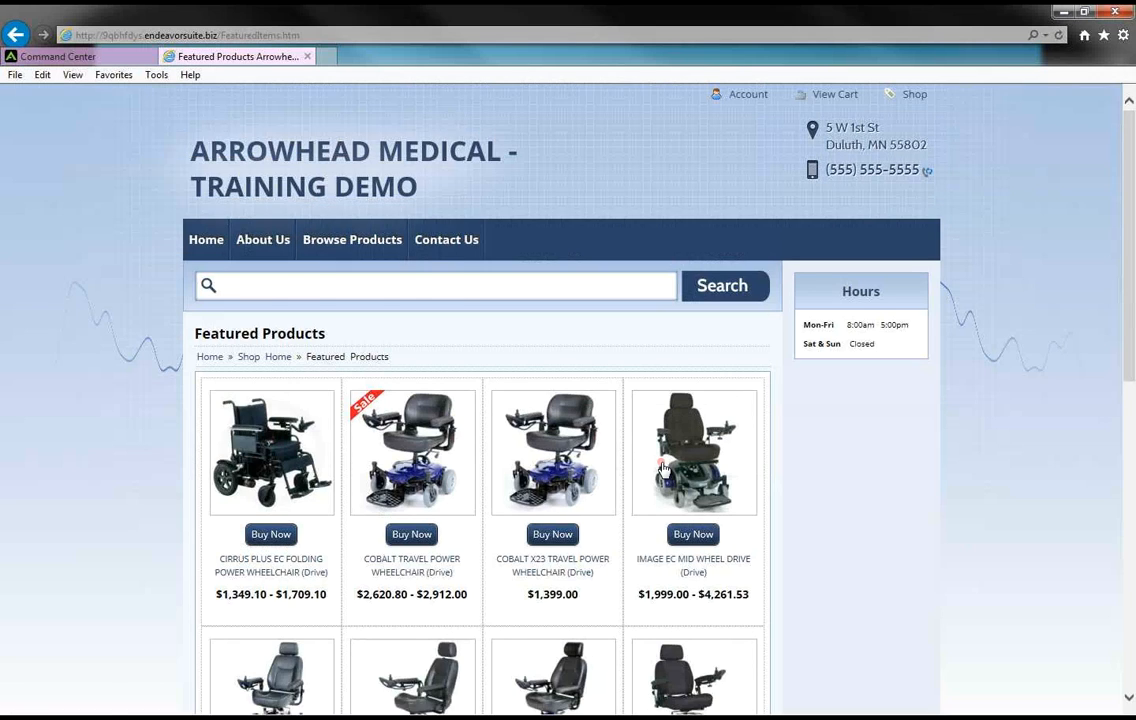
scroll(664, 468, down, 3)
scroll(664, 468, down, 1)
scroll(664, 468, up, 1)
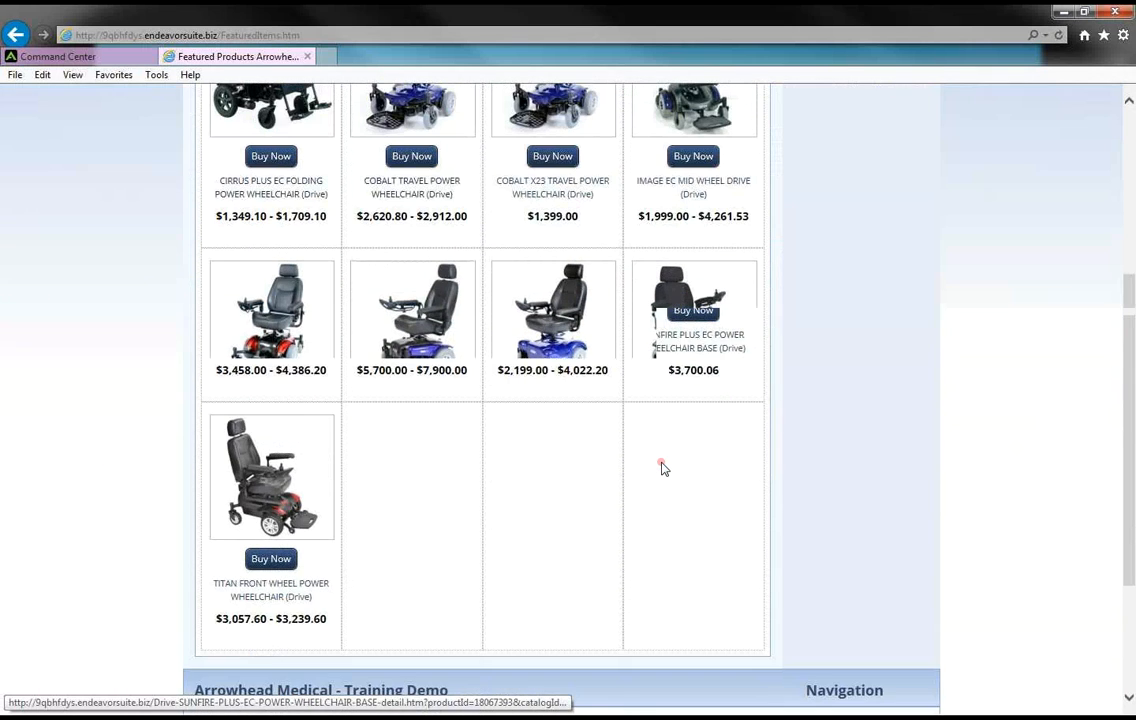
scroll(663, 469, up, 1)
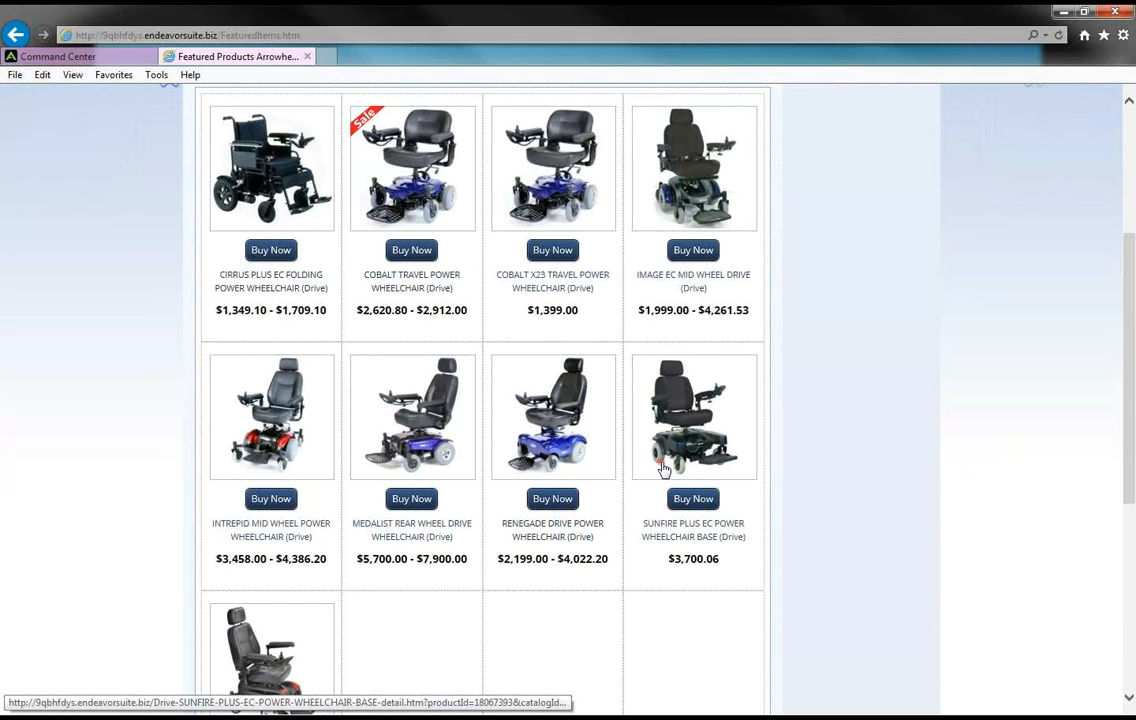
In Command Center, set the Featured Power Wheelchairs group to show 2 Rows, save the groups and publish the website changes.
click(120, 60)
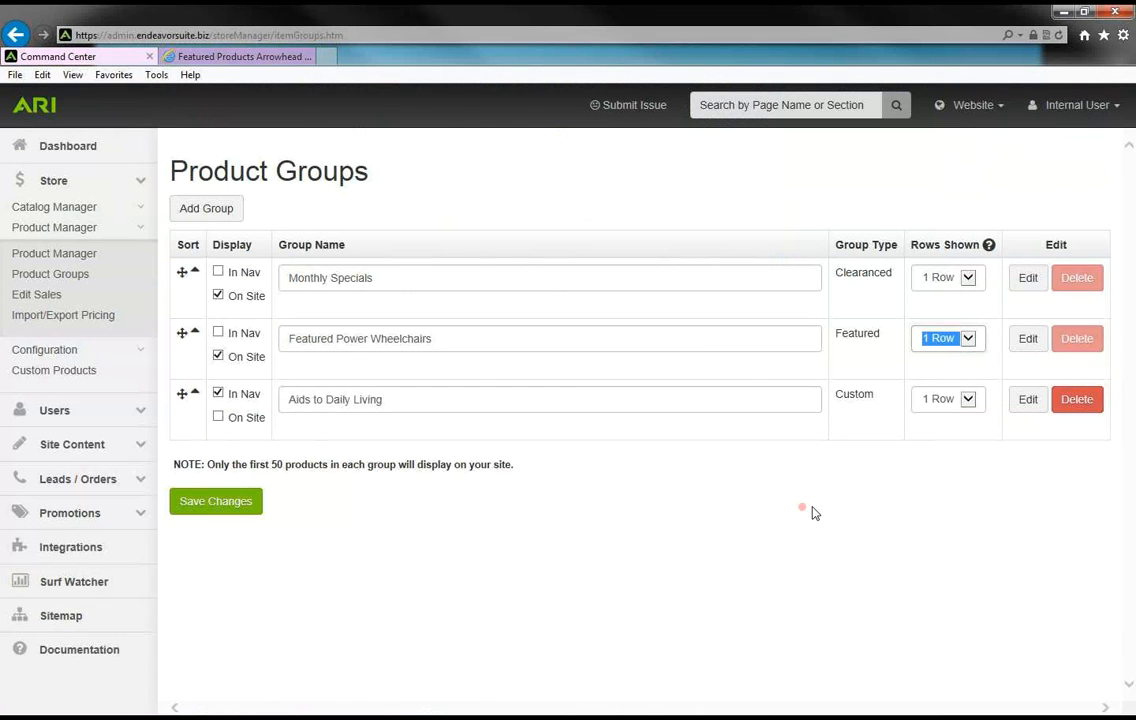
click(968, 340)
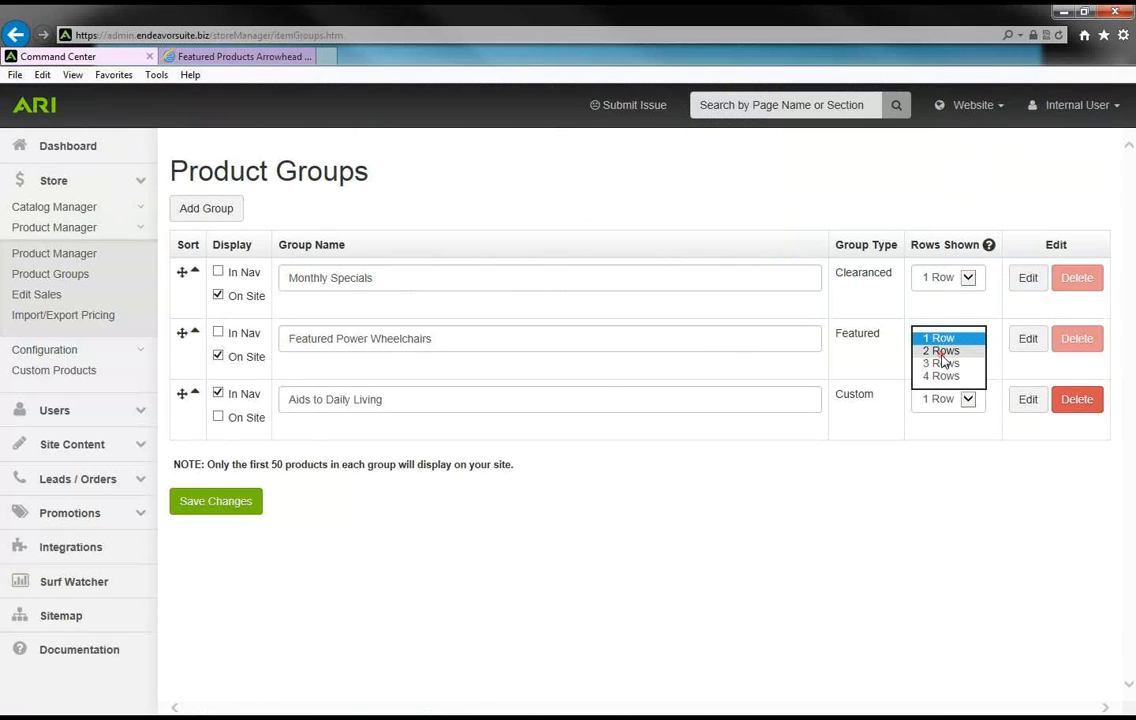
click(941, 352)
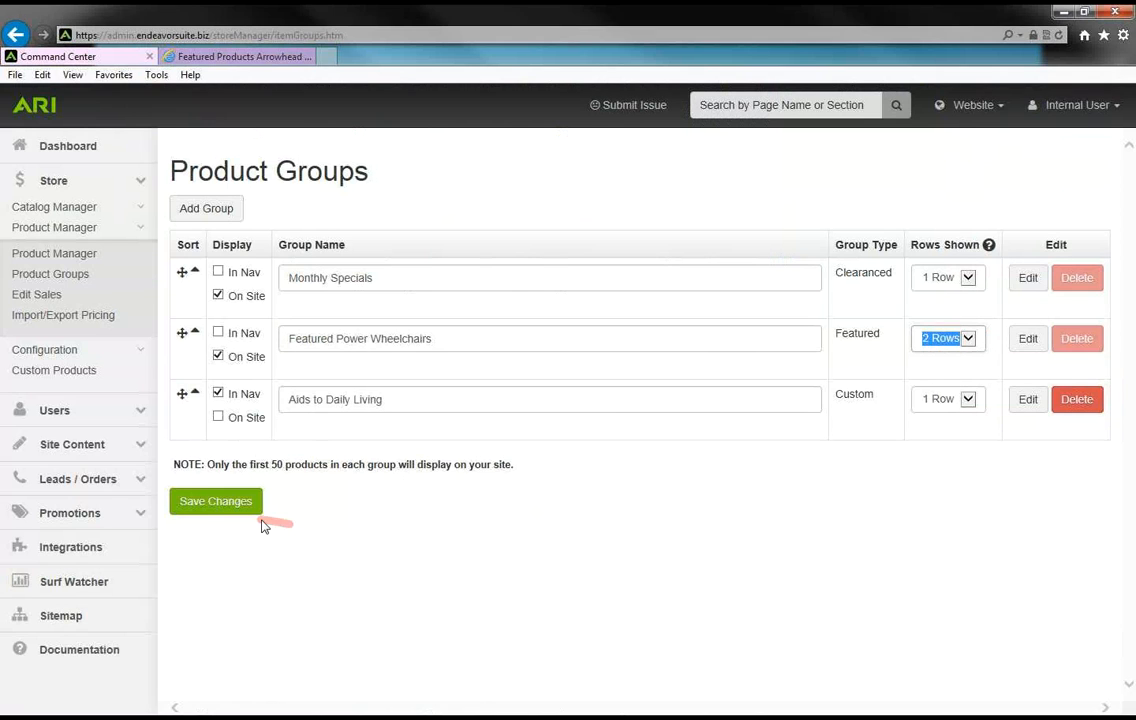
click(228, 505)
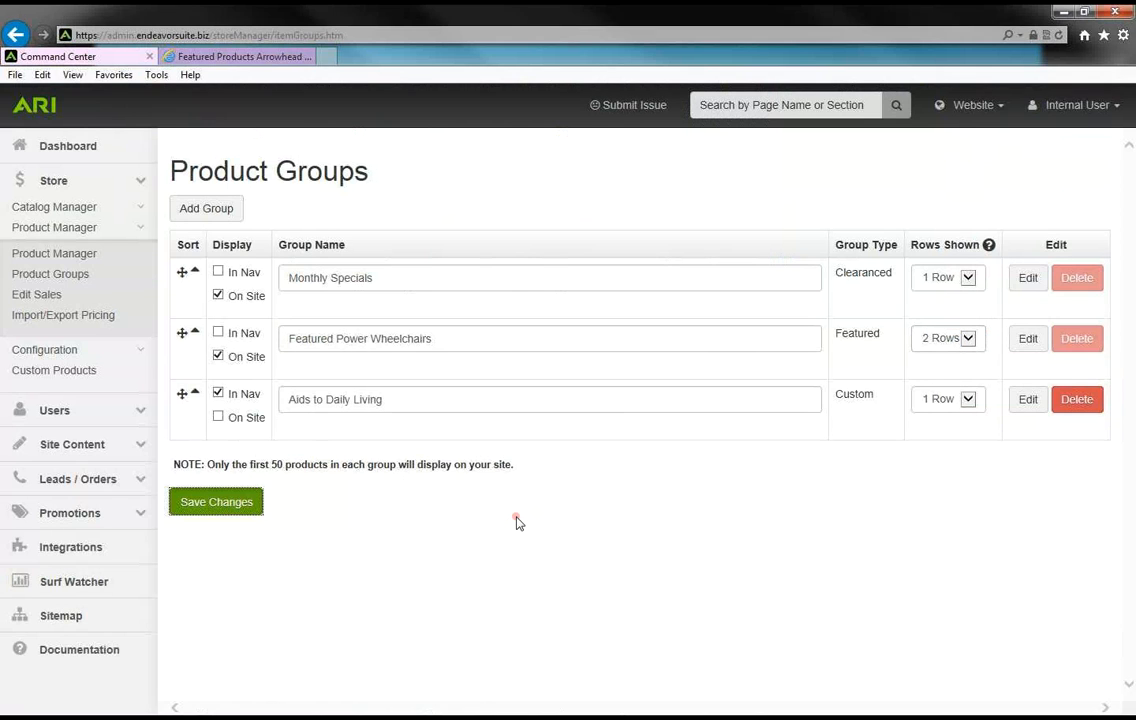
click(1000, 108)
click(1090, 221)
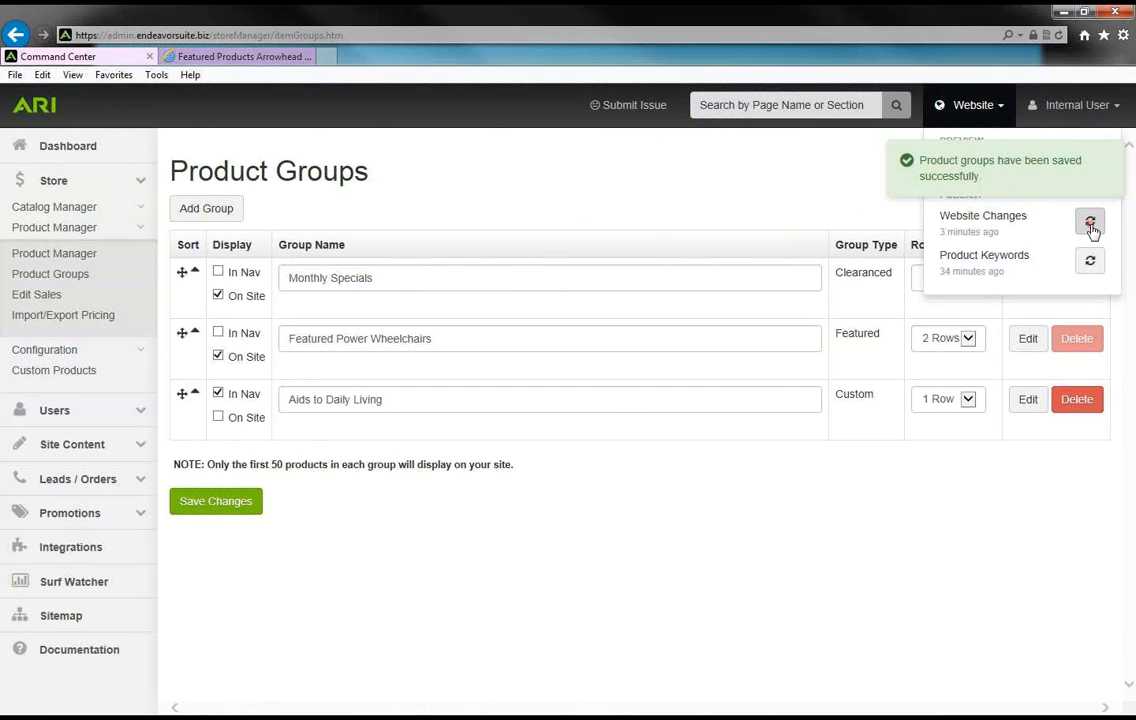
Return to the store website's home page and check the rows in the Featured Power Wheelchairs section.
click(246, 57)
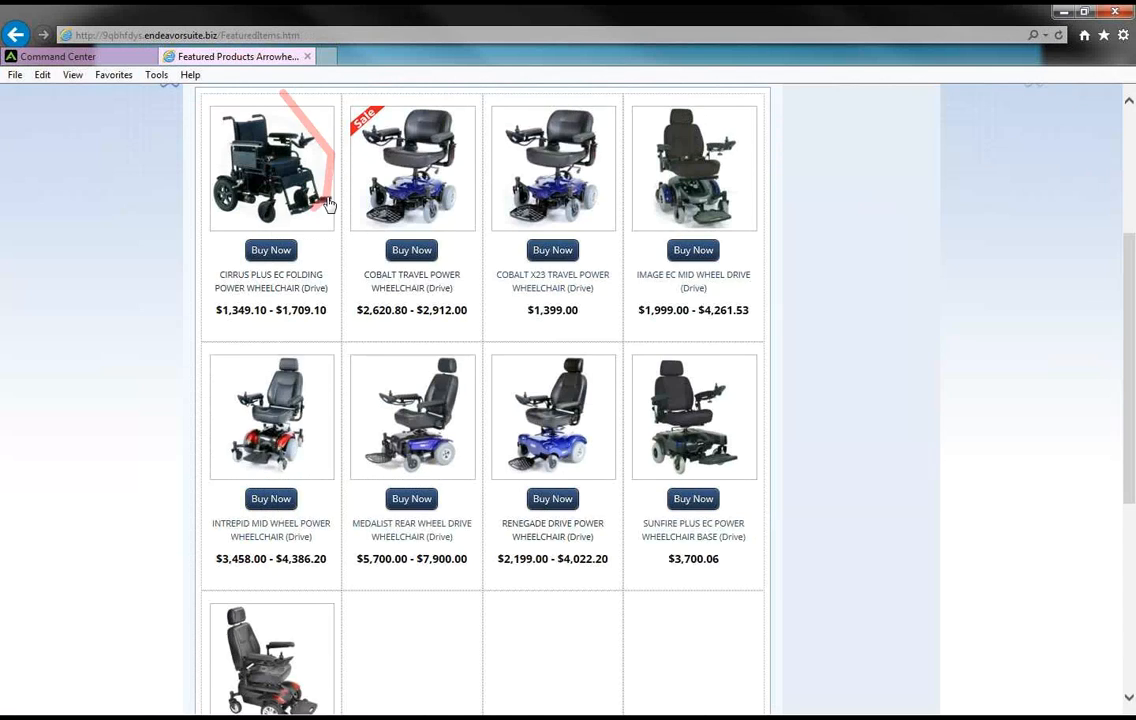
scroll(89, 250, up, 5)
click(209, 250)
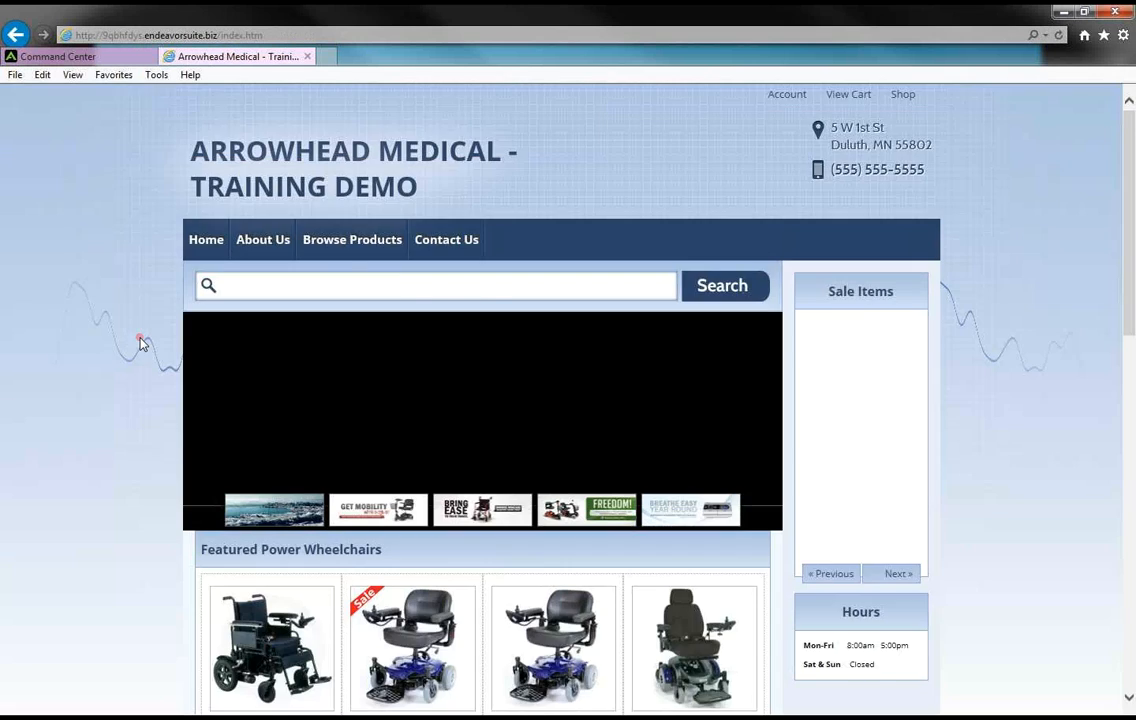
scroll(141, 343, down, 4)
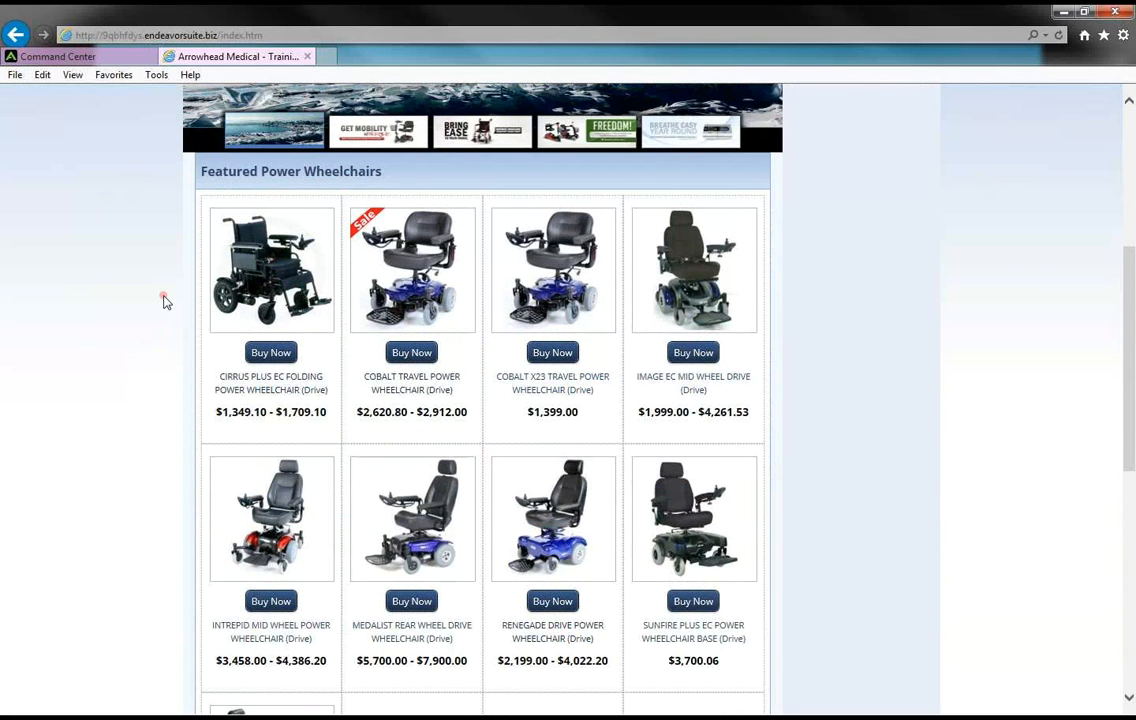
scroll(164, 300, up, 4)
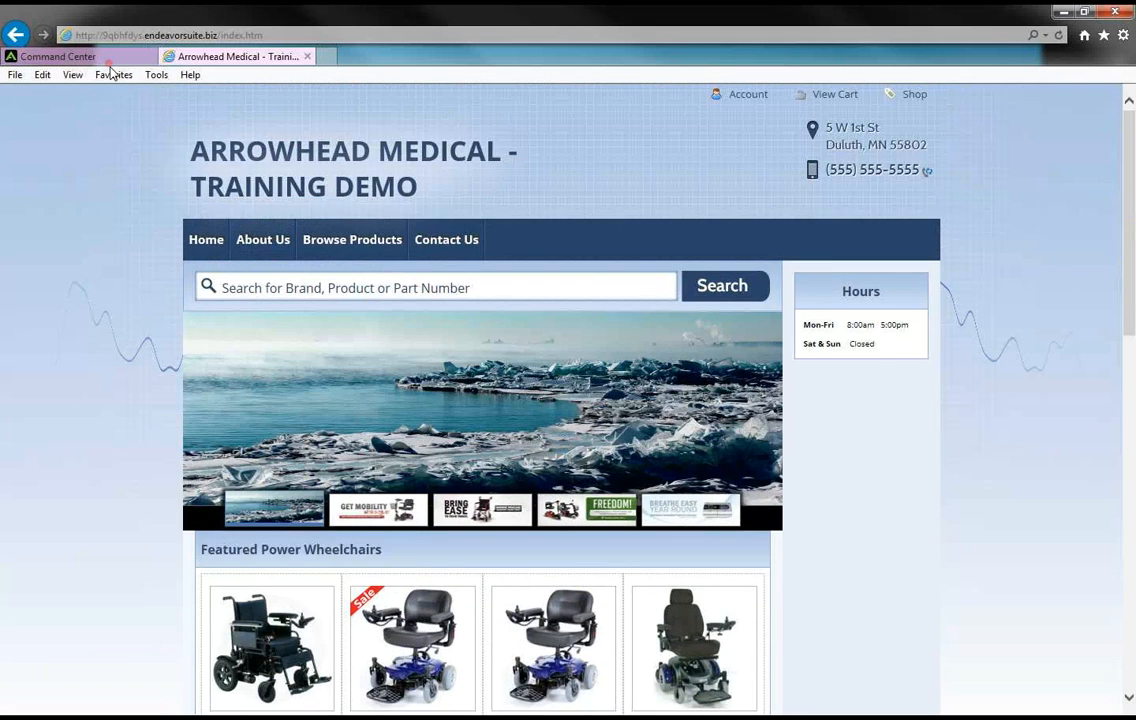
Back in Command Center, set the Rows Shown of the Featured Power Wheelchairs group to 1 Row.
click(110, 57)
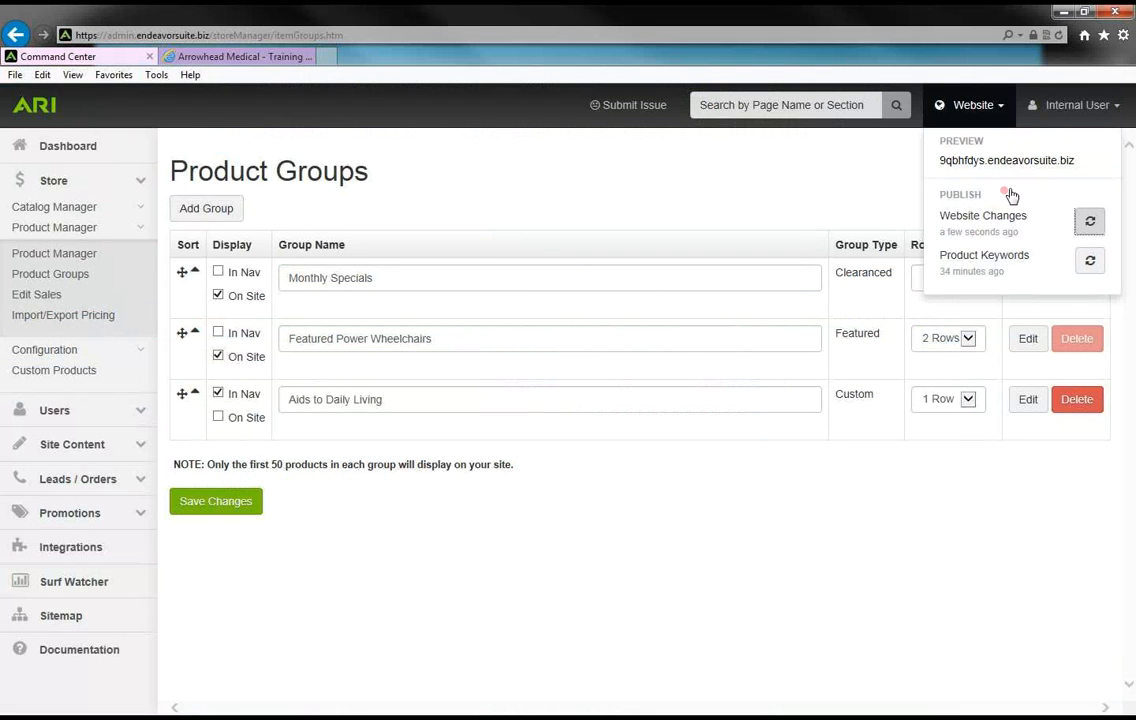
click(1003, 108)
click(968, 340)
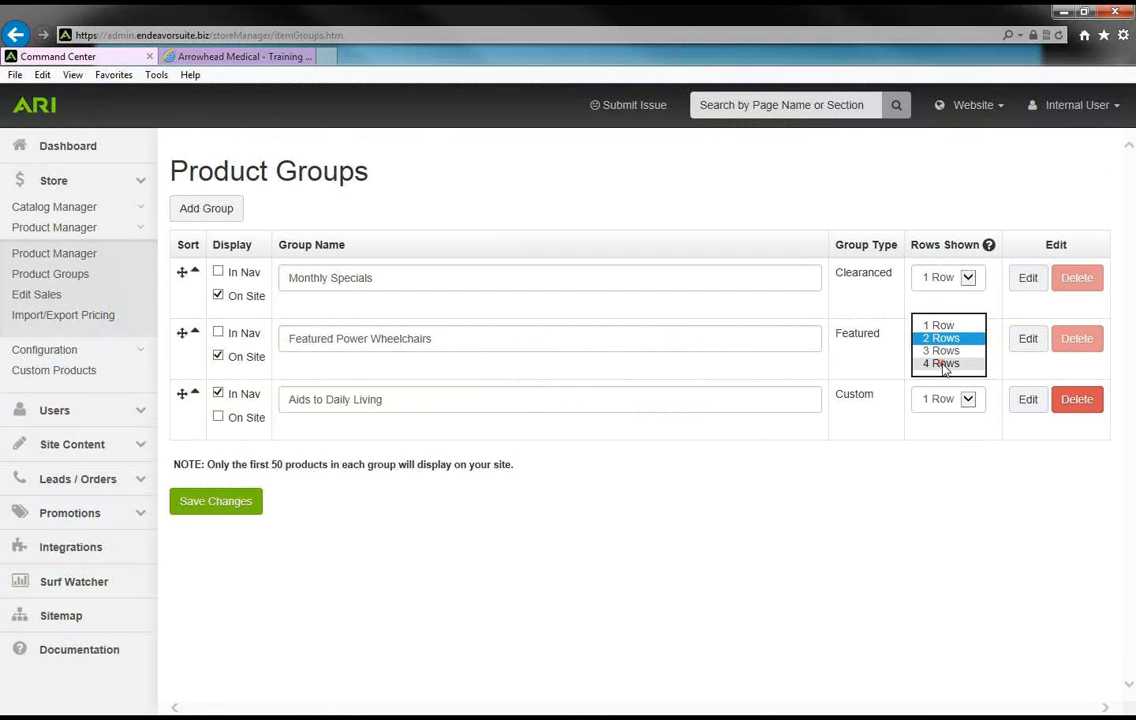
click(946, 326)
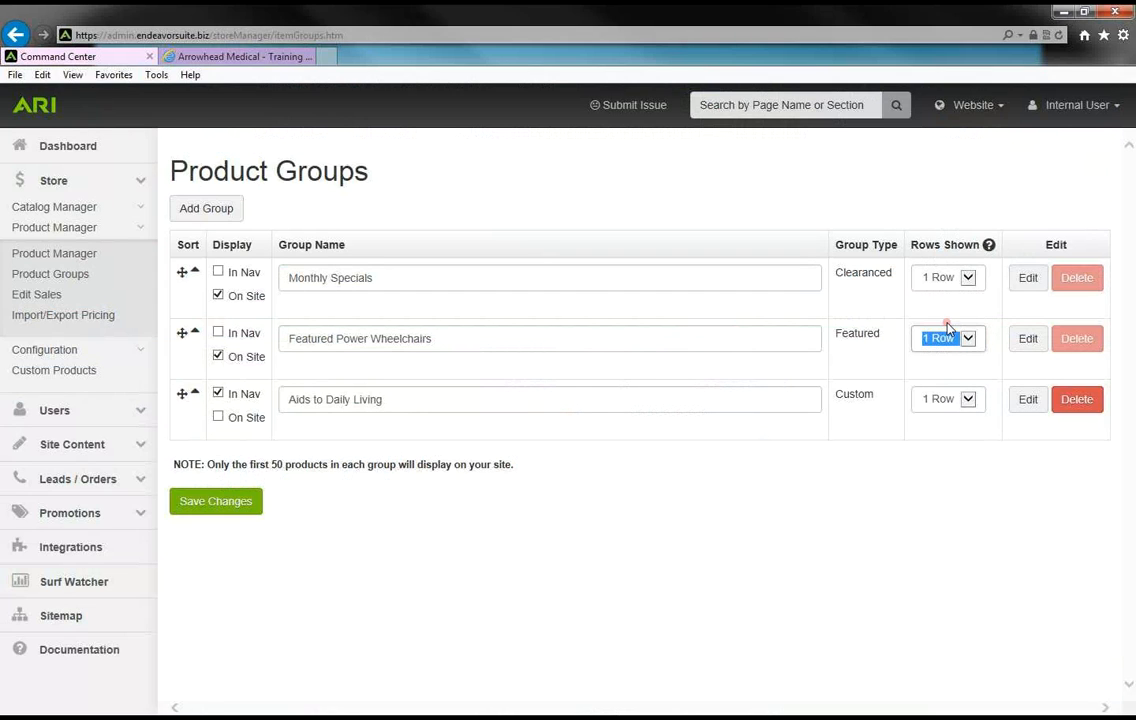
Open the Featured Power Wheelchairs group, move IMAGE EC MID WHEEL DRIVE to second place and INTREPID MID WHEEL POWER WHEELCHAIR to the top.
click(1029, 342)
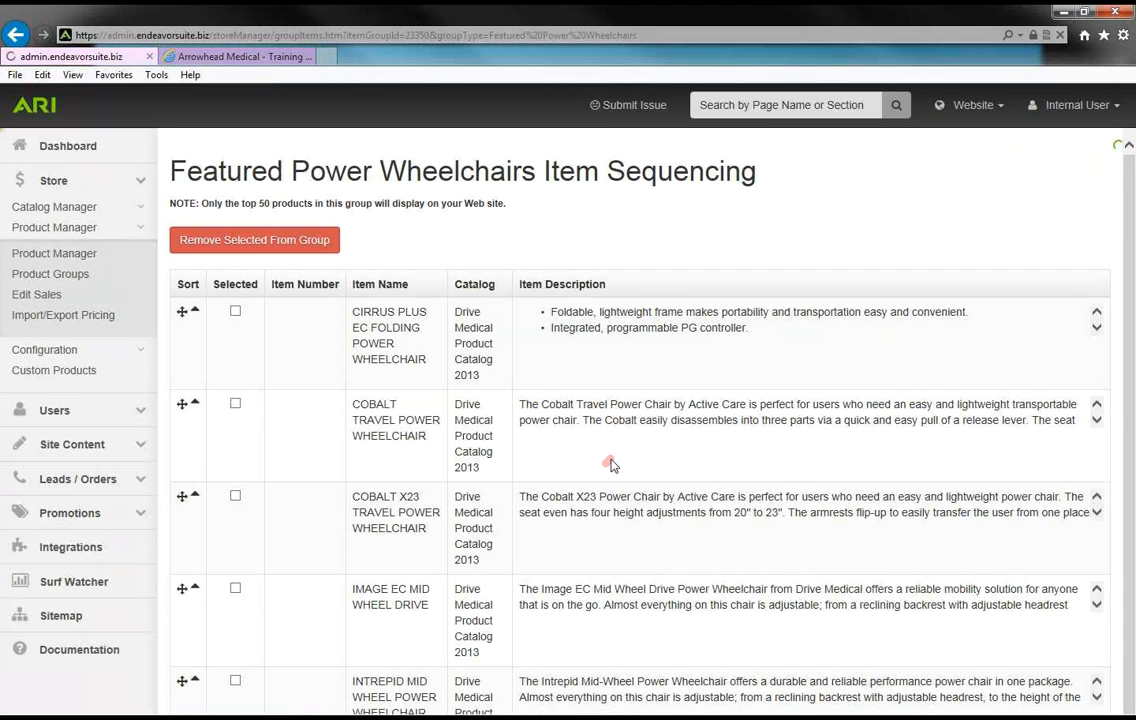
scroll(342, 449, down, 1)
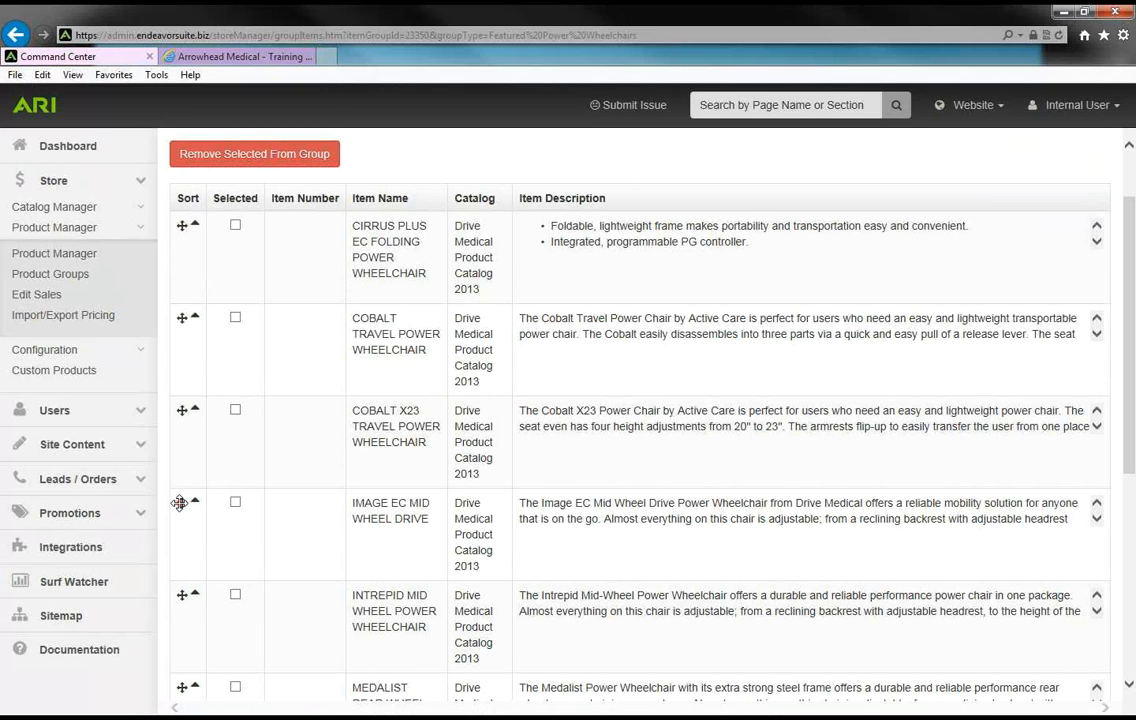
drag(179, 503, 180, 321)
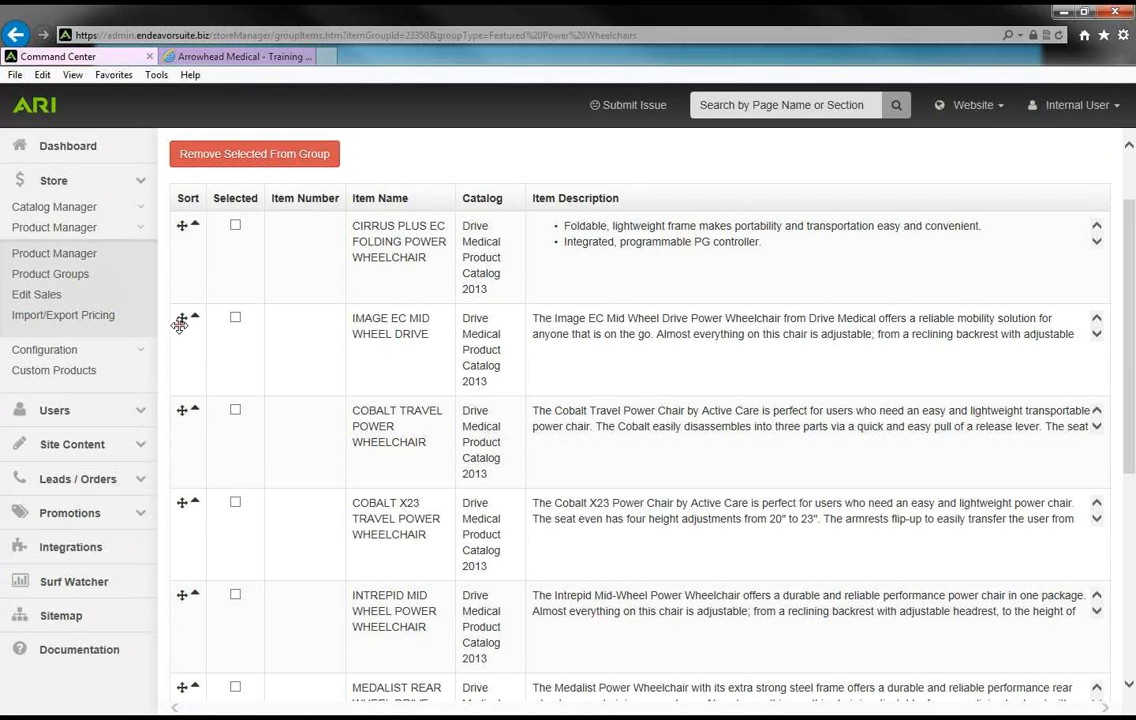
click(196, 596)
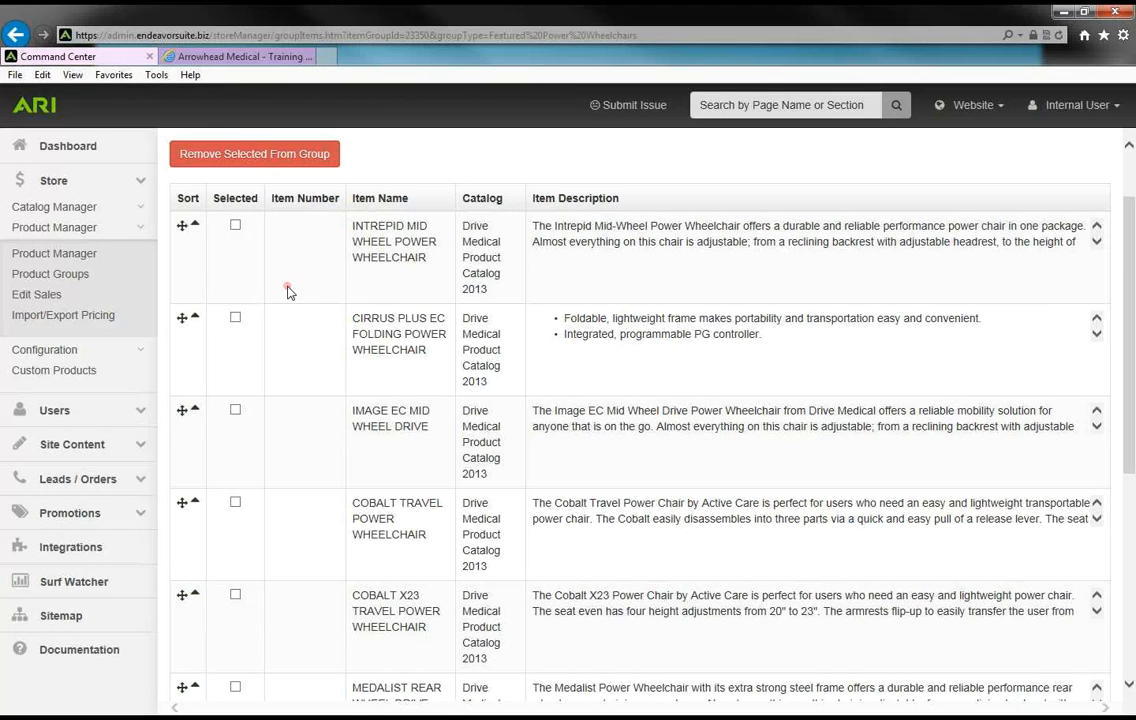
Remove all wheelchairs from the Featured Power Wheelchairs group, from INTREPID MID WHEEL through TITAN FRONT WHEEL.
click(236, 318)
click(235, 410)
scroll(243, 412, down, 1)
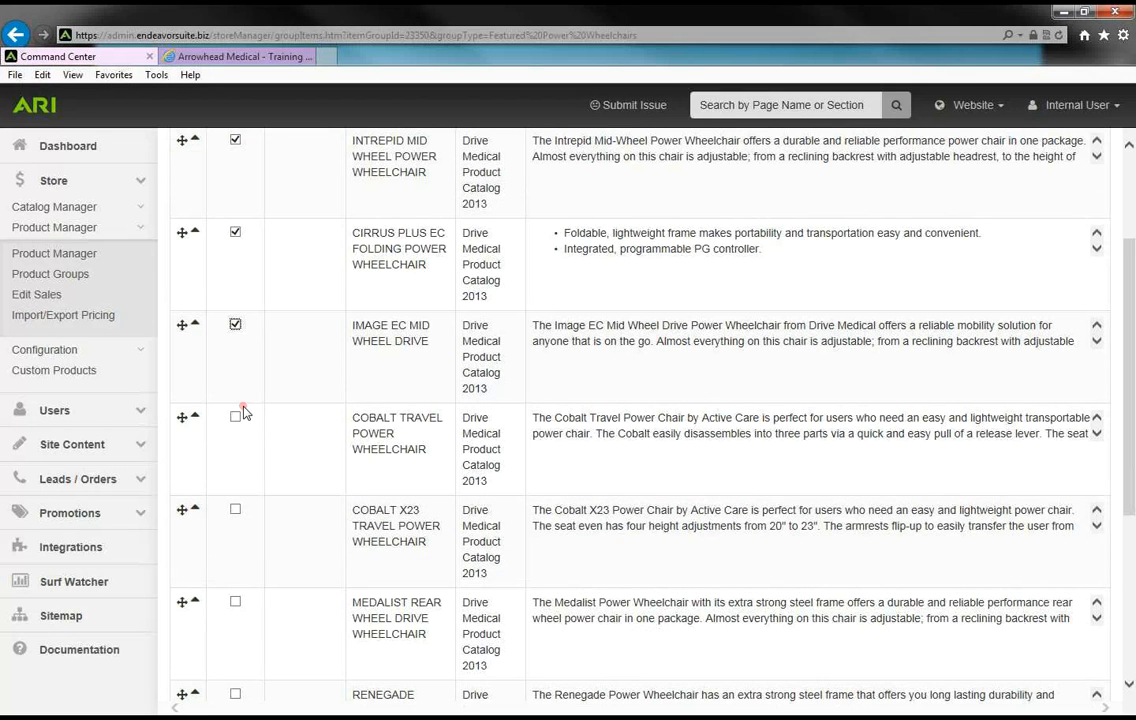
click(235, 416)
click(235, 509)
scroll(228, 429, down, 2)
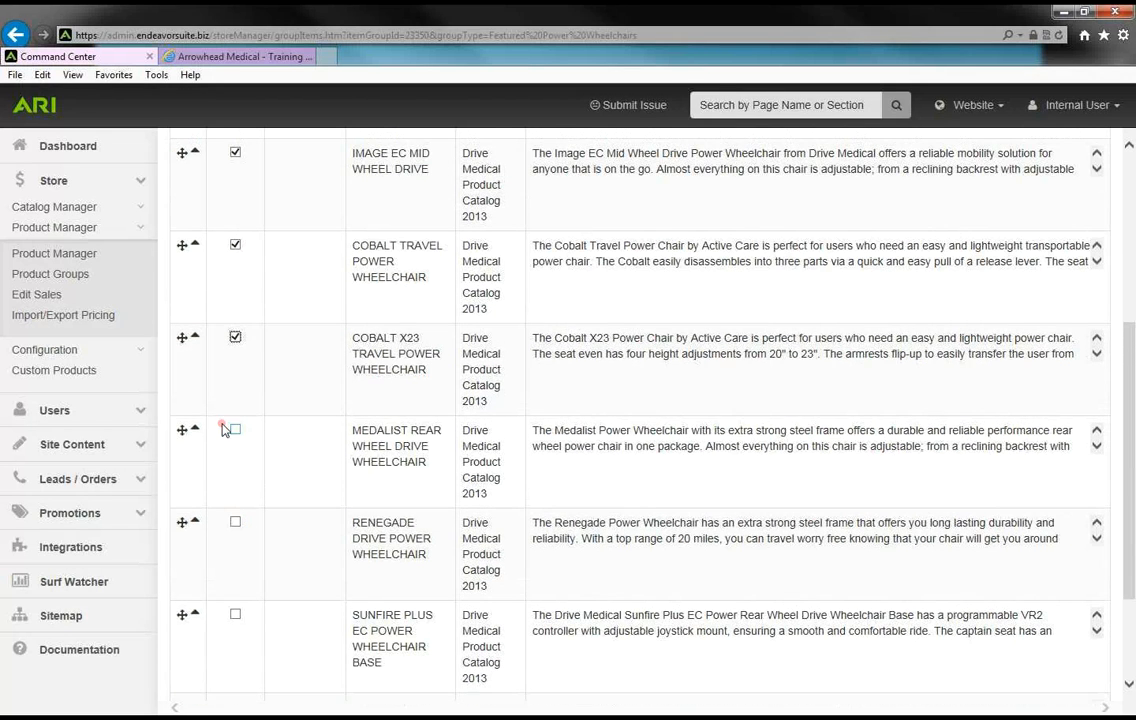
click(235, 430)
click(235, 521)
click(235, 615)
scroll(236, 600, up, 4)
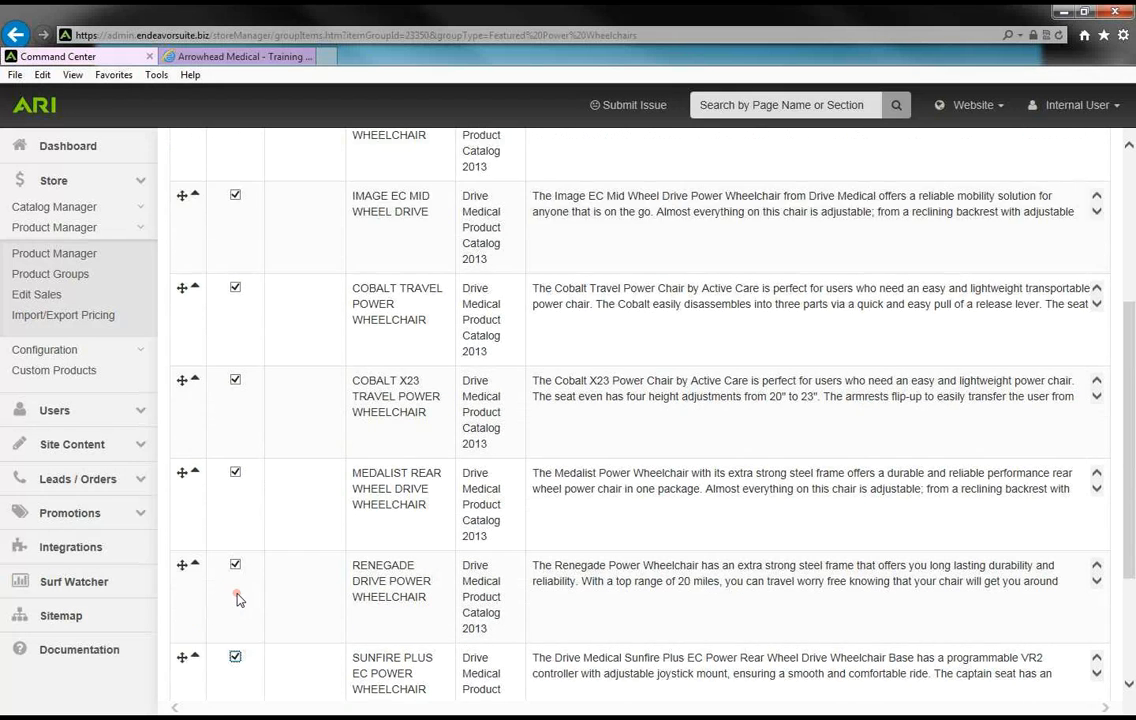
scroll(240, 590, down, 6)
click(237, 556)
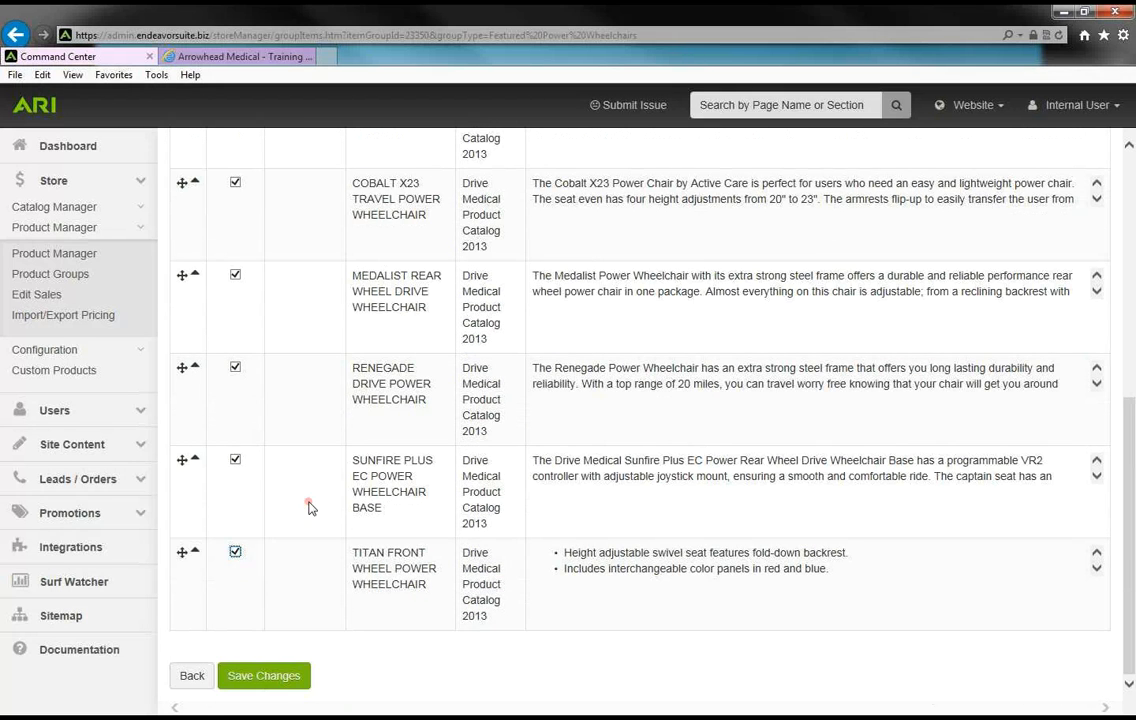
scroll(300, 500, up, 5)
click(278, 253)
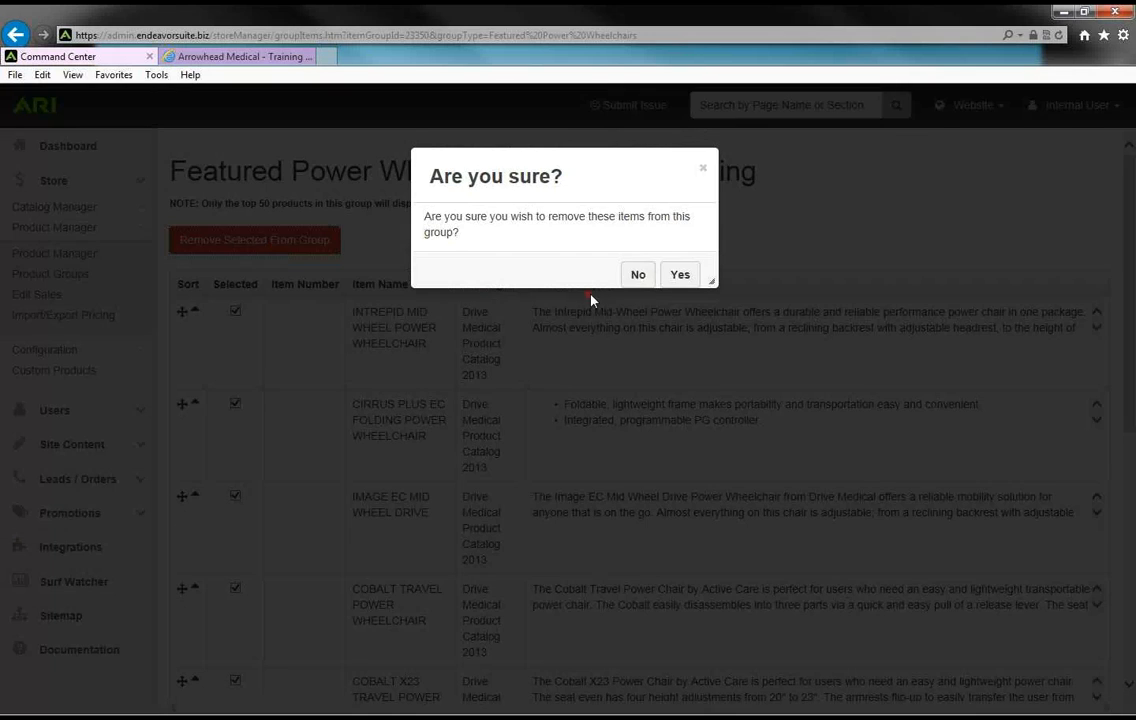
click(683, 276)
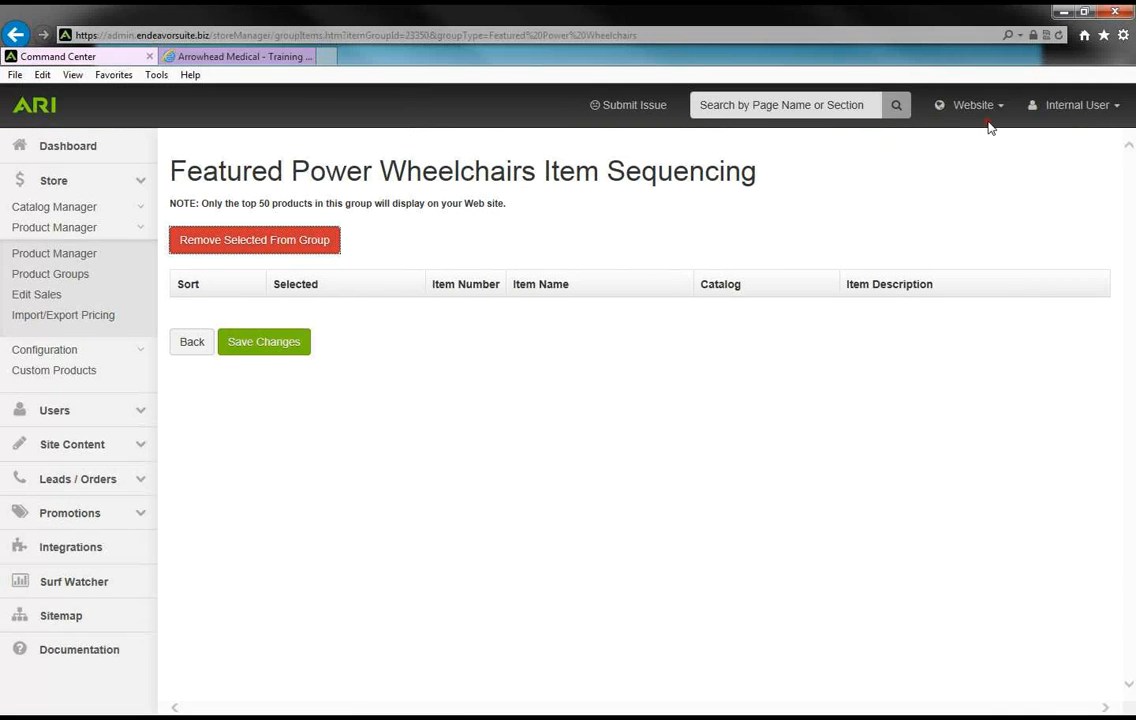
Publish the website changes and reload the store website's home page to check the Featured Power Wheelchairs section.
click(1000, 112)
click(1092, 222)
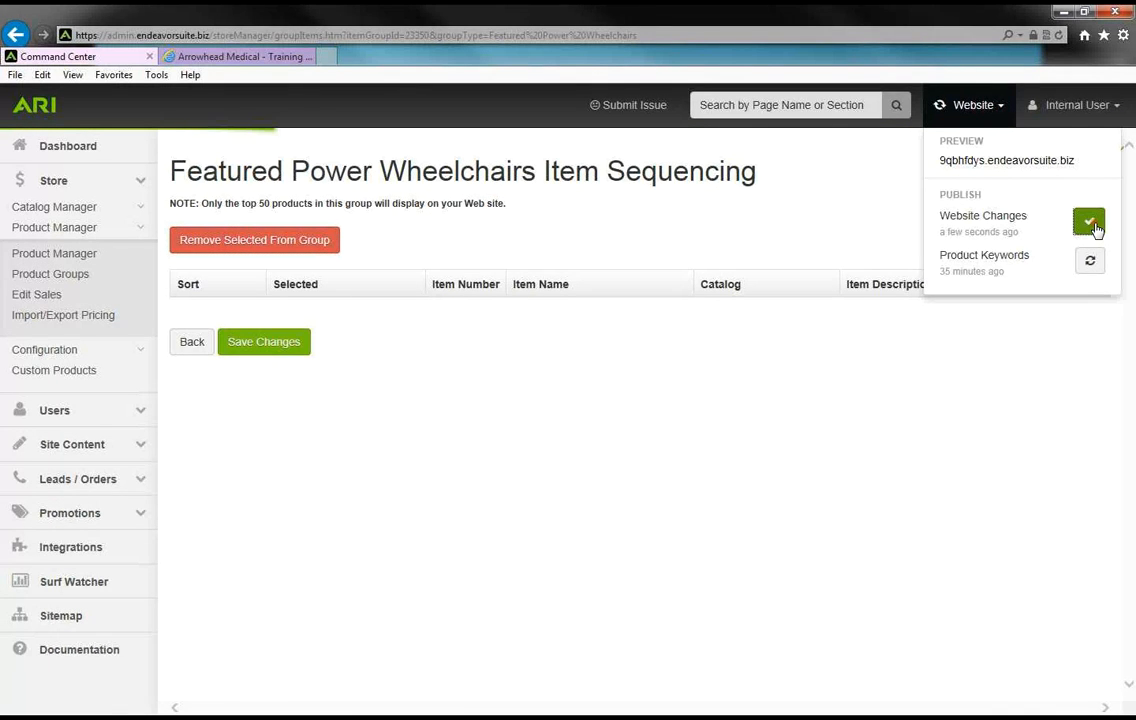
click(243, 57)
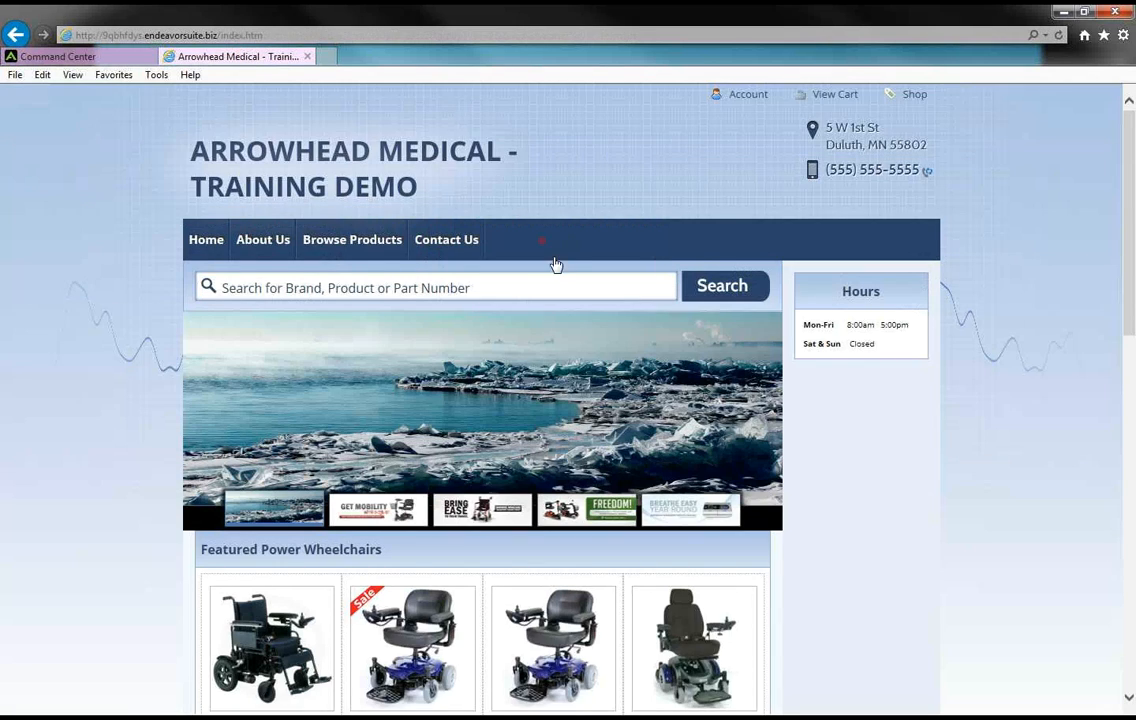
scroll(558, 264, down, 1)
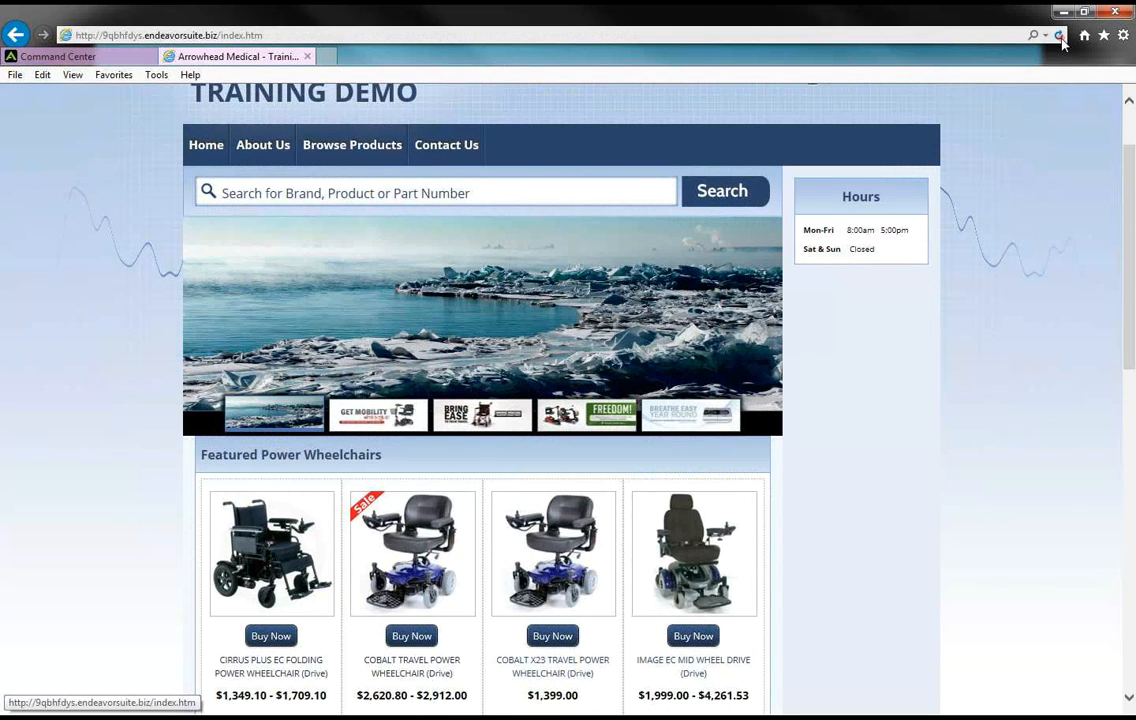
click(1060, 37)
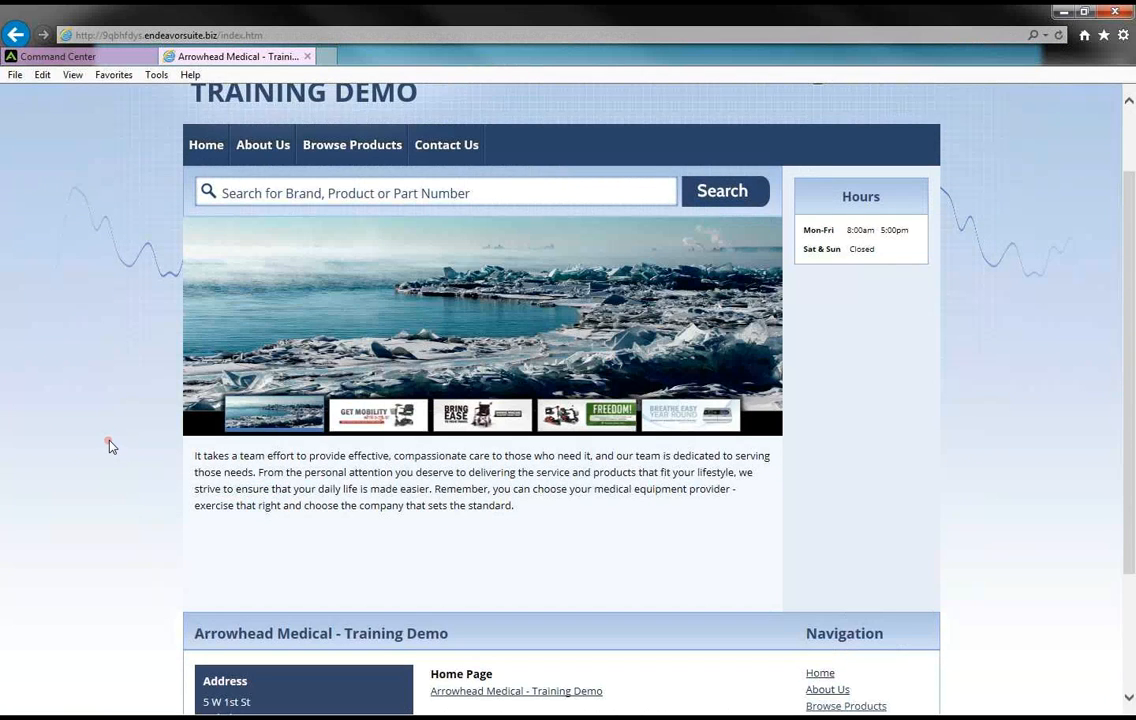
Back in Command Center, go to the site's page list and open the page details of Custom Page.
click(100, 56)
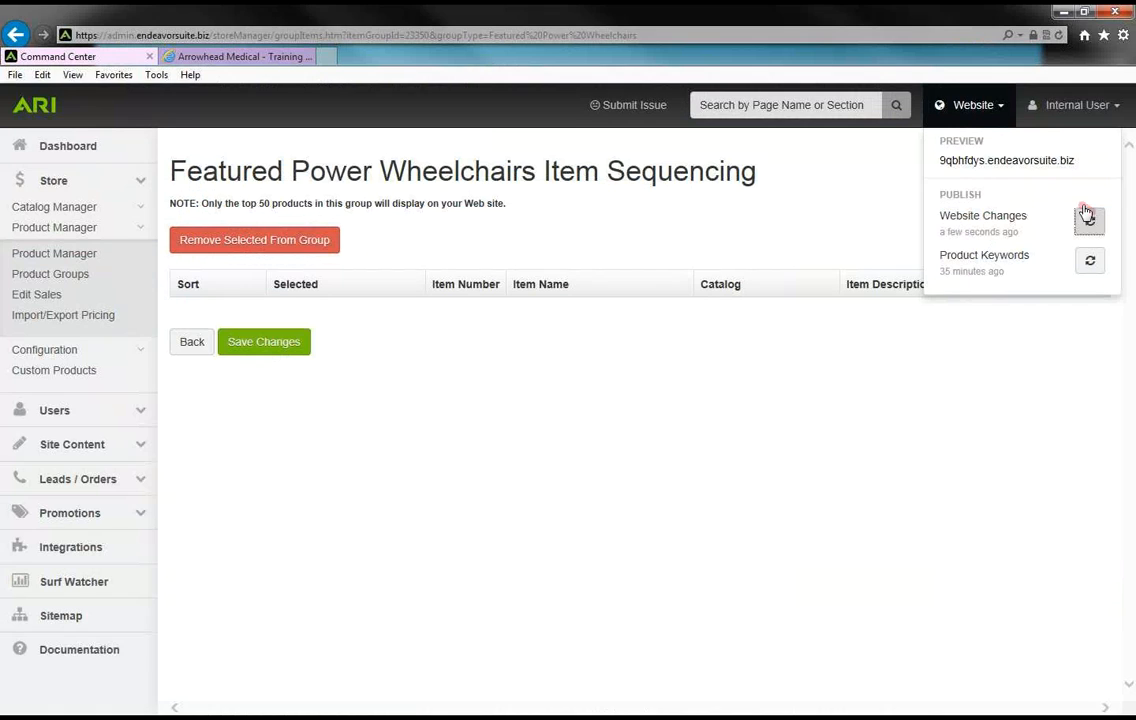
click(1001, 108)
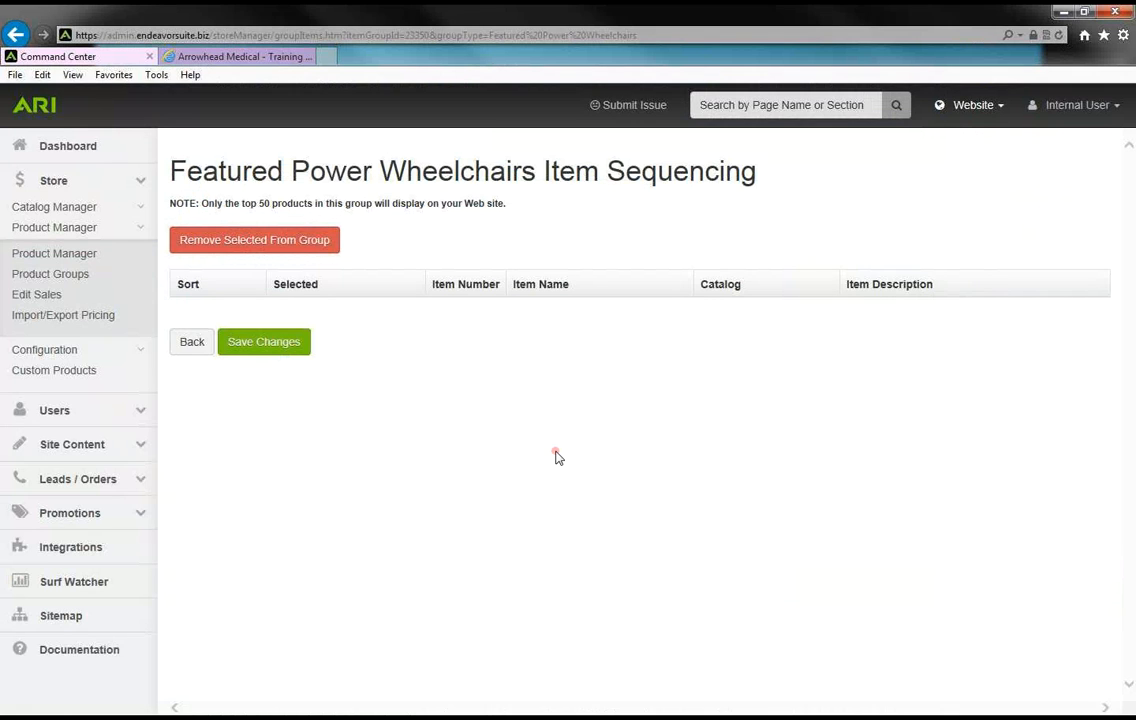
click(137, 184)
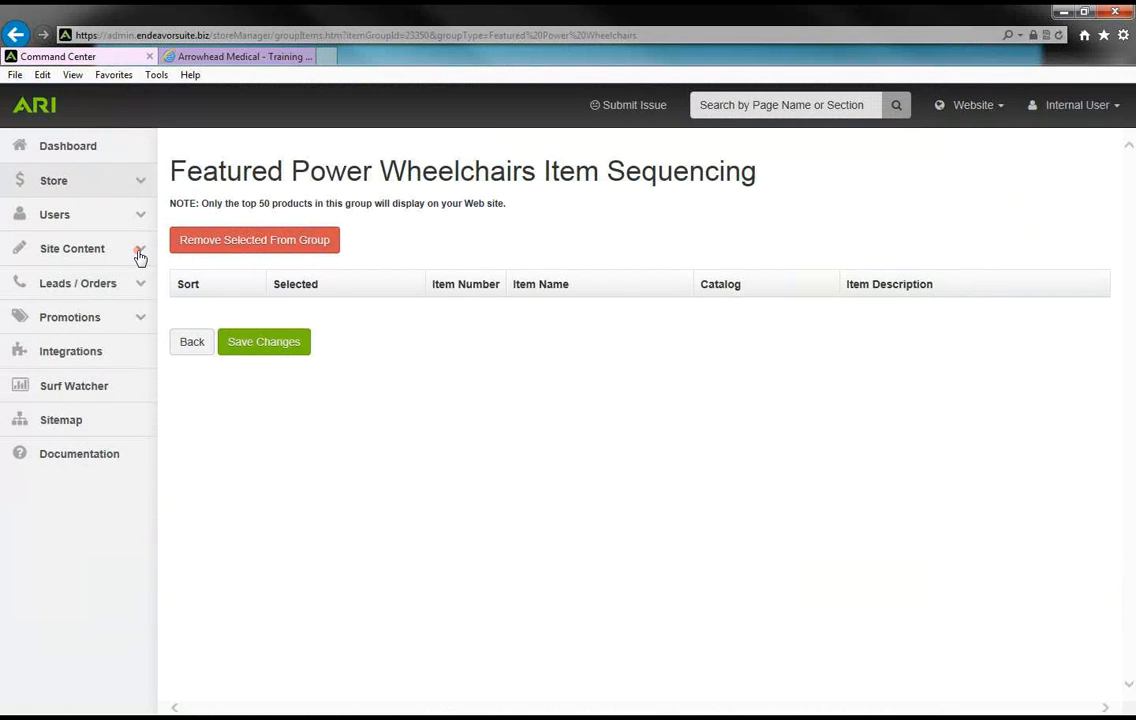
click(140, 253)
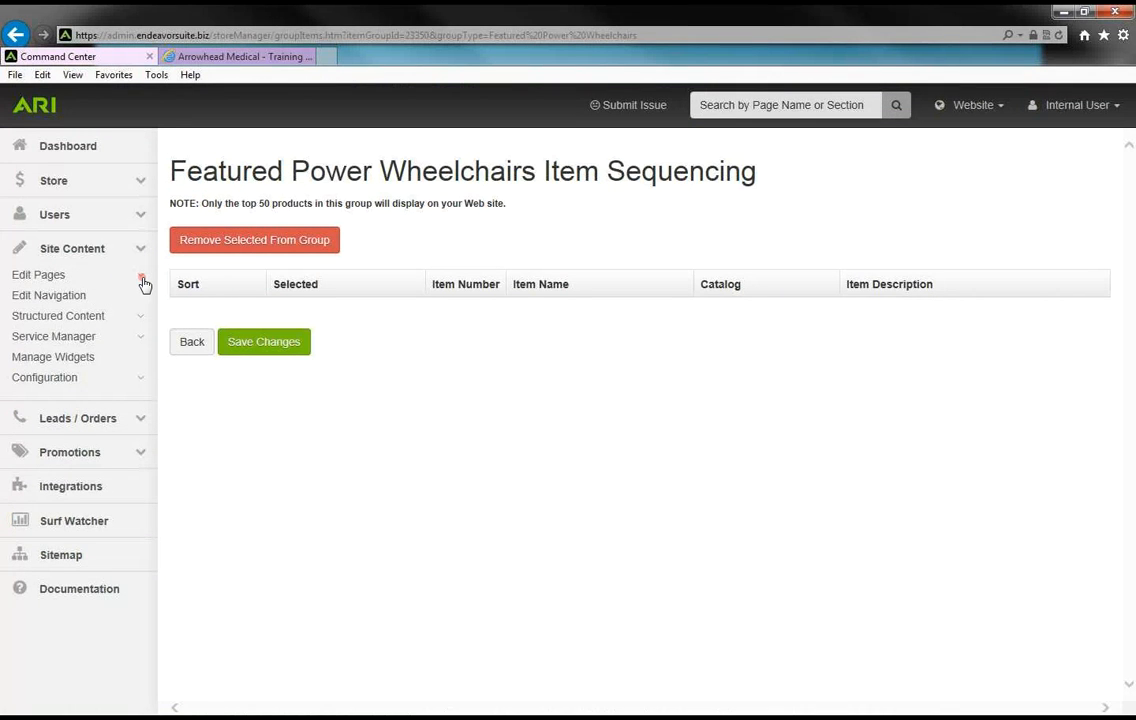
click(142, 278)
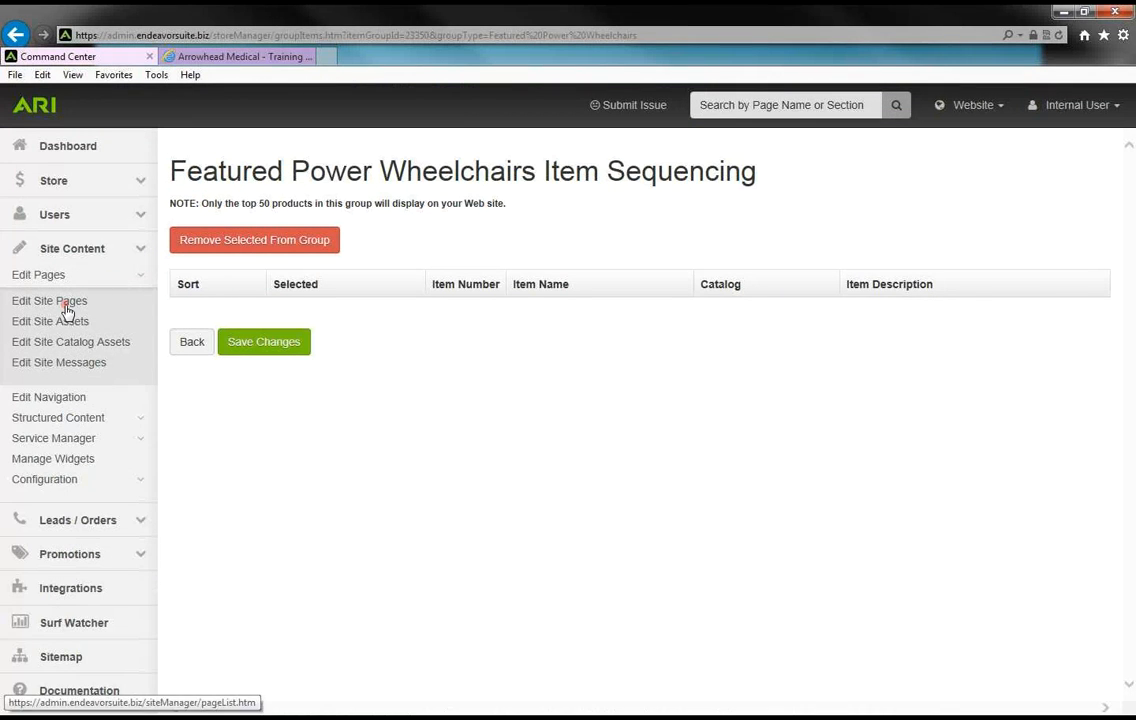
click(68, 302)
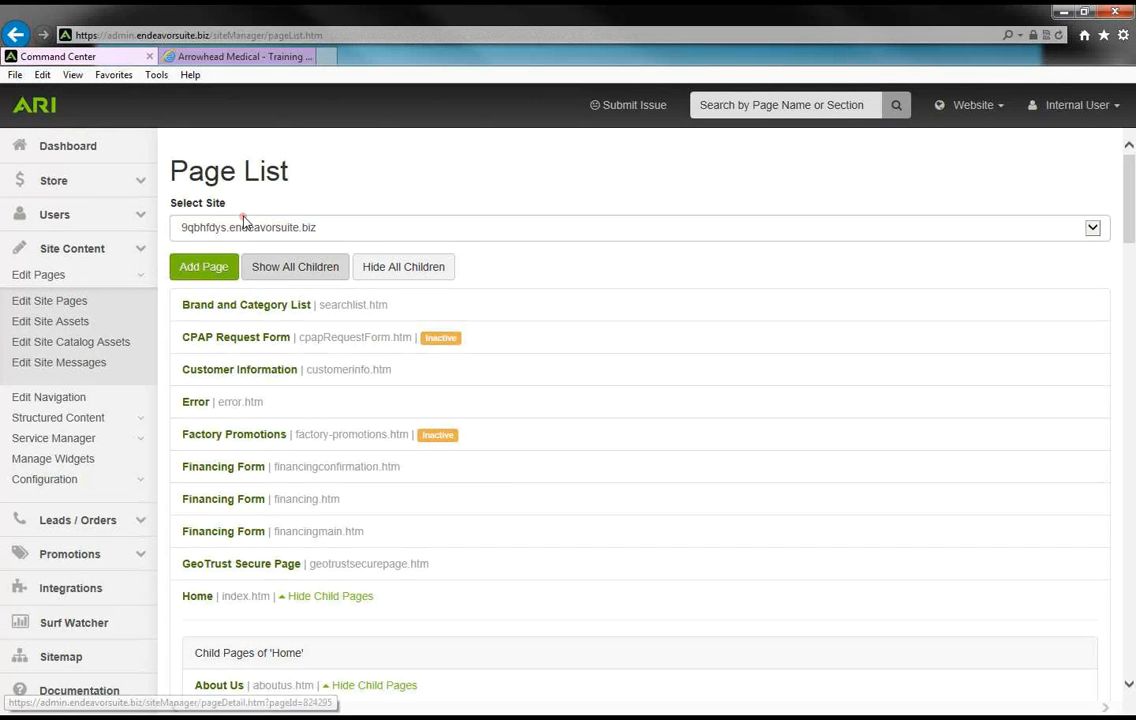
click(198, 277)
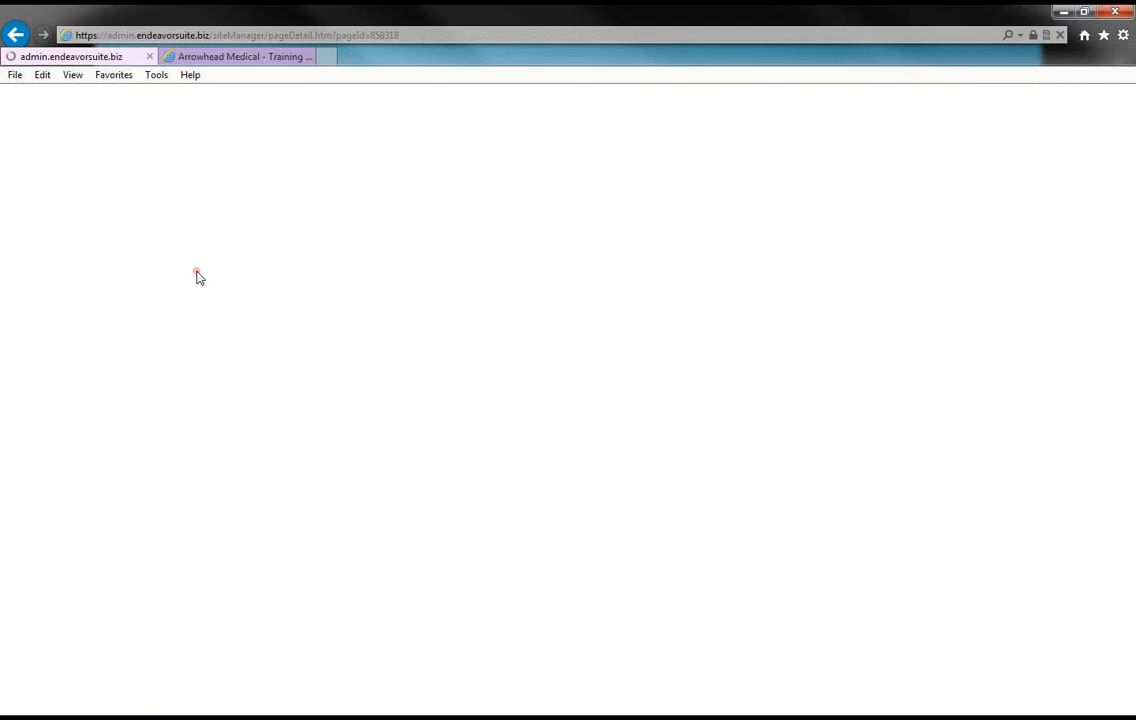
Set both the page title and the page header title of the custom page to Rentals.
scroll(281, 338, down, 3)
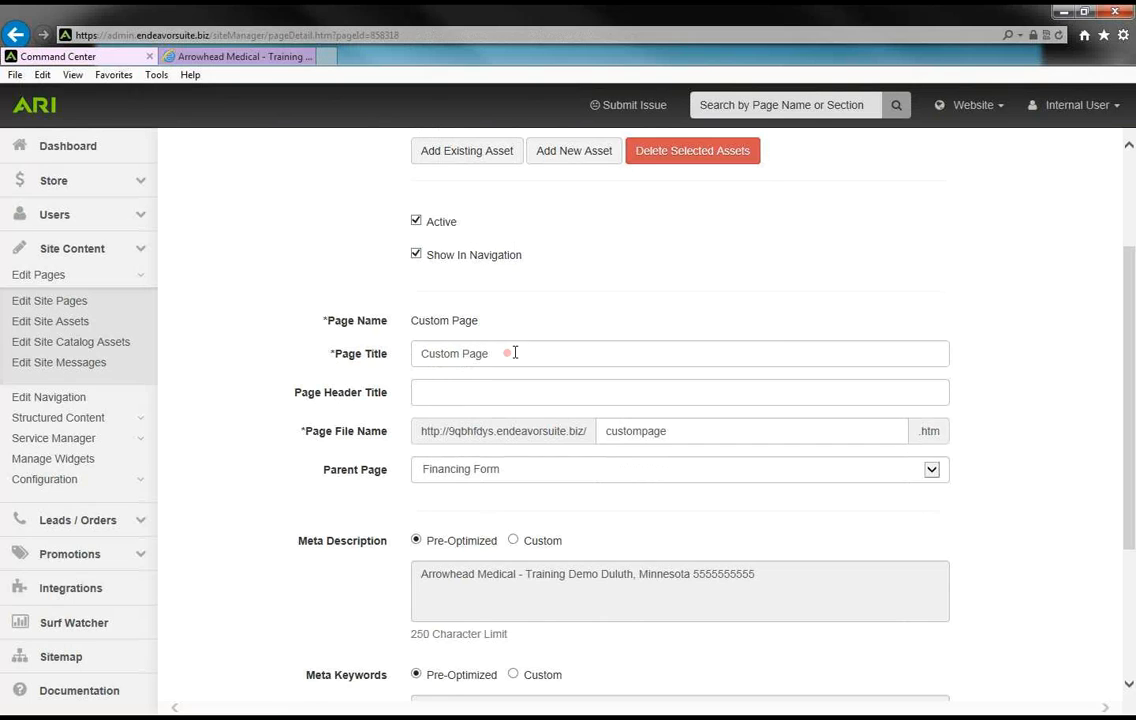
drag(517, 353, 394, 355)
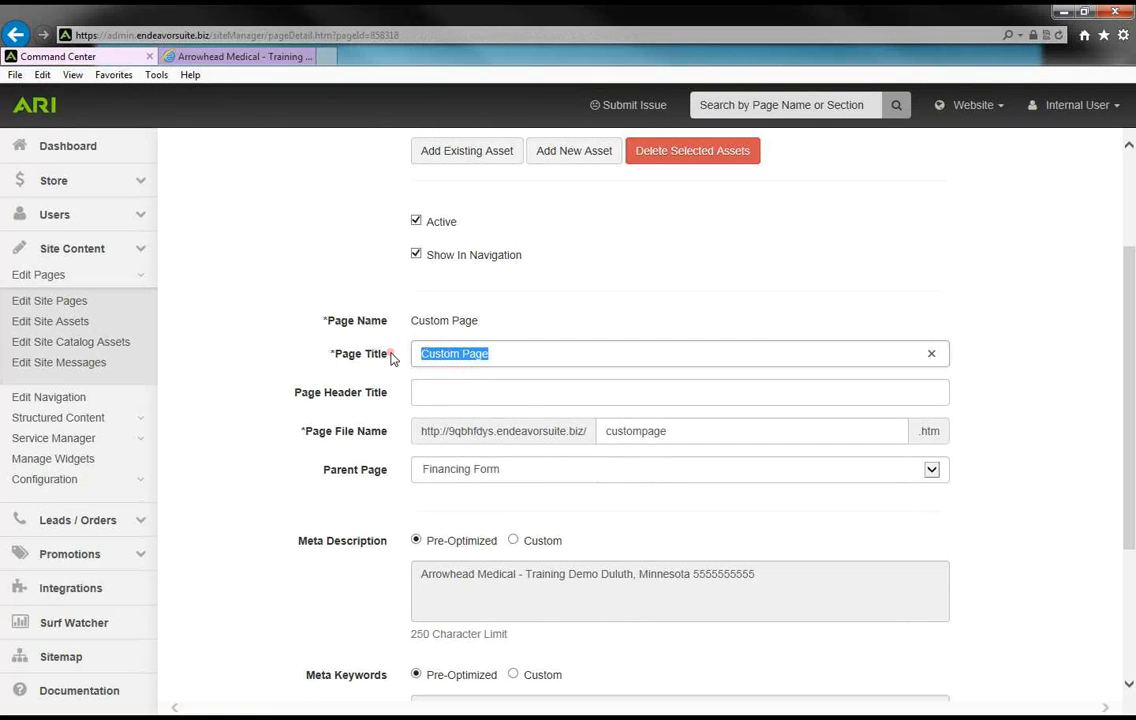
text(Rentals)
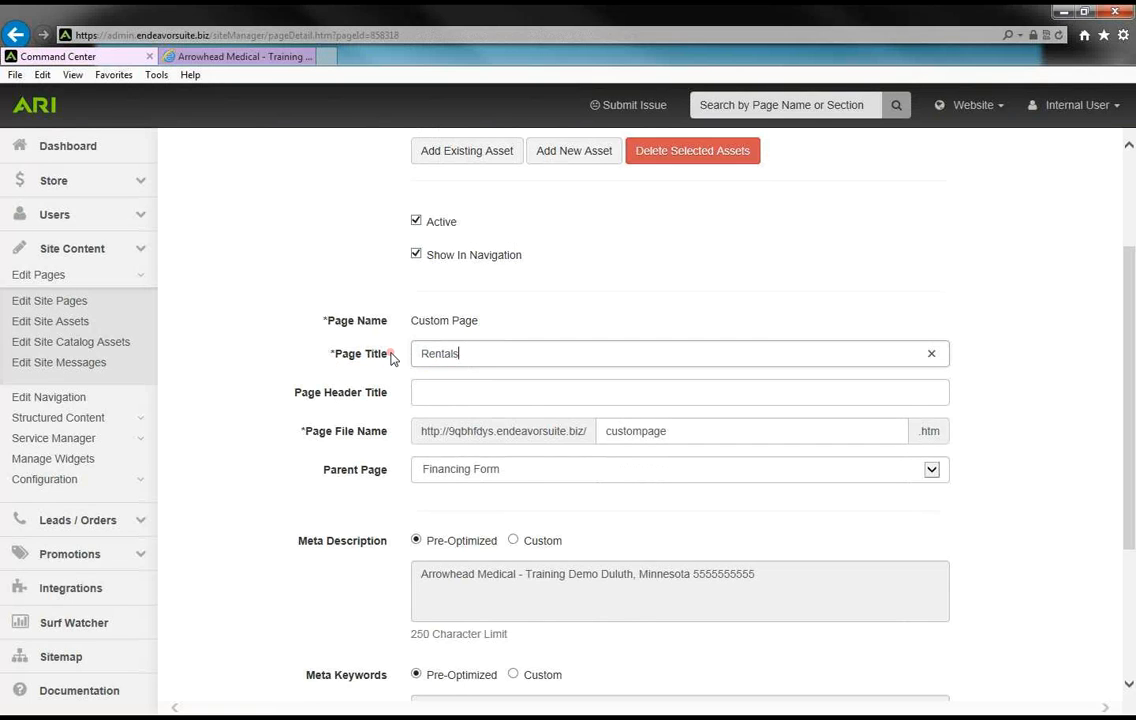
click(461, 393)
text(Rentals)
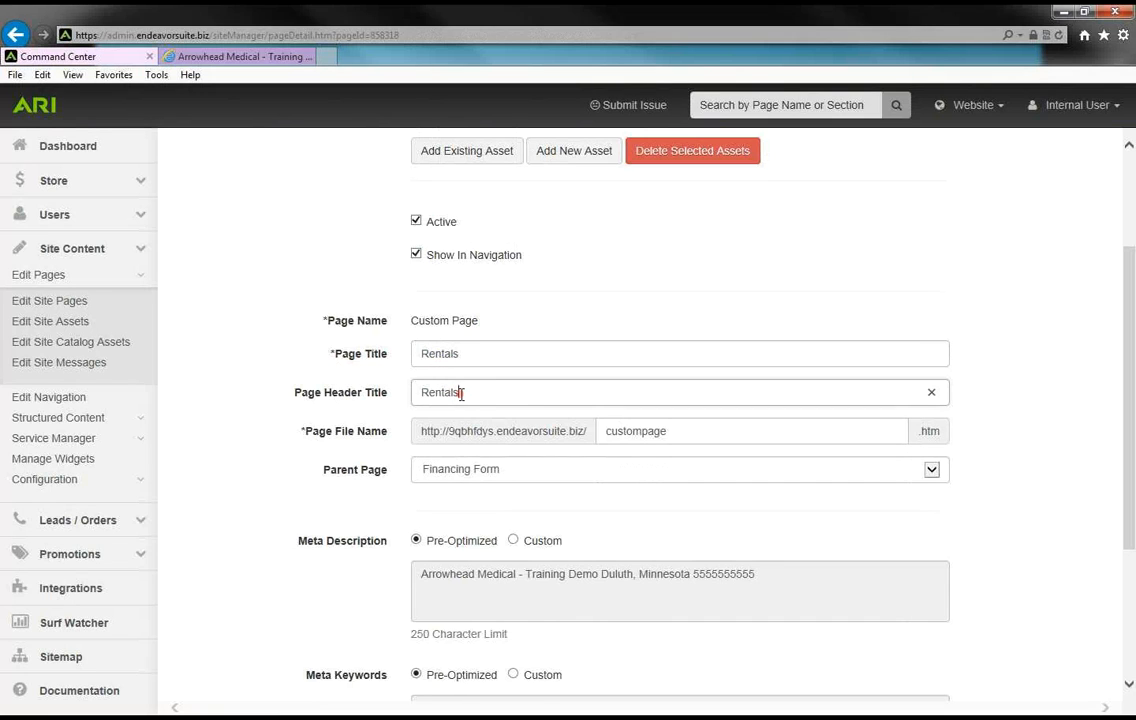
Change the page file name to rentals and save the page details.
click(678, 431)
drag(667, 431, 605, 431)
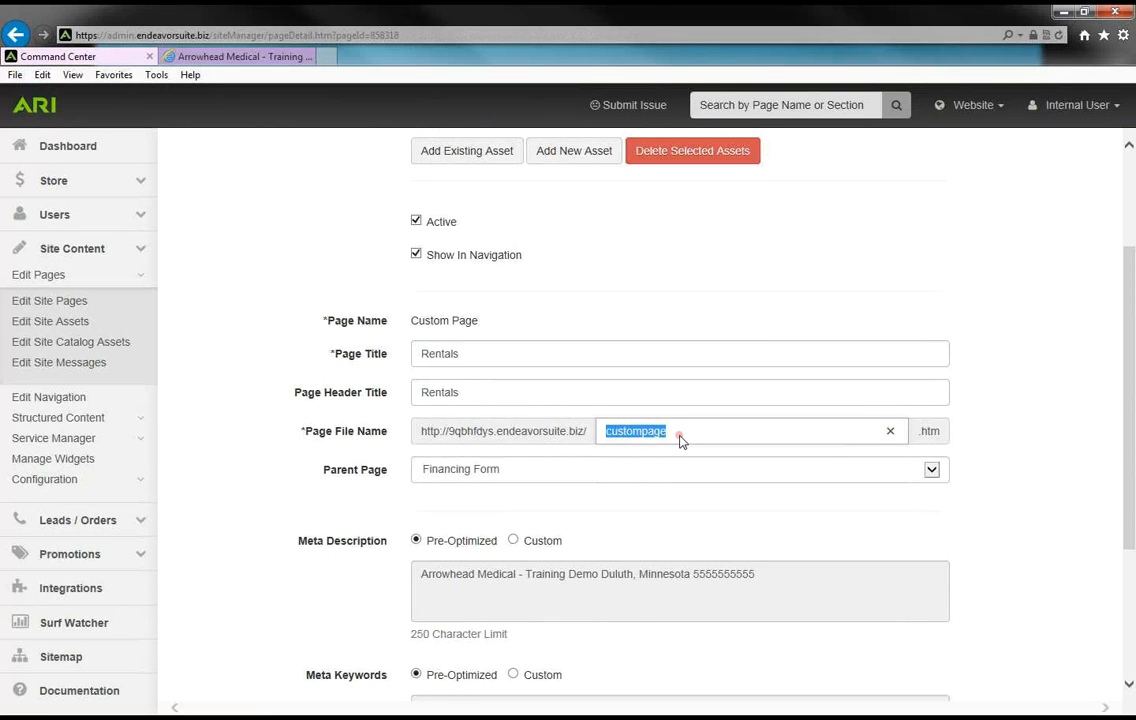
text(rentals)
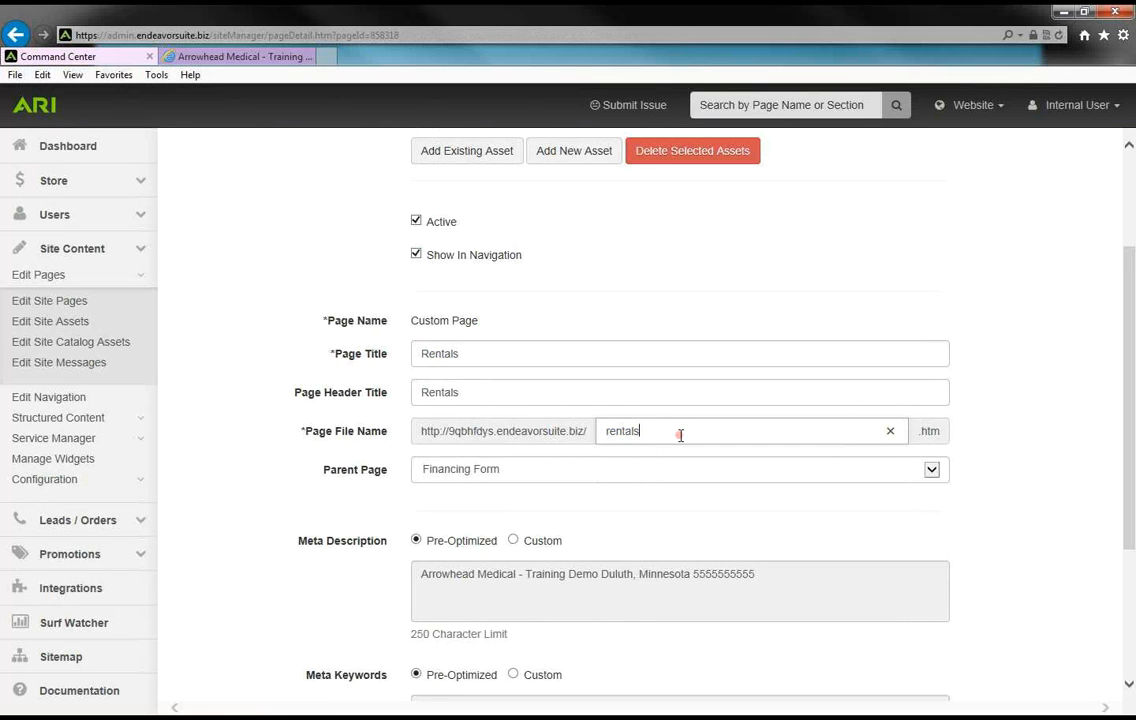
scroll(680, 437, up, 3)
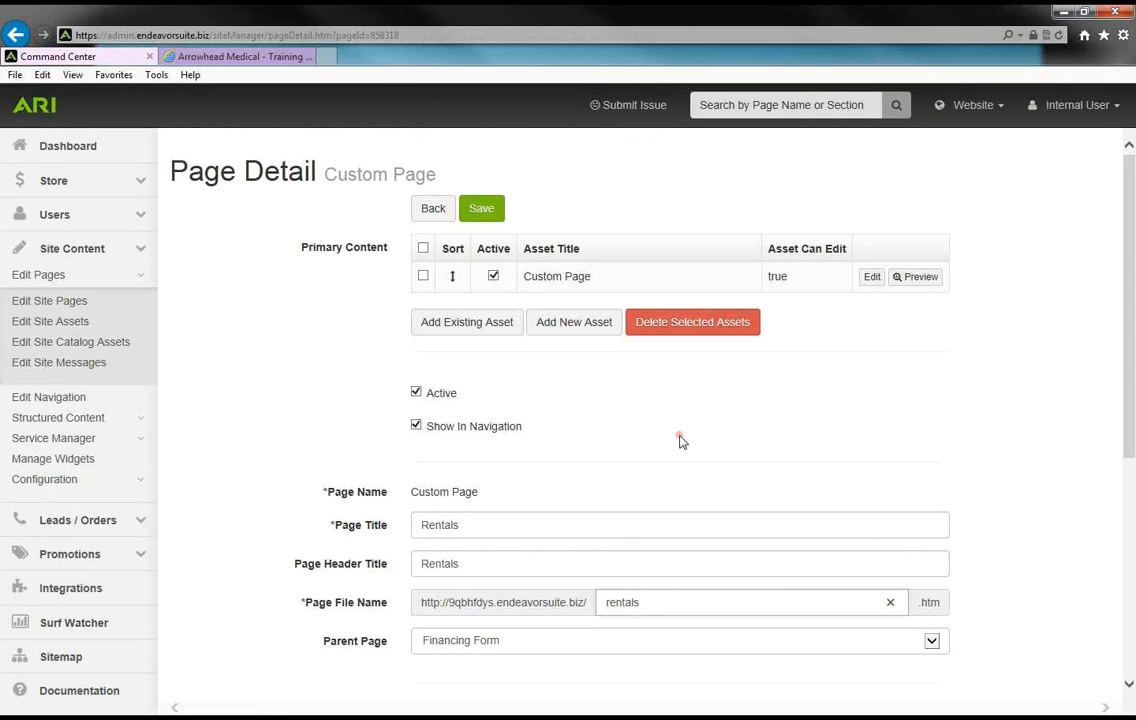
click(482, 212)
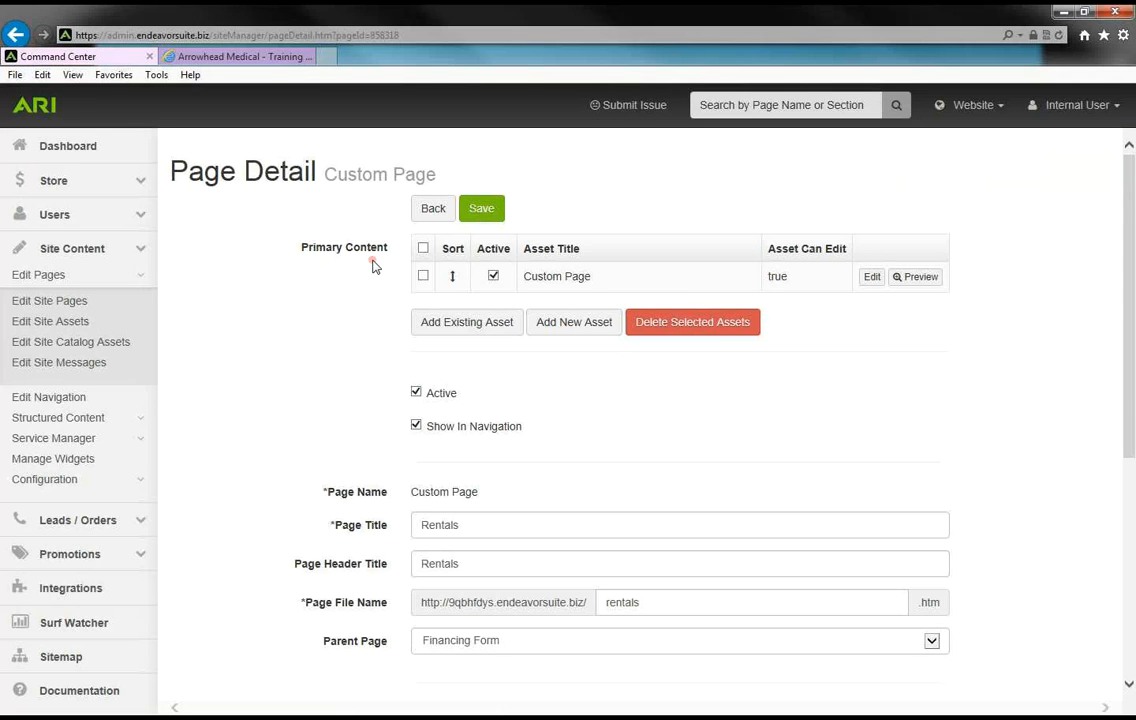
Open the page's Custom Page asset for editing and enter "Info coming soon." as its content.
click(870, 280)
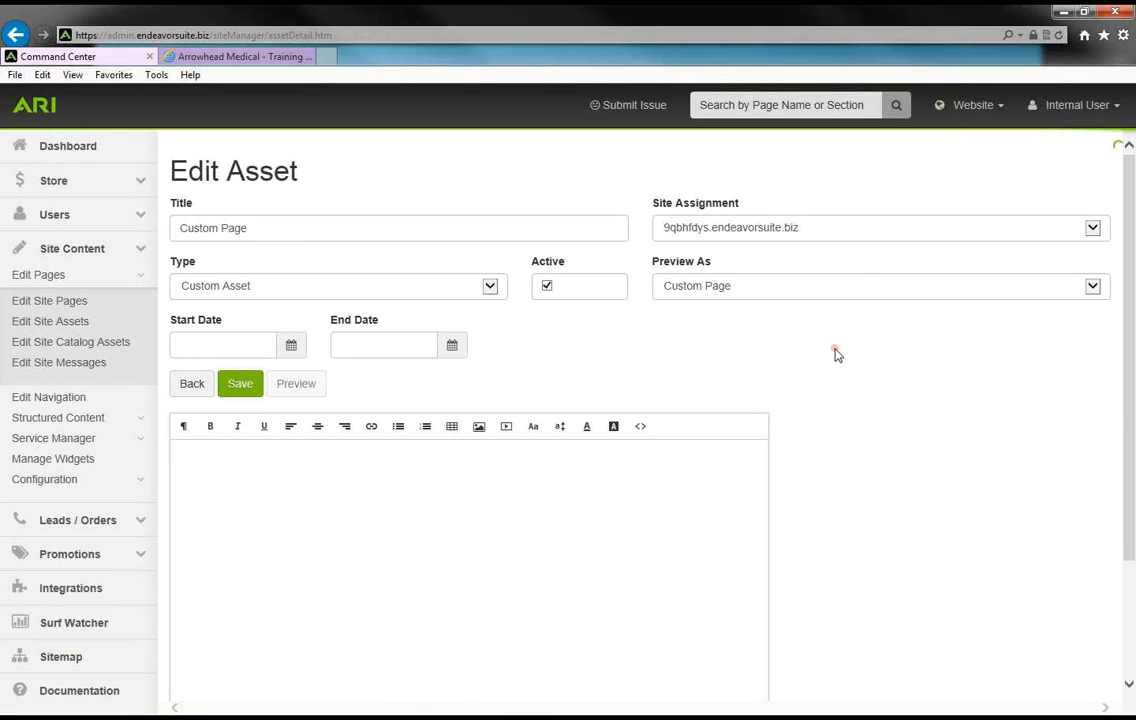
scroll(837, 352, down, 1)
click(301, 400)
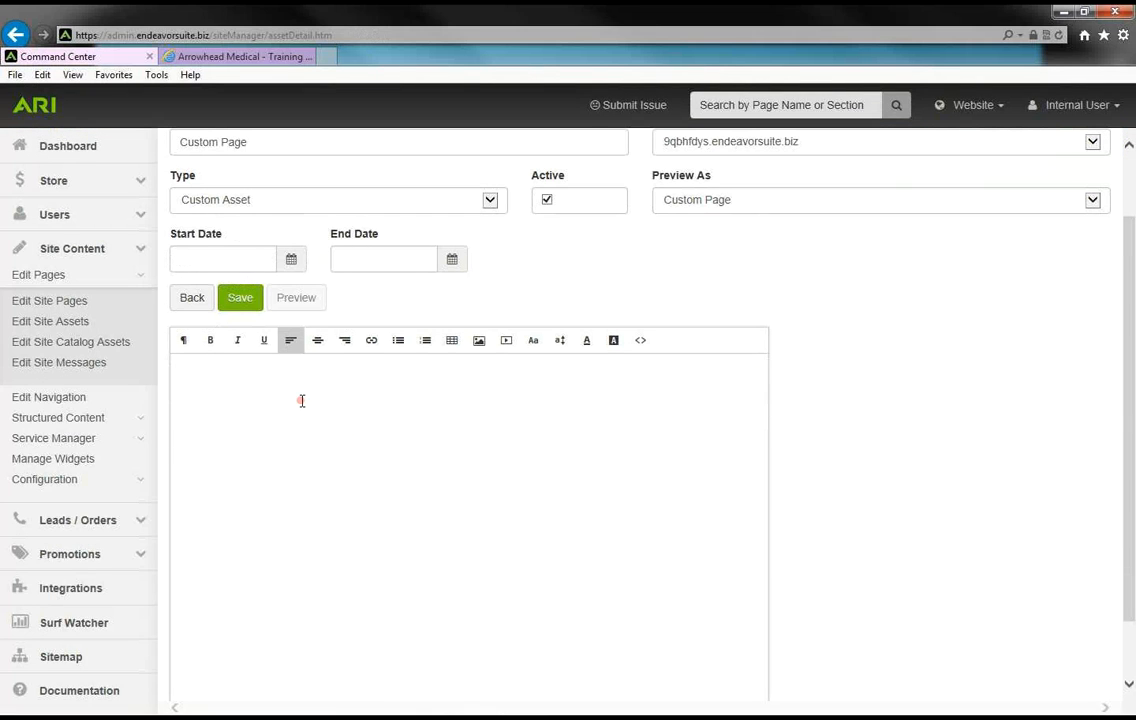
text(Info coming soon.)
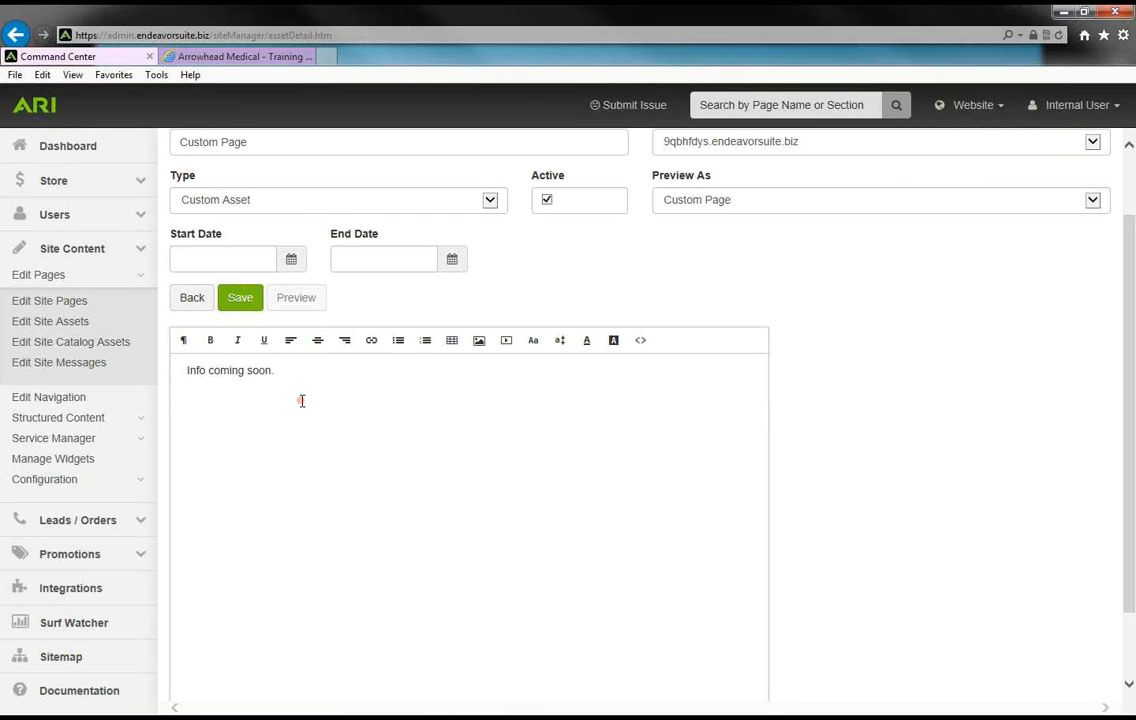
key(Return)
click(211, 342)
click(264, 345)
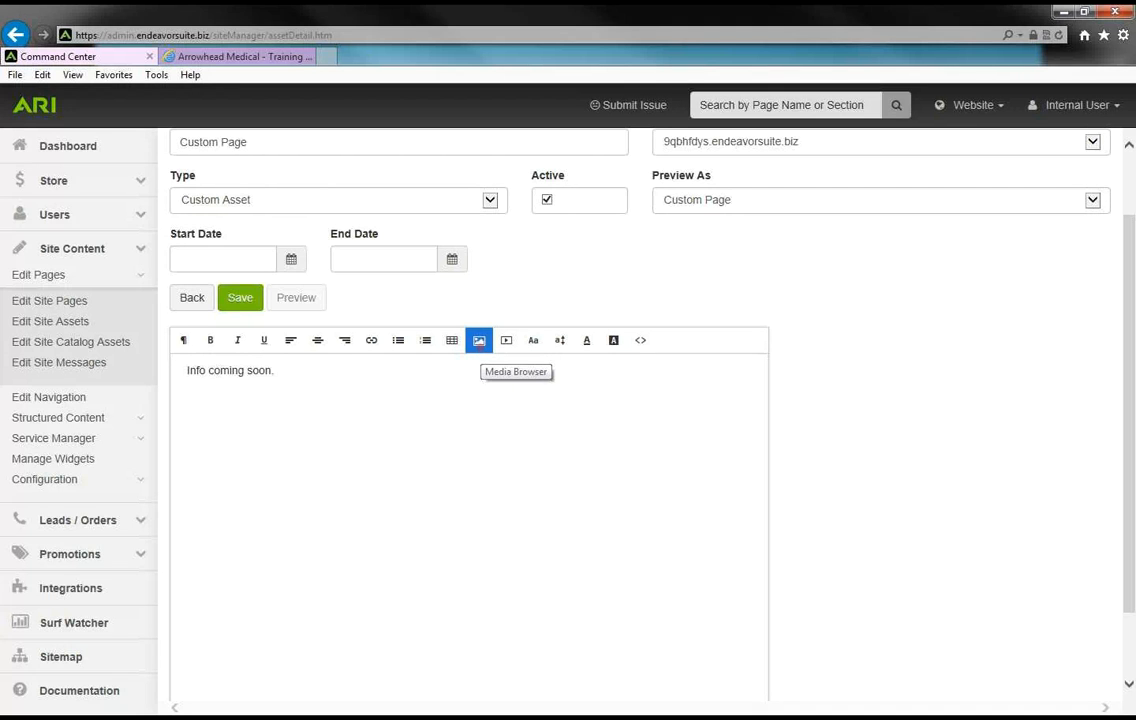
Upload the cpap image from the Medical pictures folder to the site's media files.
click(479, 341)
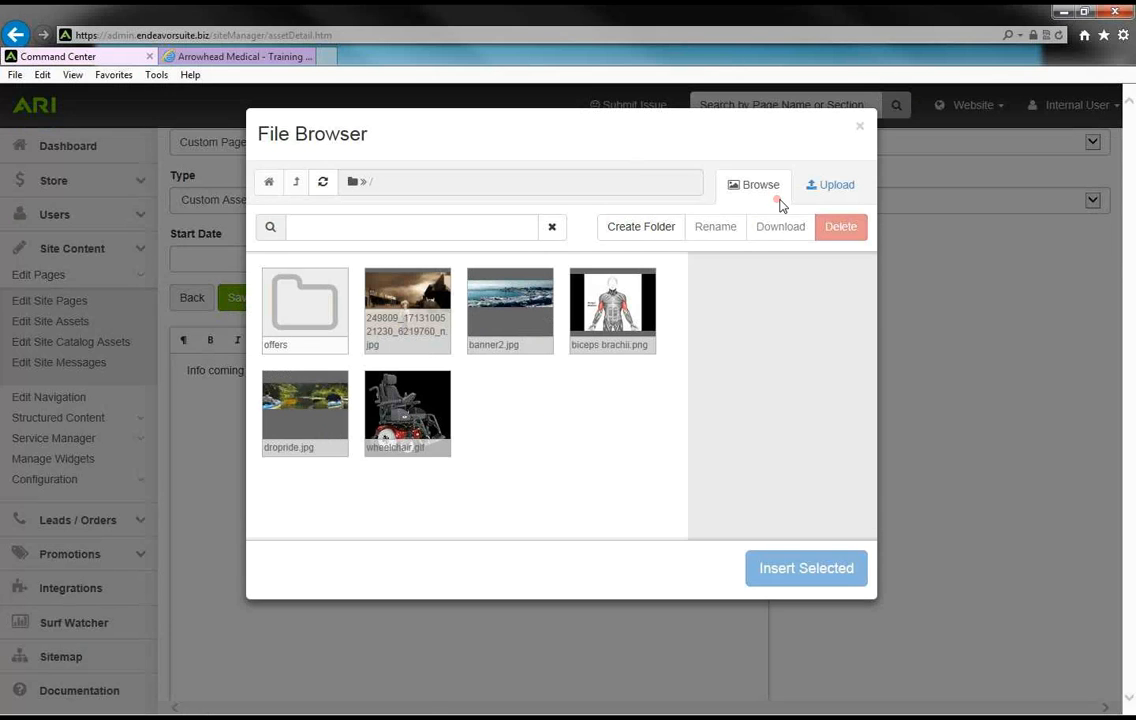
click(828, 188)
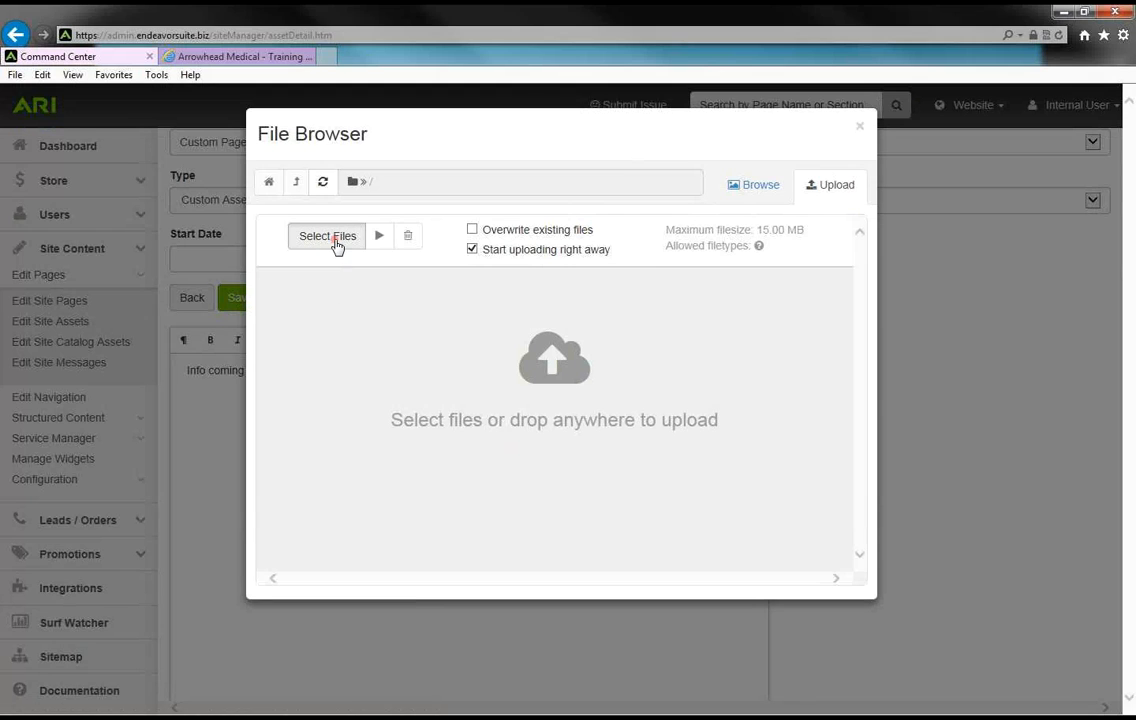
click(337, 246)
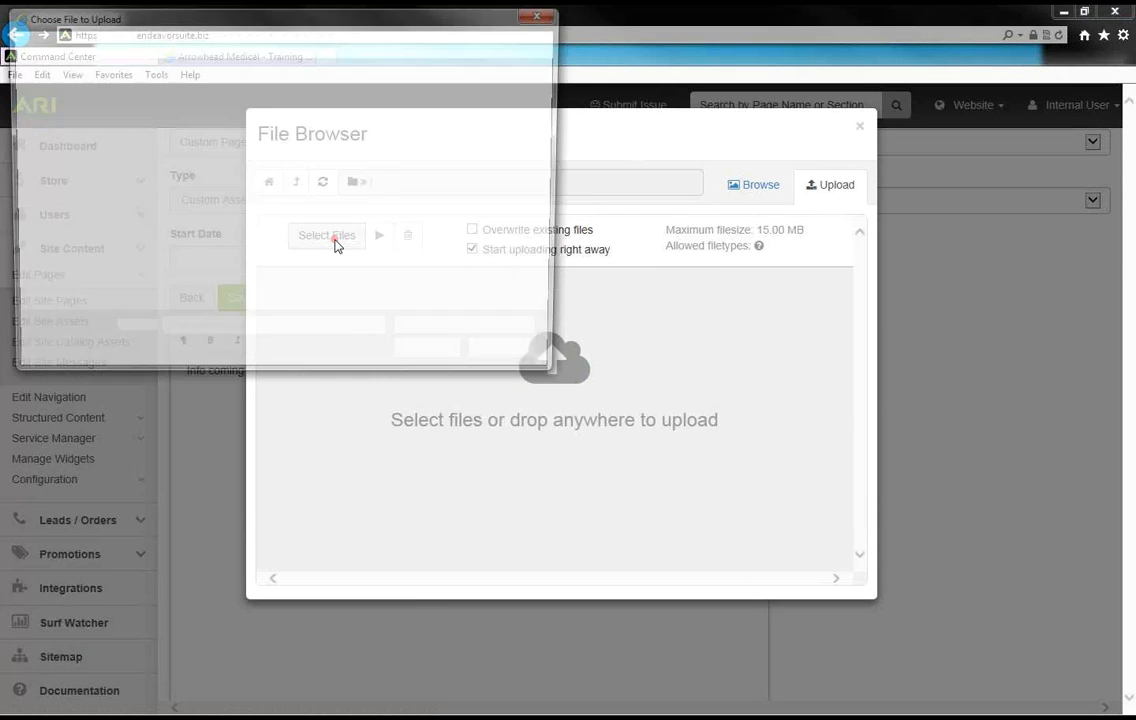
click(70, 229)
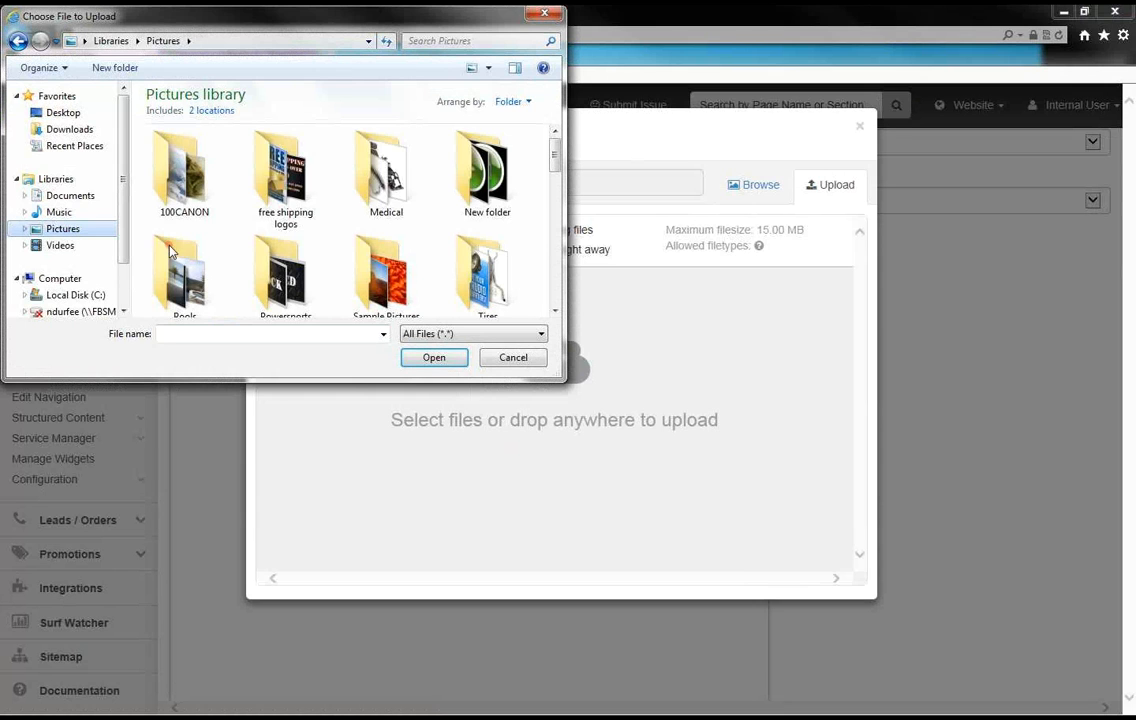
double_click(370, 170)
click(176, 172)
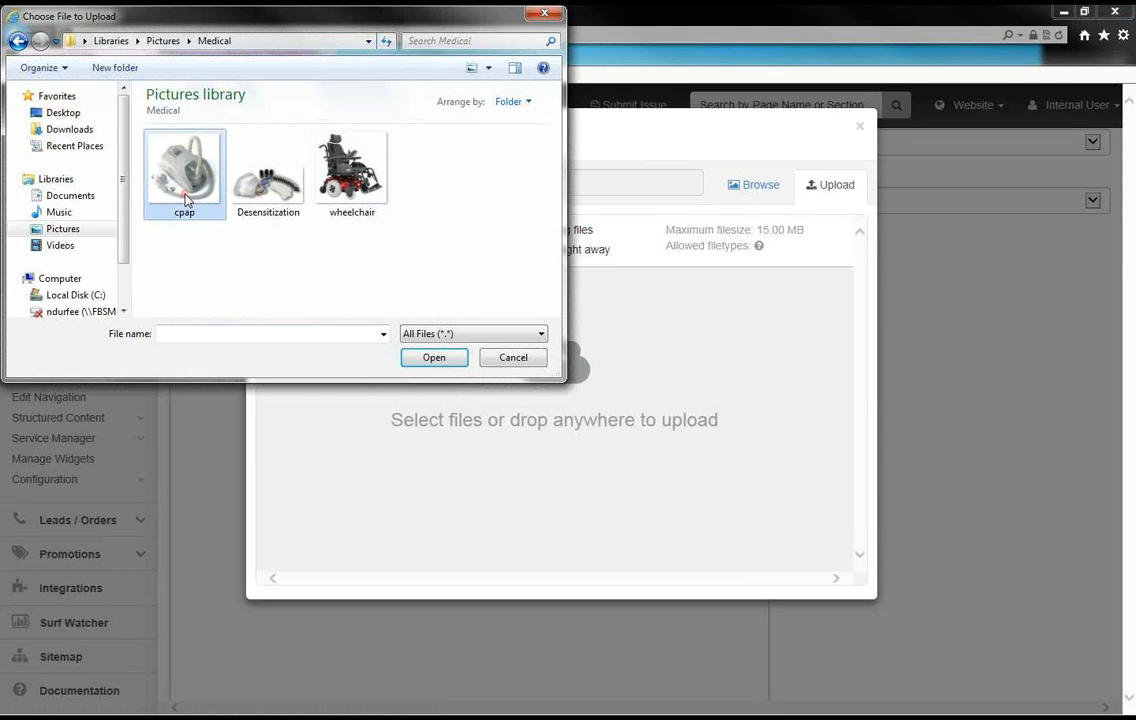
click(428, 358)
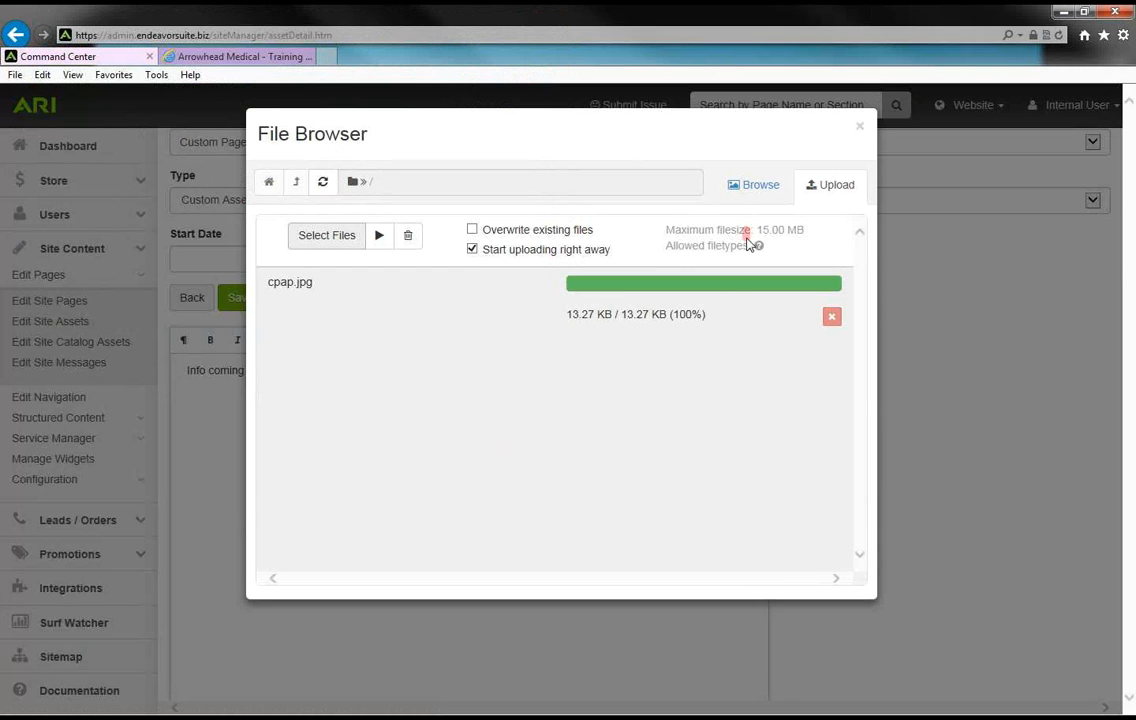
Insert cpap.jpg into the asset's content and put the text "Info coming soon." on the line below the image.
click(755, 196)
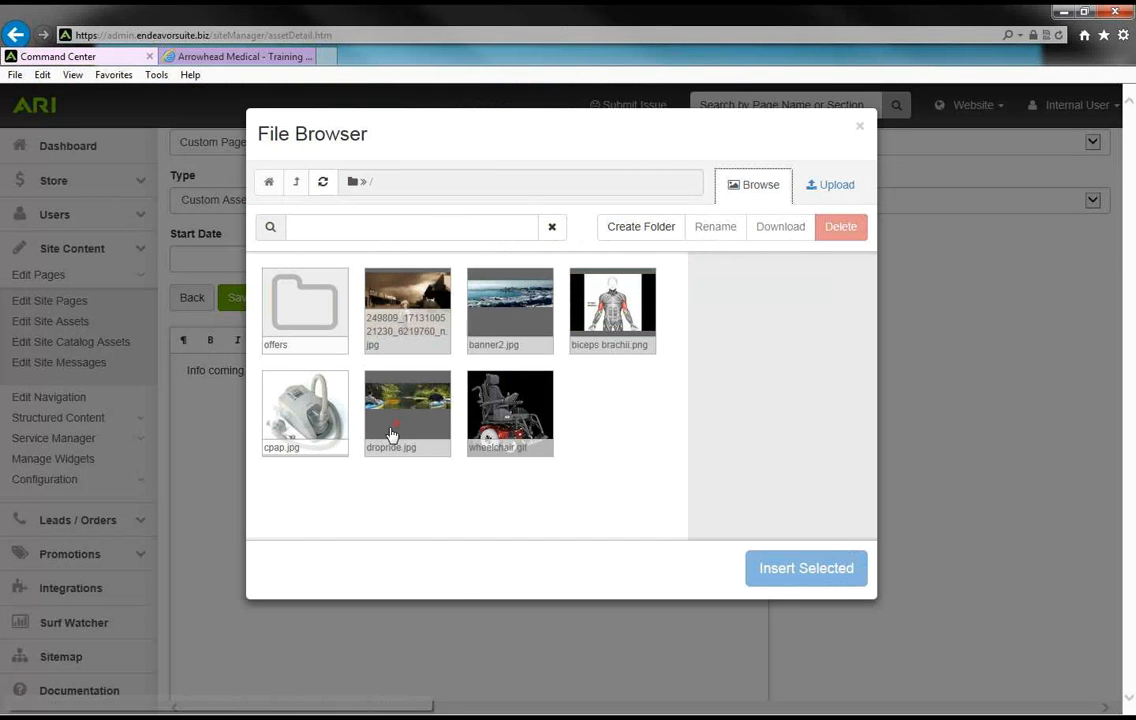
click(303, 415)
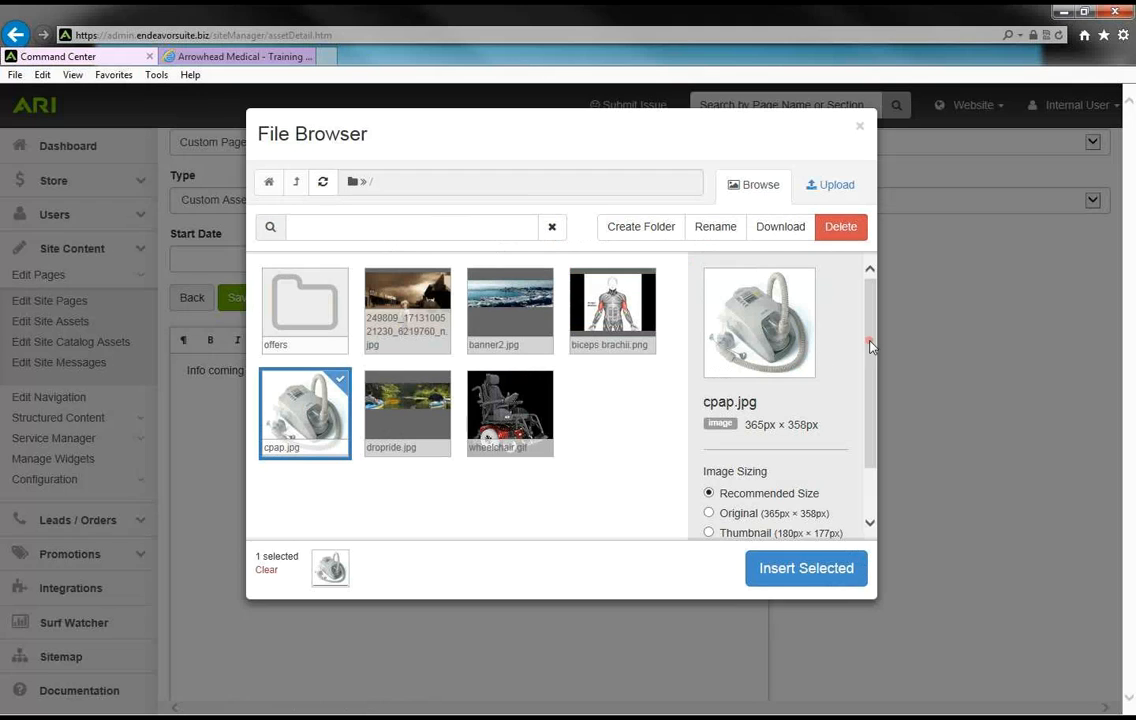
scroll(869, 375, down, 2)
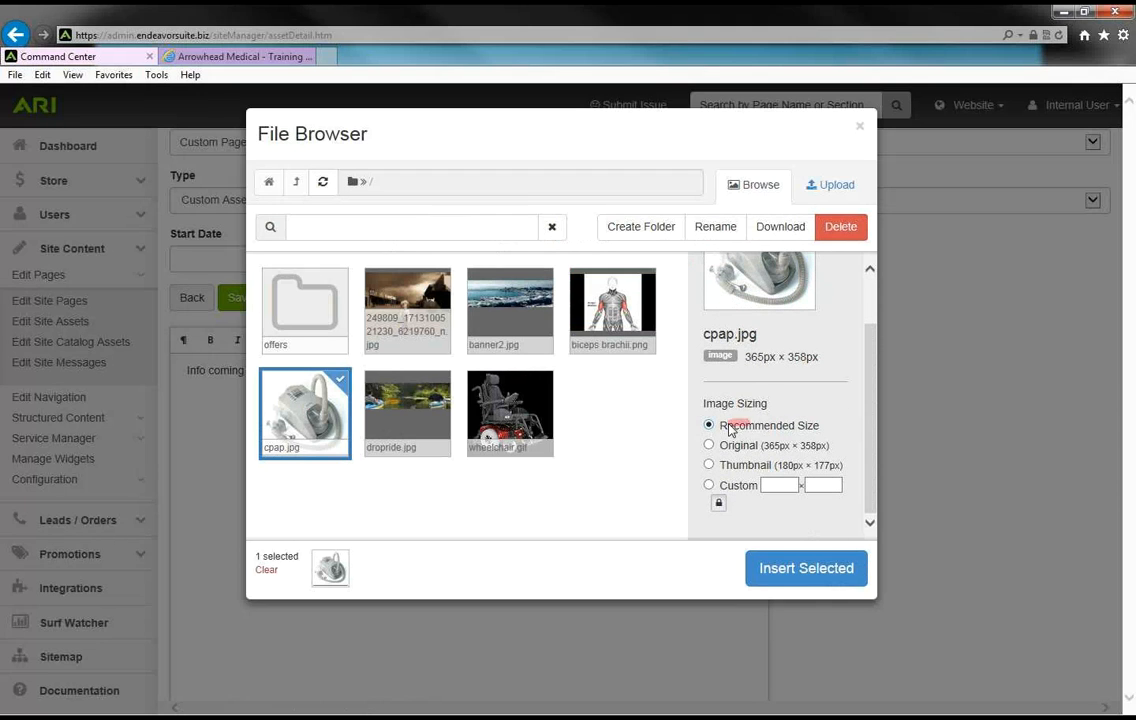
click(708, 425)
click(773, 484)
click(783, 570)
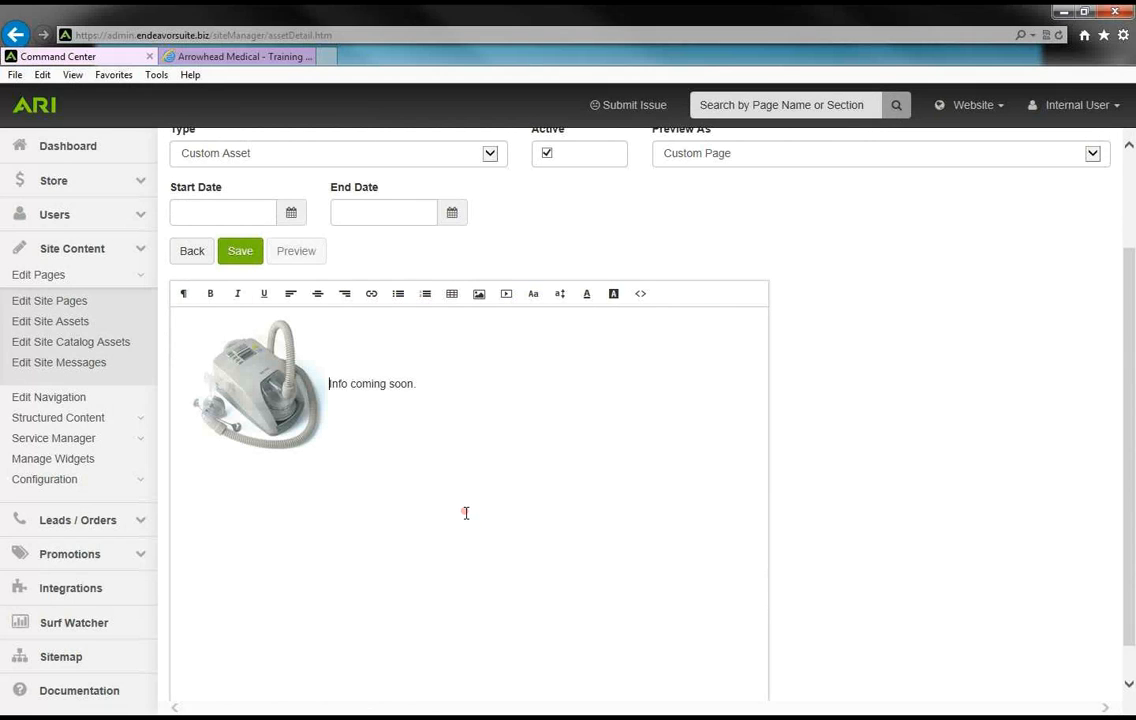
key(Return)
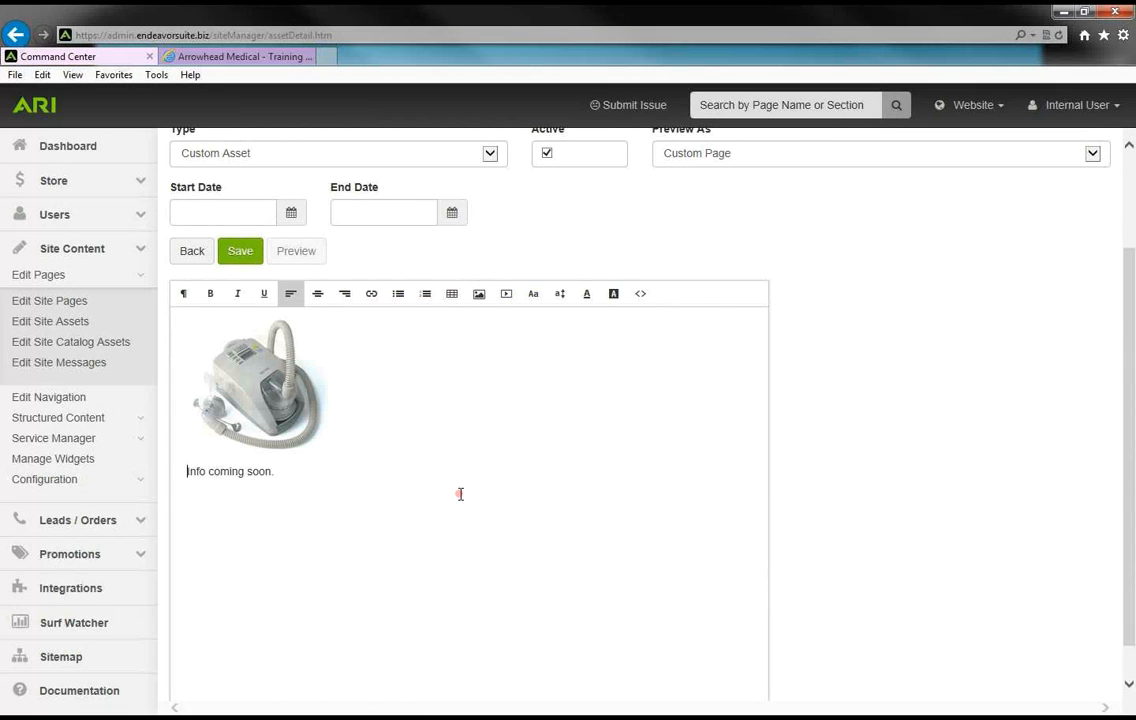
click(284, 386)
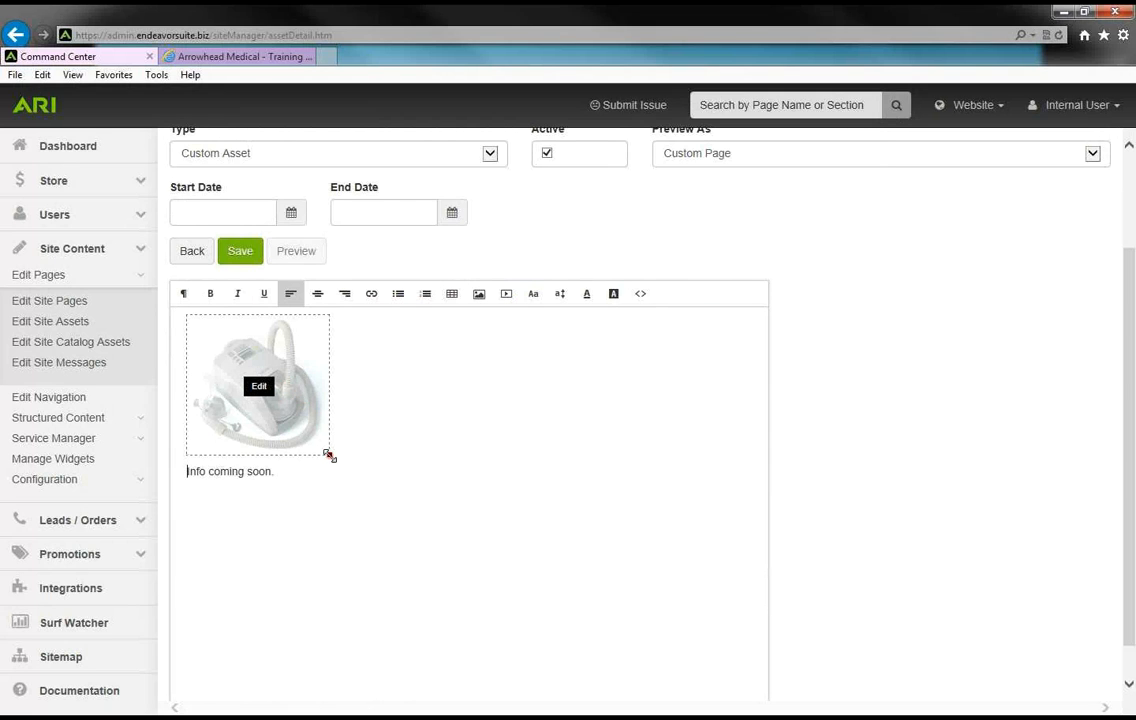
Shrink the cpap image in the asset's content and center the text "Info coming soon." on the line directly below it.
drag(329, 455, 298, 423)
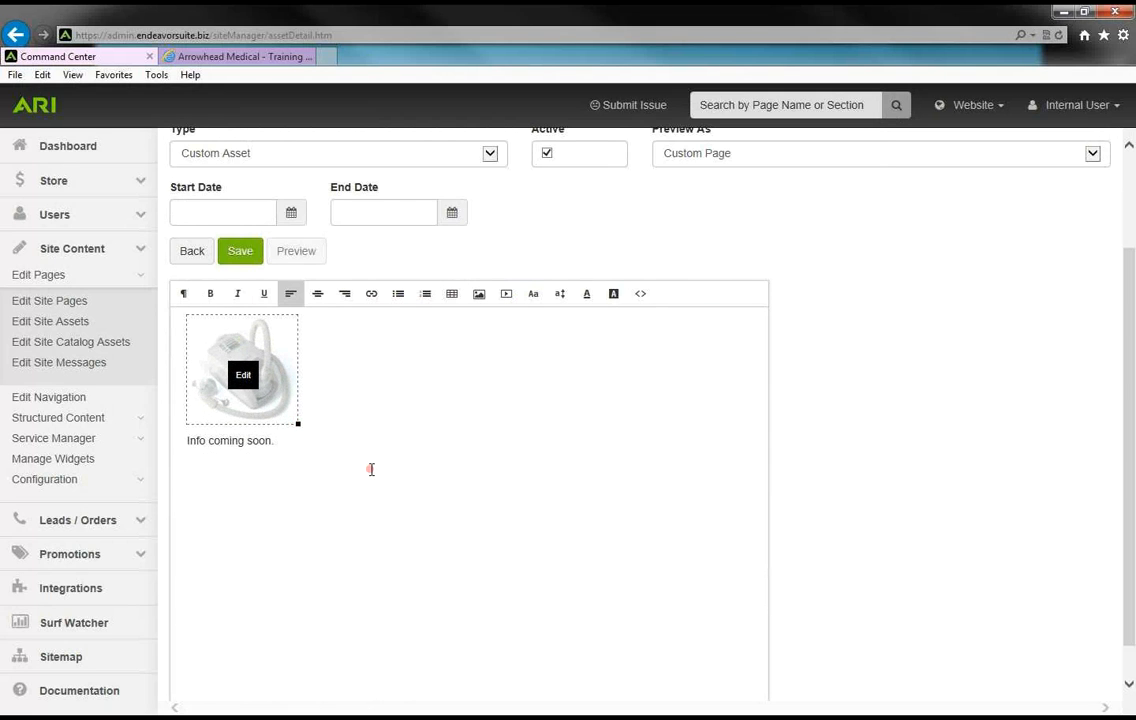
click(319, 299)
key(Return)
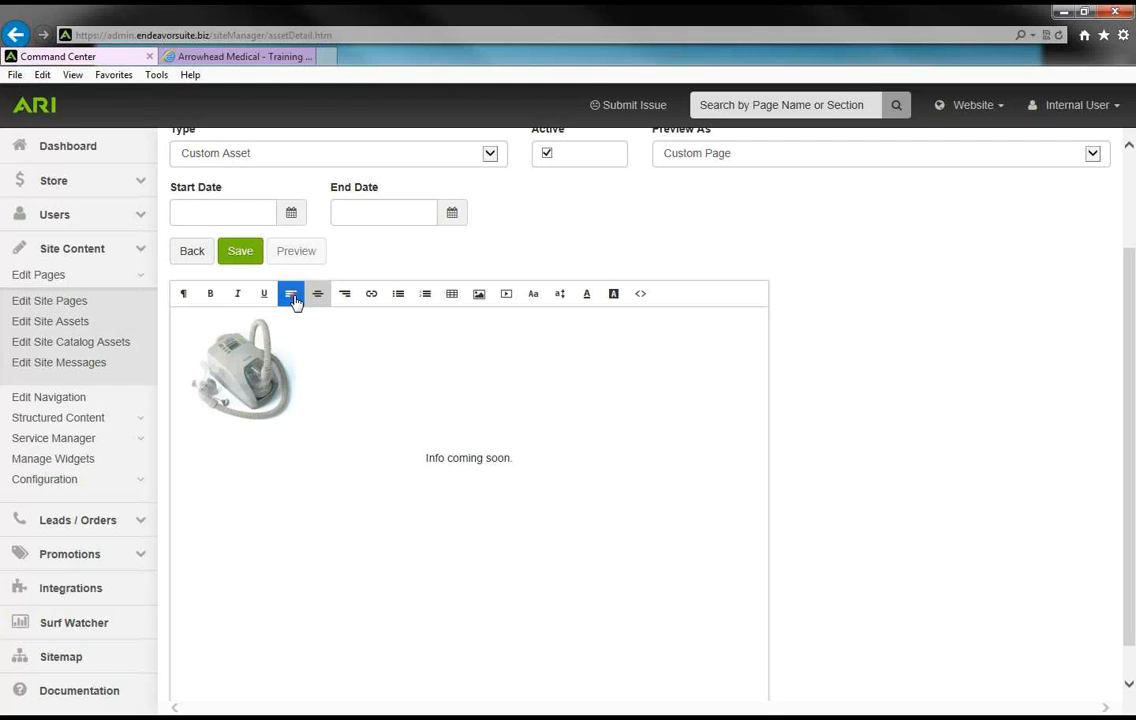
click(292, 296)
click(308, 313)
click(318, 298)
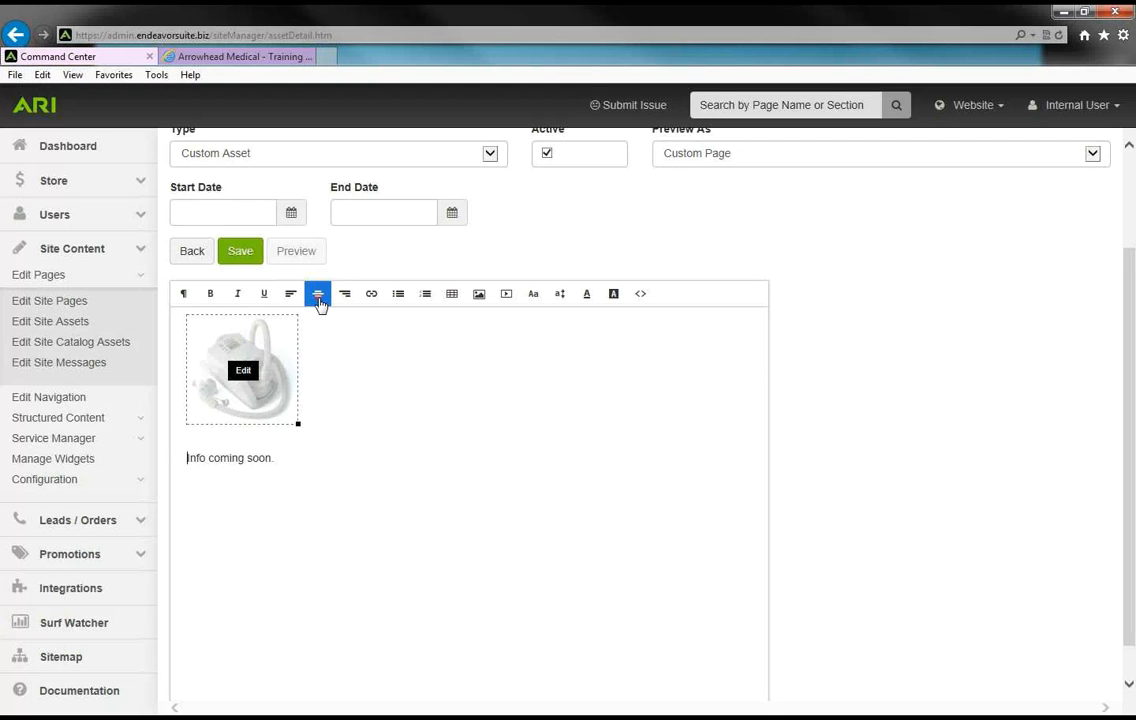
key(Return)
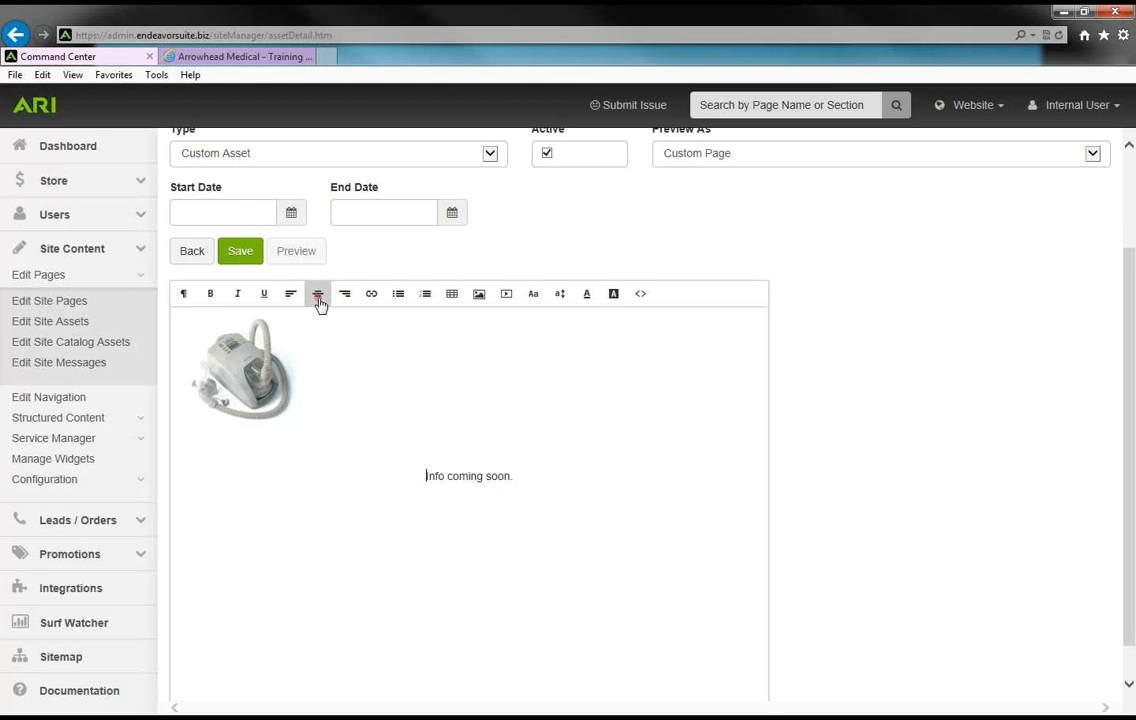
key(BackSpace)
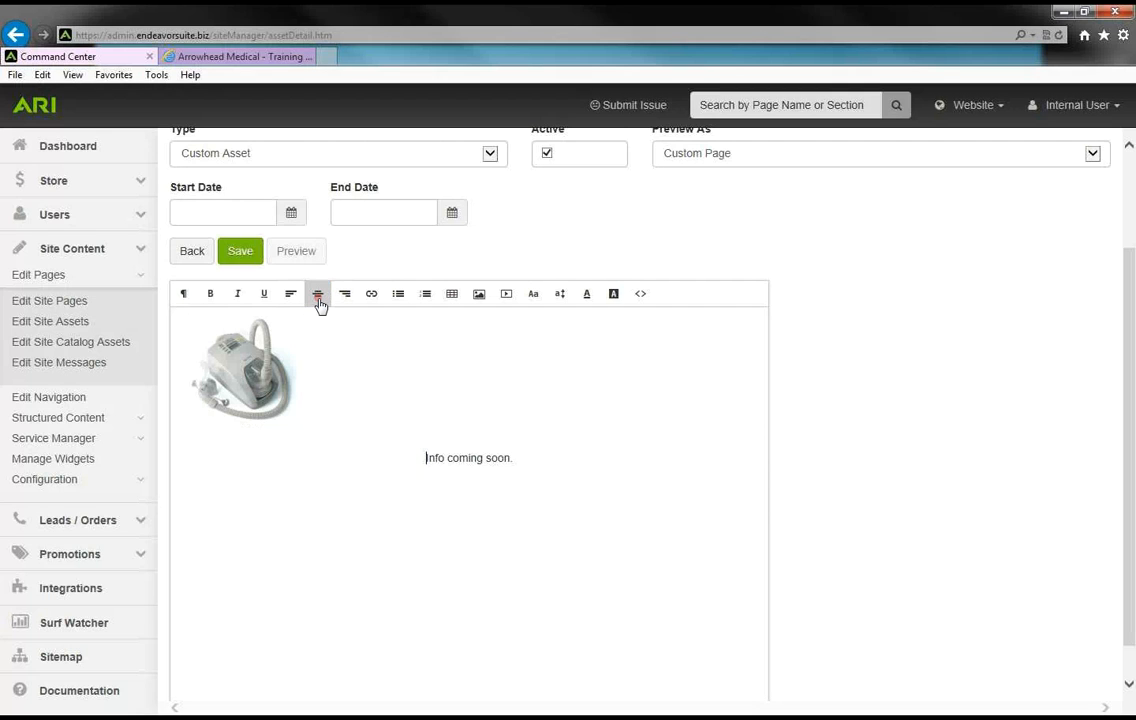
key(BackSpace)
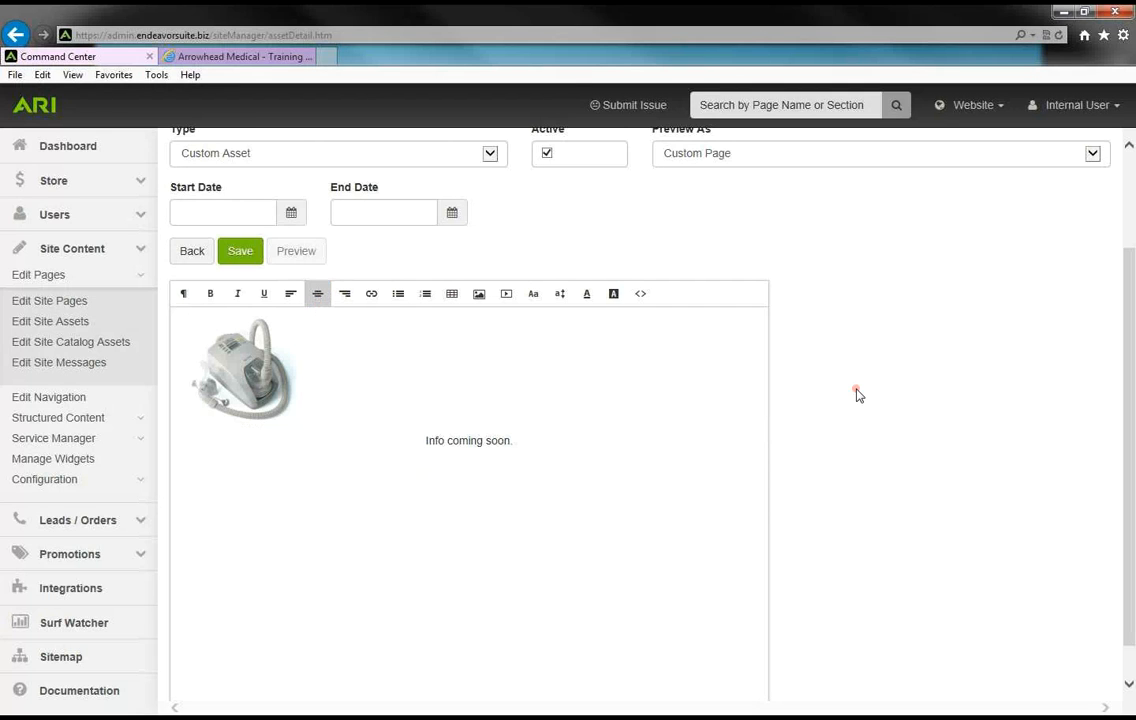
Open the Videos page under About Us from the site page list, make it active and save it.
scroll(840, 398, up, 3)
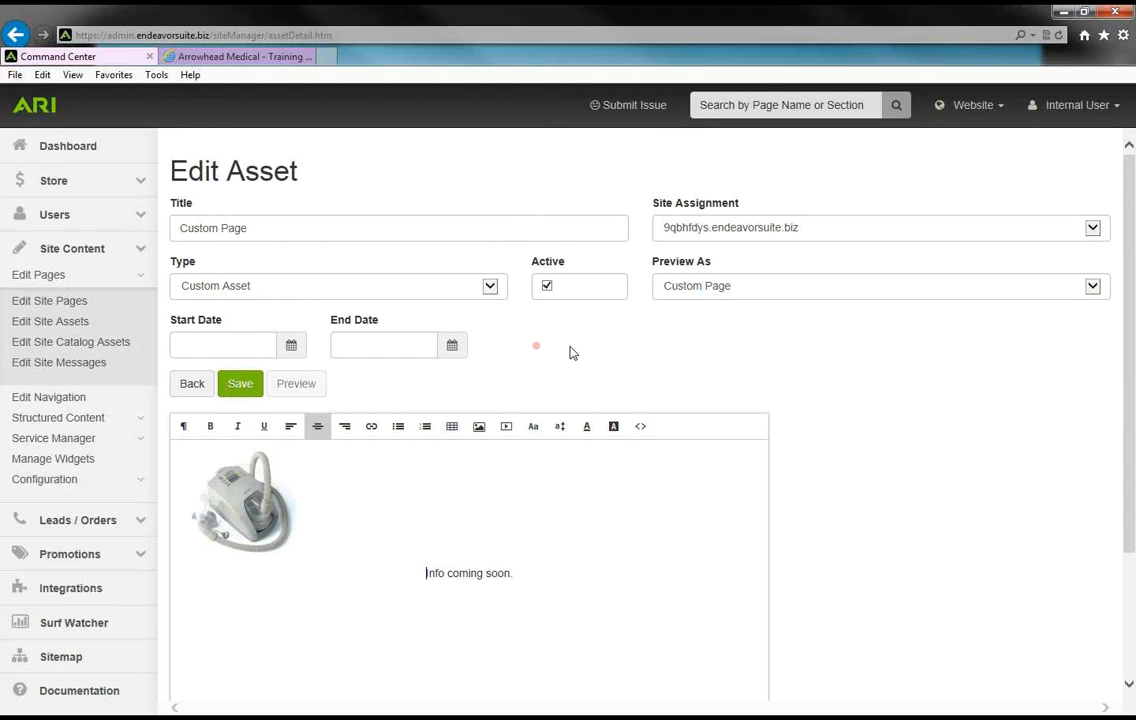
click(63, 301)
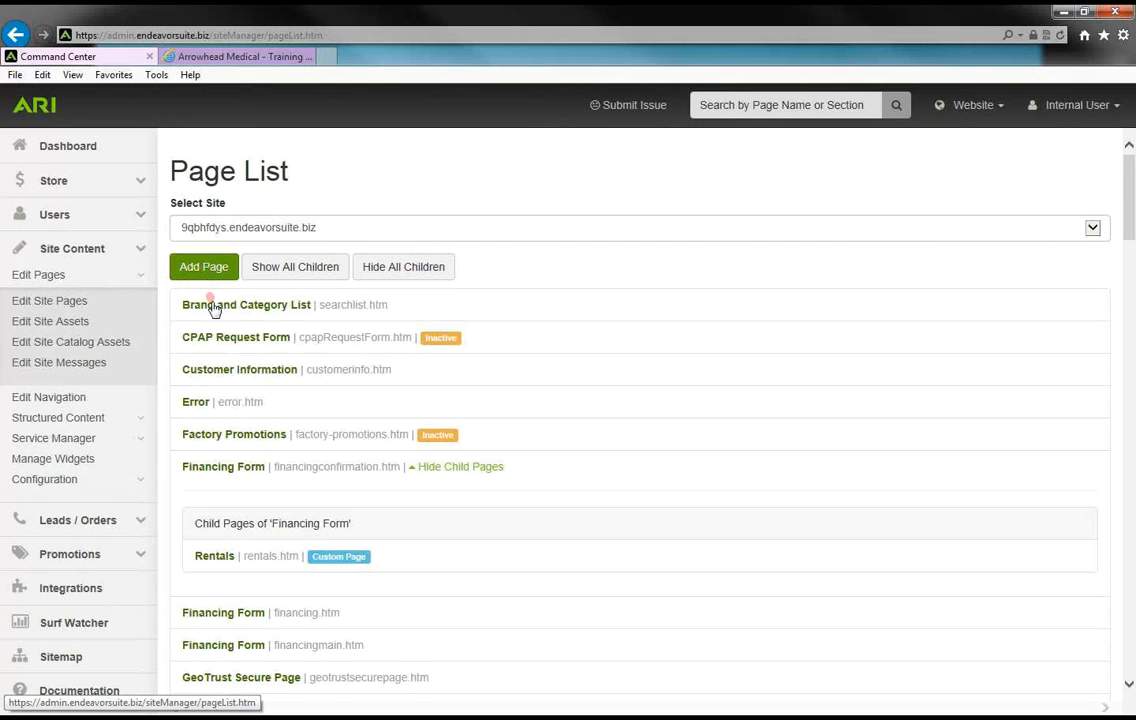
scroll(210, 355, down, 3)
scroll(208, 358, down, 2)
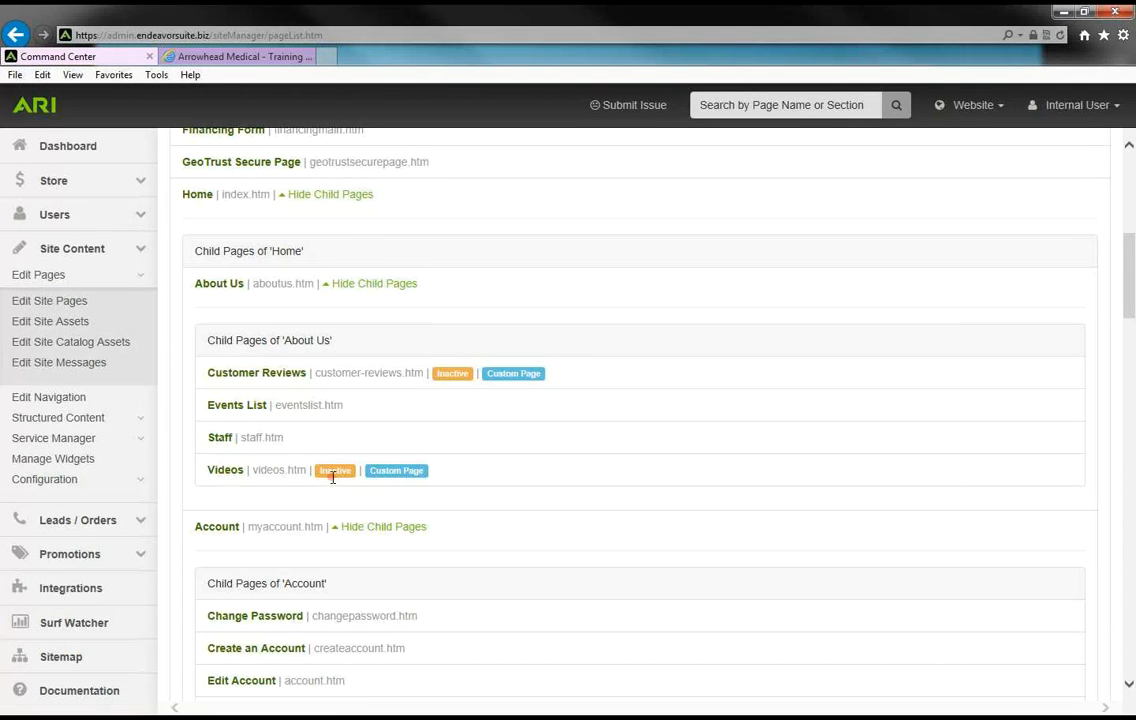
click(226, 471)
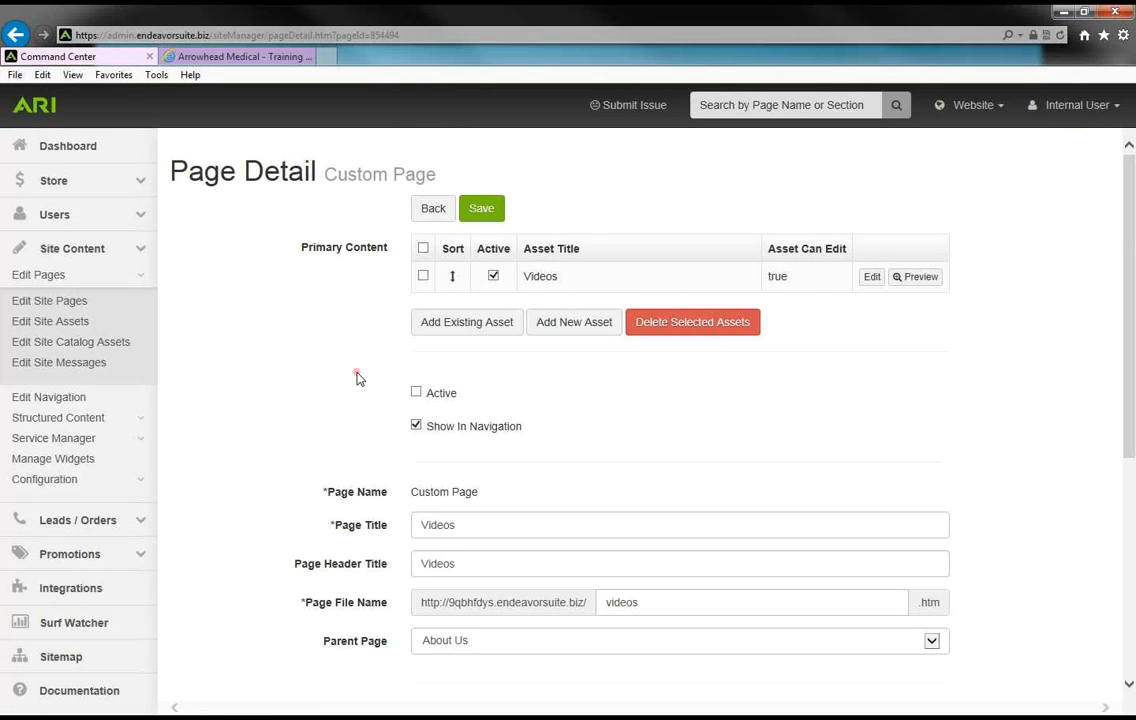
click(416, 393)
click(484, 211)
Open the site's navigation editor and check the Home and About Us submenus on the live site for comparison.
click(143, 277)
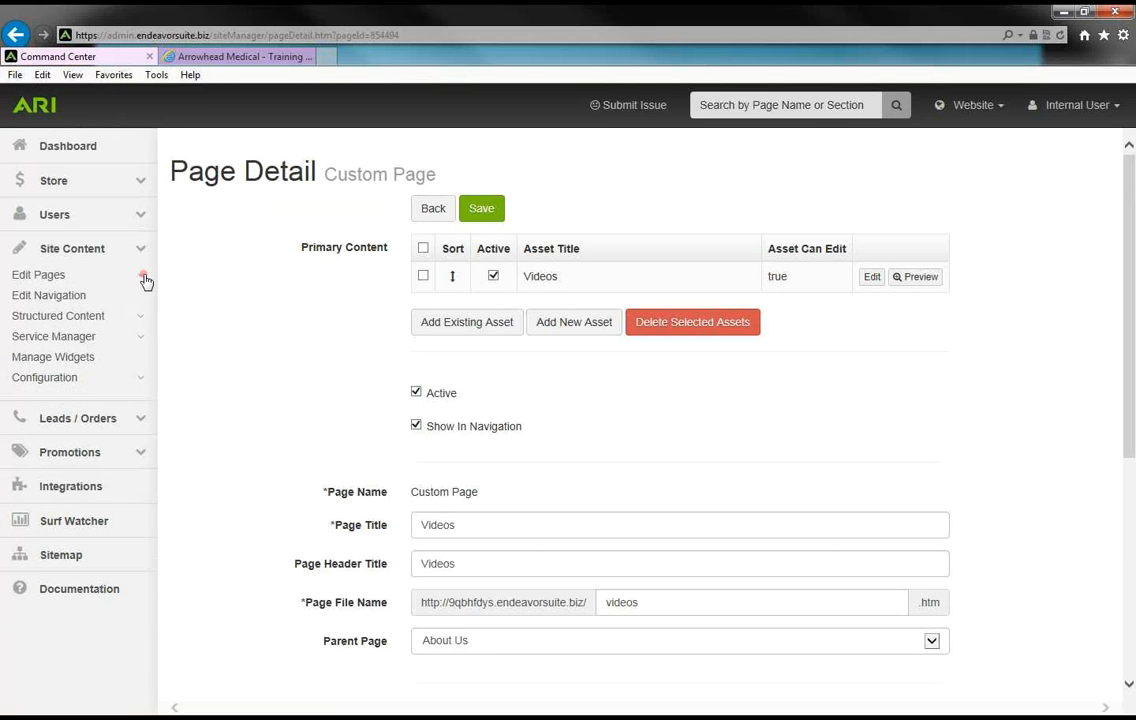
click(60, 296)
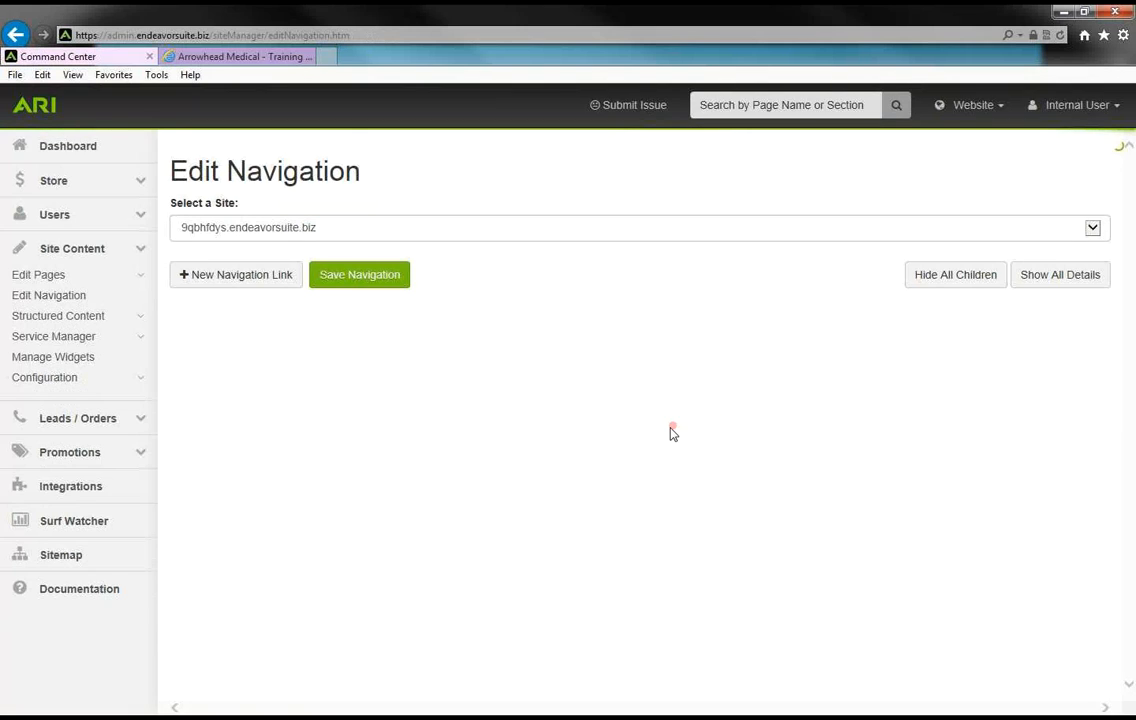
click(300, 56)
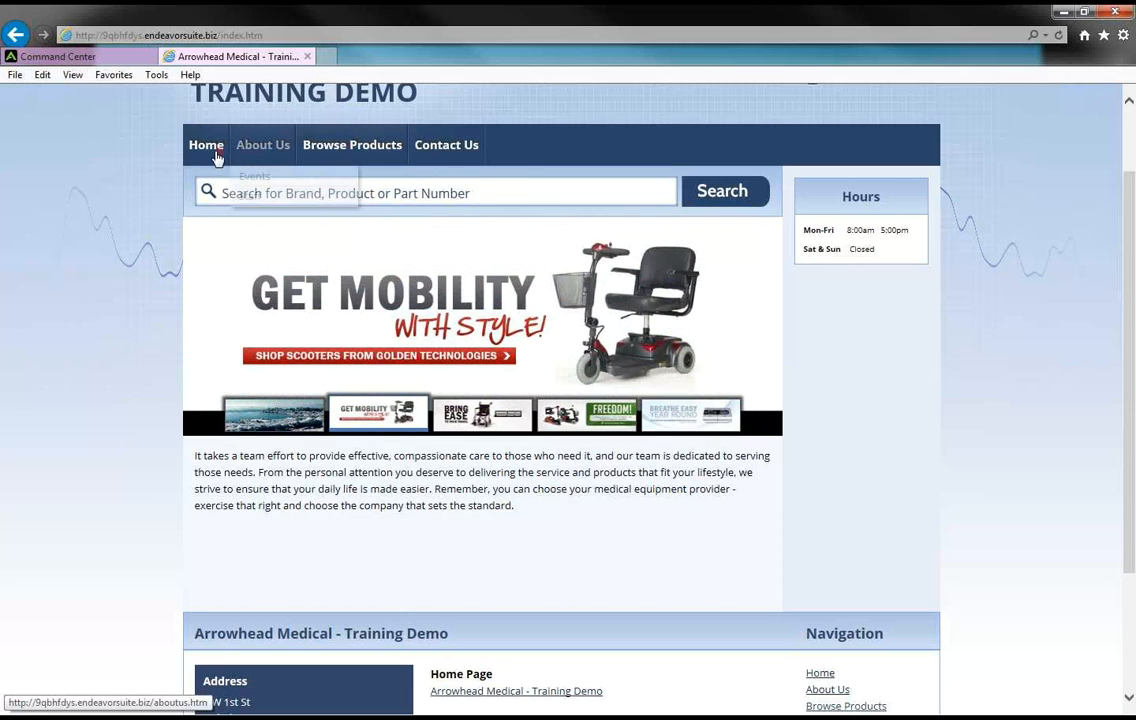
mouse_move(212, 155)
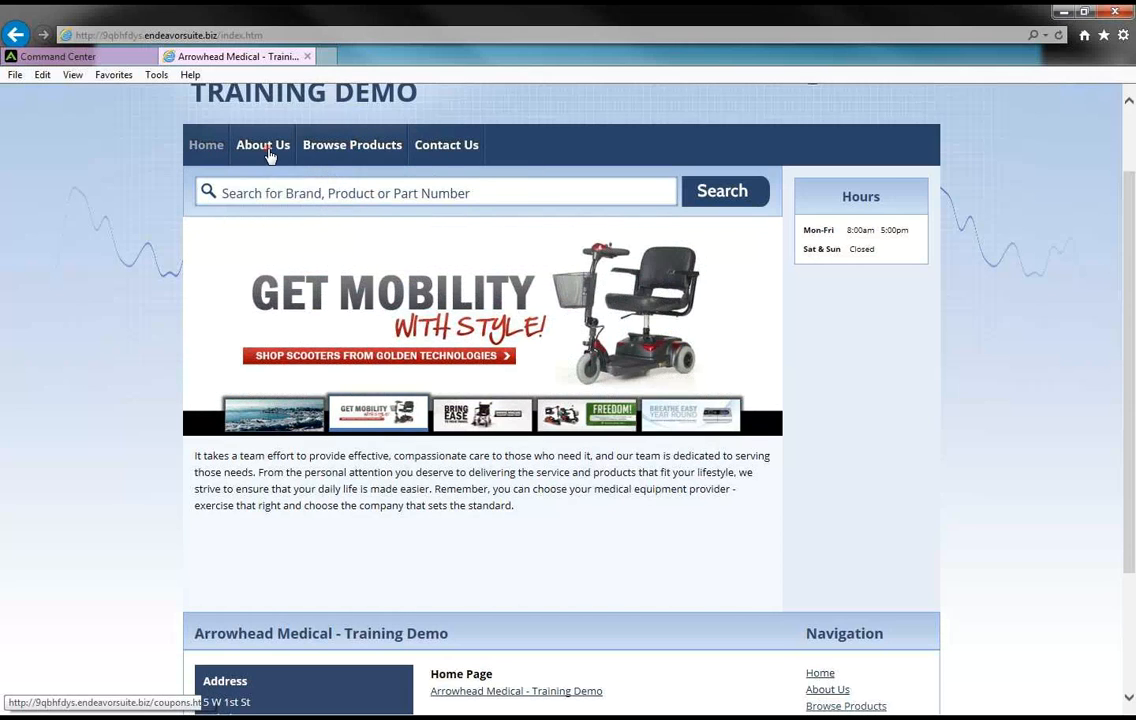
mouse_move(268, 155)
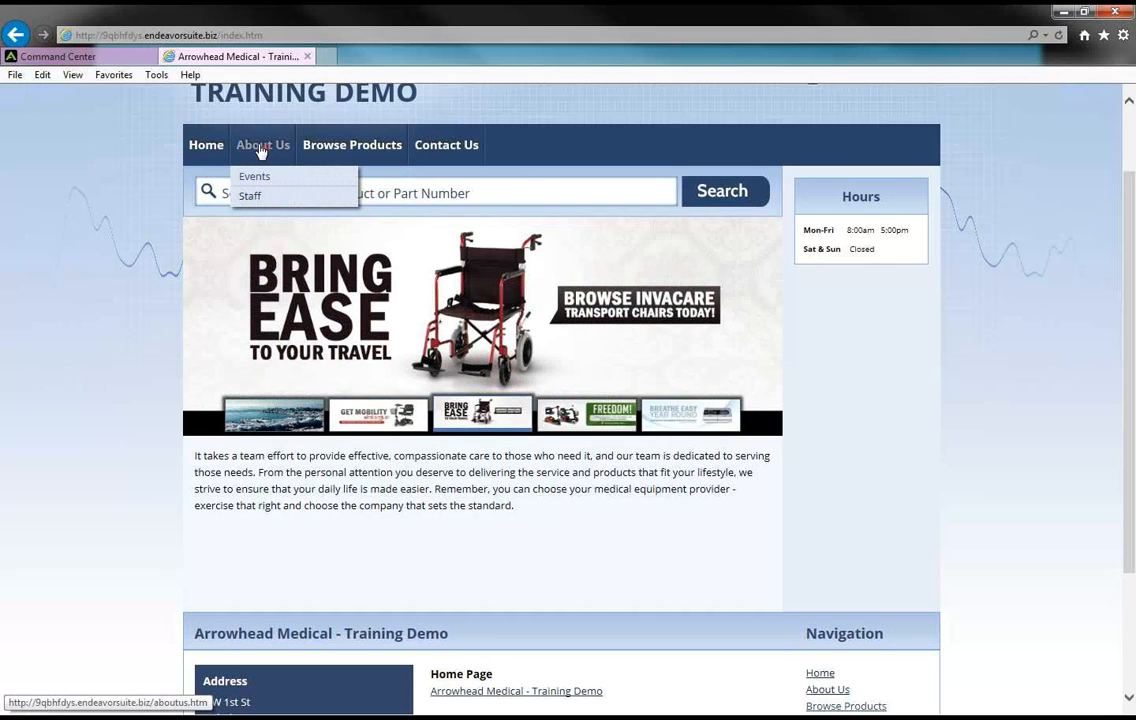
click(128, 57)
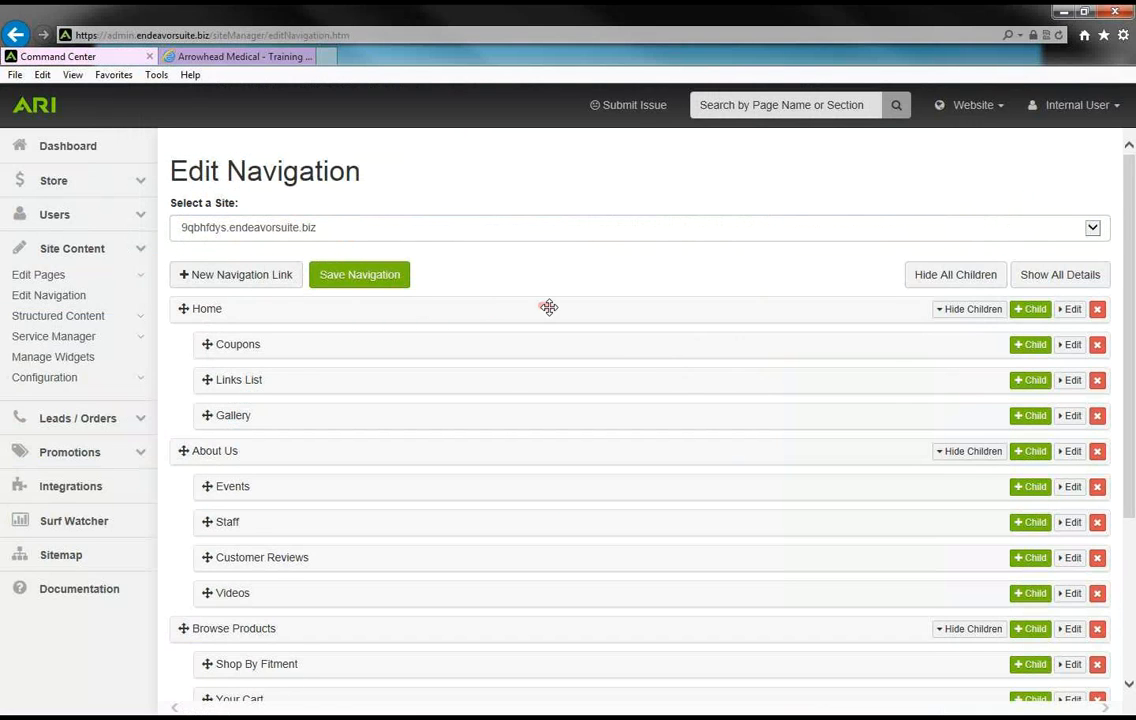
Review the navigation items in the editor and collapse all of their child links.
scroll(547, 314, down, 2)
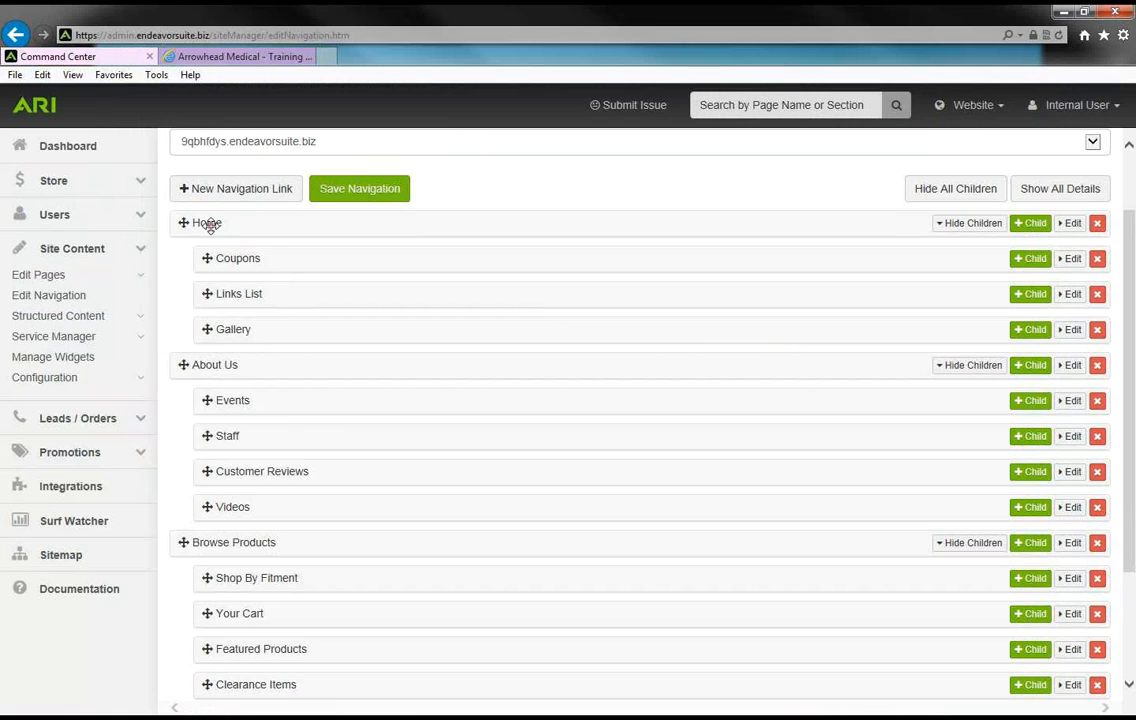
scroll(255, 315, down, 2)
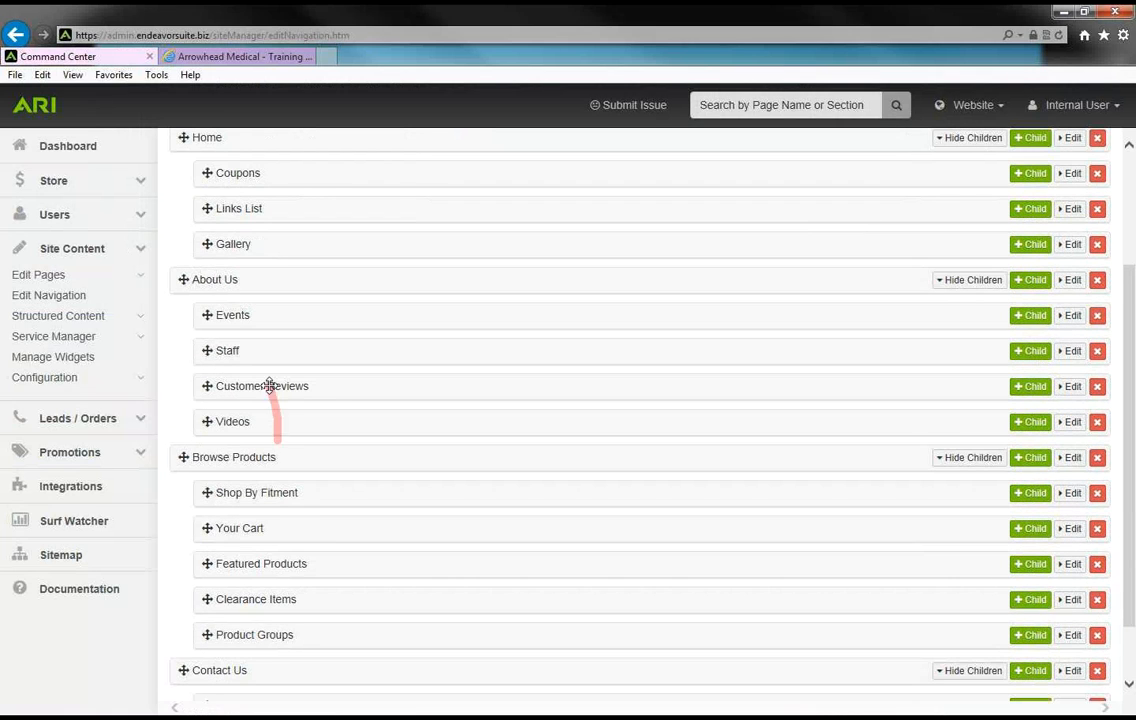
scroll(290, 425, up, 4)
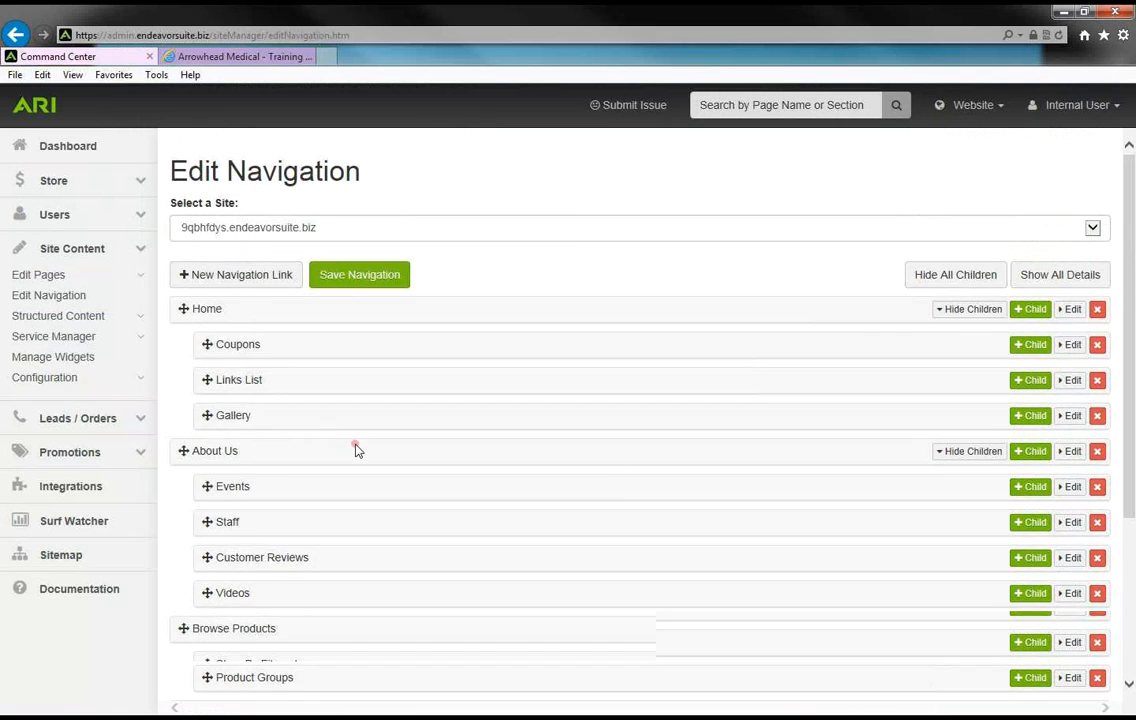
click(930, 277)
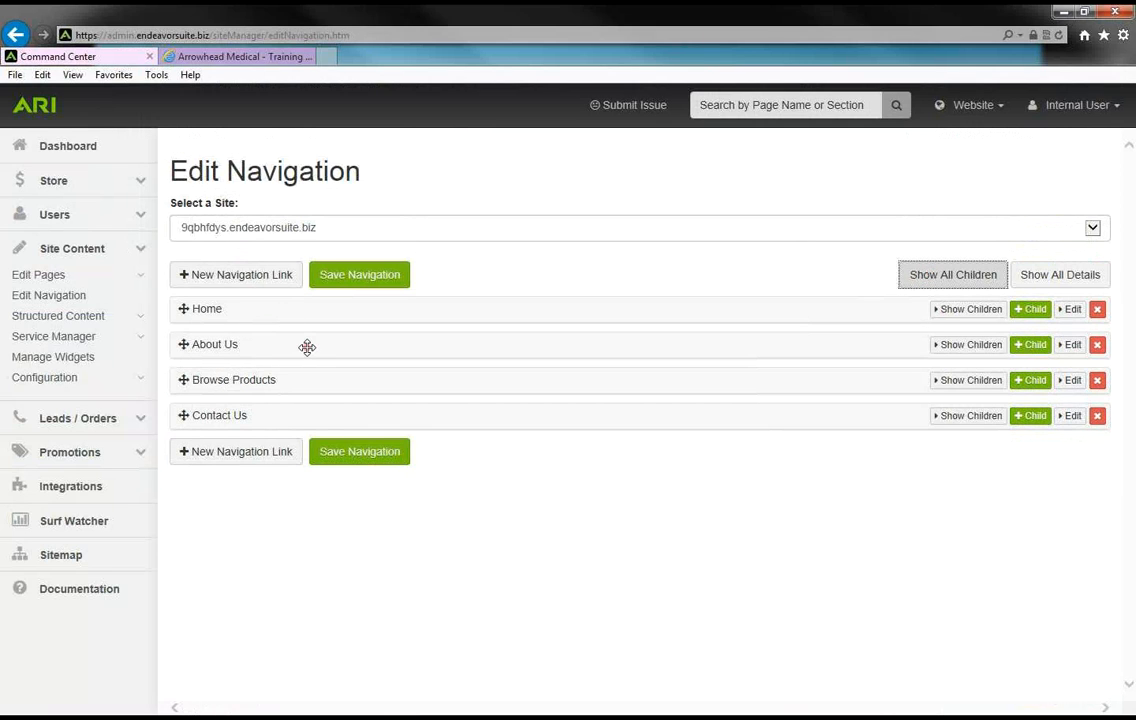
Add a new top-level navigation link to the site page Map (map.htm) and save the navigation.
click(188, 284)
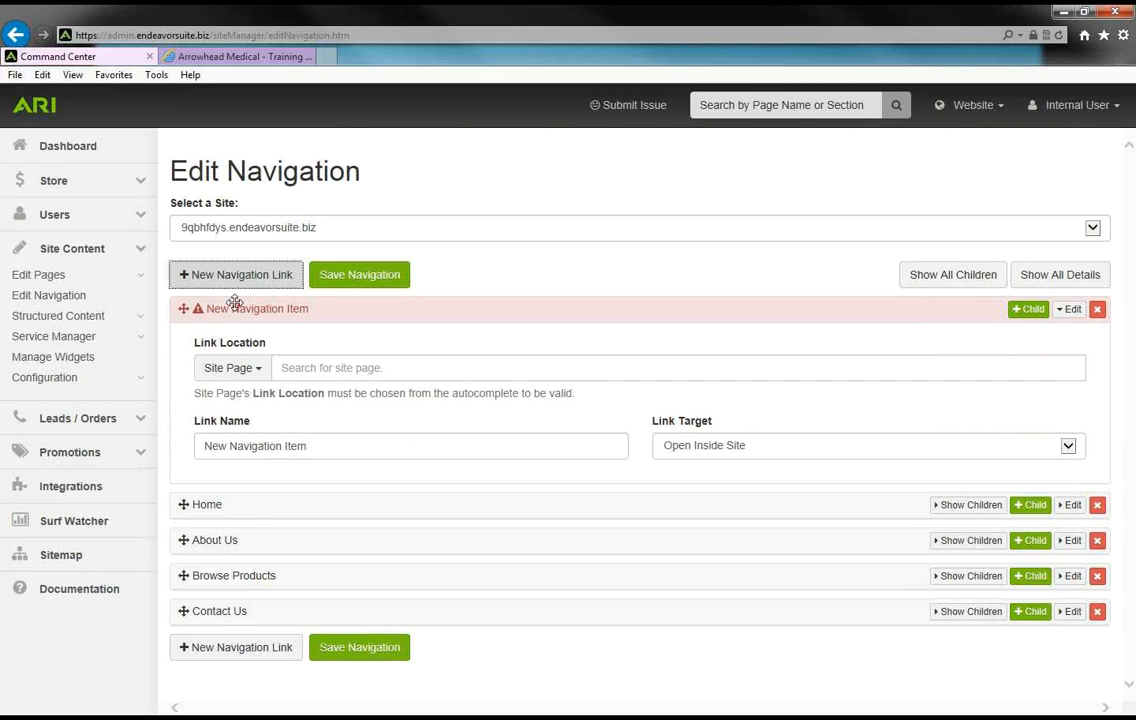
click(305, 368)
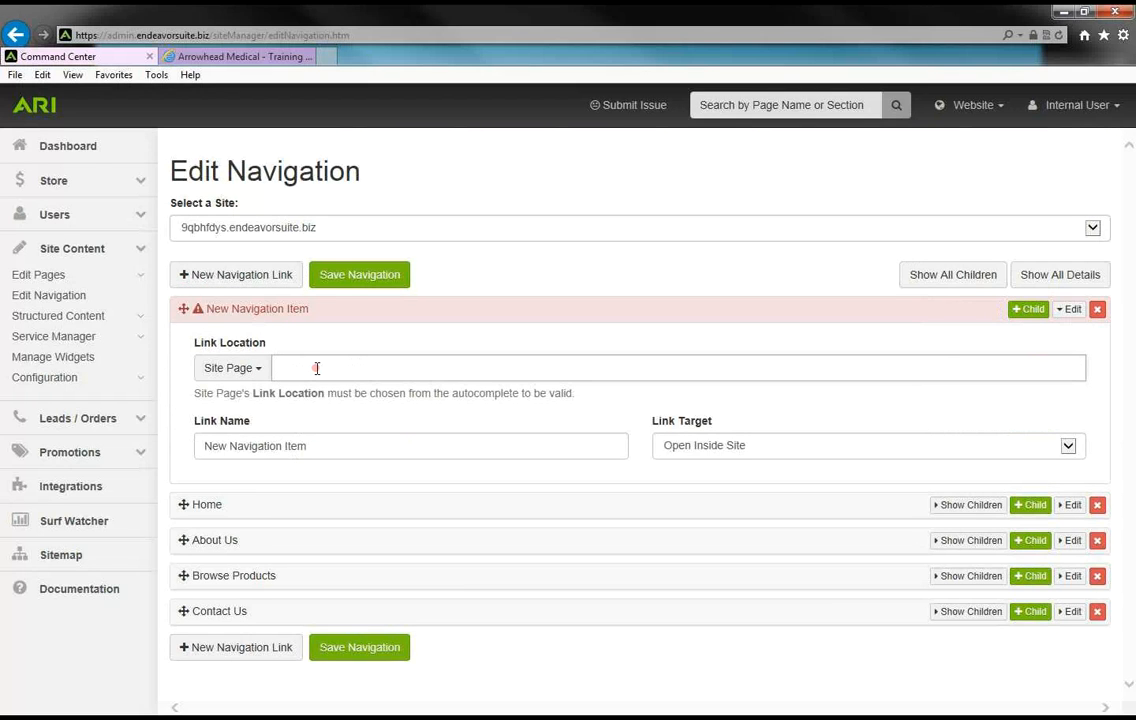
text(Map)
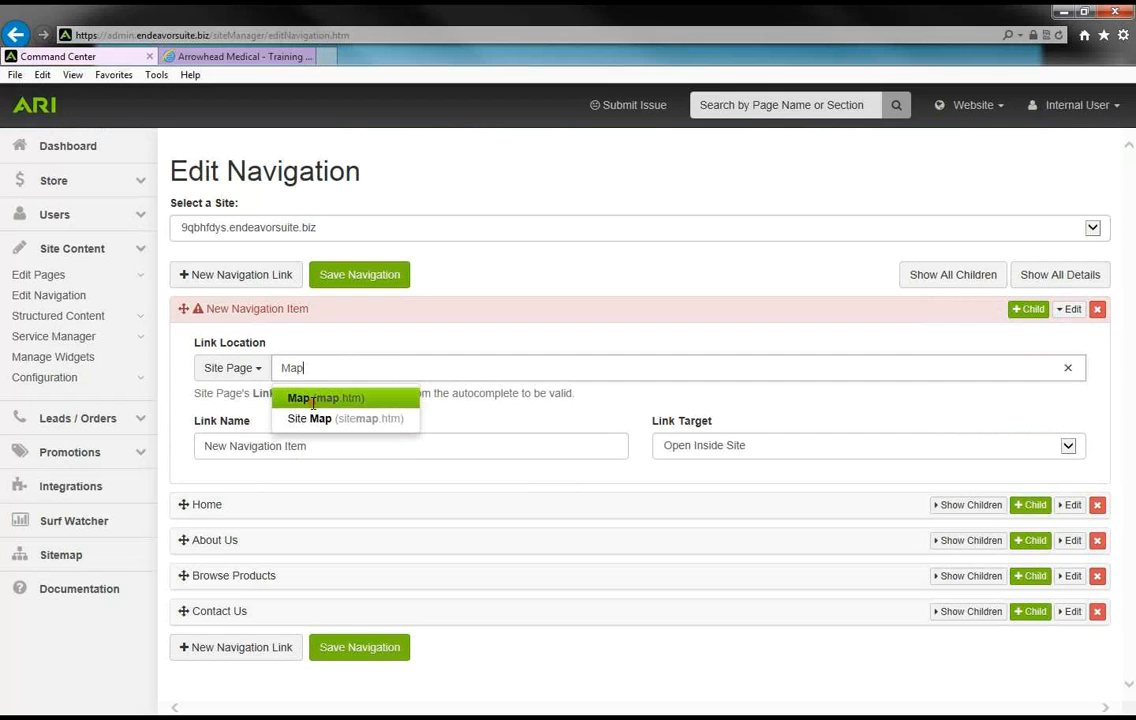
click(313, 400)
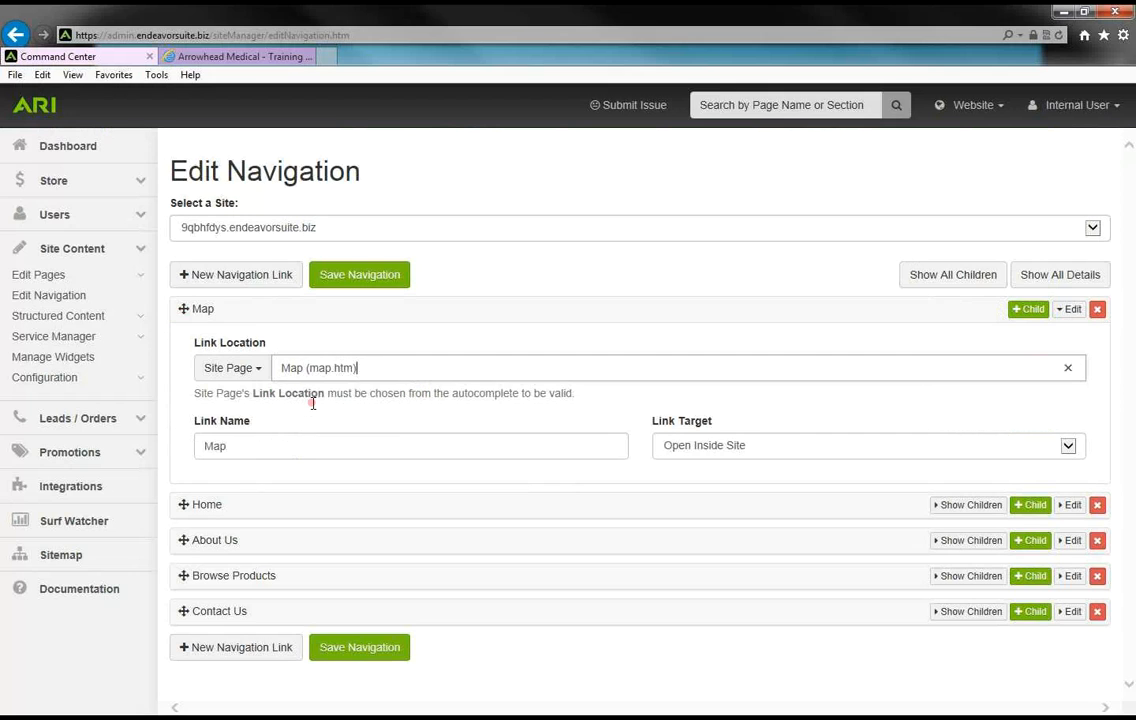
click(230, 448)
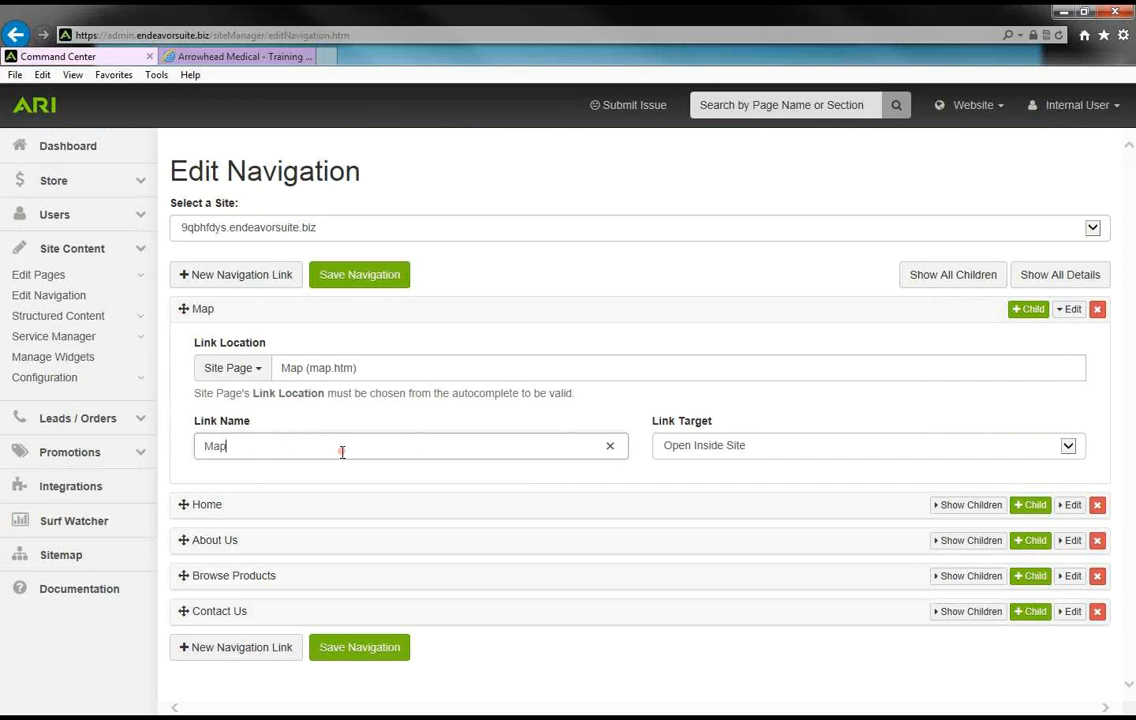
click(362, 286)
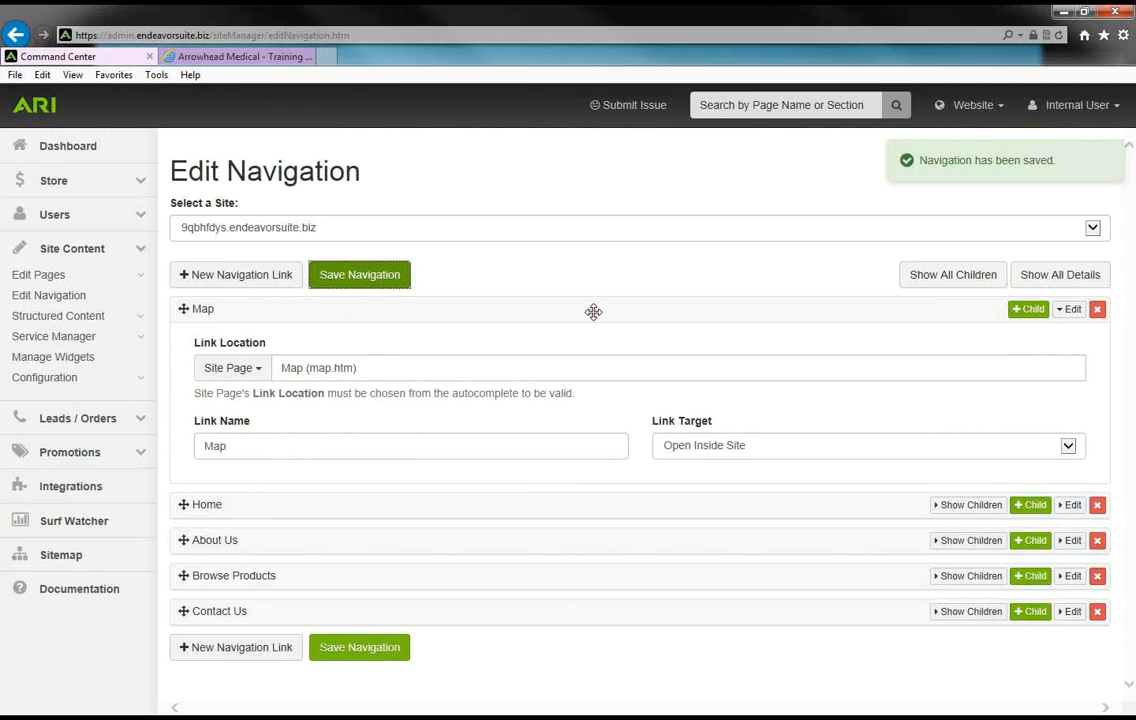
Collapse the Map link's details, move the link below Contact Us and save the navigation.
click(1069, 310)
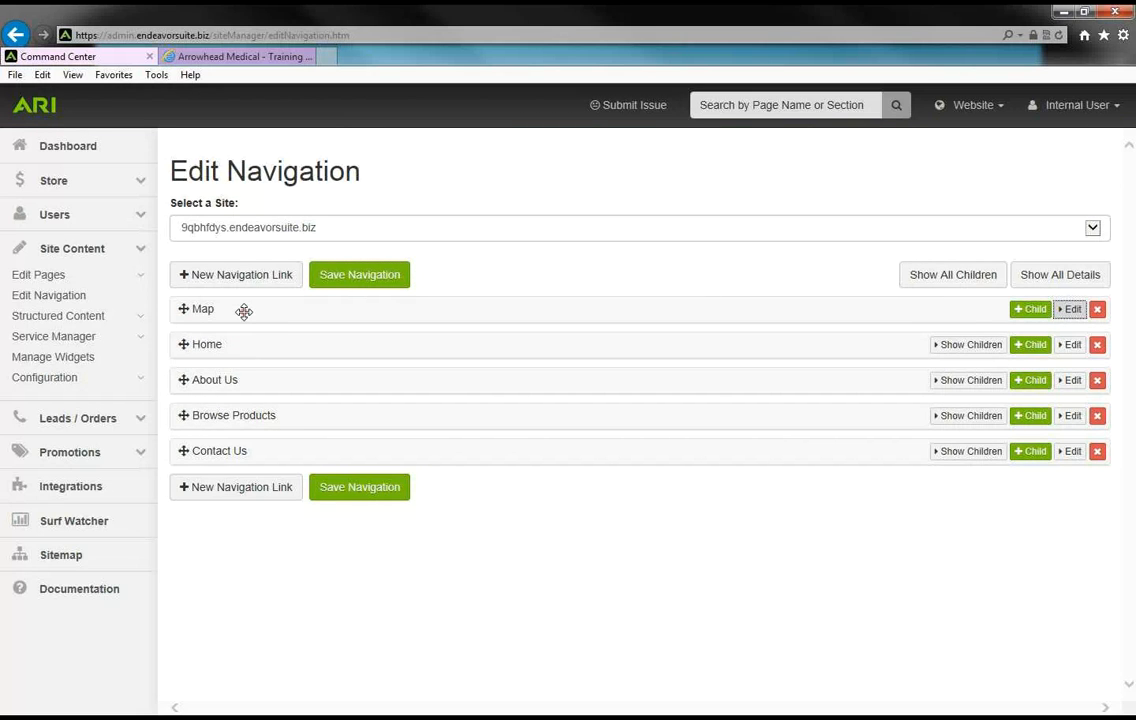
drag(244, 311, 290, 472)
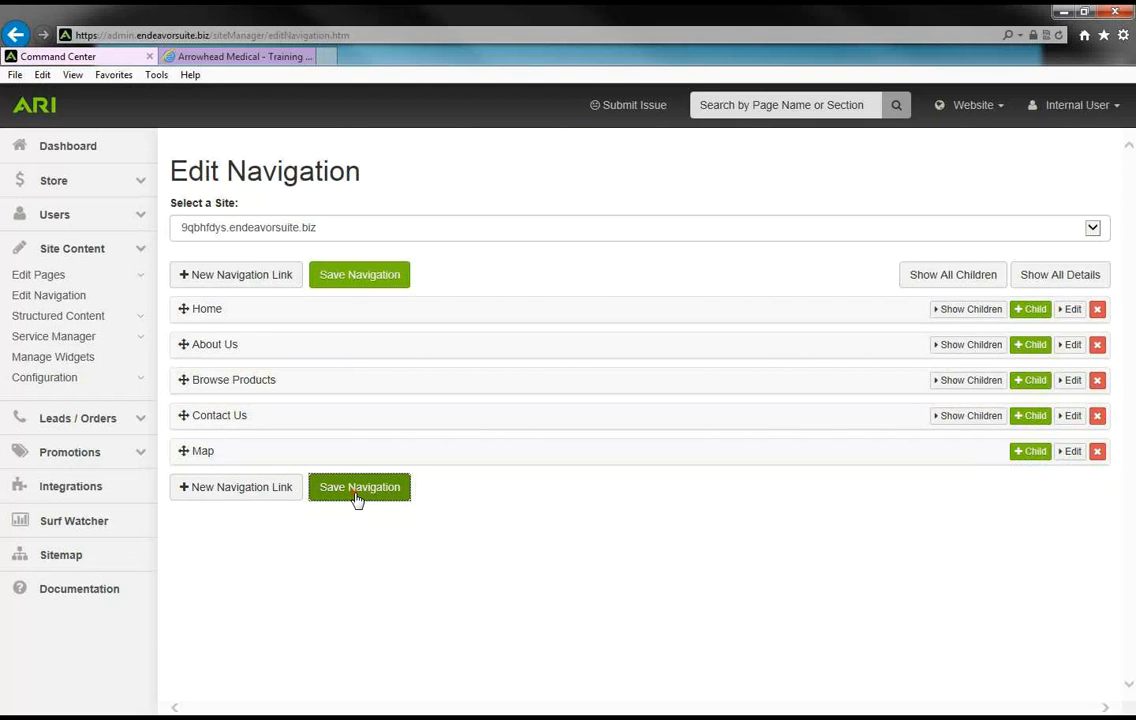
click(357, 498)
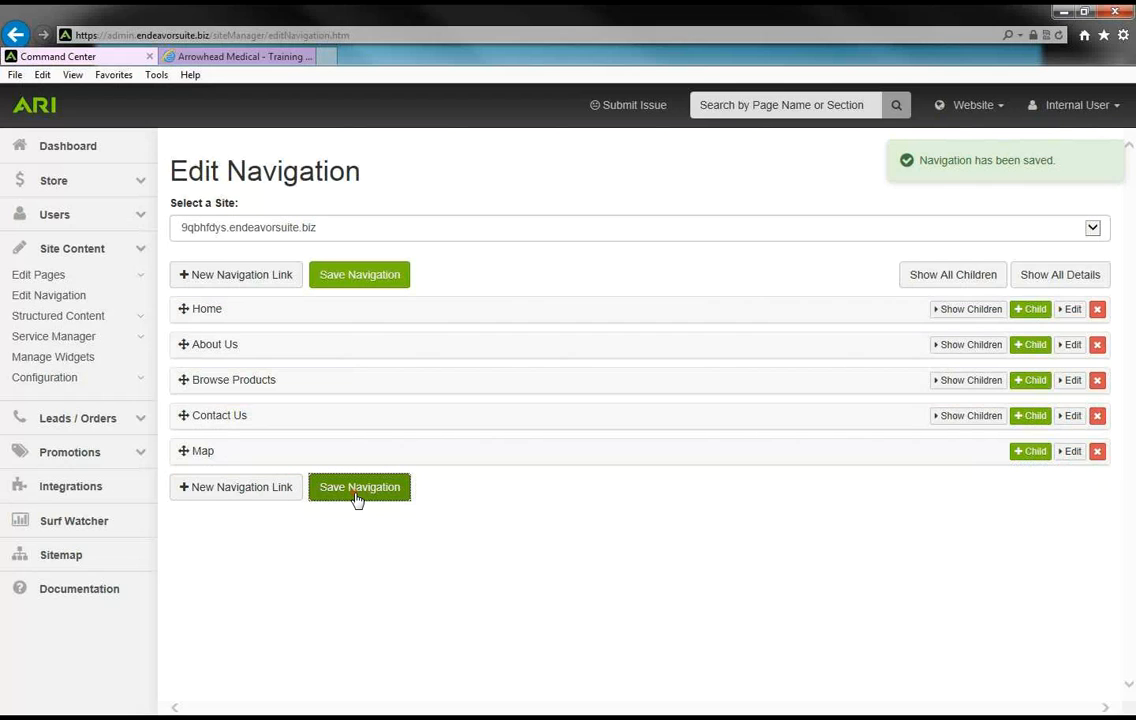
Expand the child links of Home and delete the Gallery link from them.
click(956, 312)
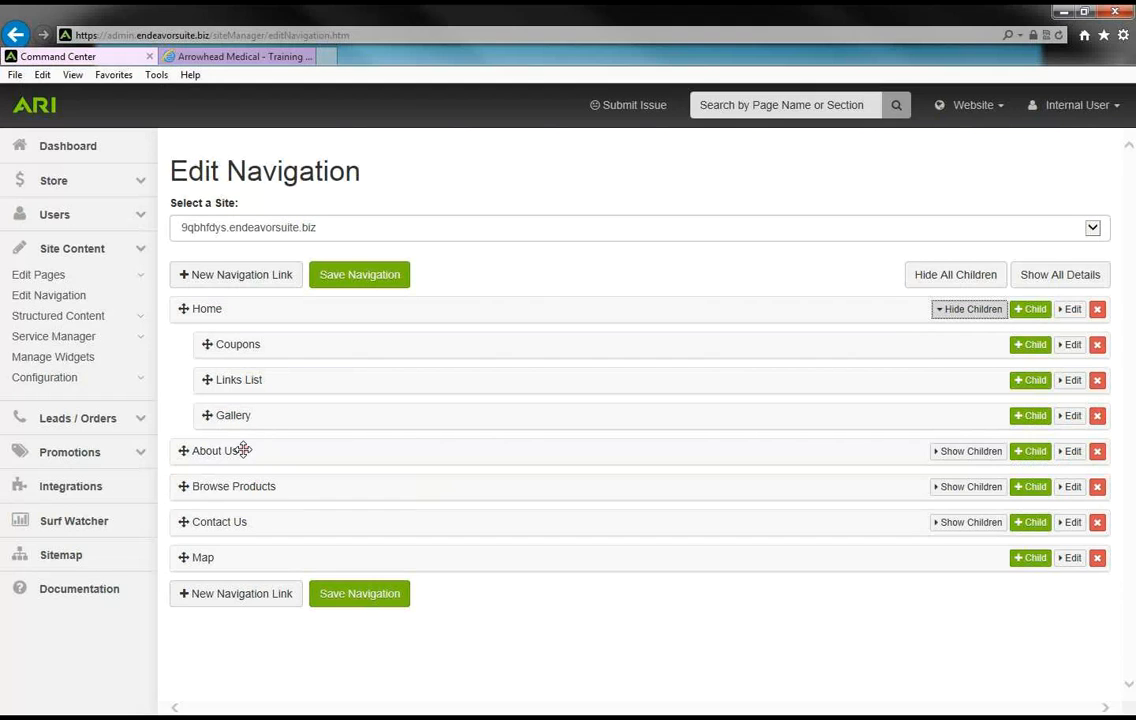
click(1097, 417)
click(757, 262)
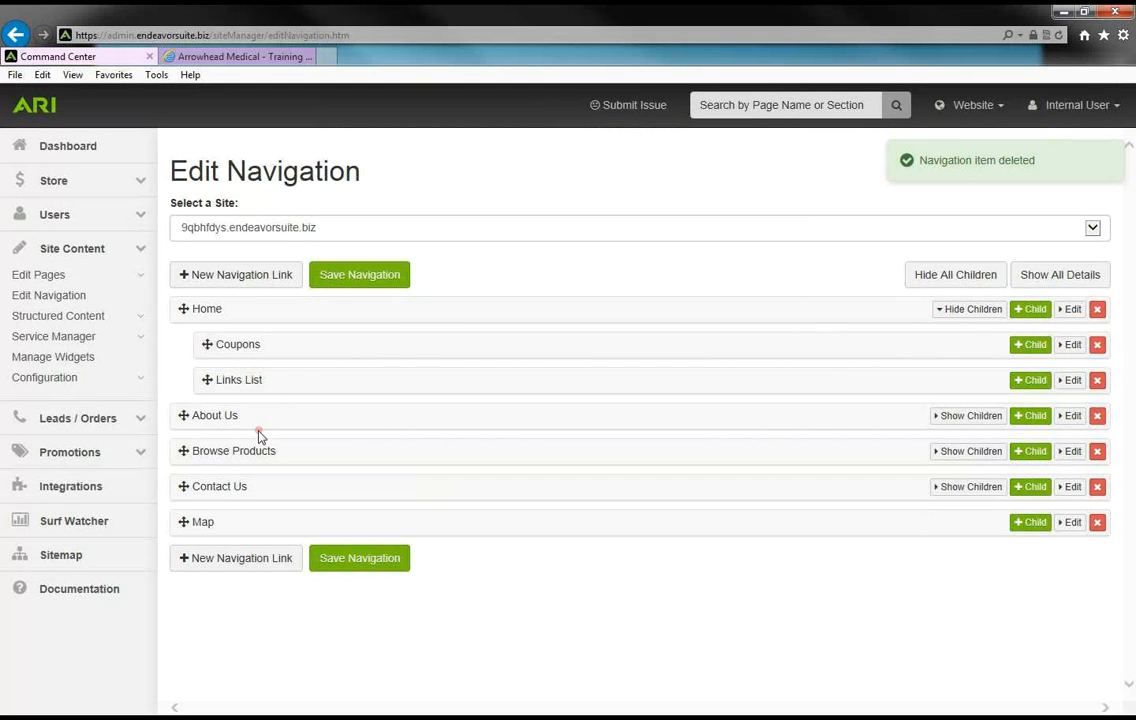
Add a child link under About Us to the site page Gallery (gallery.htm), name it Photo Gallery and save the navigation.
click(1029, 416)
click(365, 512)
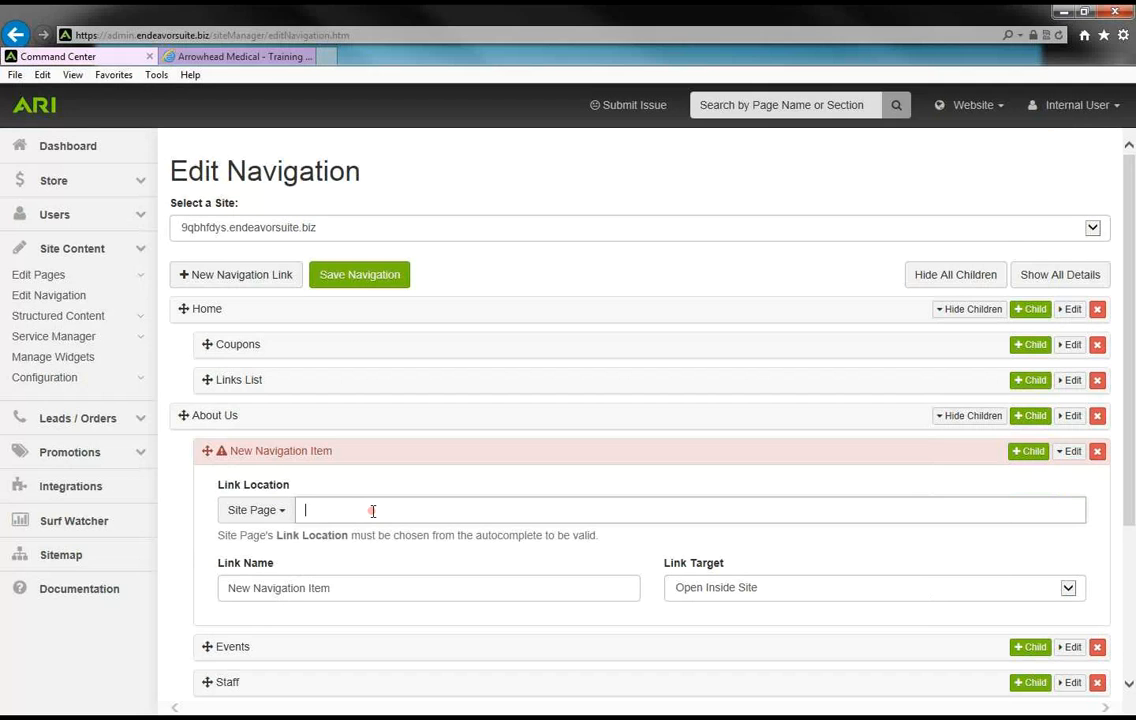
text(Gall)
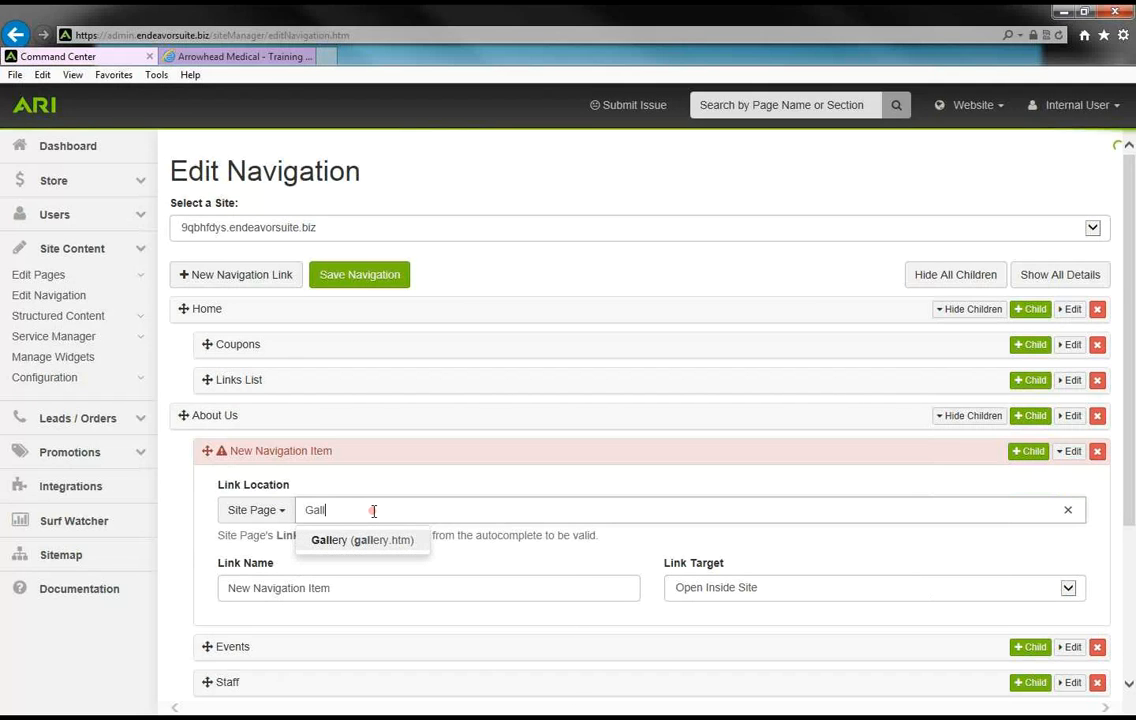
click(366, 541)
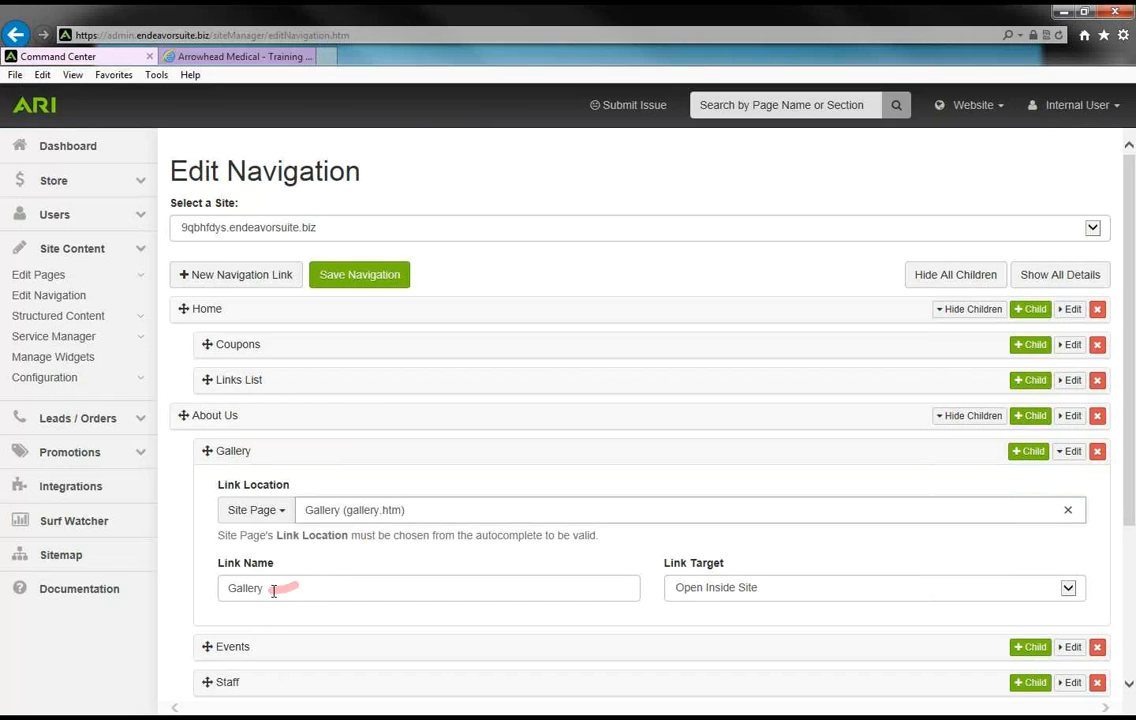
click(229, 588)
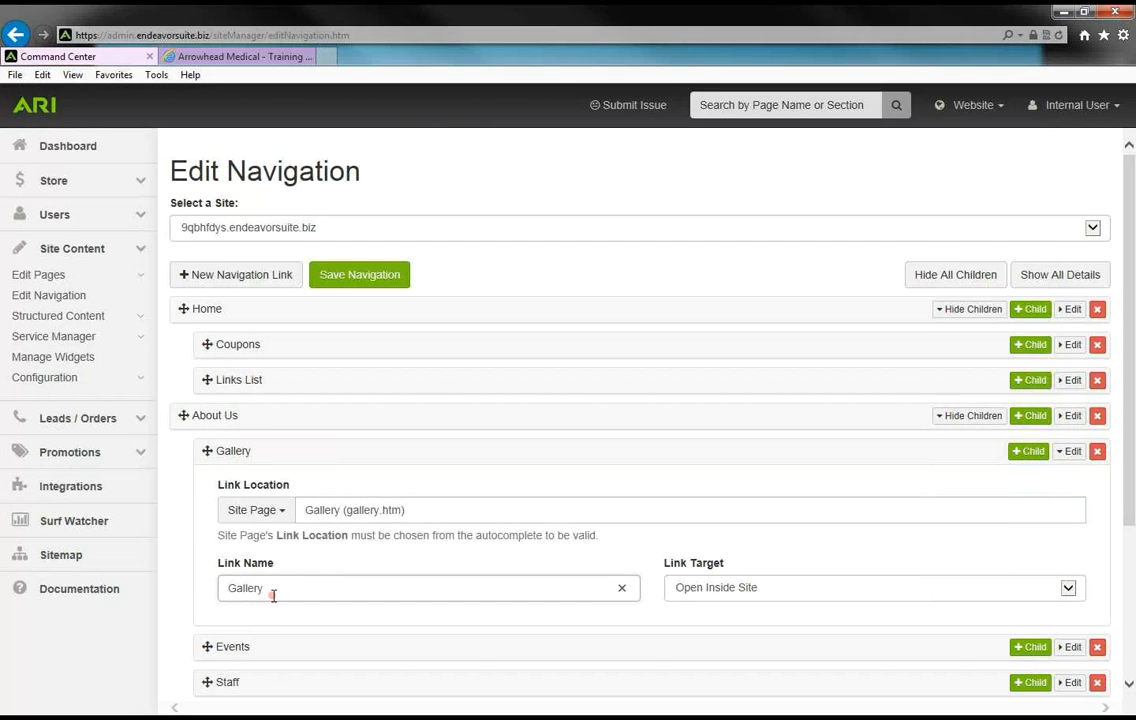
text(Photo)
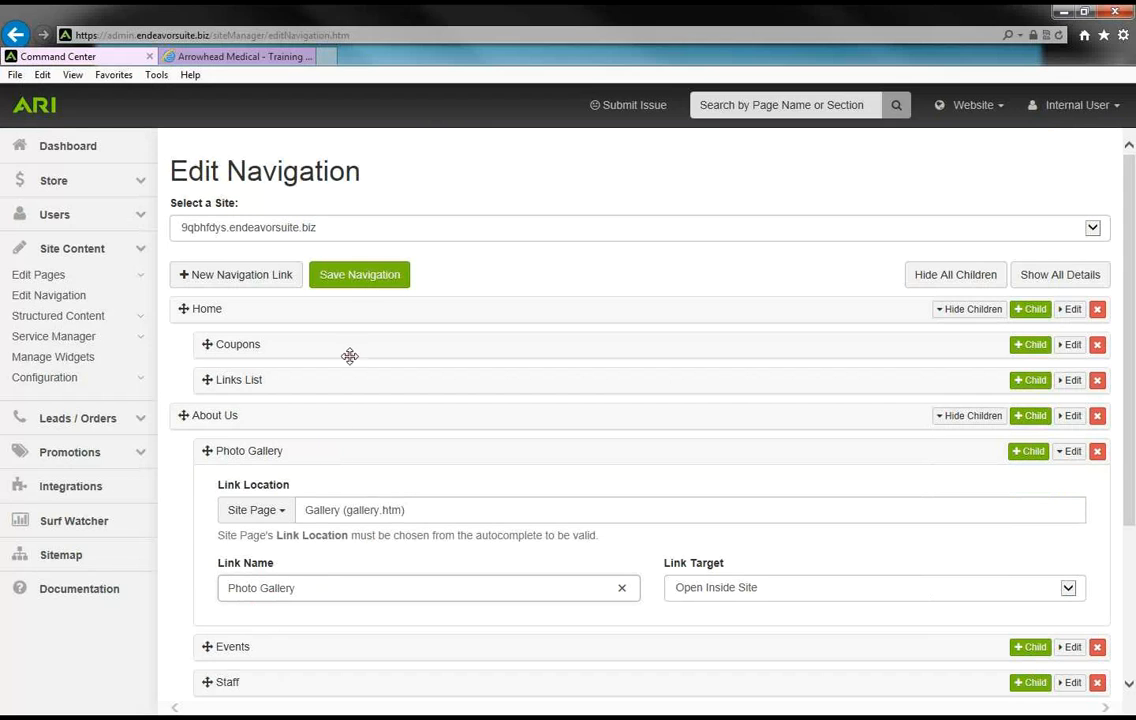
click(362, 282)
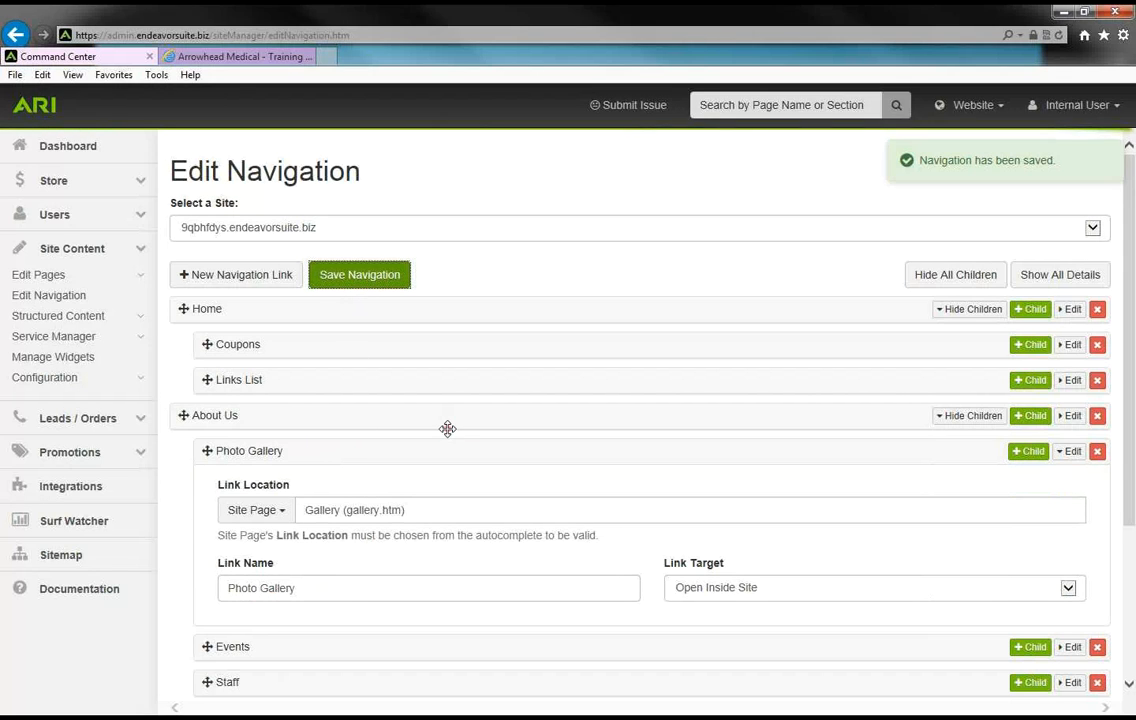
Publish the website changes, then reload the Arrowhead Medical demo site and check its Map link and About Us submenu.
click(1002, 108)
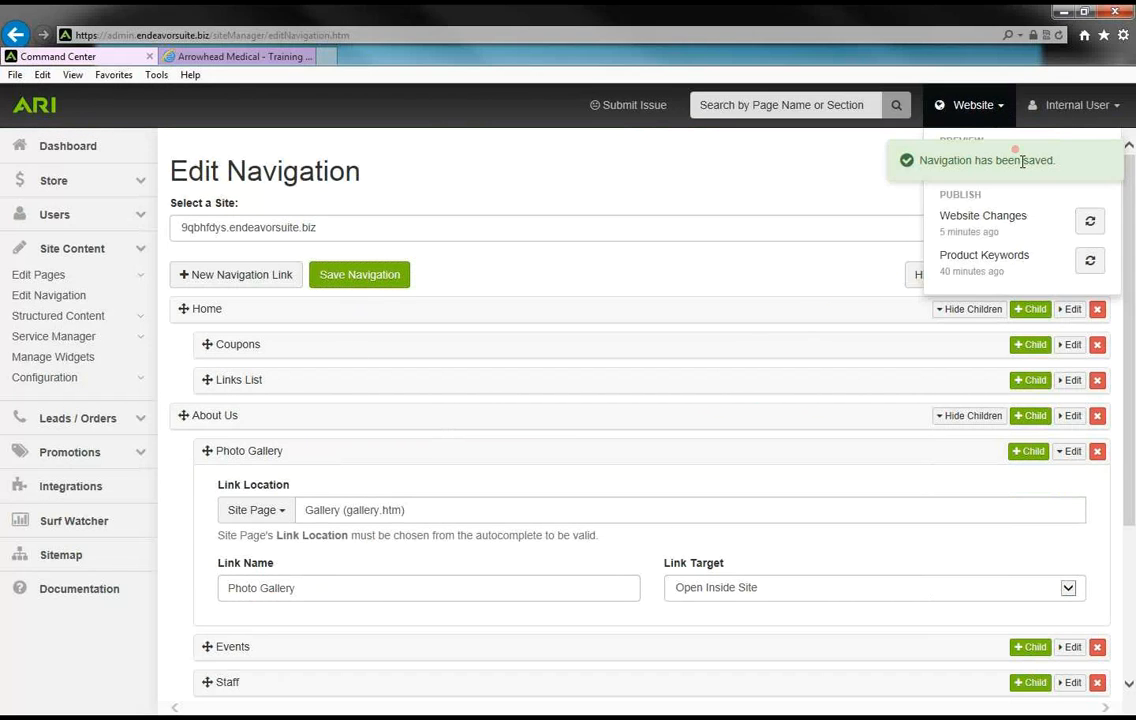
click(1089, 224)
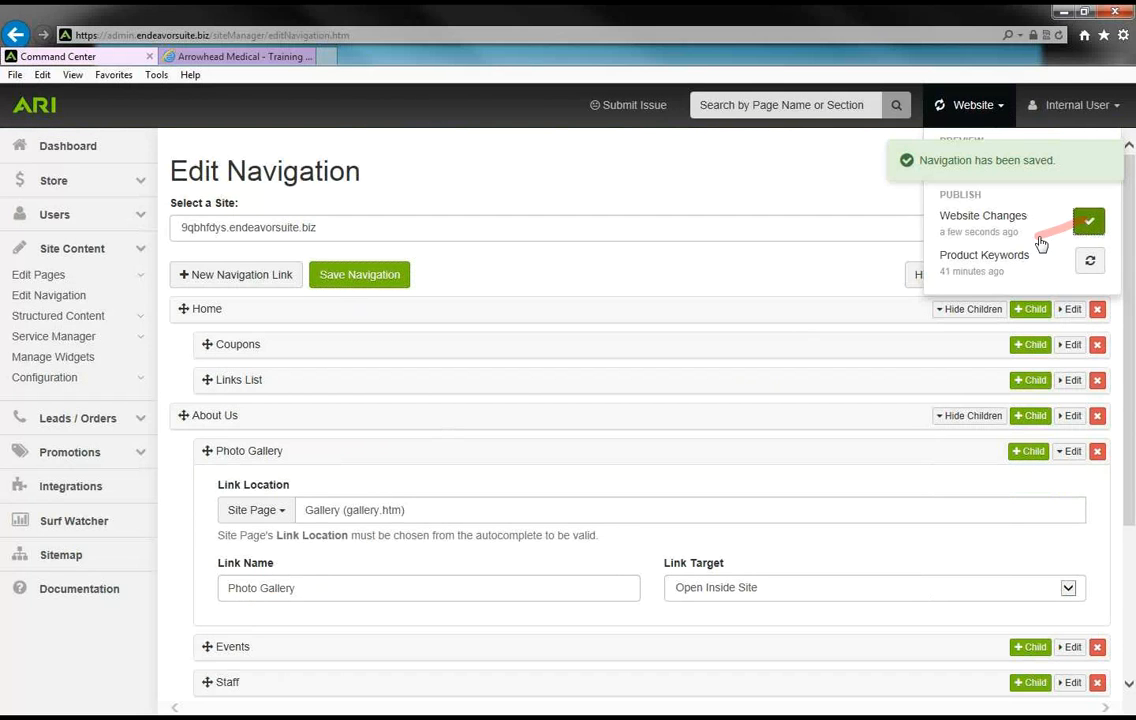
click(258, 58)
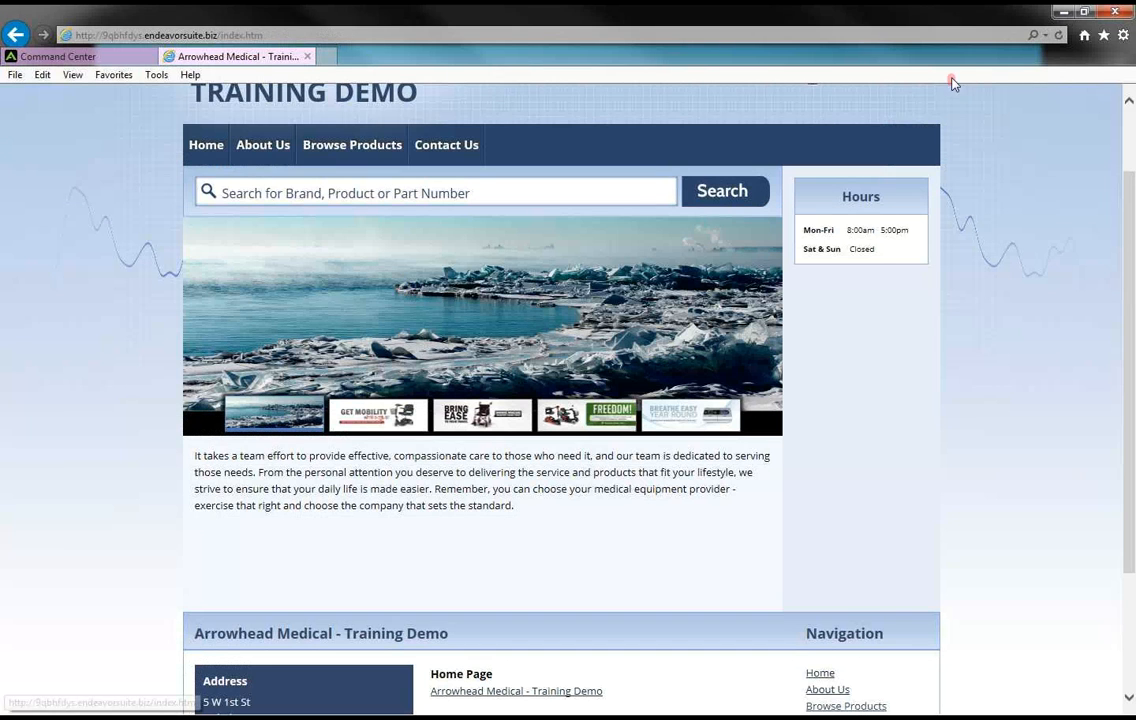
click(1058, 35)
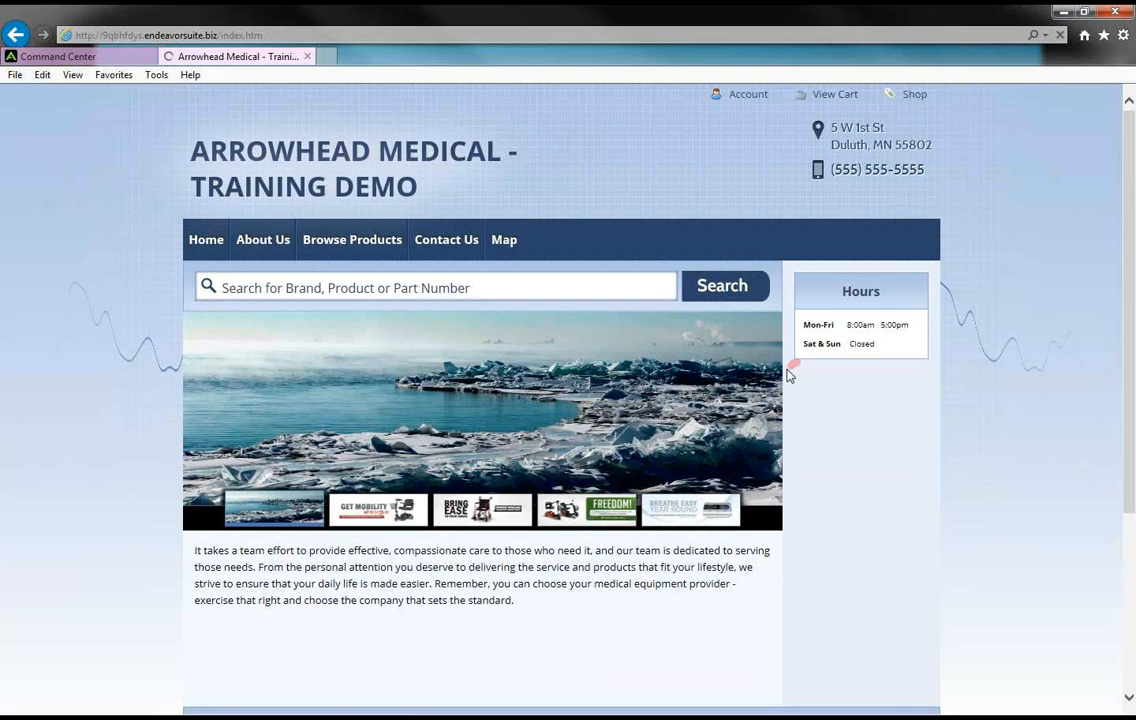
scroll(505, 172, down, 1)
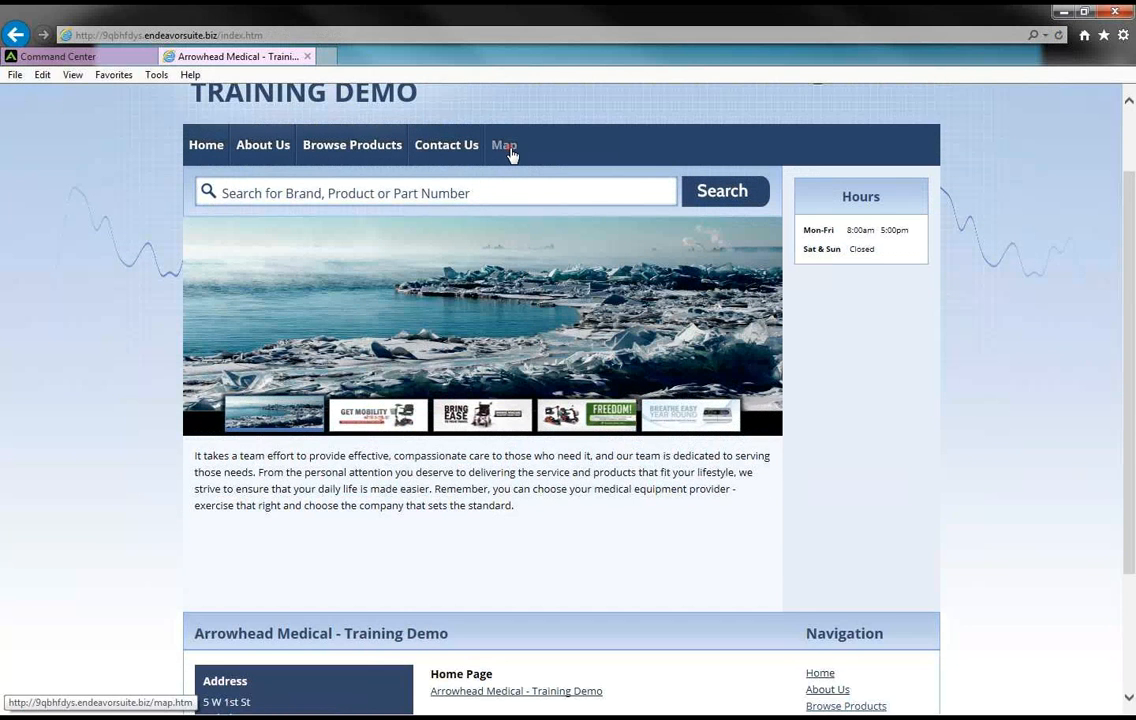
mouse_move(262, 148)
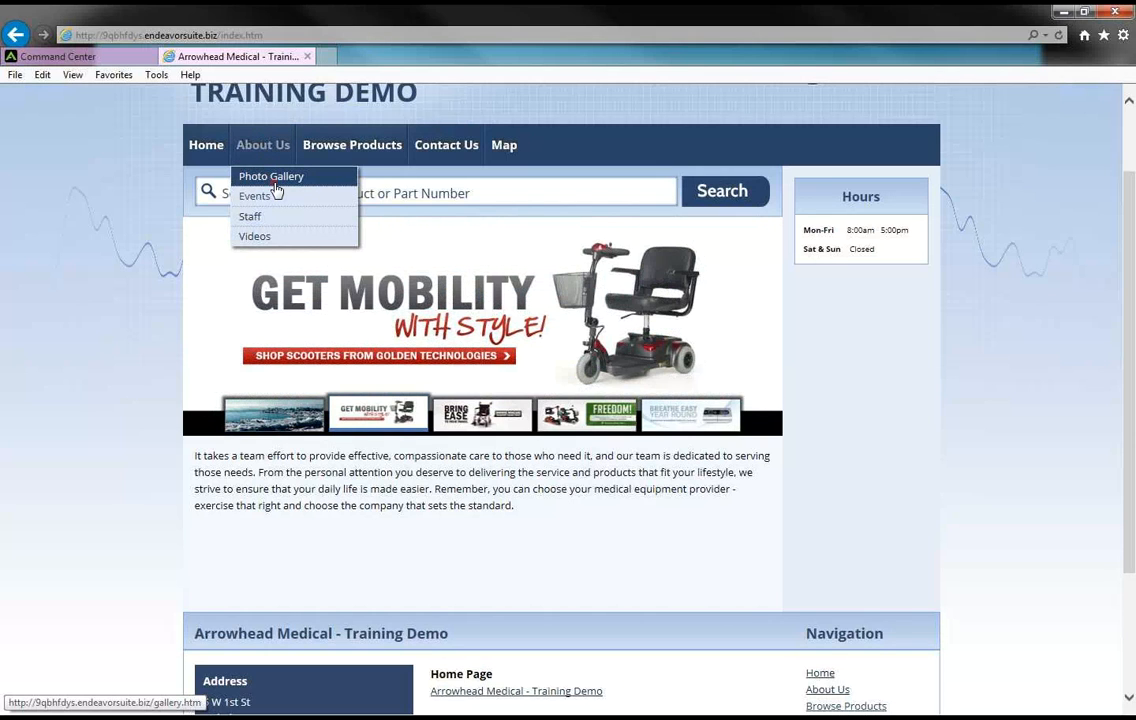
Return to Command Center and open the Coupons group in the structured content for editing.
click(114, 59)
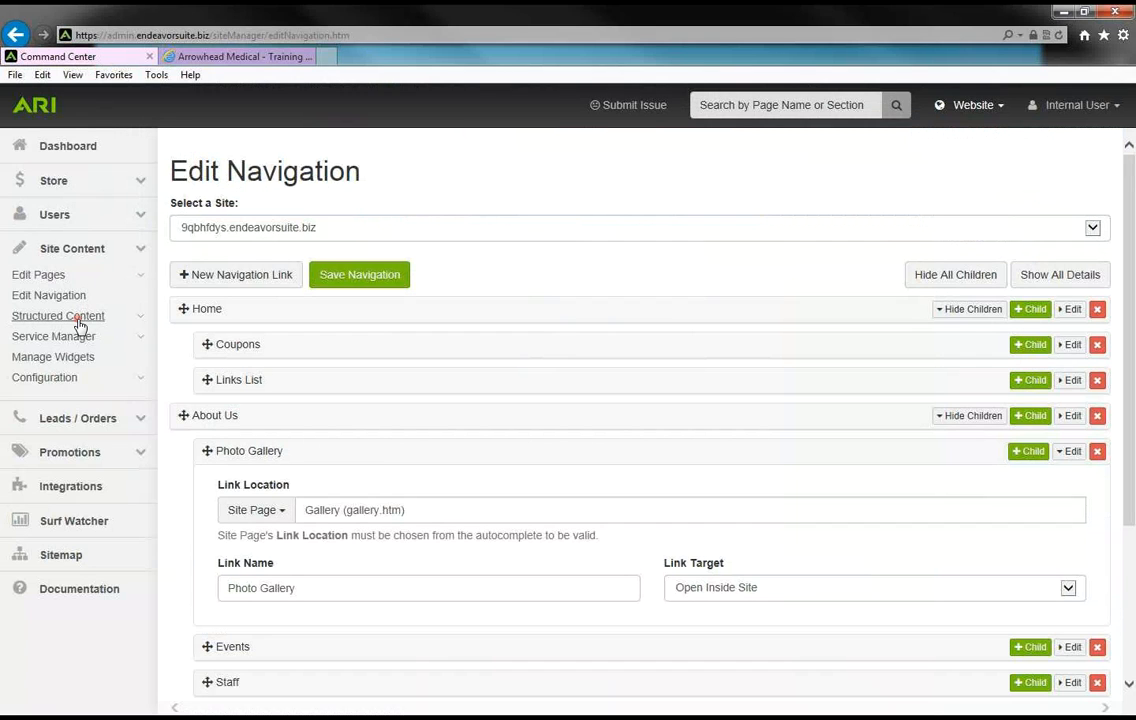
click(139, 322)
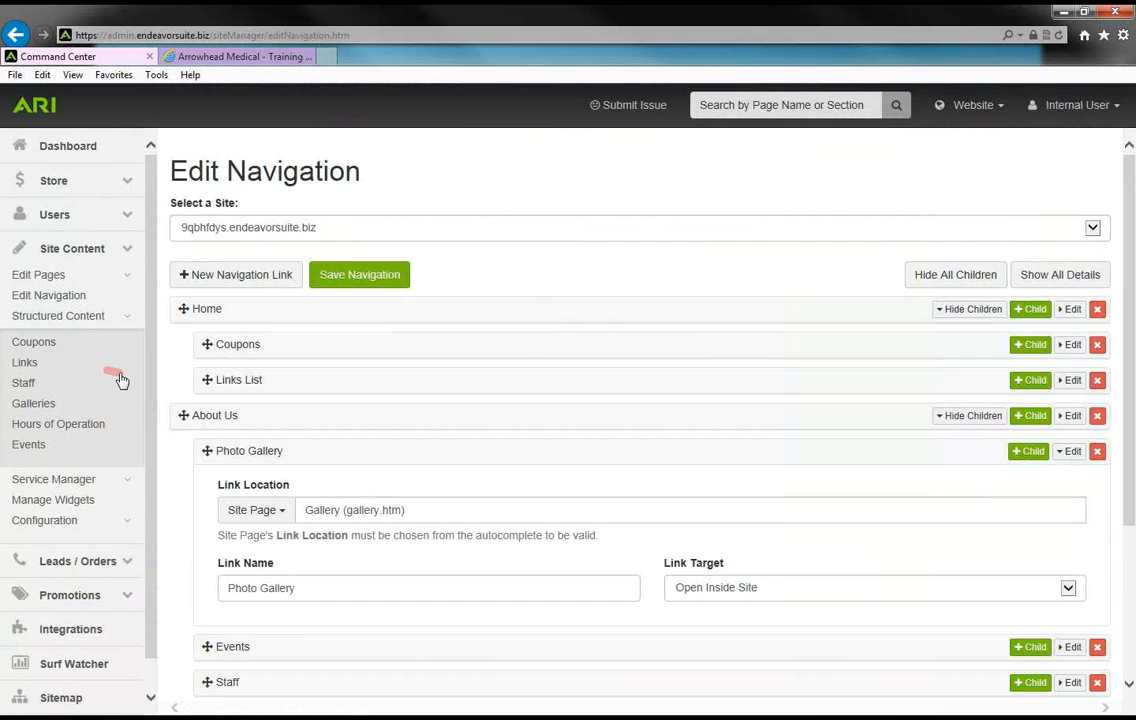
click(47, 345)
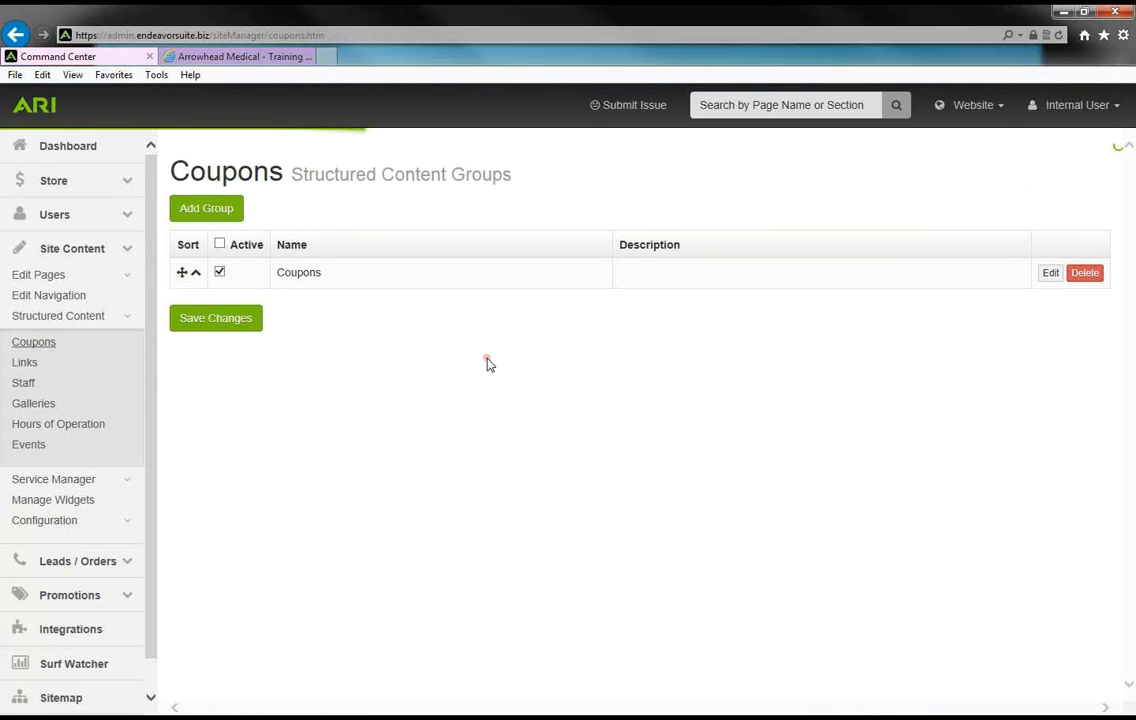
click(1051, 275)
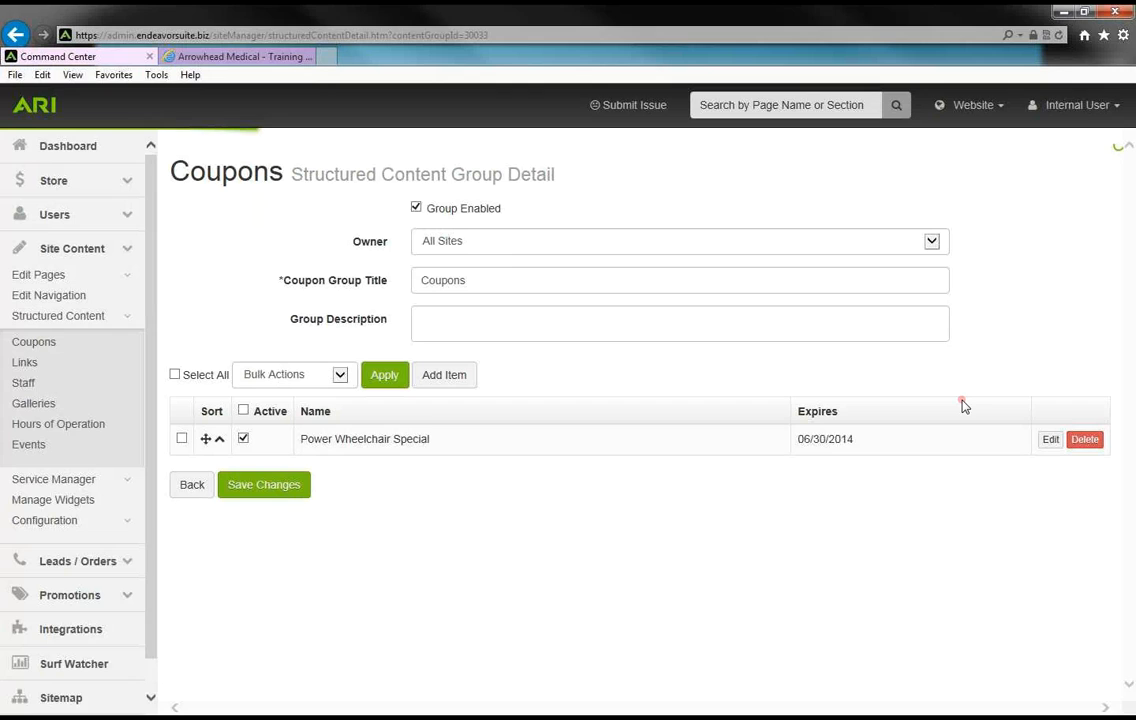
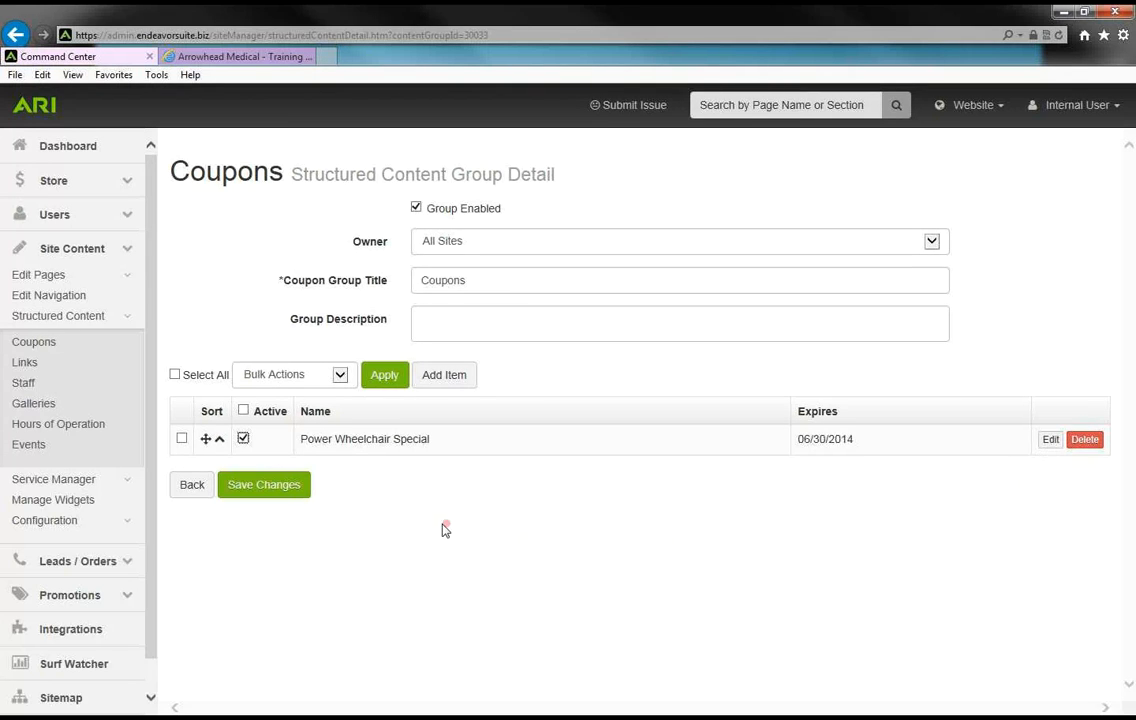
Start a new enabled coupon item and examine its title, exemptions, description and expiration date fields.
click(438, 380)
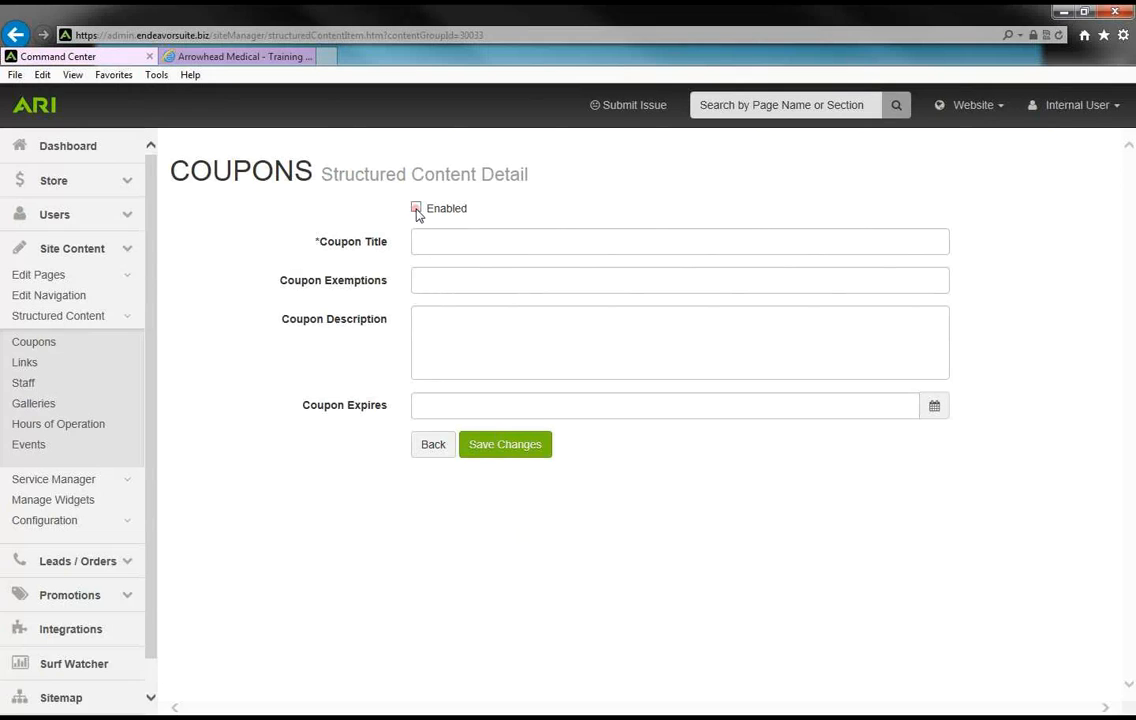
click(417, 209)
click(415, 244)
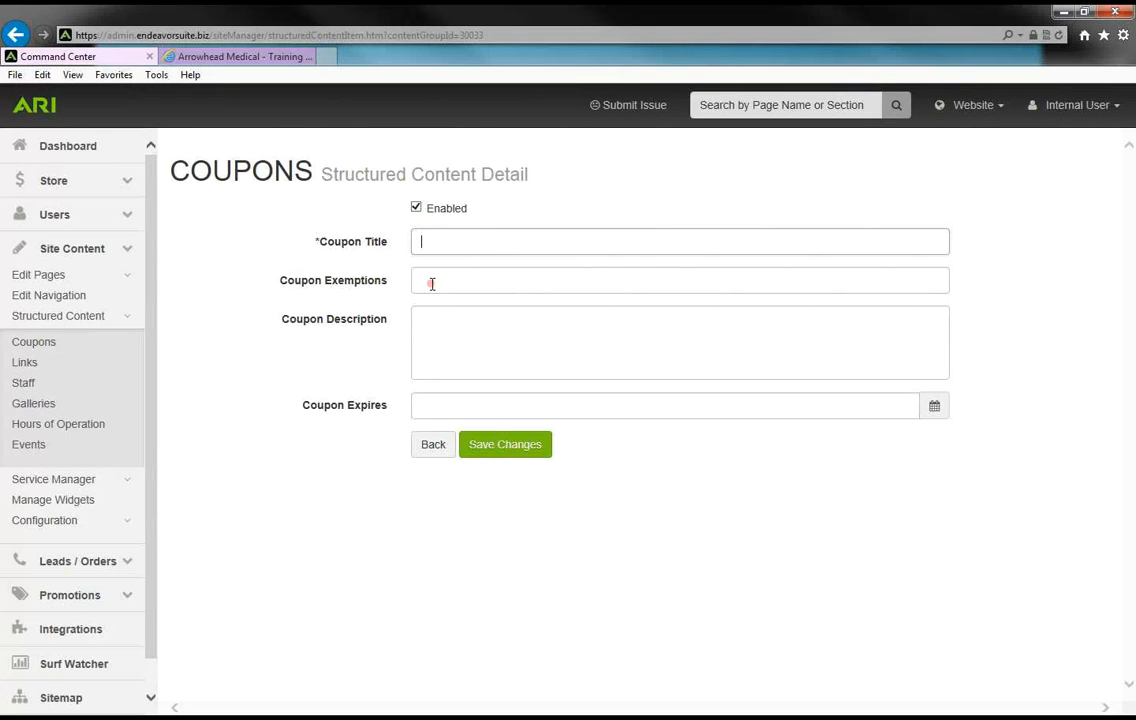
click(440, 281)
click(451, 327)
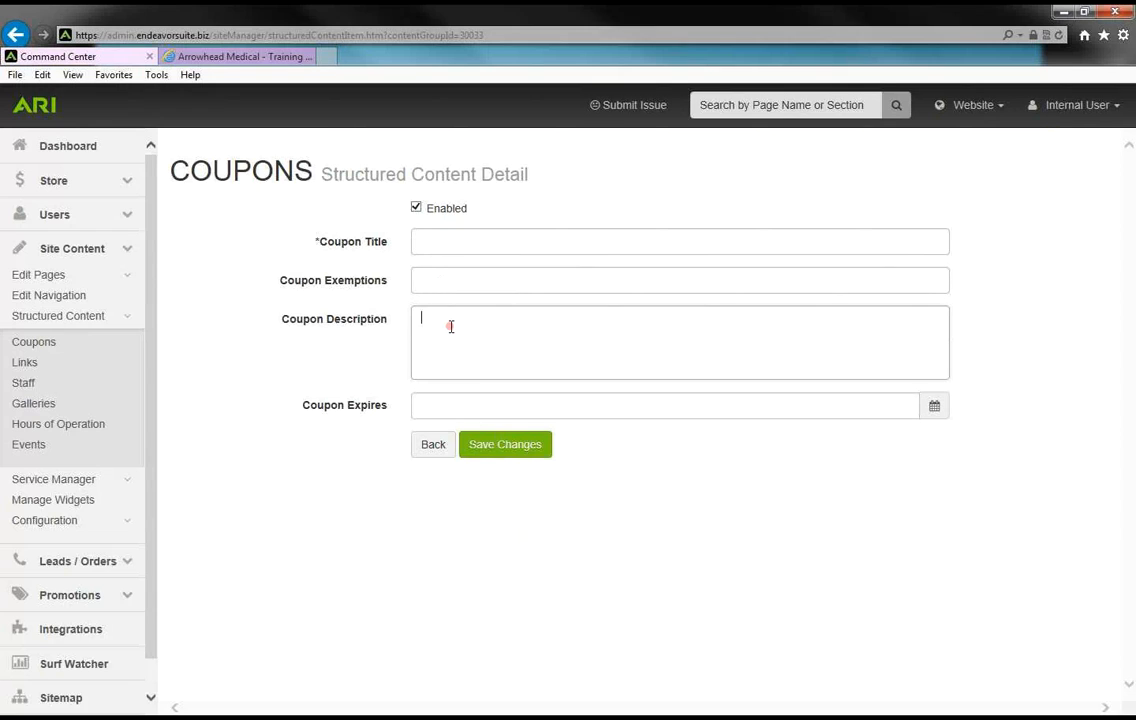
click(478, 407)
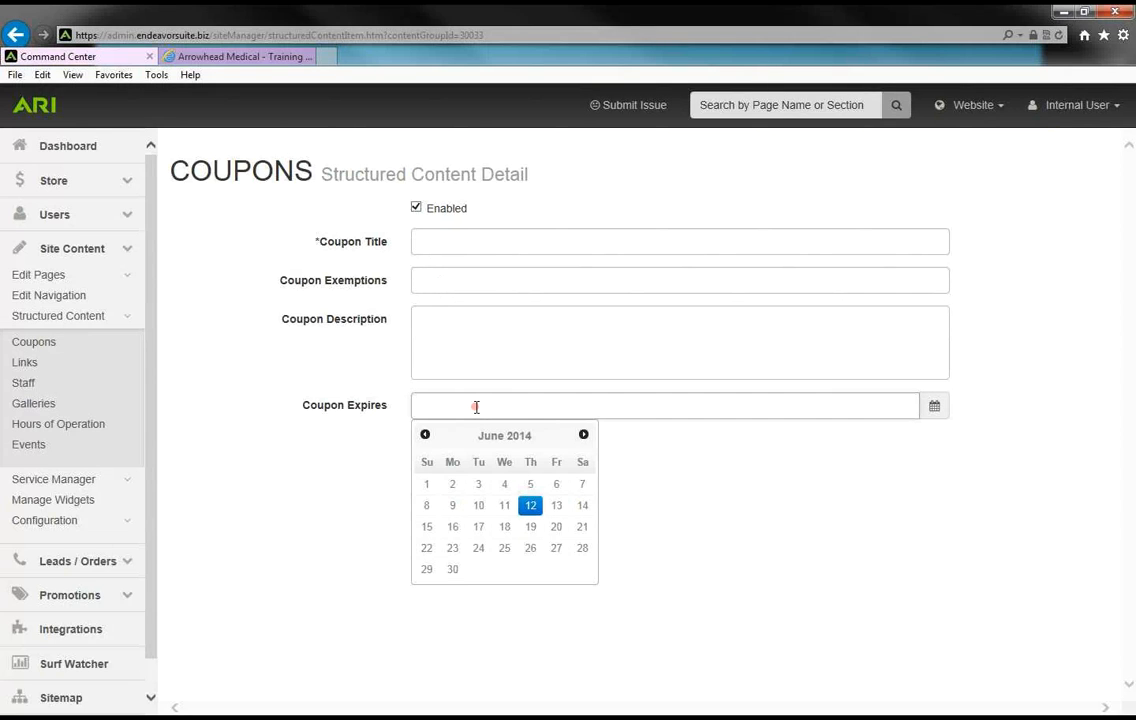
click(712, 485)
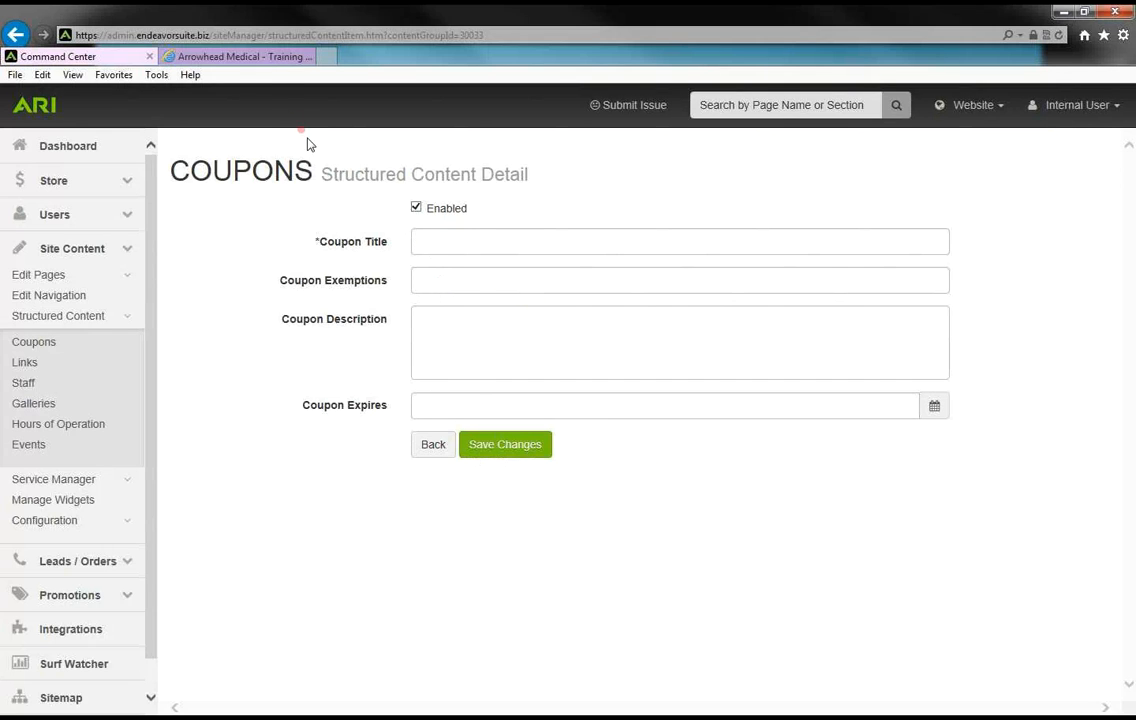
View the Coupons page on the demo site, open the printable Power Wheelchair Special coupon and close it.
click(264, 58)
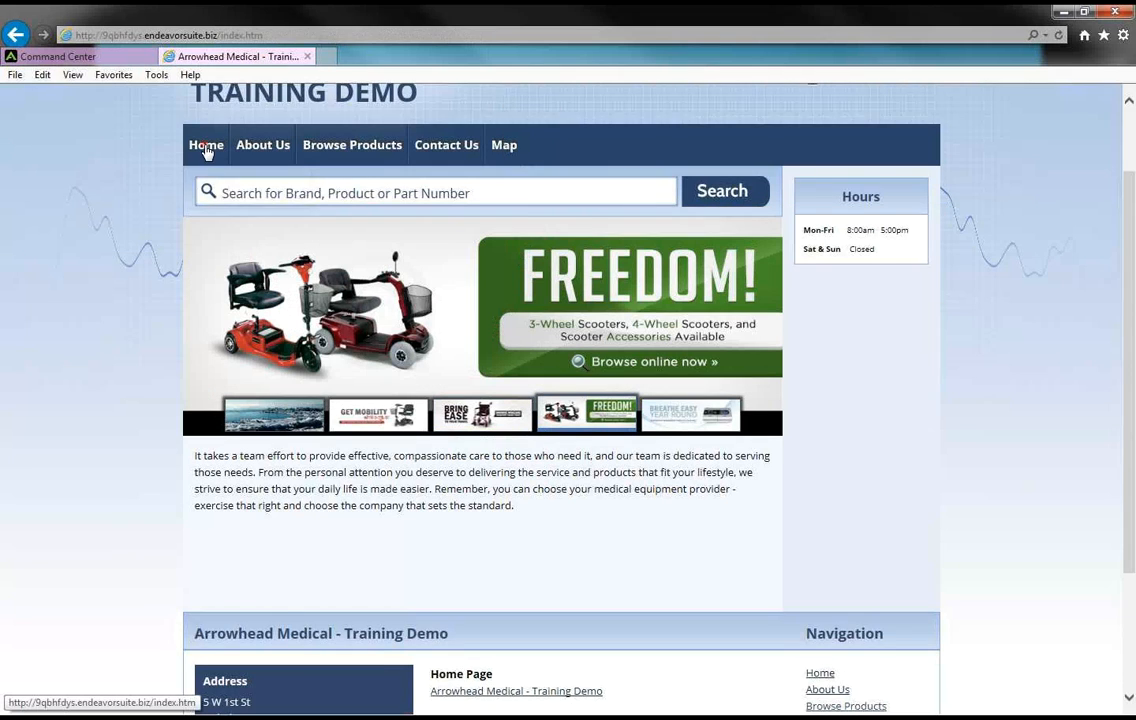
mouse_move(205, 145)
click(201, 177)
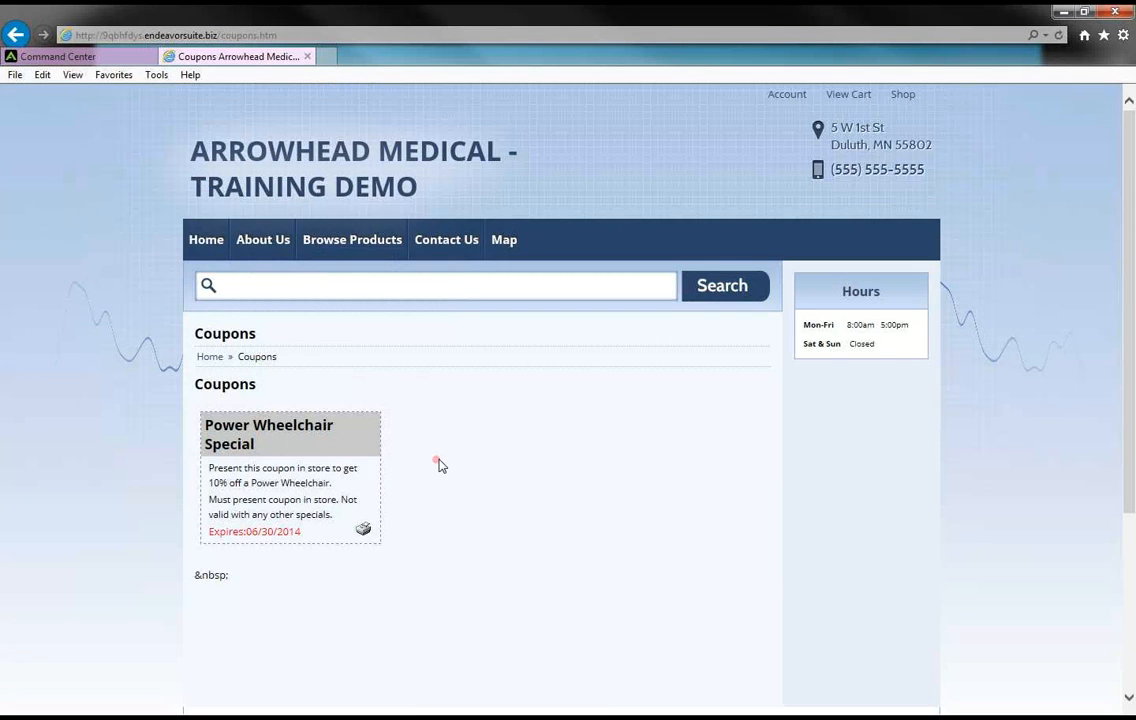
scroll(392, 480, down, 1)
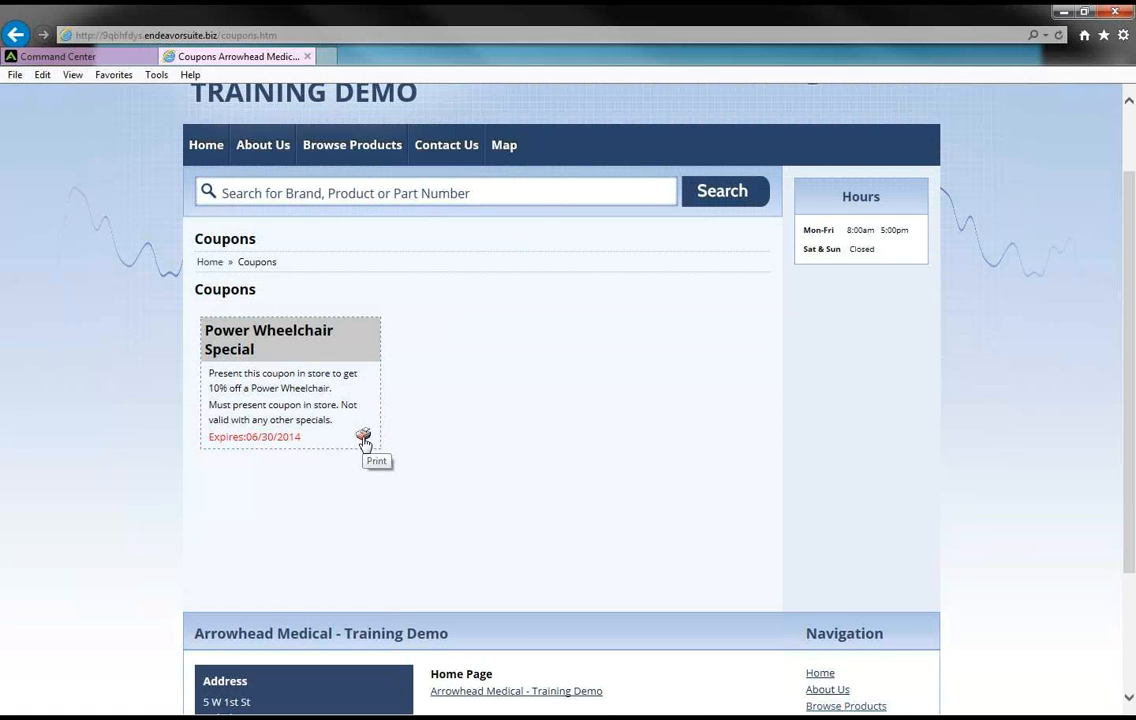
click(365, 444)
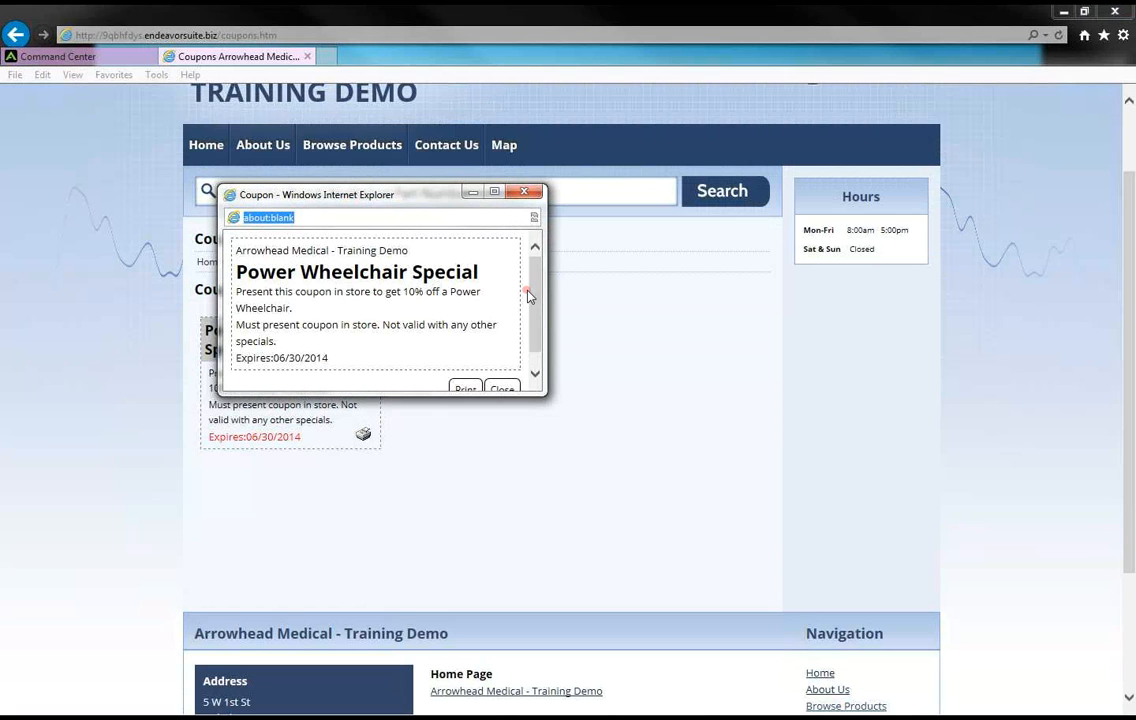
click(502, 390)
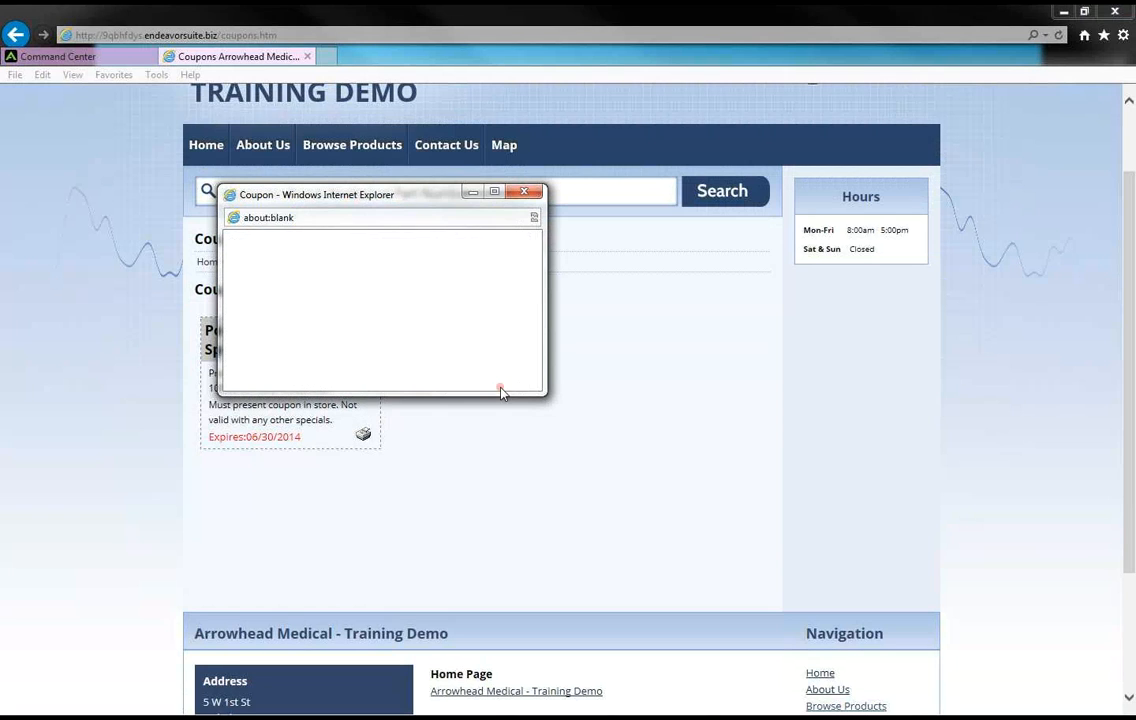
Return to Command Center and open the Mon-Fri entry of the Hours group in Hours of Operation.
click(116, 57)
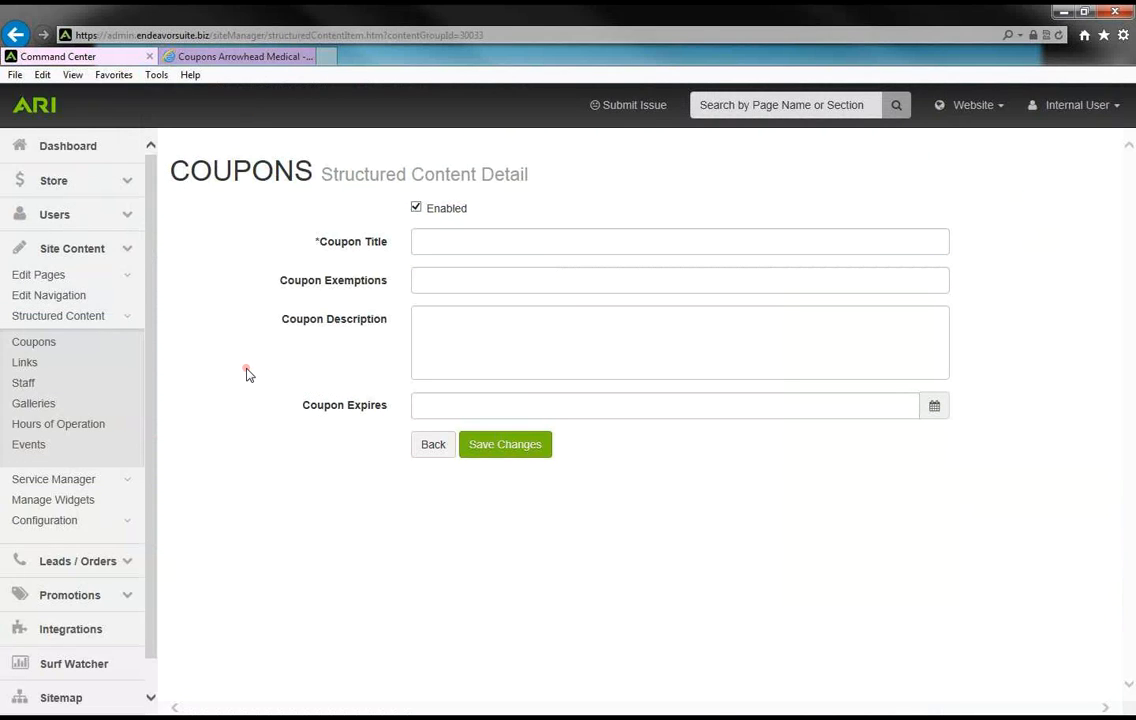
click(78, 424)
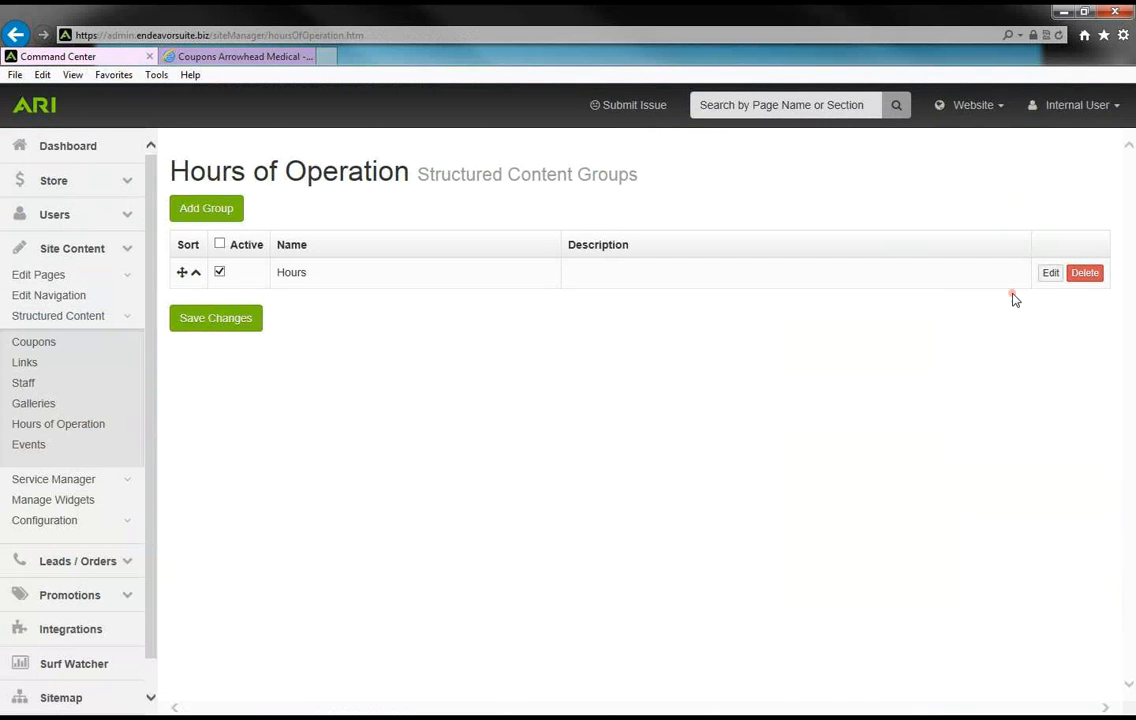
click(1048, 274)
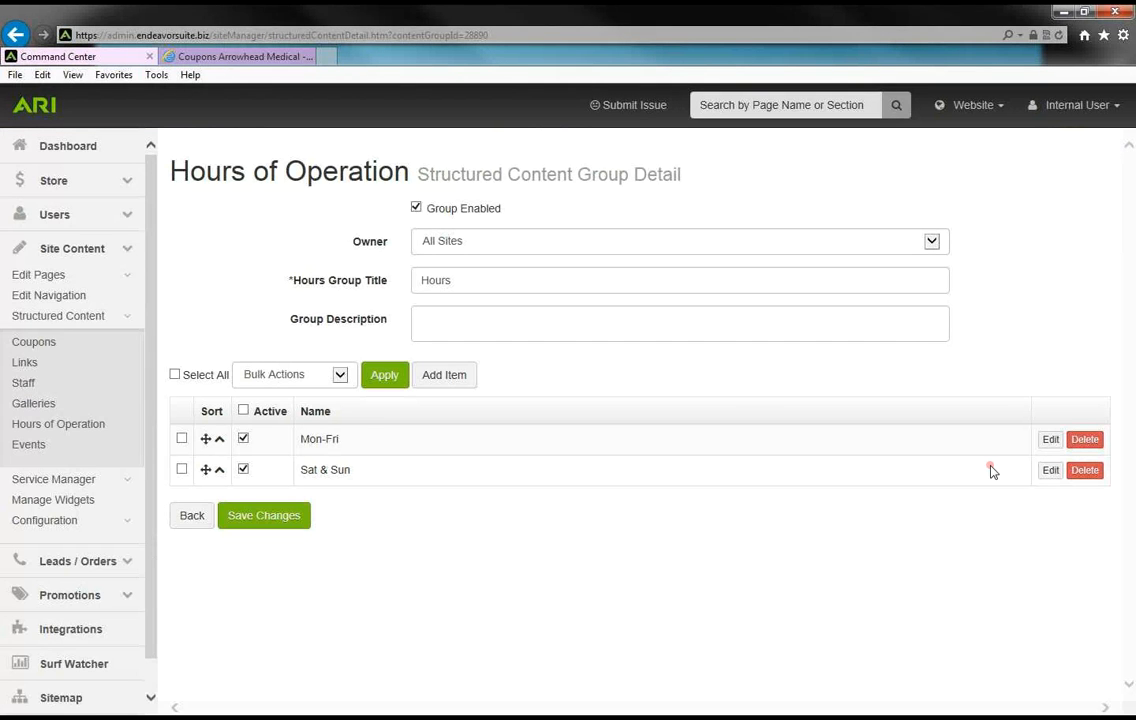
click(1050, 442)
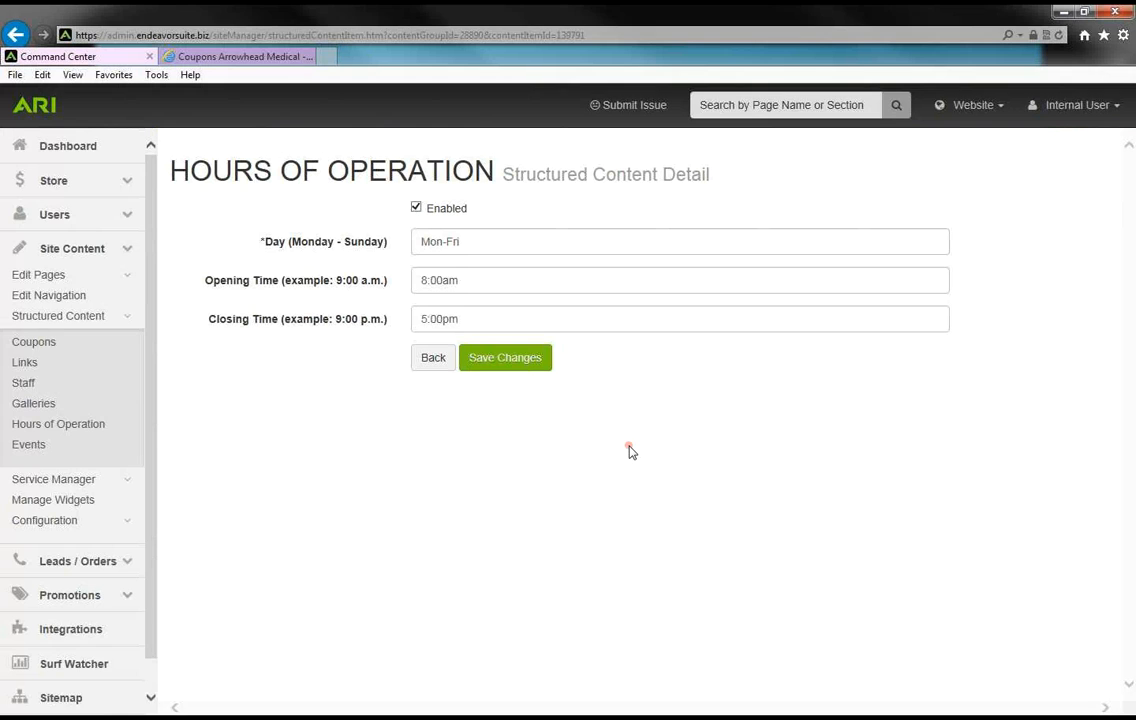
Start a new enabled item in the Staff group and examine its employee name, title/position and bio fields.
click(25, 385)
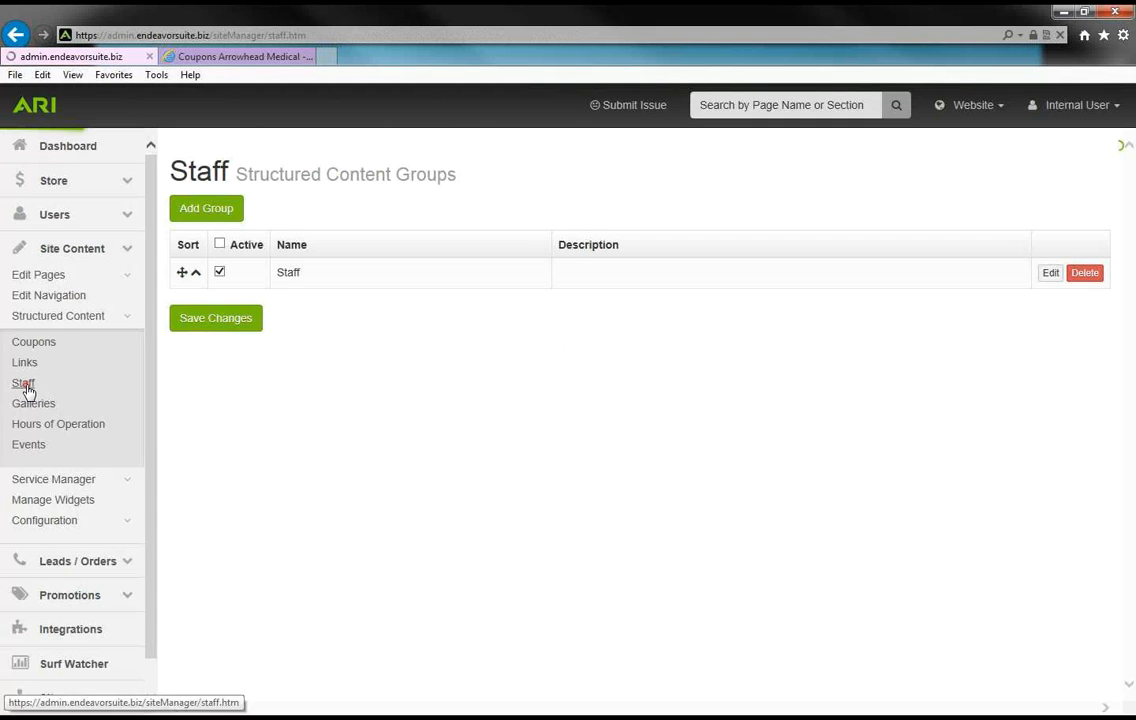
click(1050, 273)
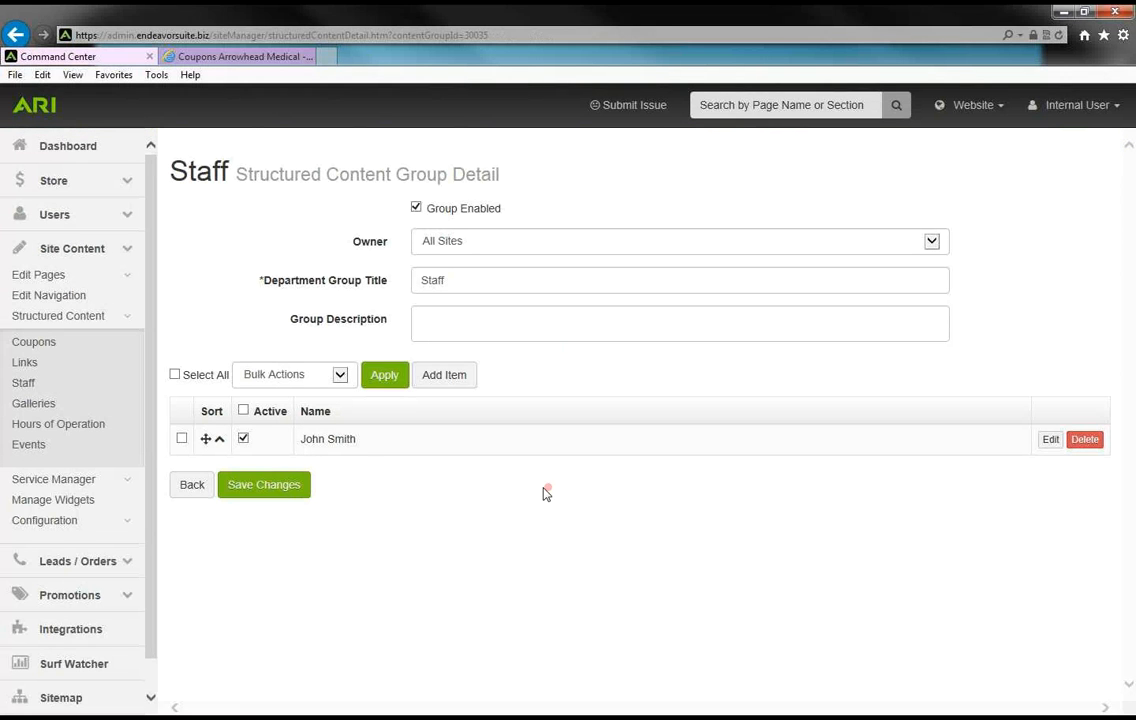
click(445, 377)
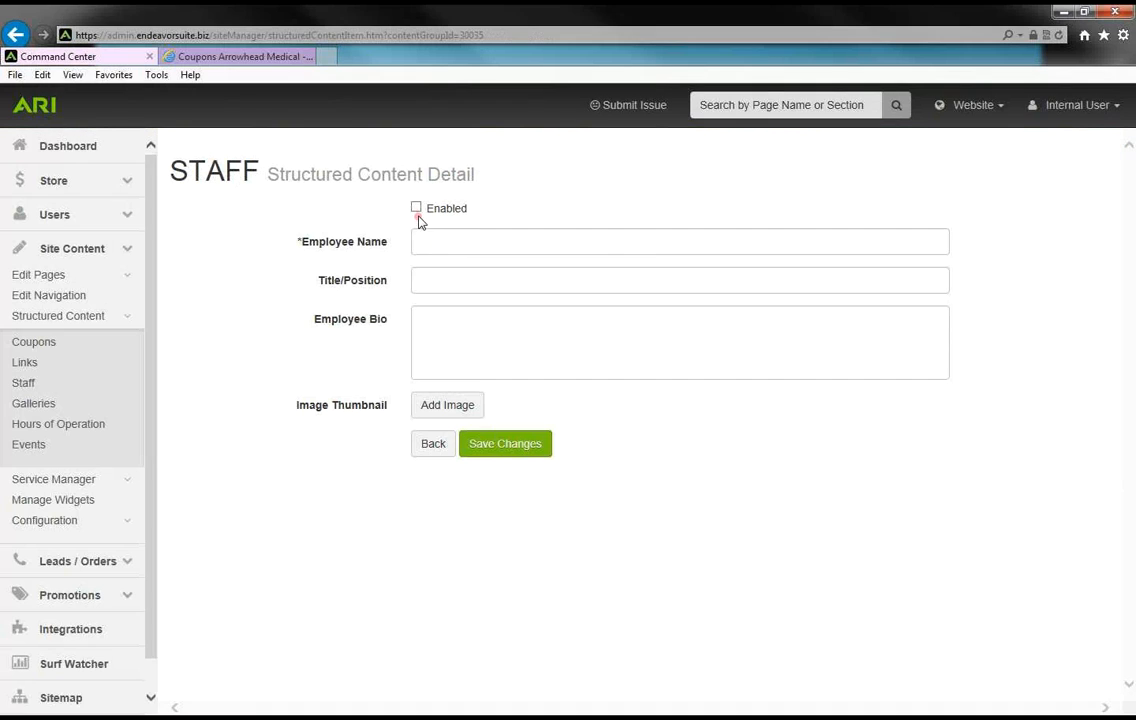
click(420, 212)
click(424, 241)
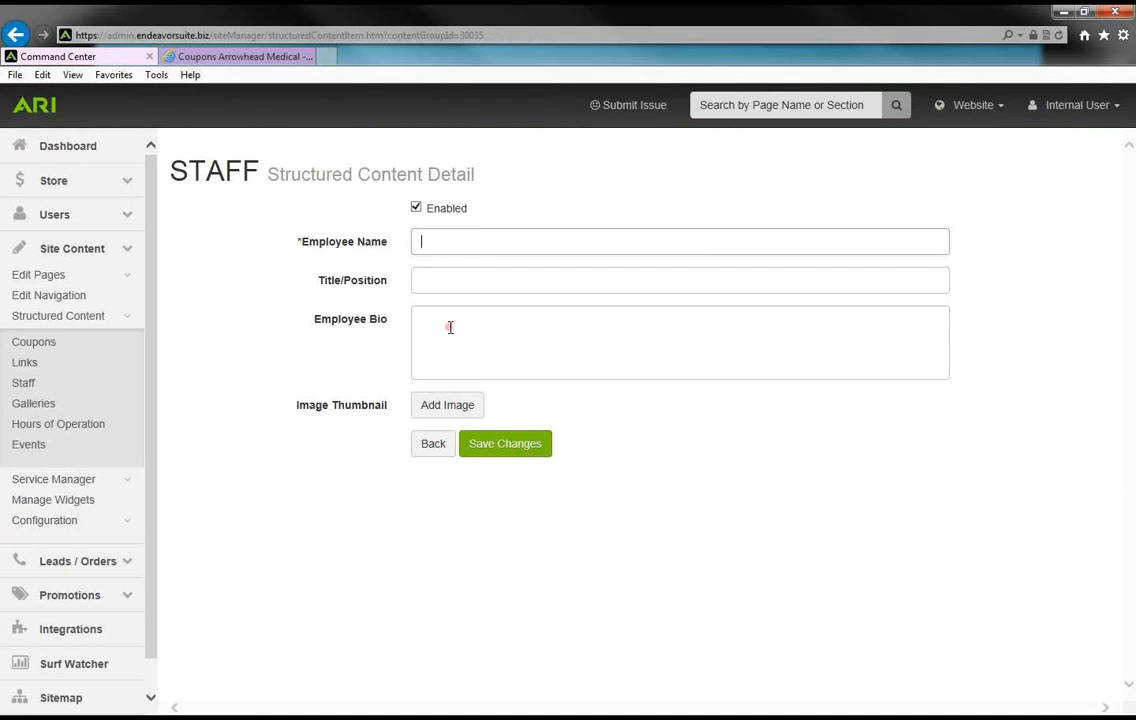
click(434, 288)
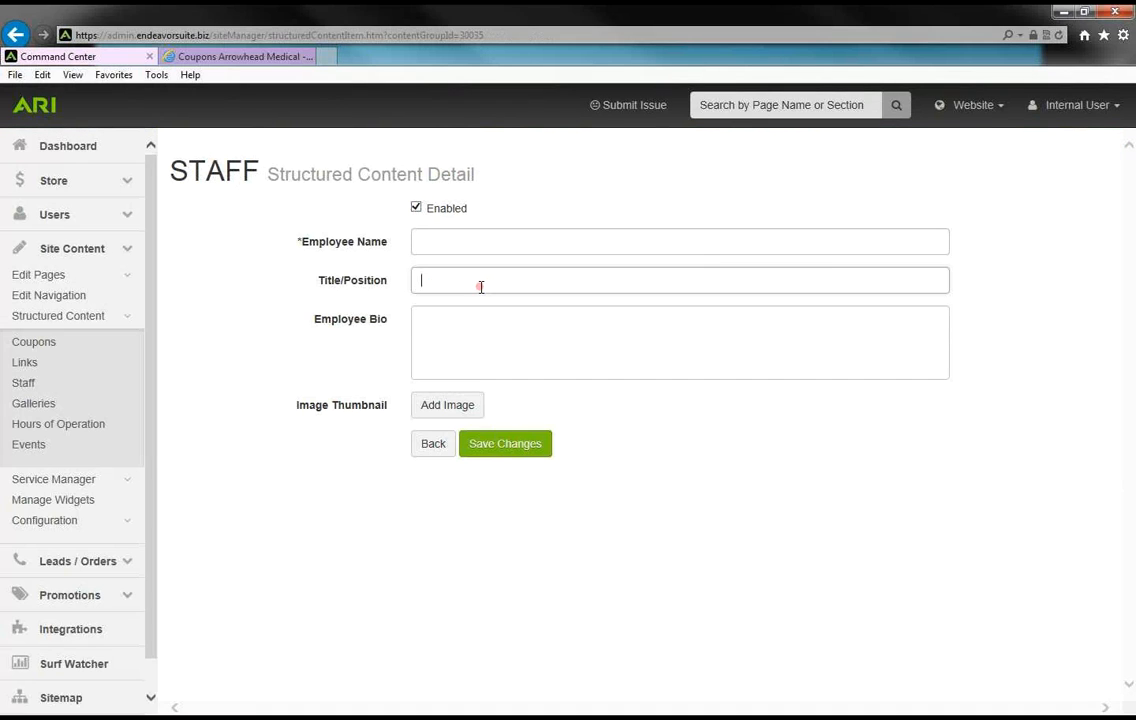
click(435, 333)
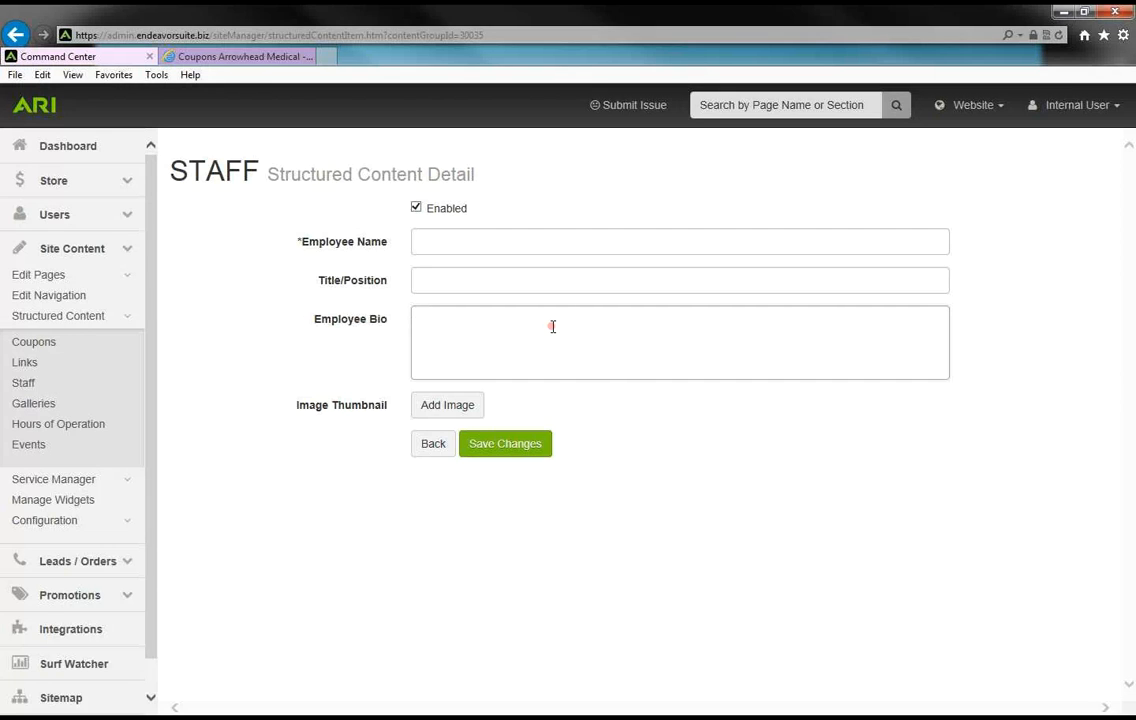
View the image upload window for the staff item's thumbnail and close it without uploading anything.
click(448, 407)
click(448, 407)
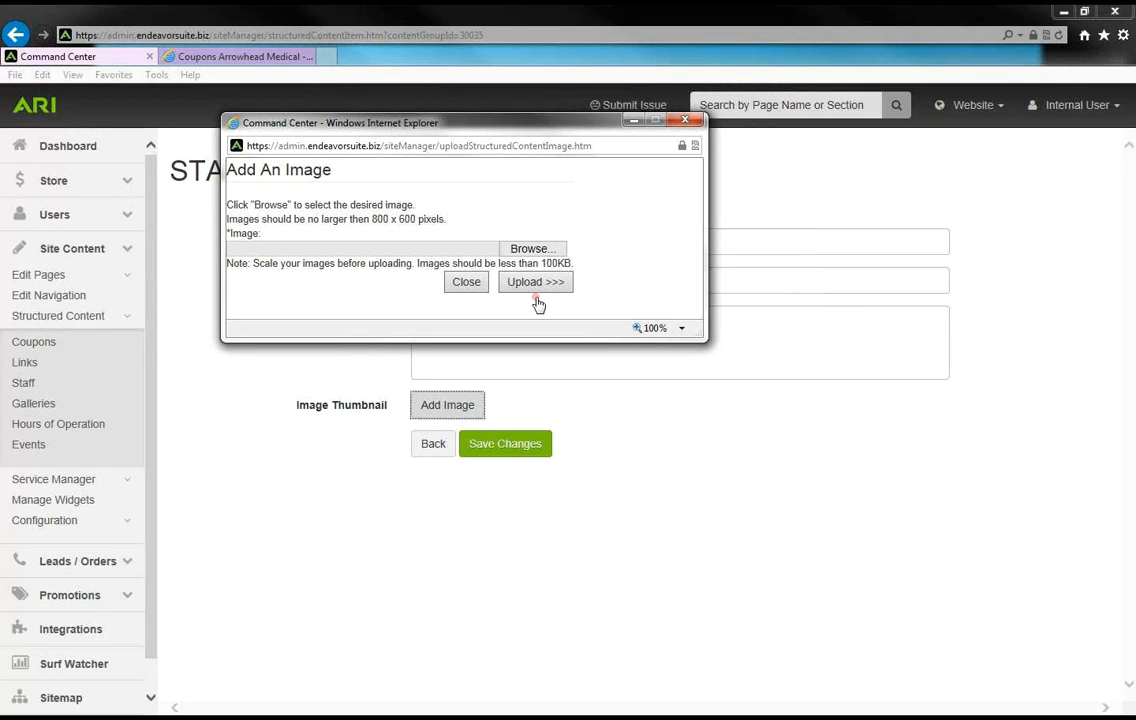
click(686, 120)
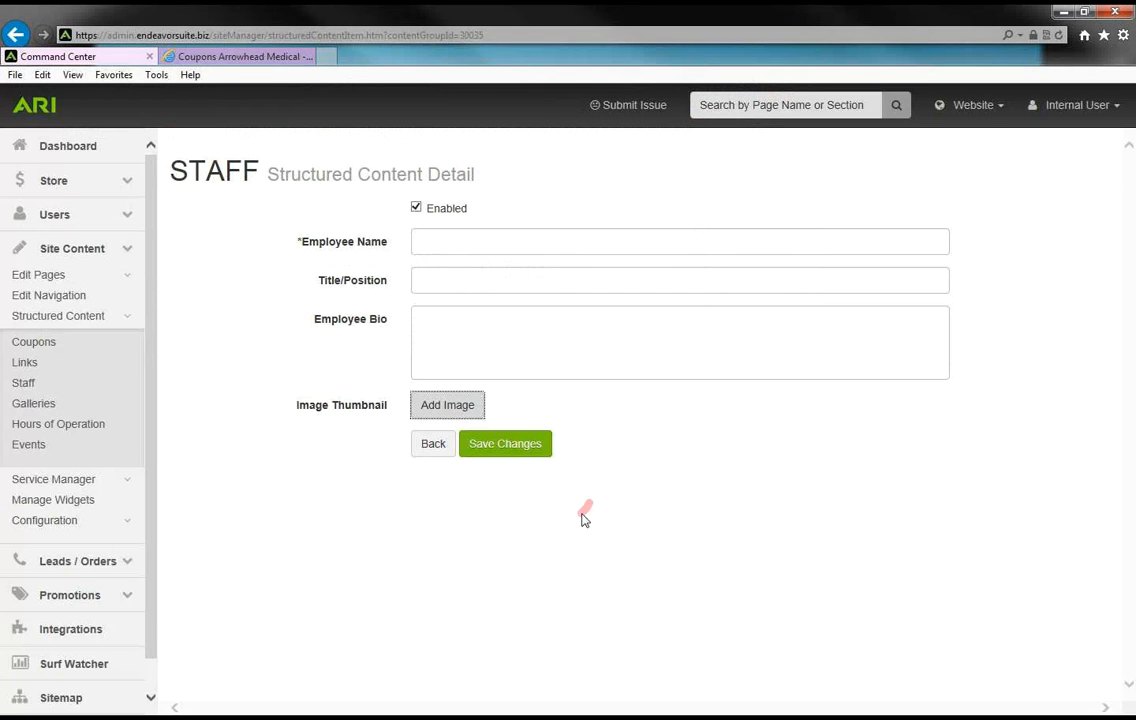
Switch to the demo site and view its Staff page.
click(268, 58)
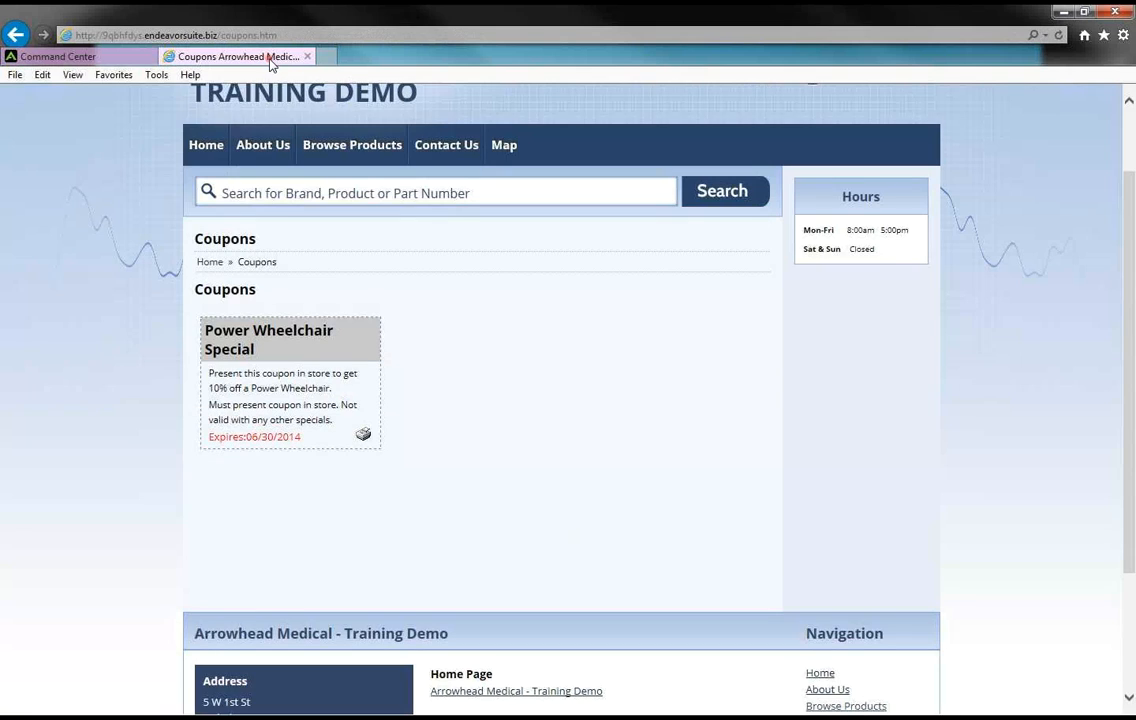
mouse_move(250, 147)
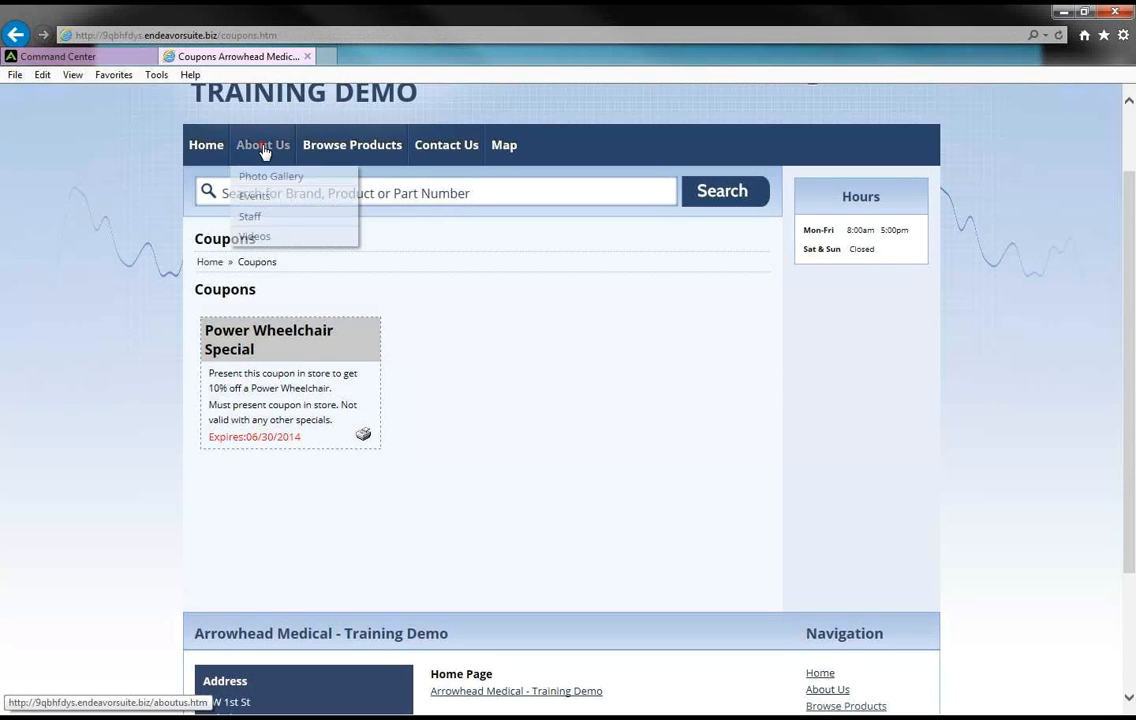
click(259, 218)
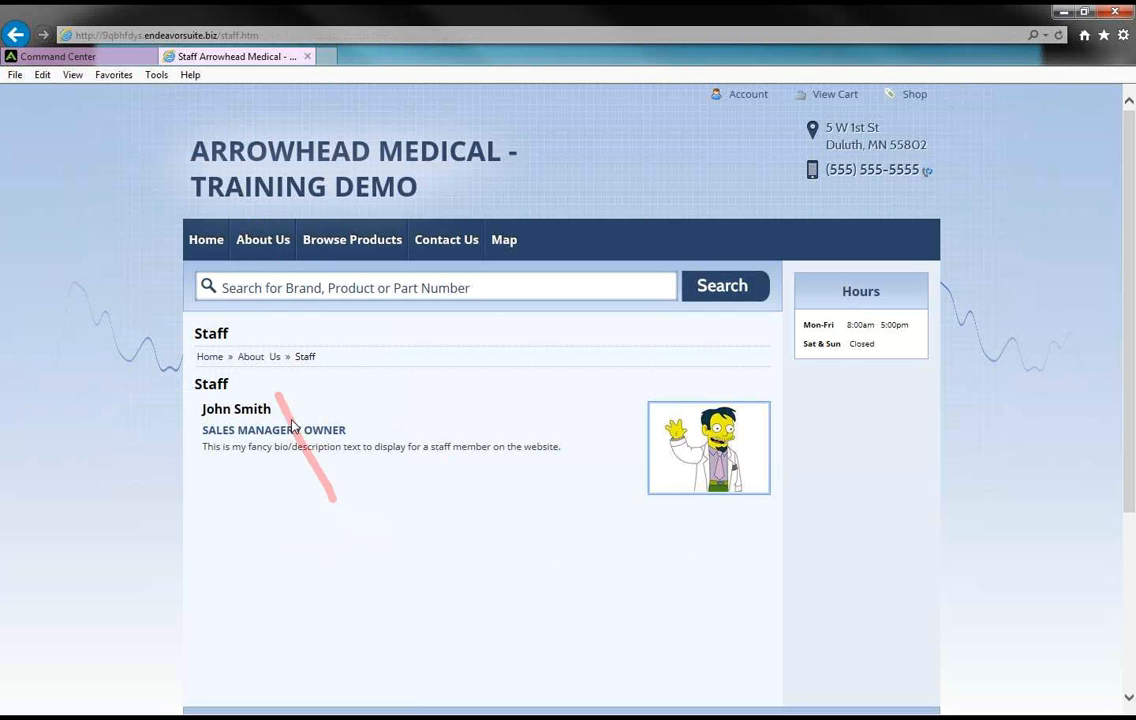
Return to Command Center and open the Location Information page of the site configuration.
click(112, 57)
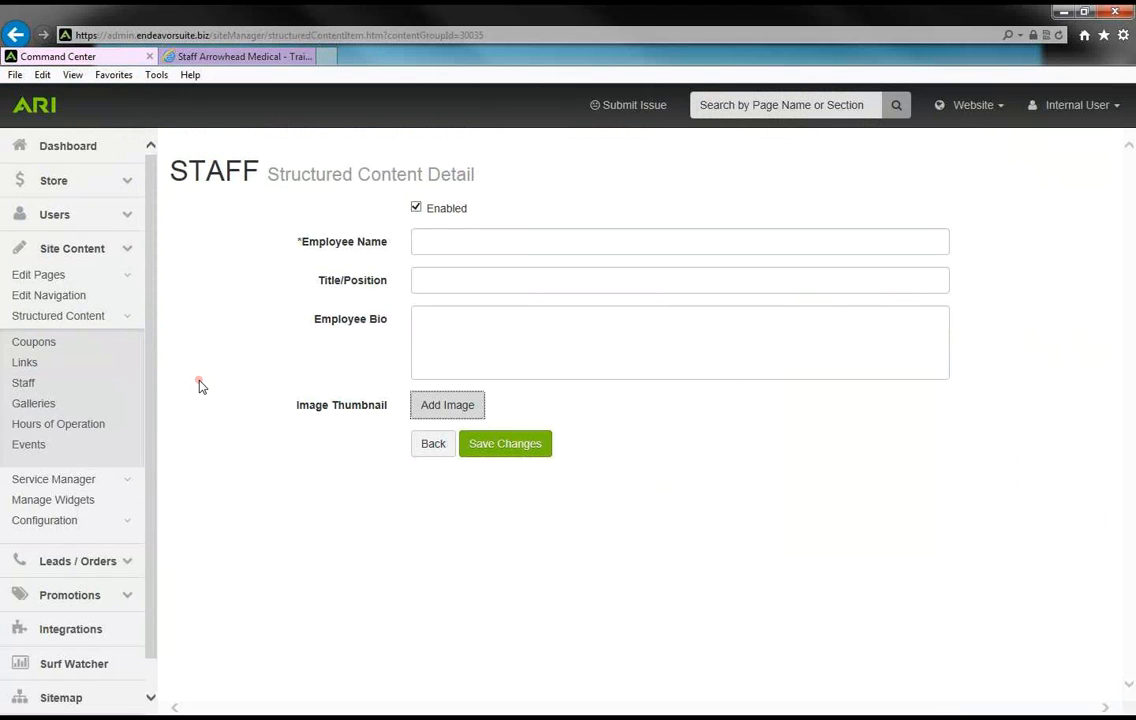
click(125, 260)
click(138, 257)
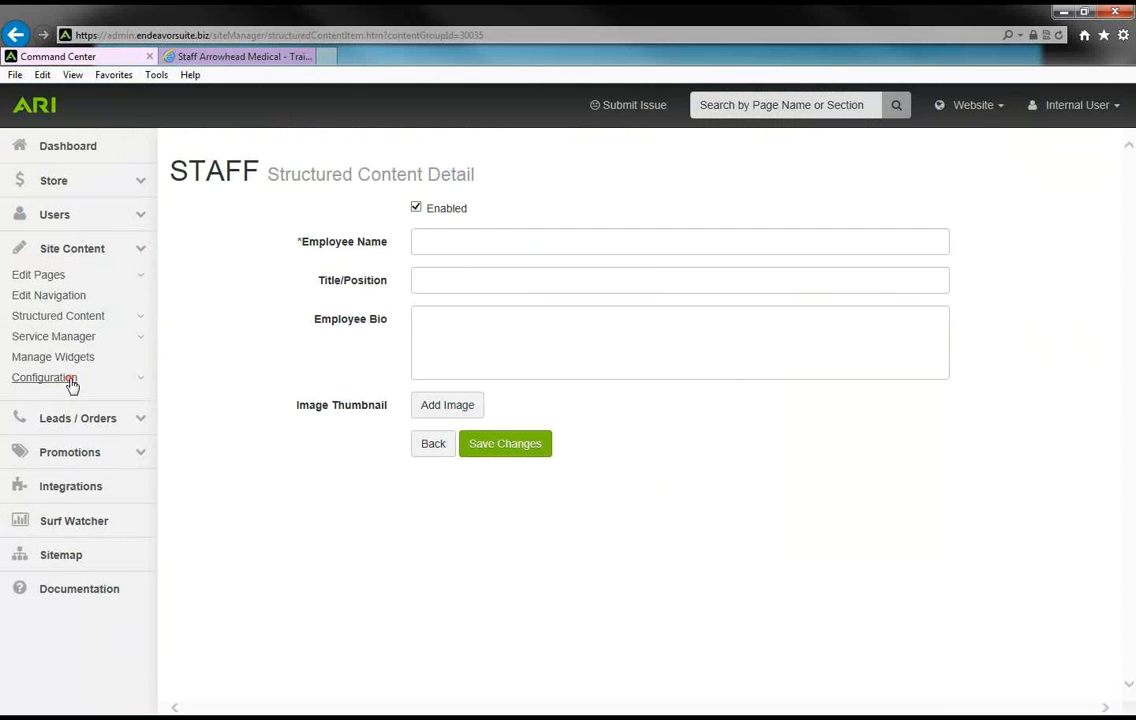
click(141, 383)
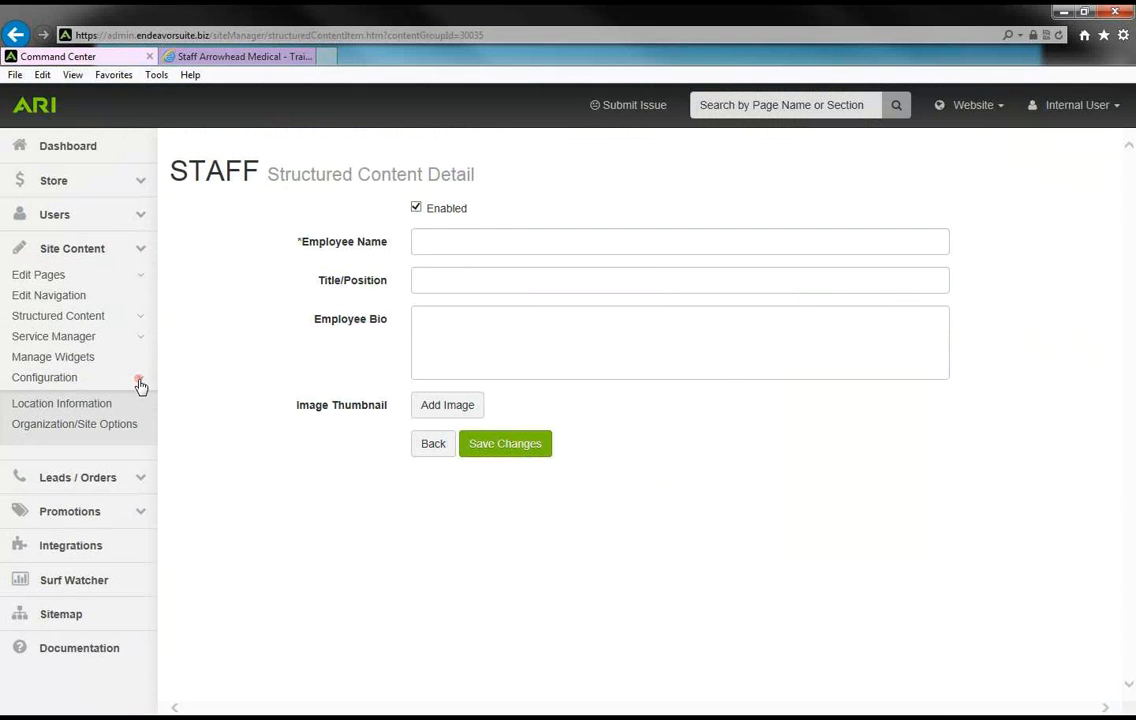
click(83, 405)
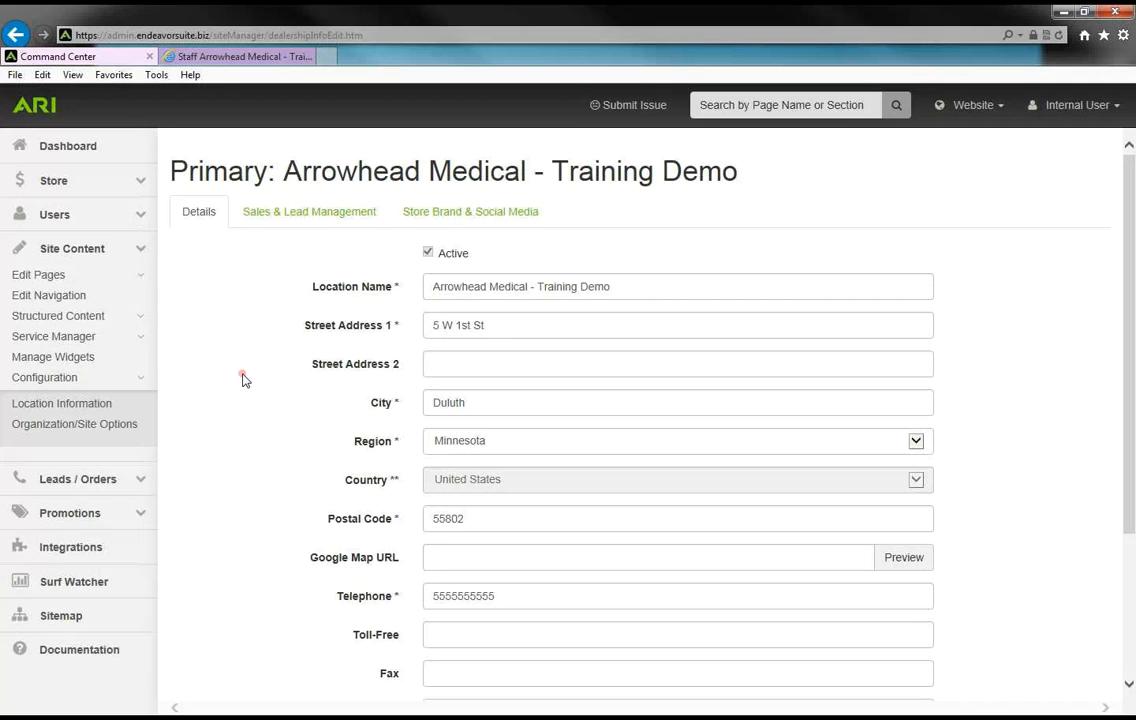
Examine the Sales & Lead Management settings for Ecommerce Orders, the Contact Form and the Request a Quote Form.
click(280, 220)
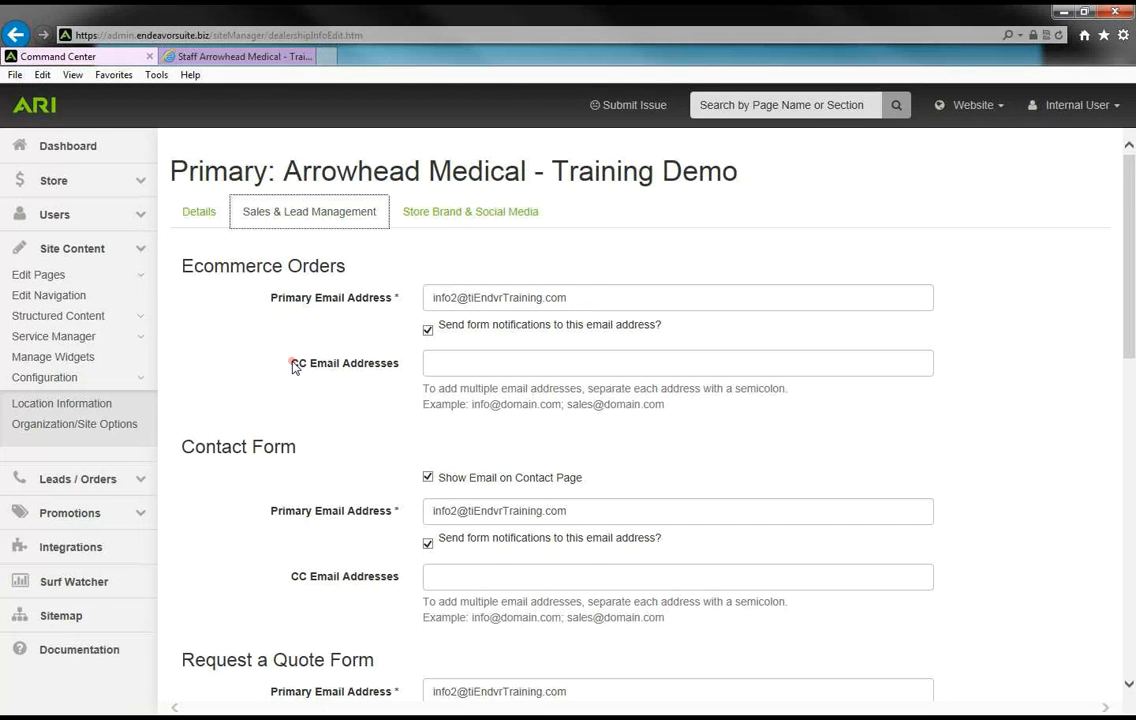
scroll(293, 367, down, 1)
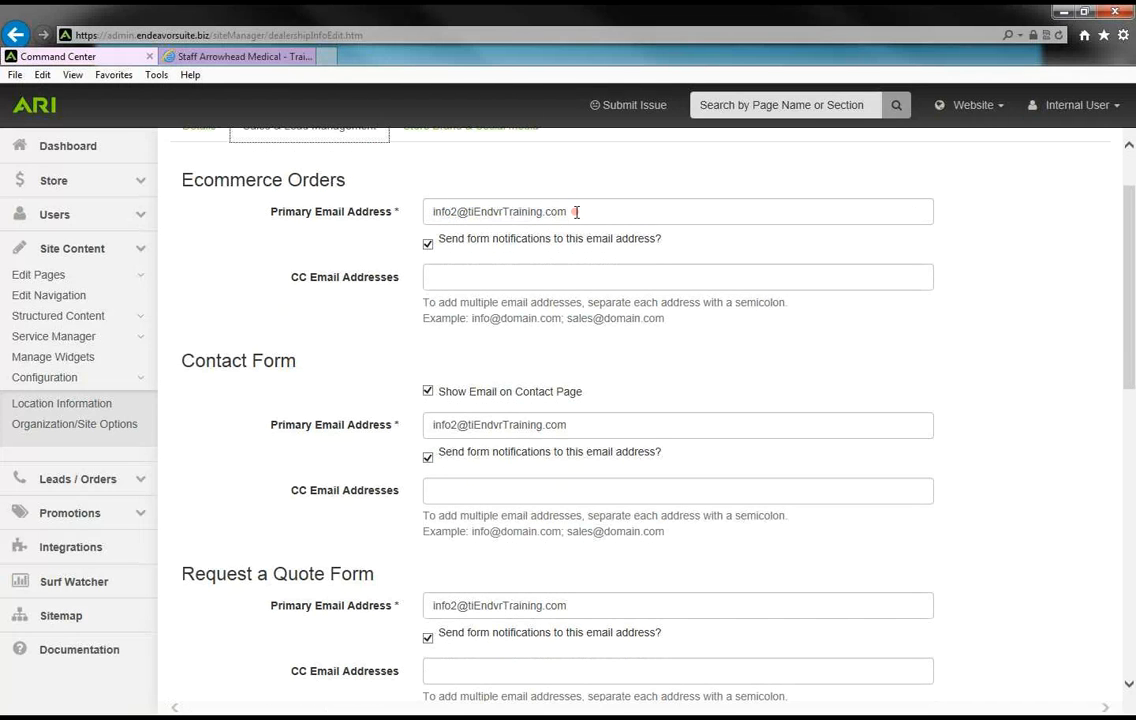
drag(576, 211, 421, 208)
click(323, 212)
drag(352, 185, 230, 188)
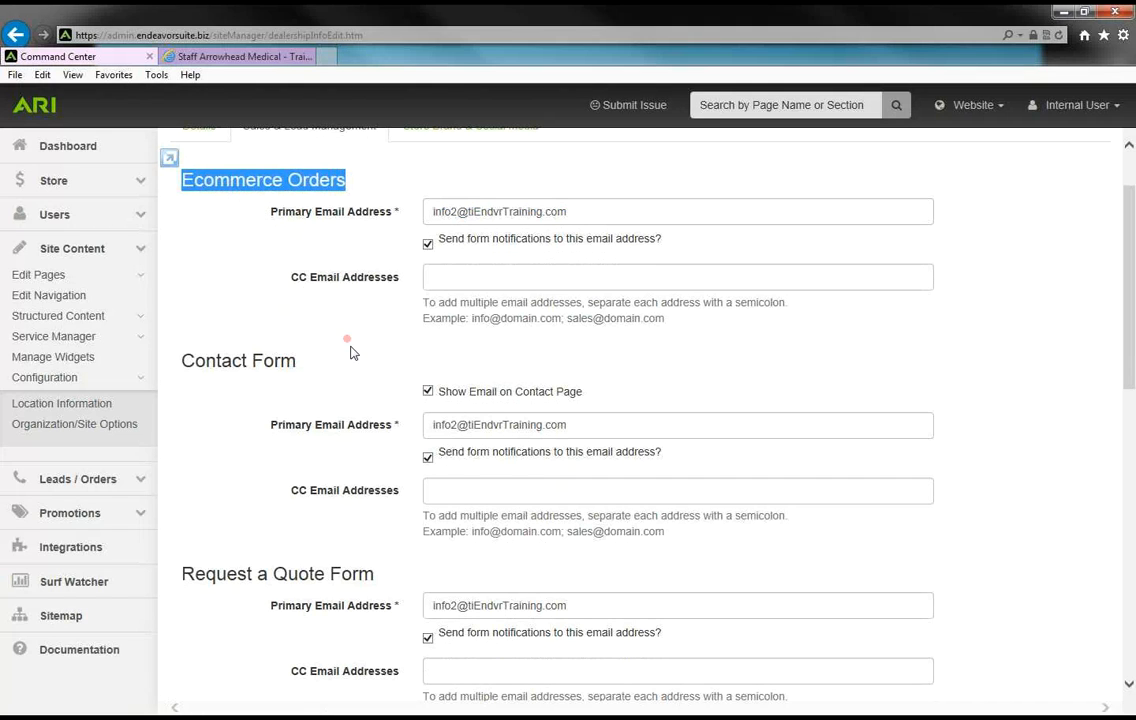
drag(322, 366, 226, 363)
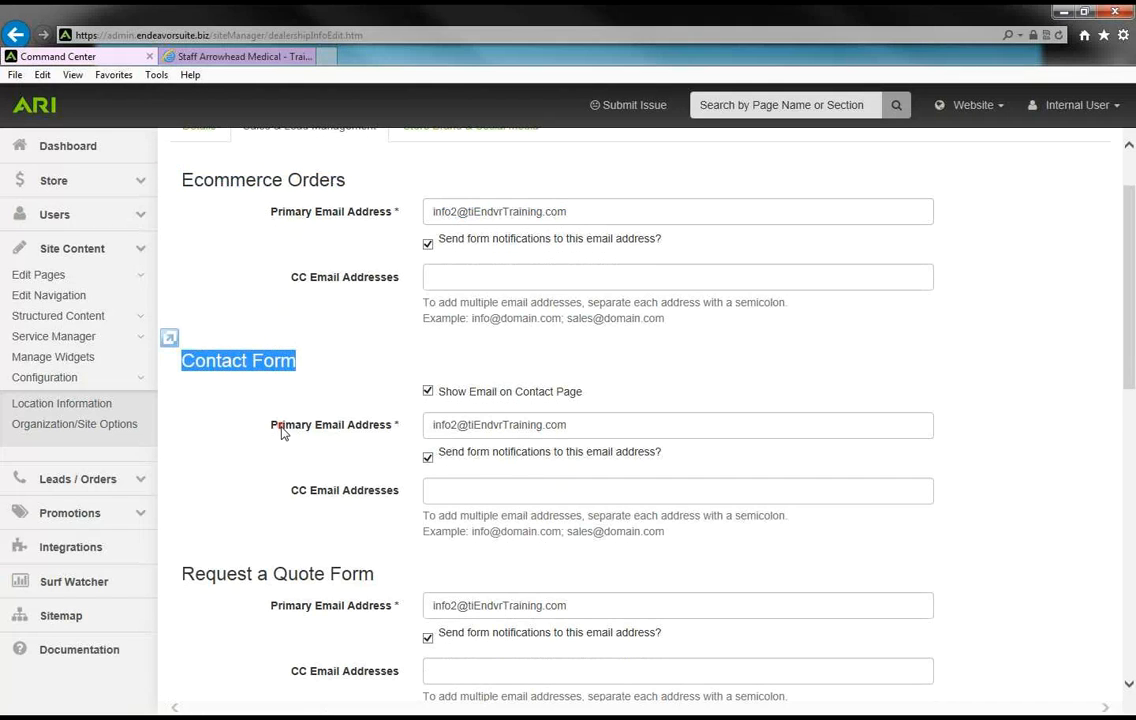
scroll(282, 430, down, 1)
triple_click(236, 480)
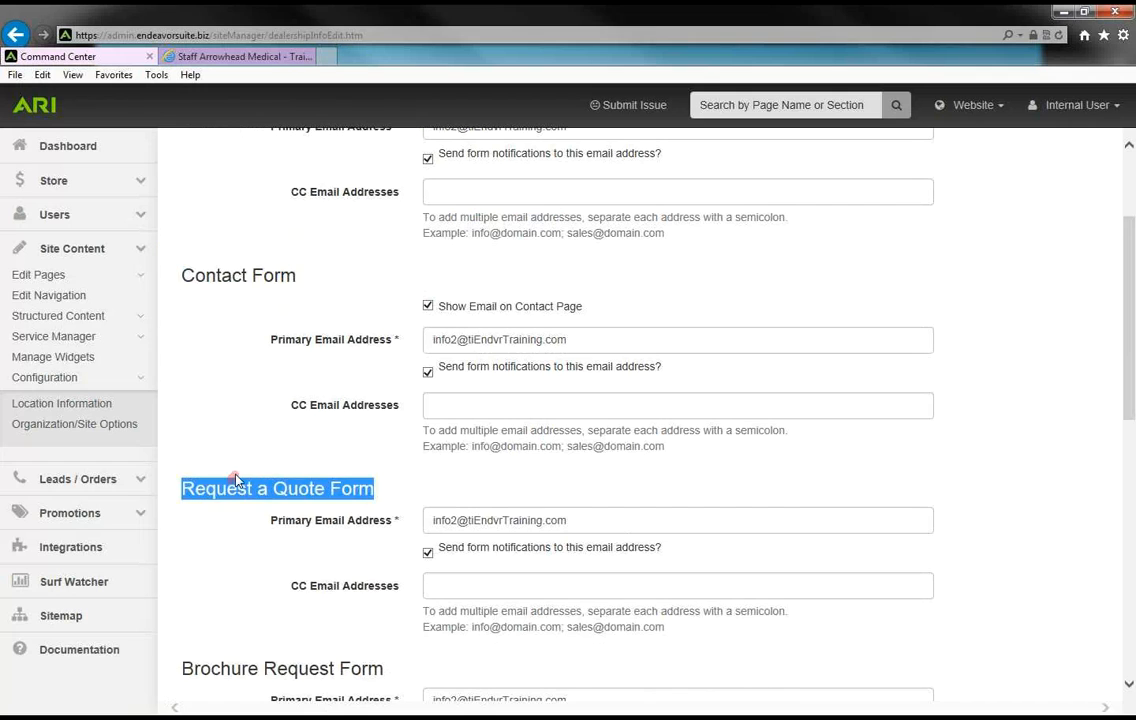
Examine the primary and CC email address fields for Ecommerce Orders.
scroll(274, 426, up, 1)
click(441, 232)
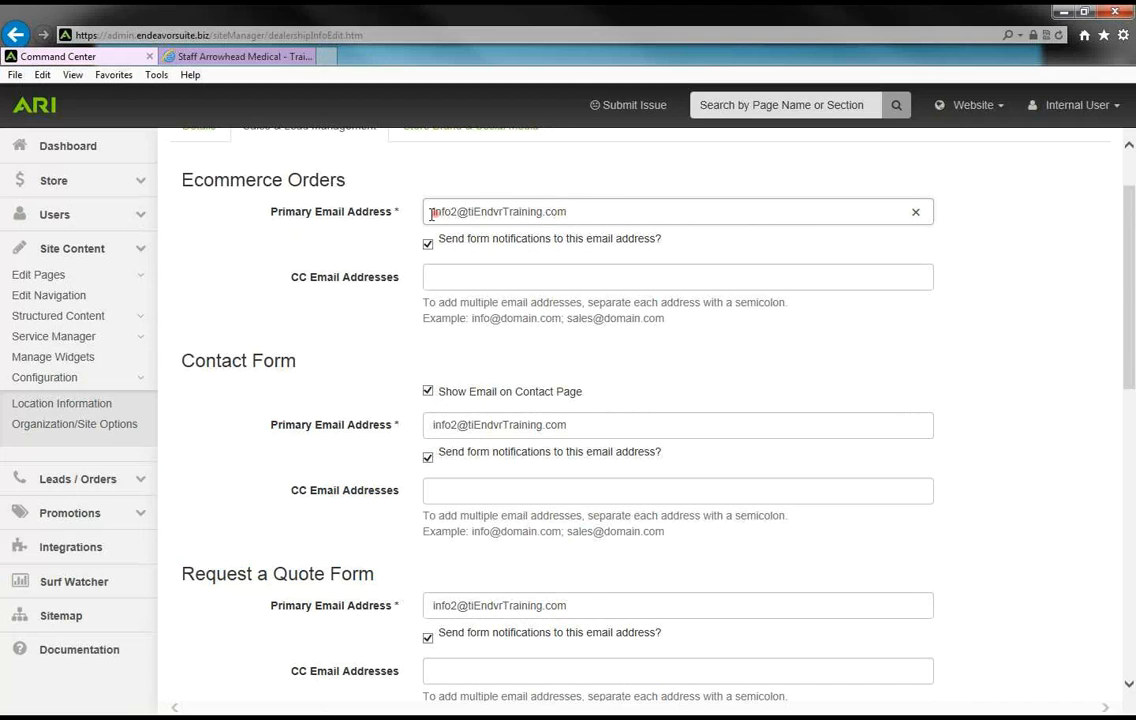
click(462, 276)
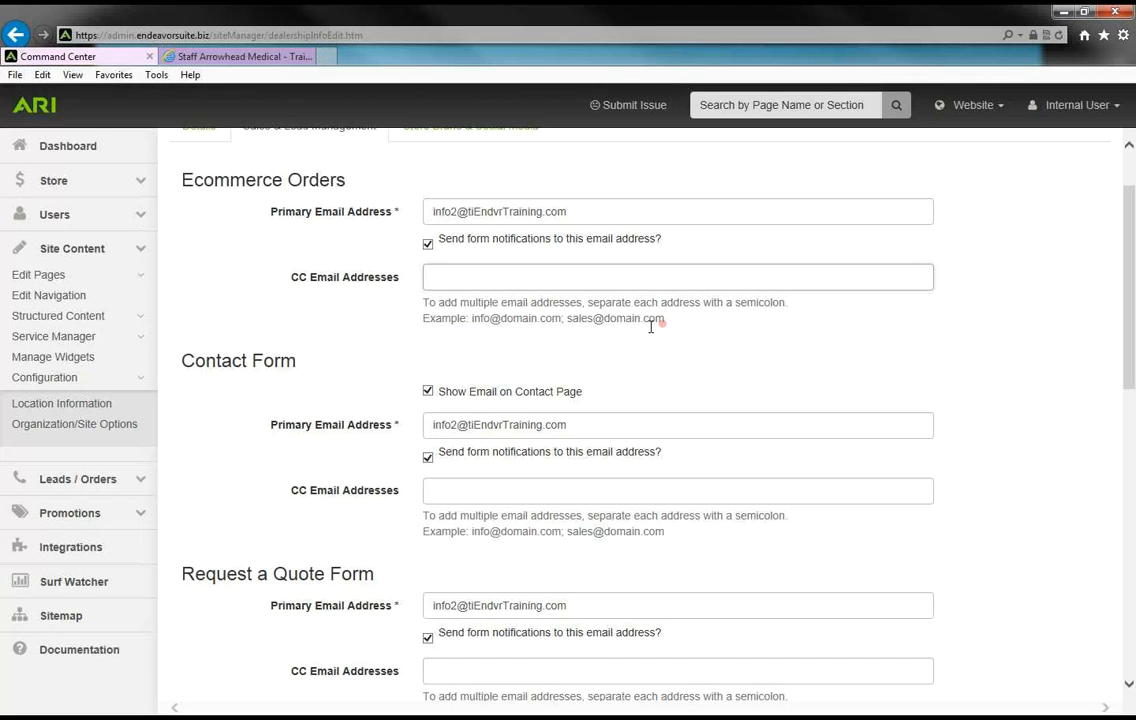
Open the quote request for the Geo 4 Wheeled Powered Wheelchair Base from the Quote Requests list.
click(145, 250)
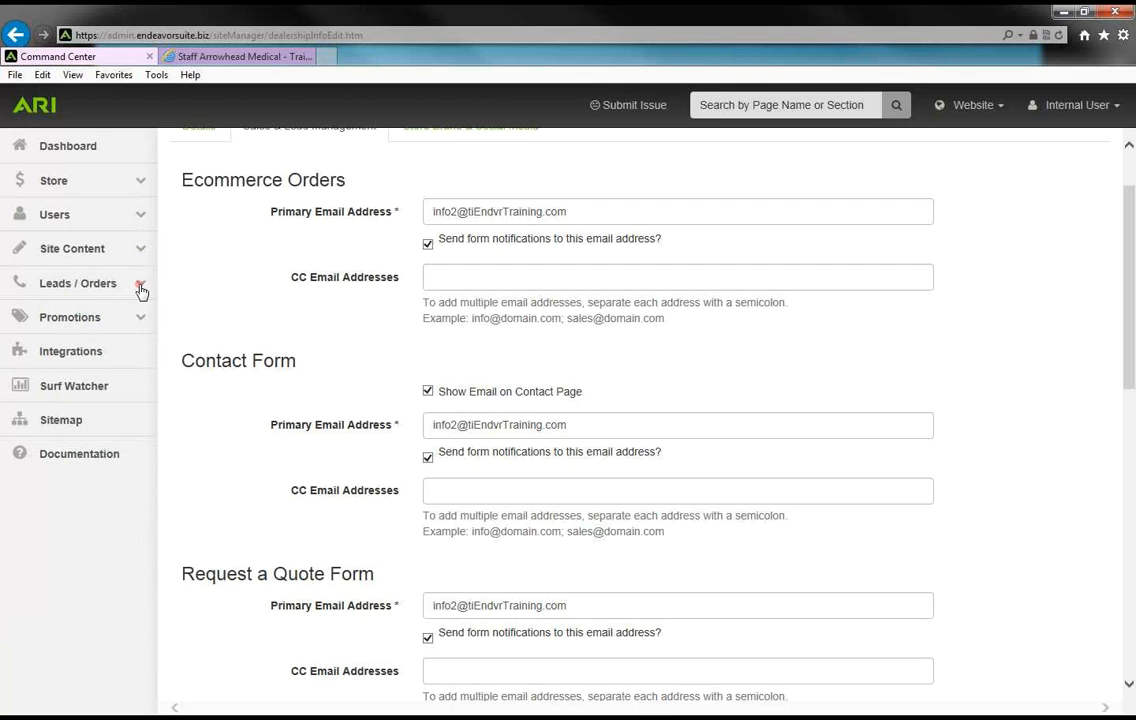
click(141, 286)
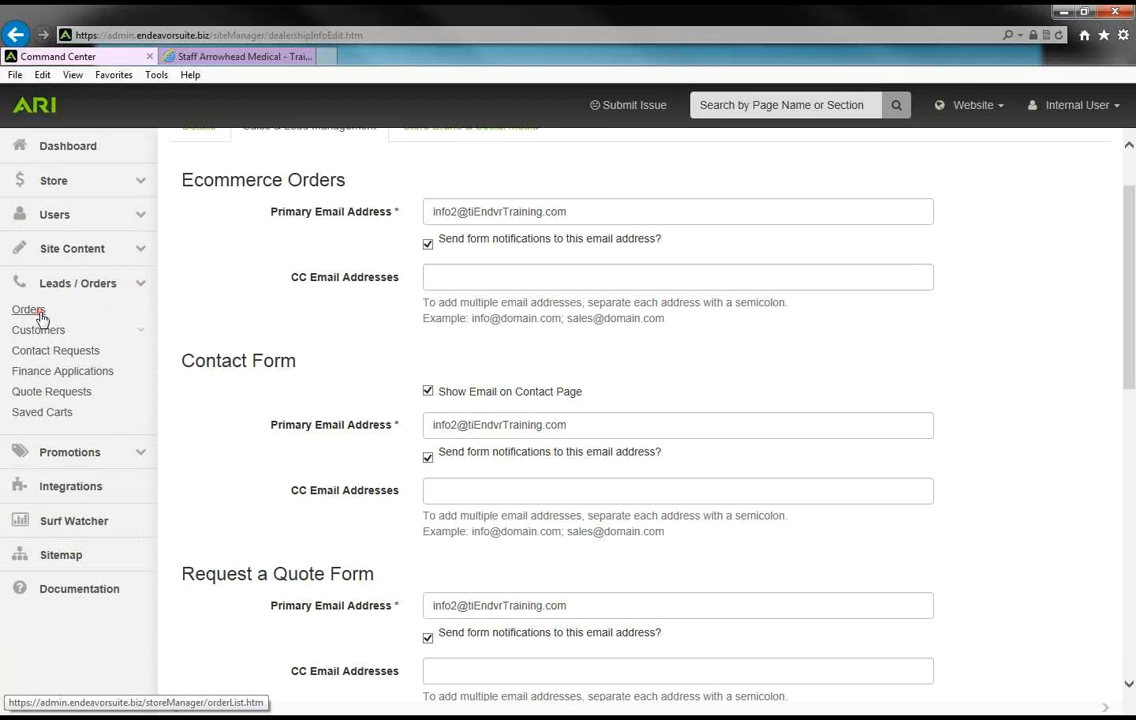
click(65, 399)
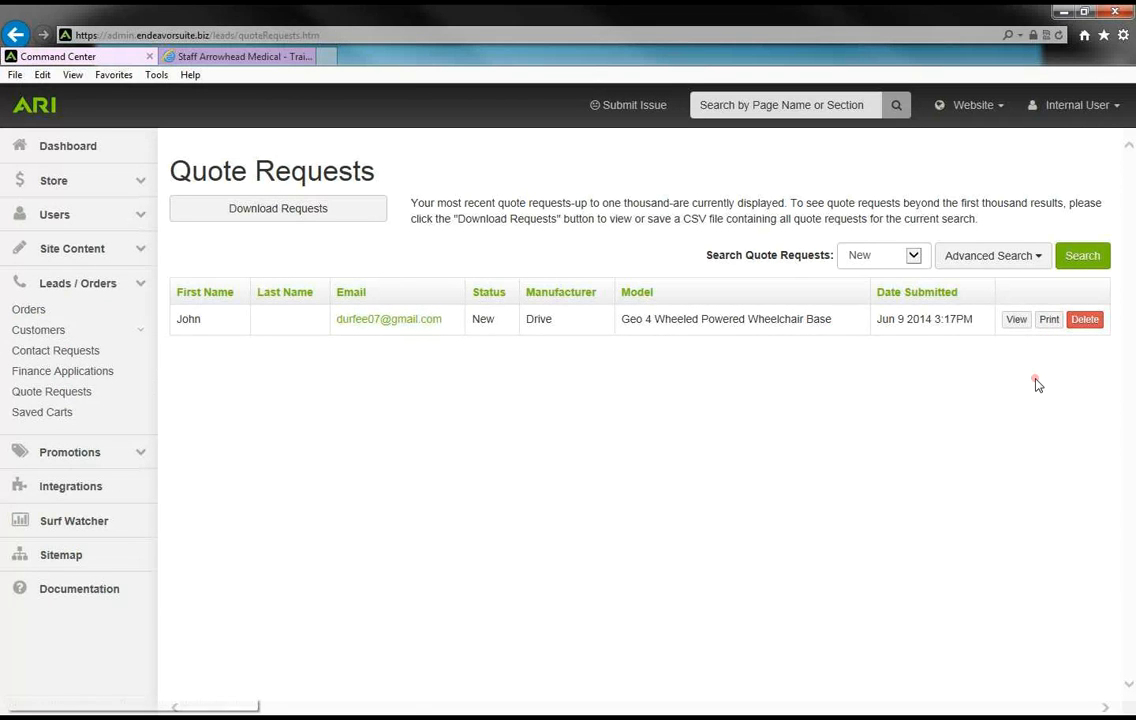
click(1015, 321)
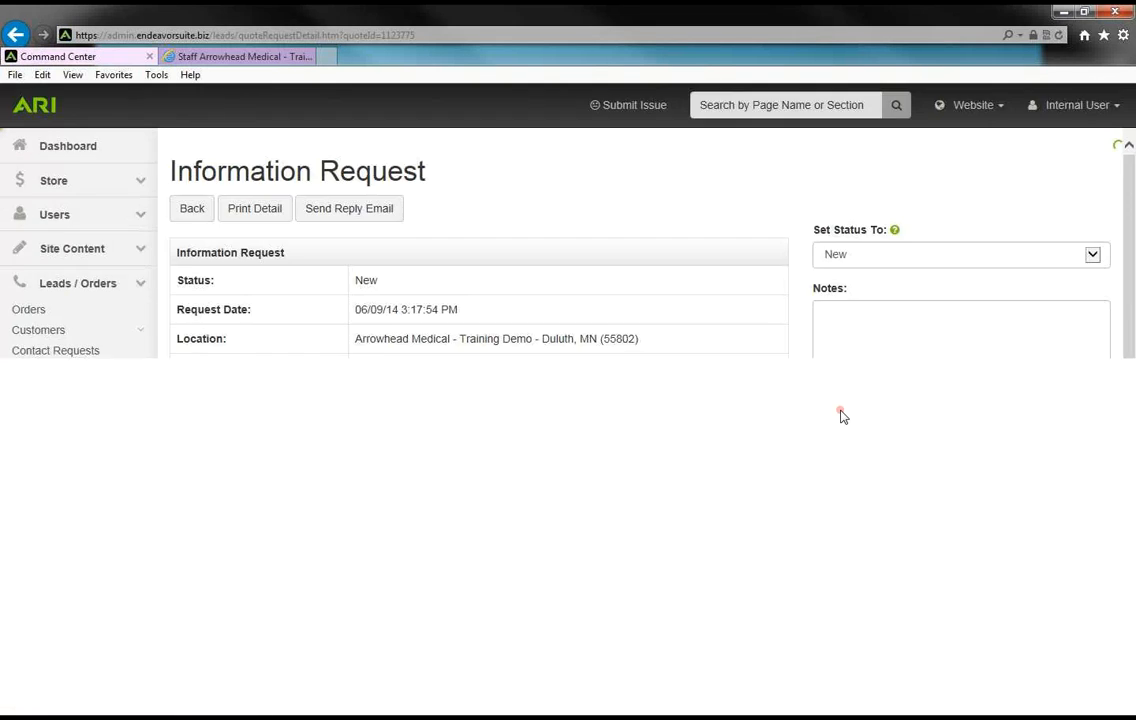
Examine the quote request's product information, contact details and comments.
scroll(600, 380, down, 1)
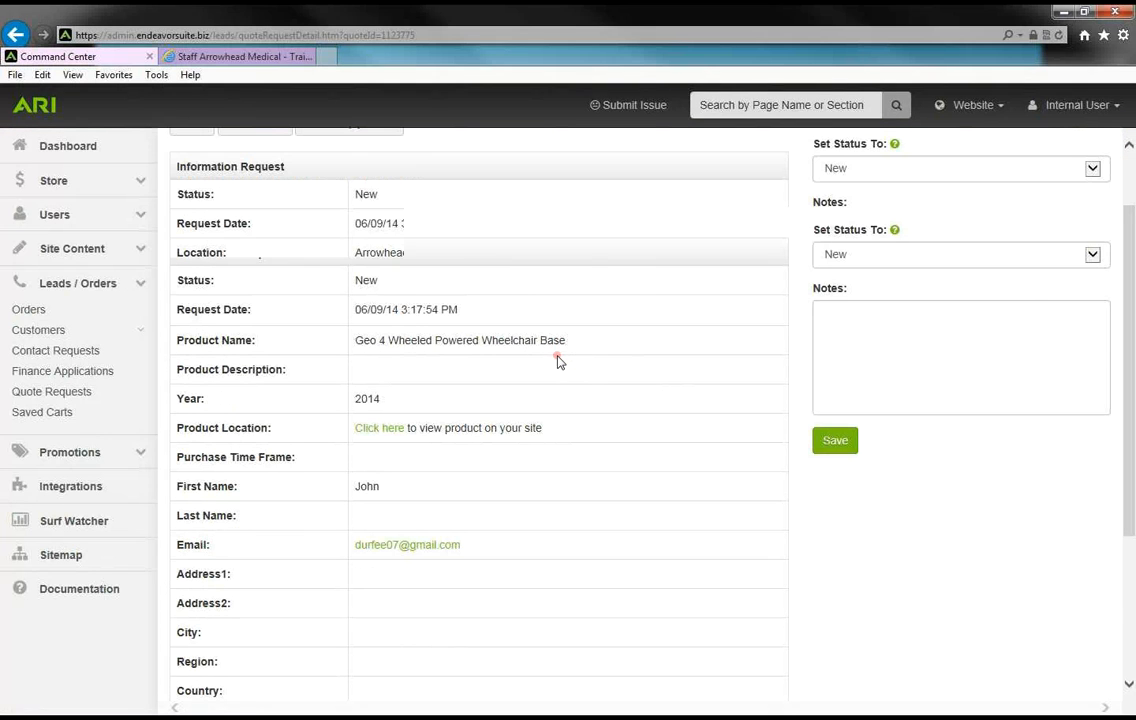
scroll(526, 354, down, 2)
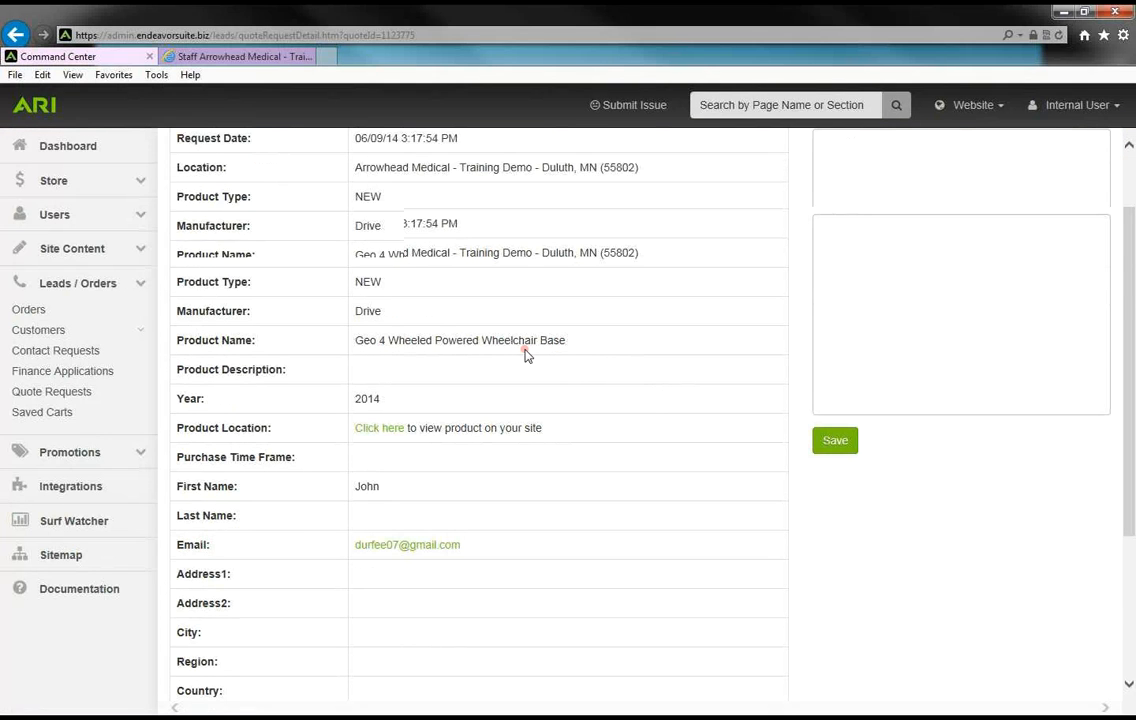
scroll(558, 436, down, 1)
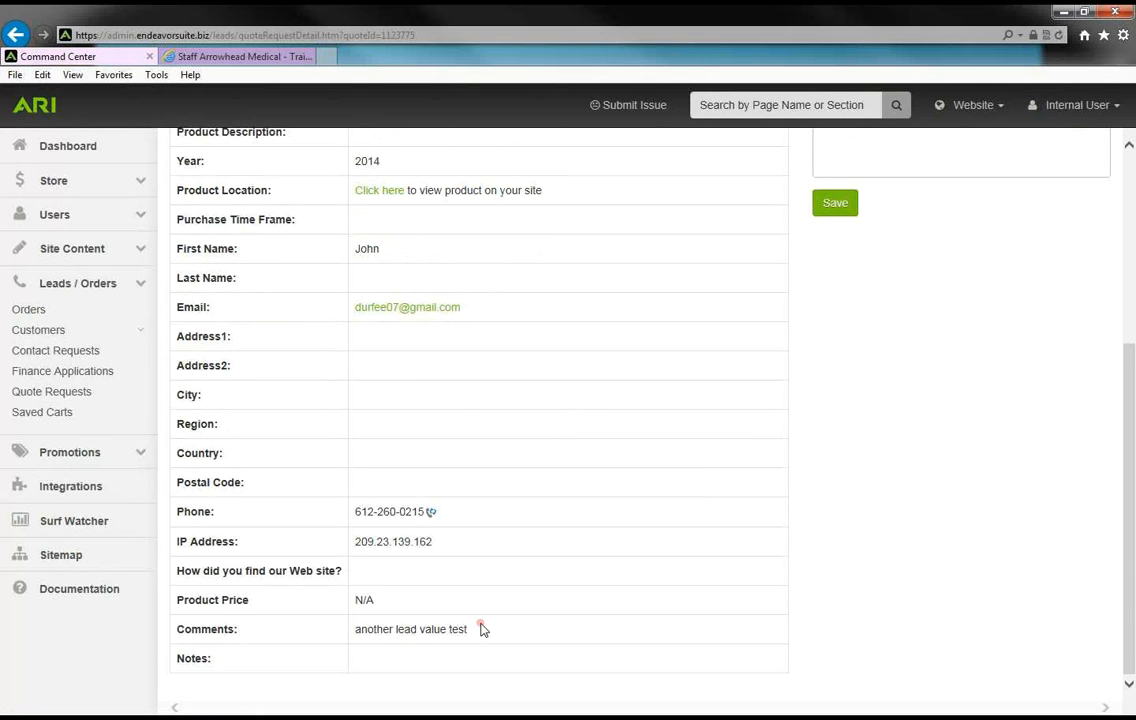
scroll(600, 540, up, 4)
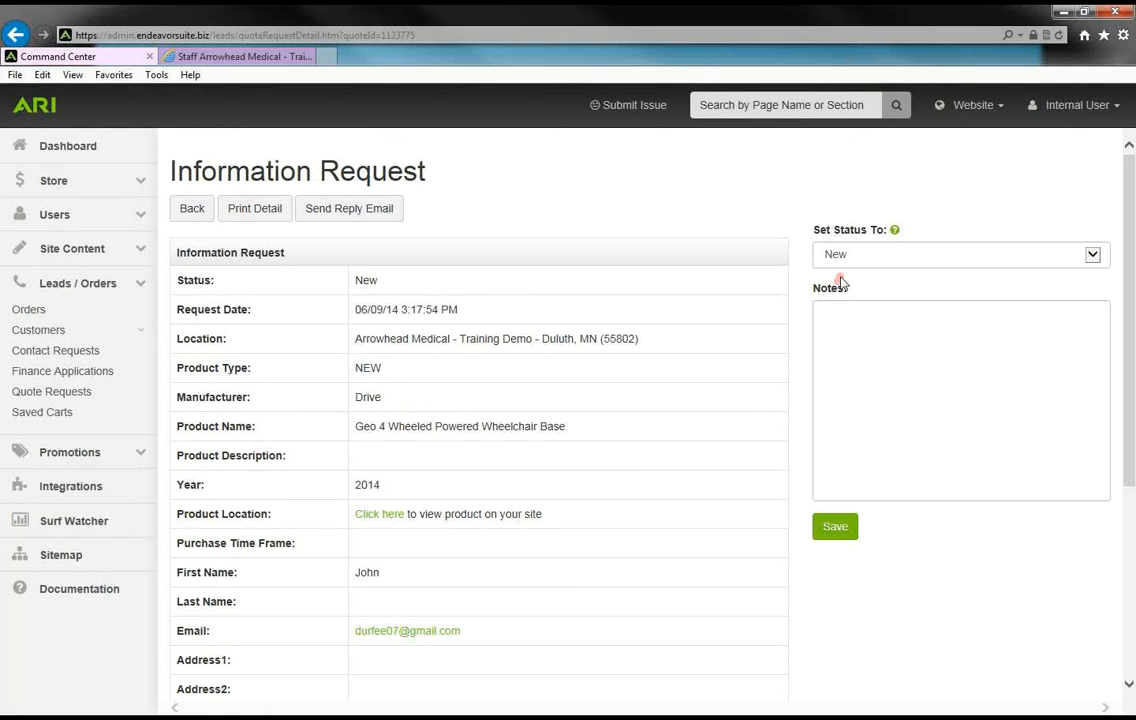
Set the quote request's status to In Progress and place the cursor in its notes.
click(1093, 255)
click(958, 268)
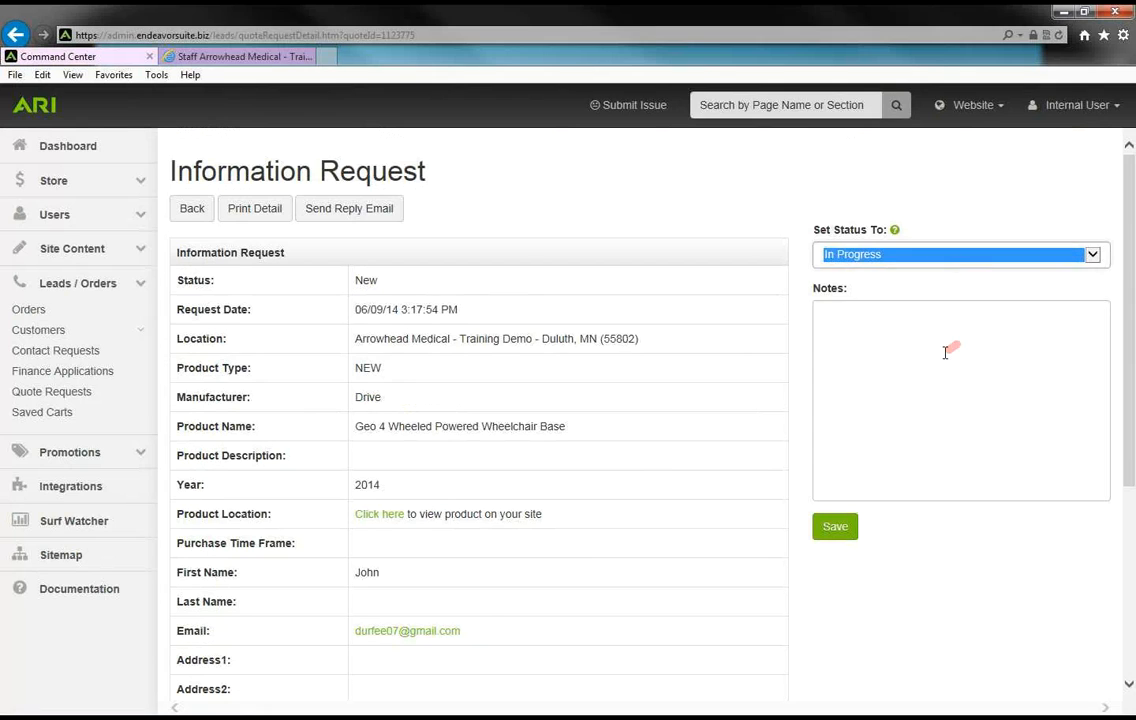
click(855, 330)
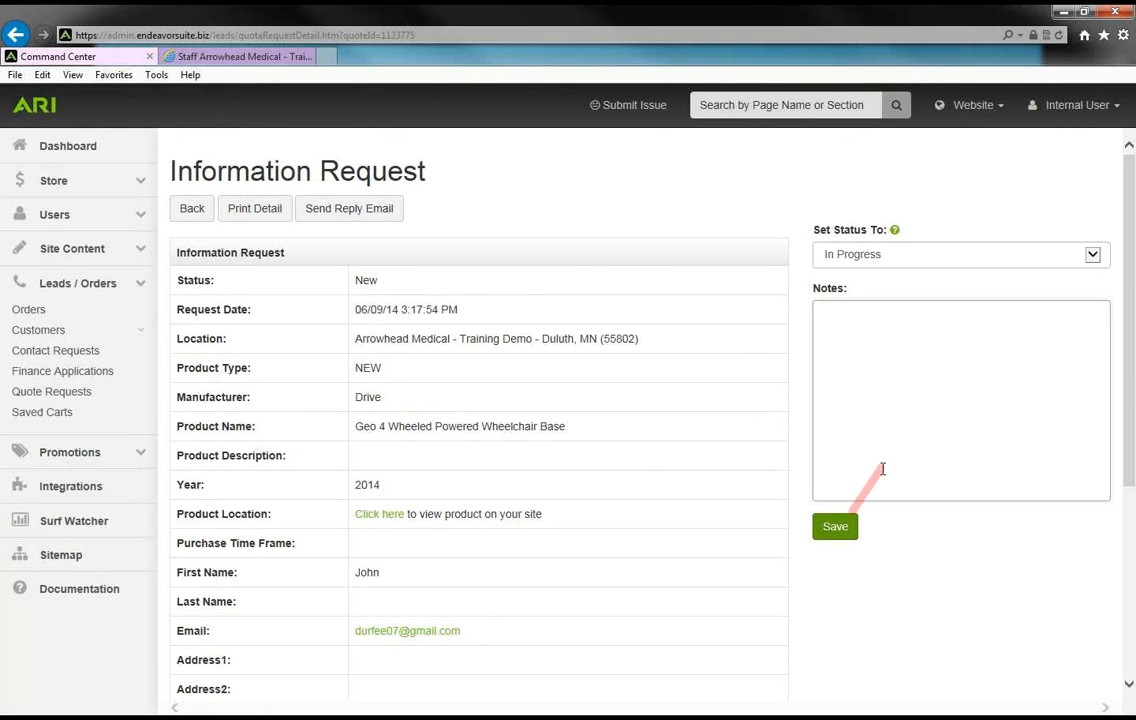
Set the quote request's status to Complete, save it, and collapse the Leads / Orders section.
click(1093, 256)
click(998, 281)
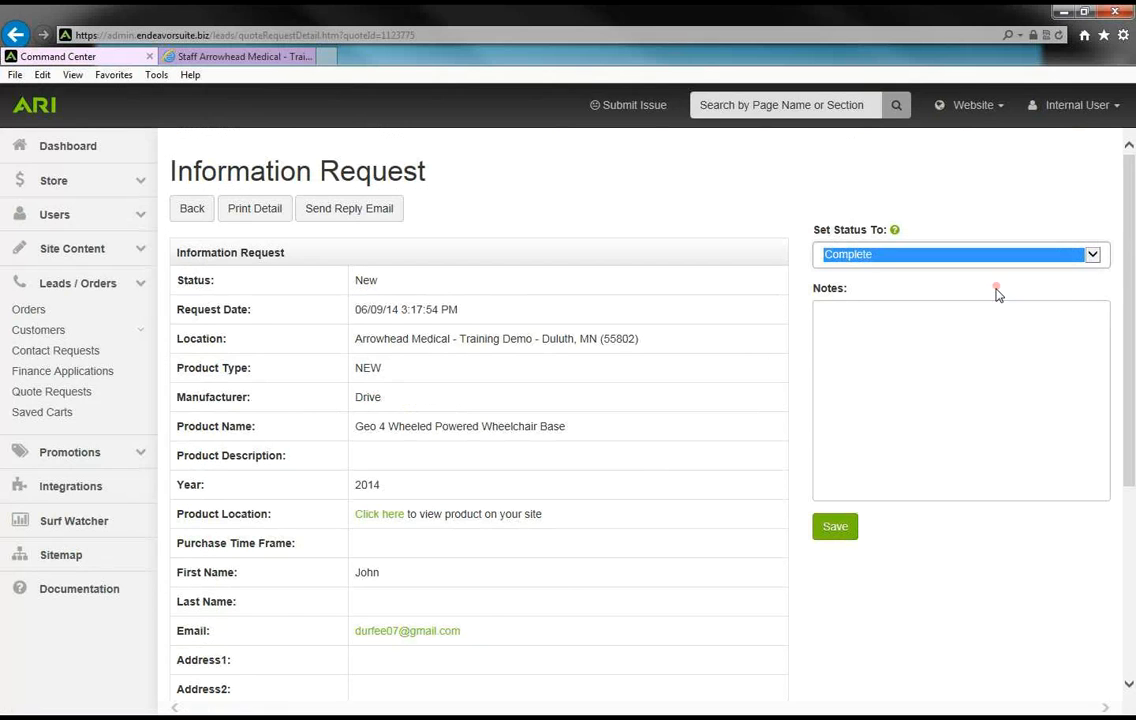
click(836, 530)
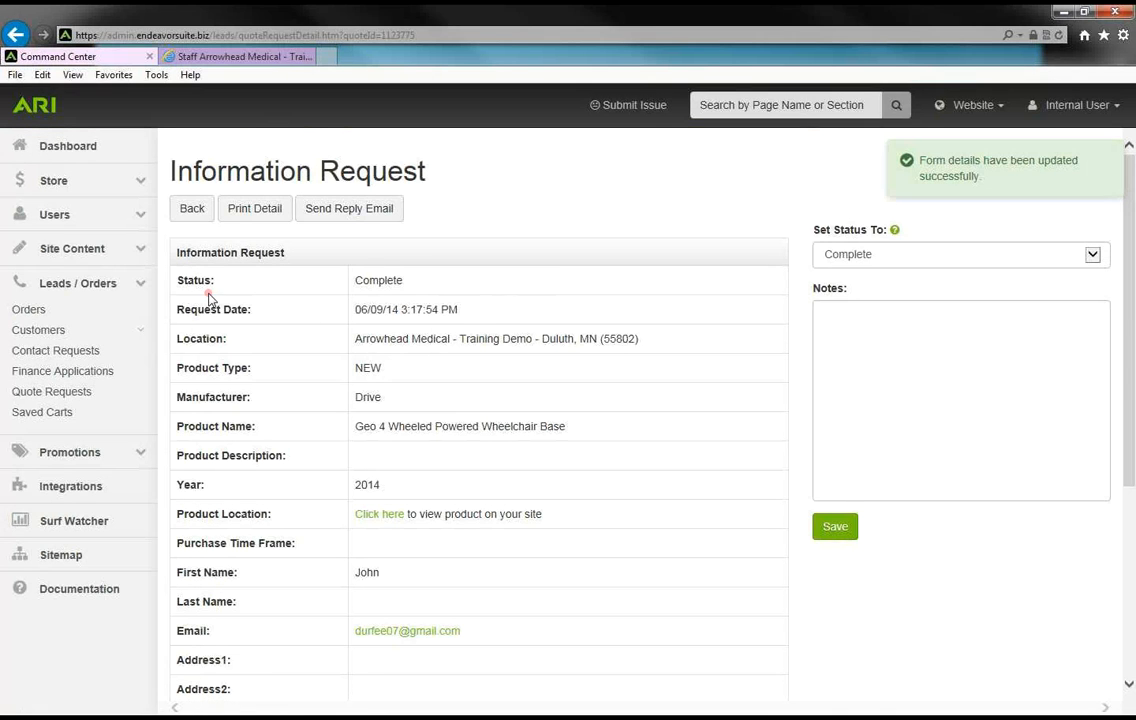
click(143, 285)
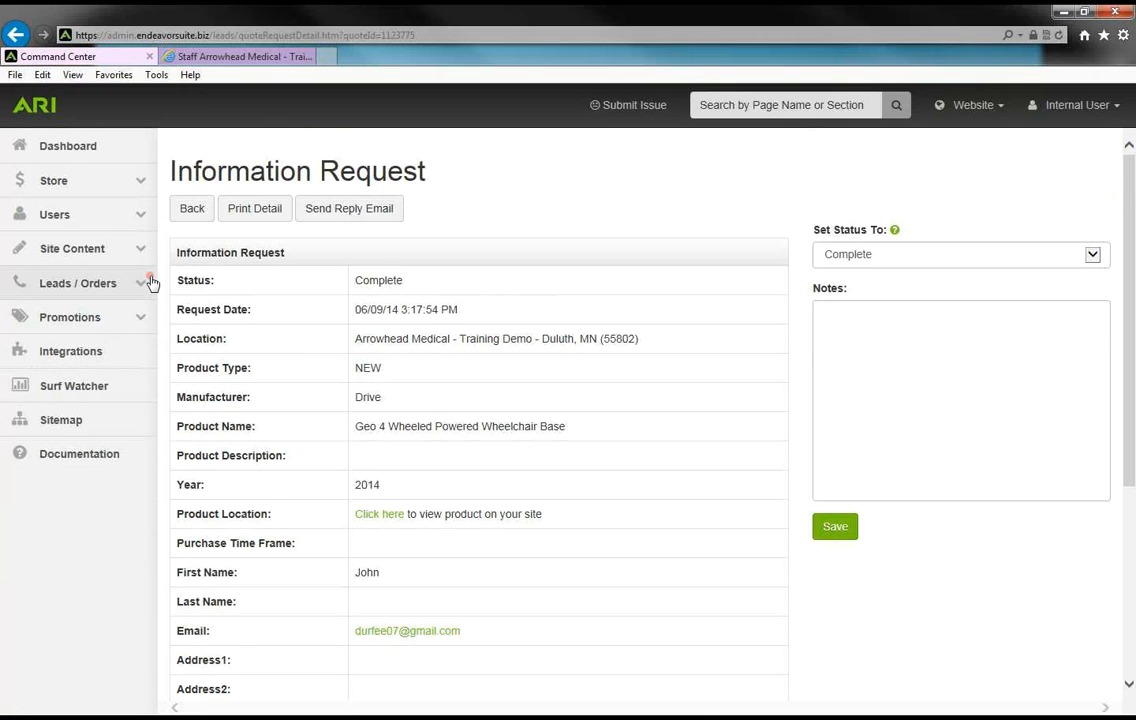
Open Surf Watcher and examine the Referrer Breakdown report's chart, direct URL, search engine and referring domain figures.
click(115, 391)
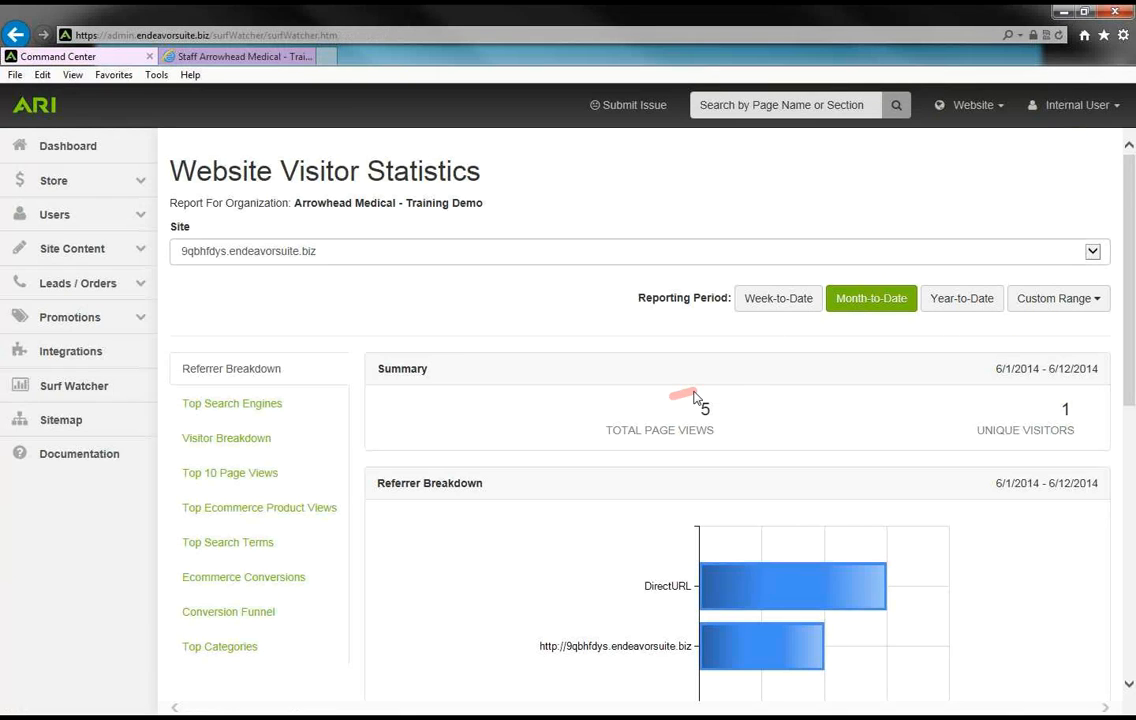
scroll(585, 362, down, 1)
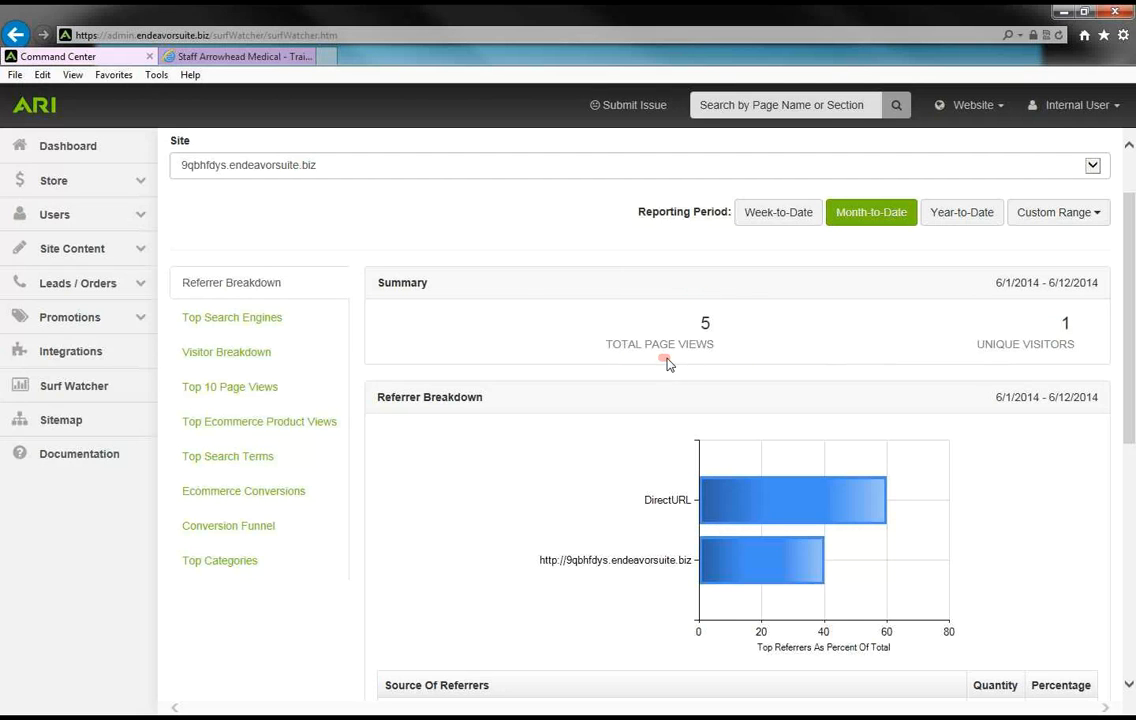
scroll(623, 338, down, 3)
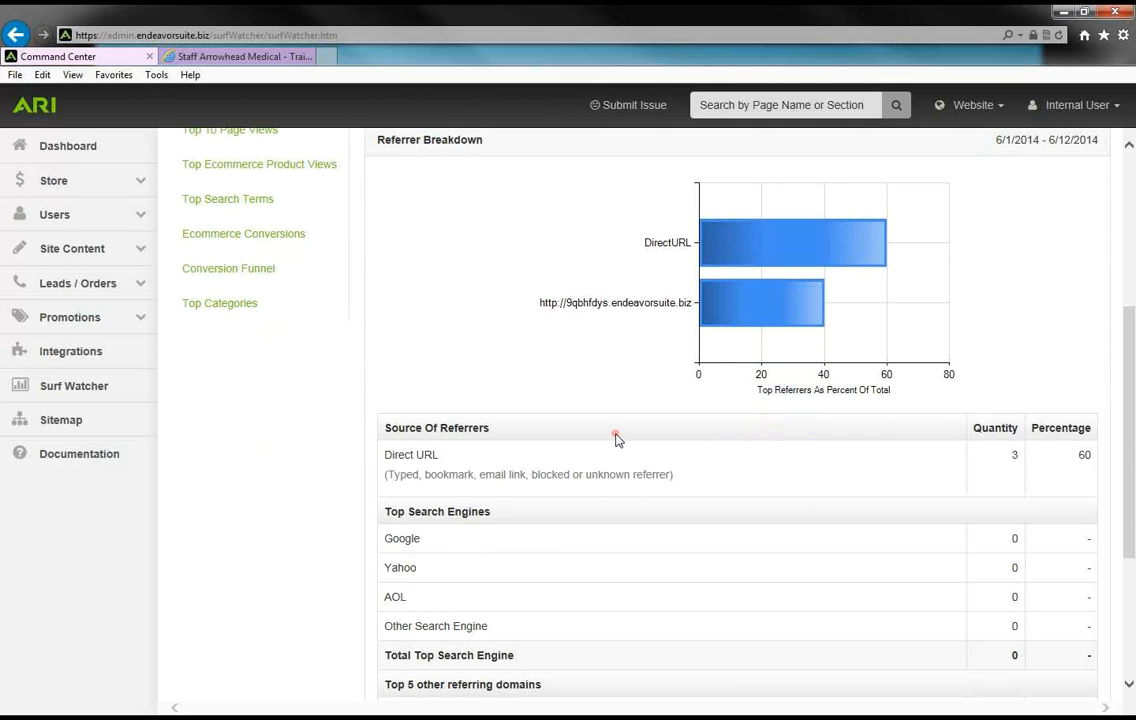
scroll(615, 440, down, 1)
drag(440, 370, 385, 371)
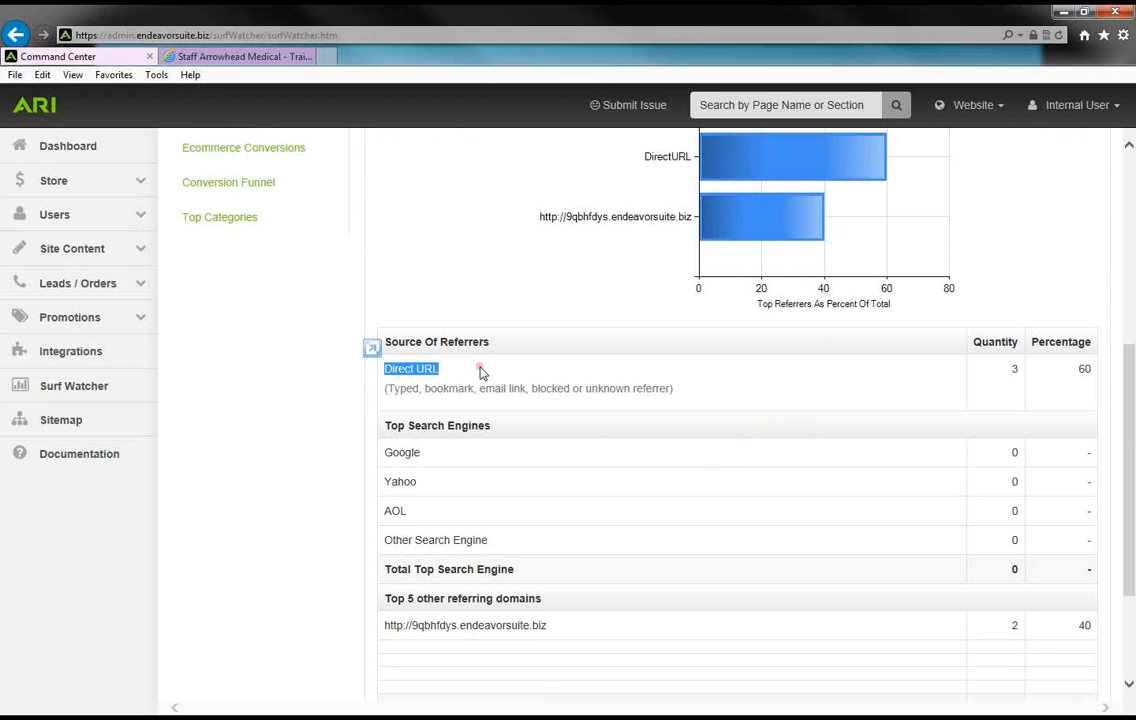
click(280, 435)
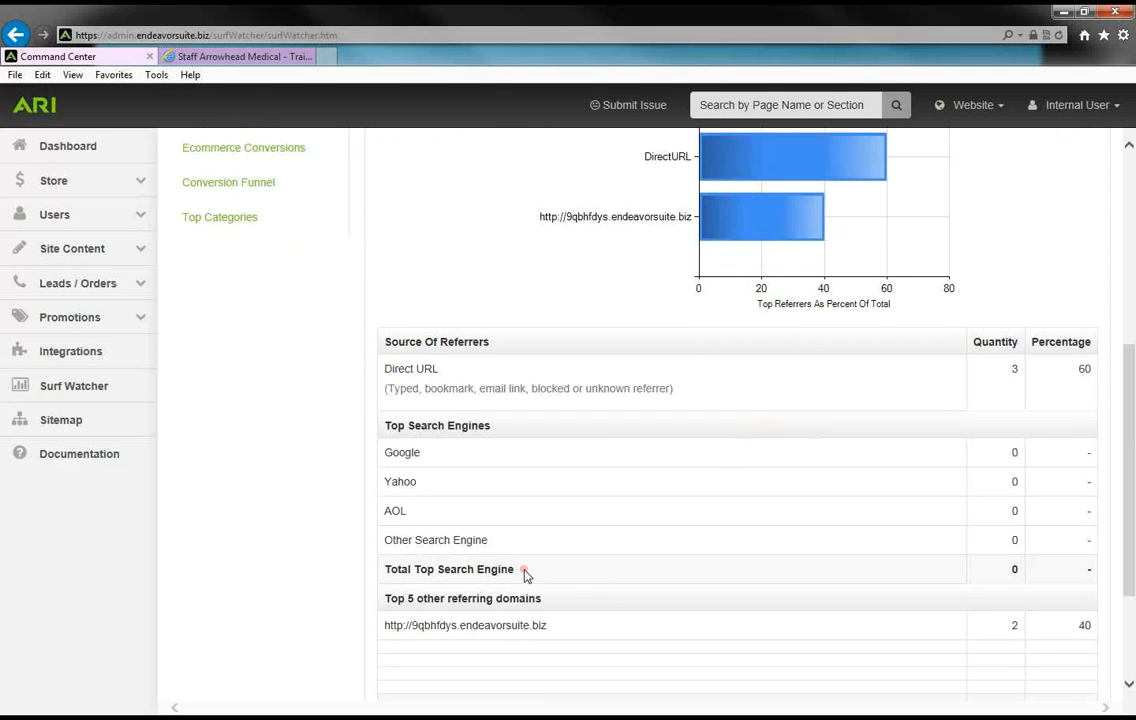
drag(524, 573, 308, 572)
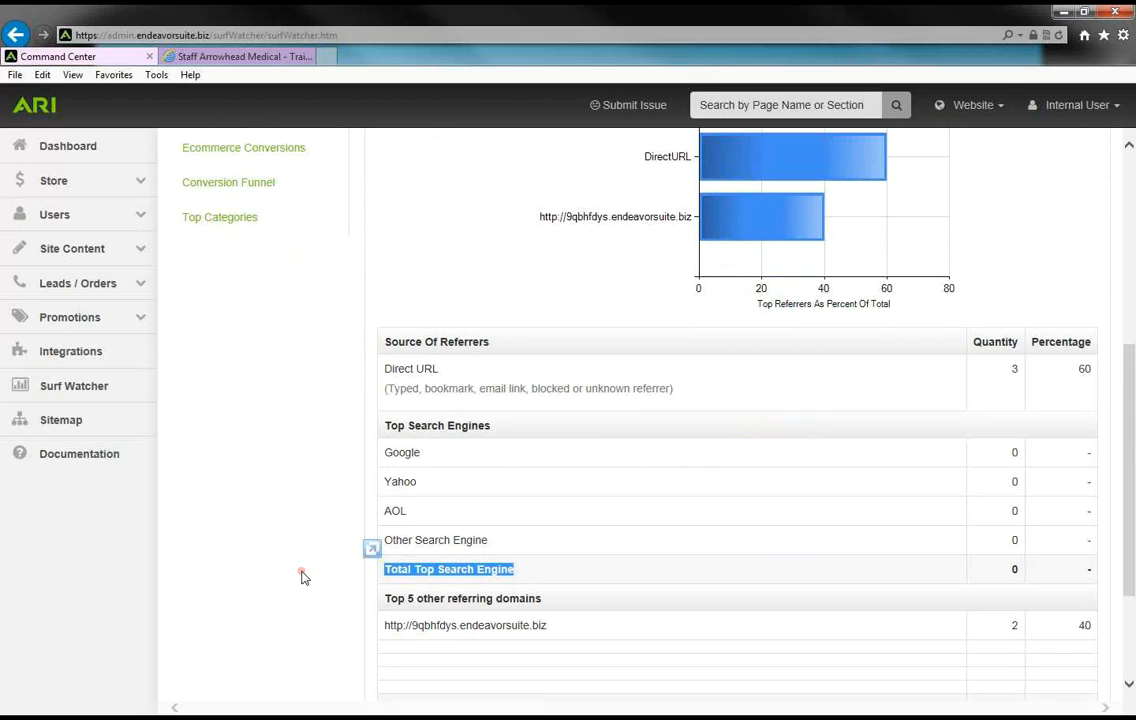
click(303, 577)
scroll(302, 576, down, 1)
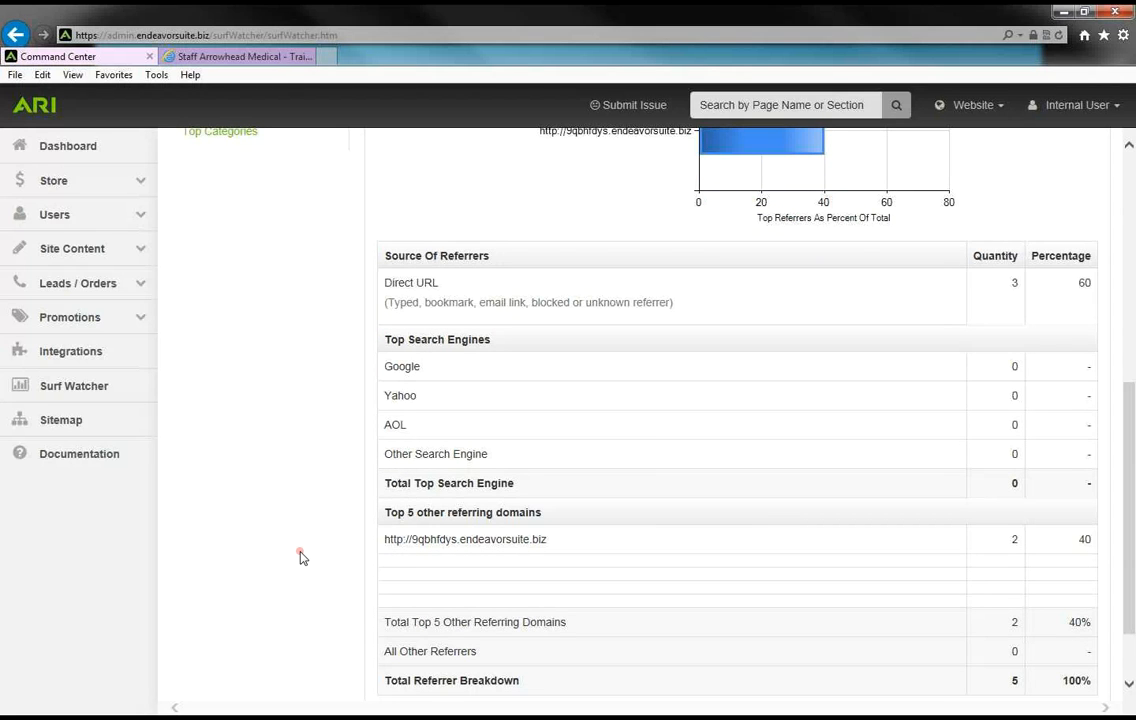
Review the Visitor Breakdown report's chart and its unique visitors by number of visits.
scroll(300, 557, up, 3)
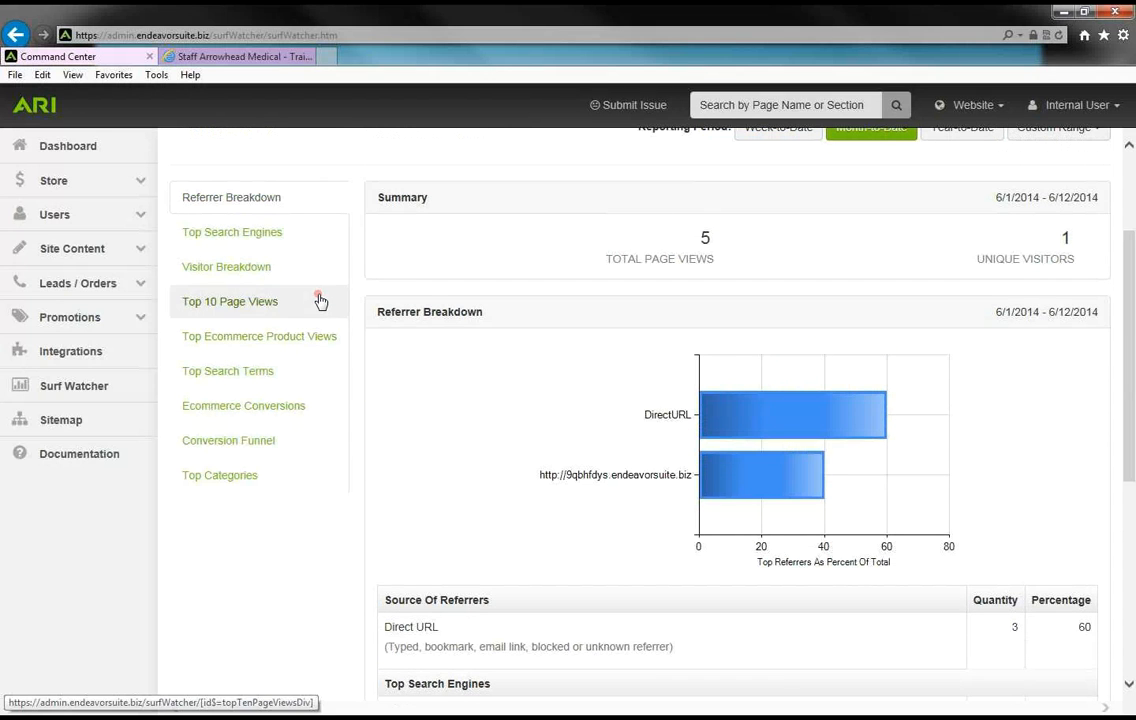
click(243, 272)
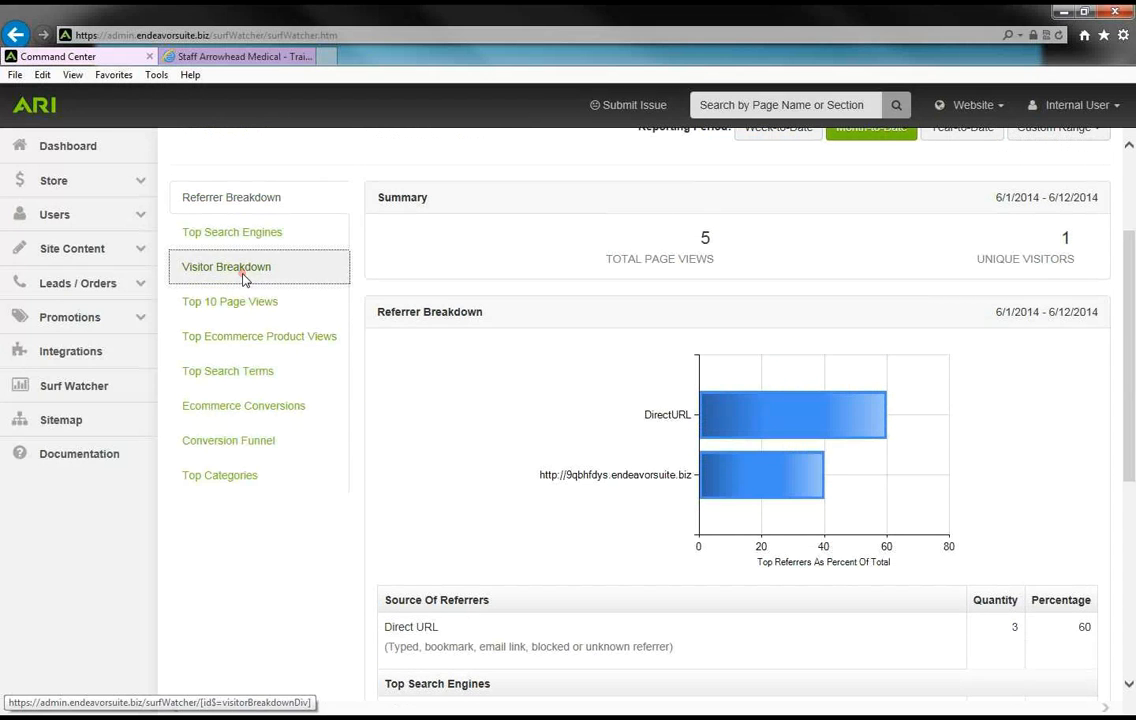
scroll(393, 527, down, 3)
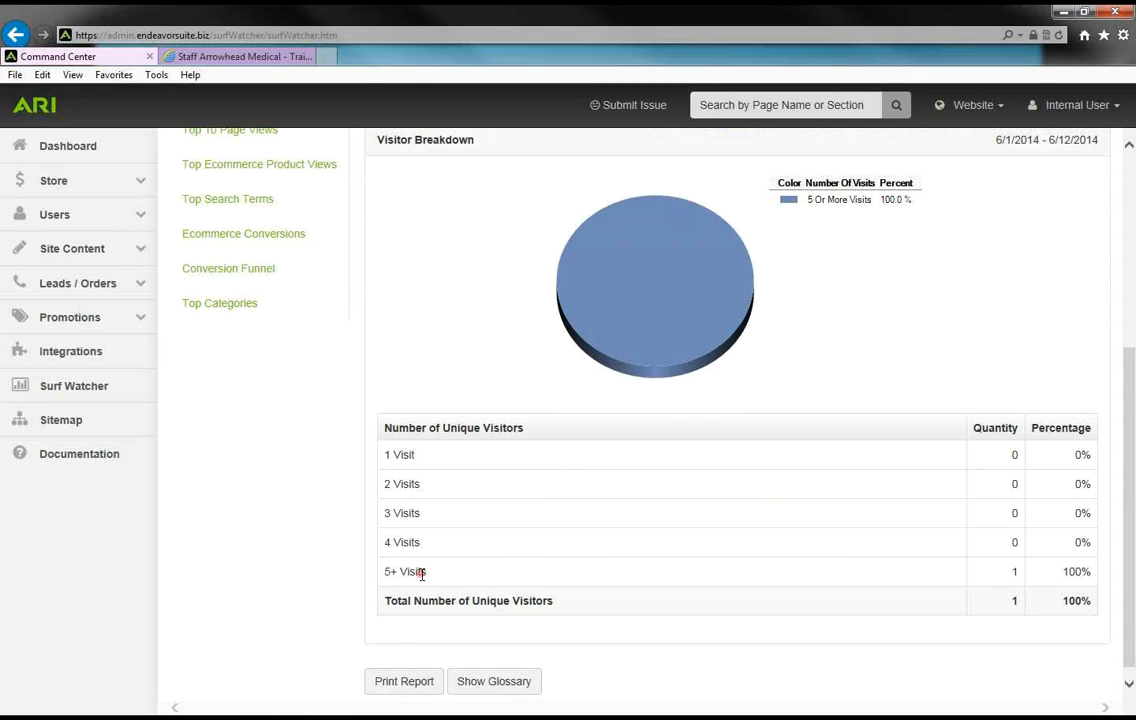
scroll(322, 575, up, 1)
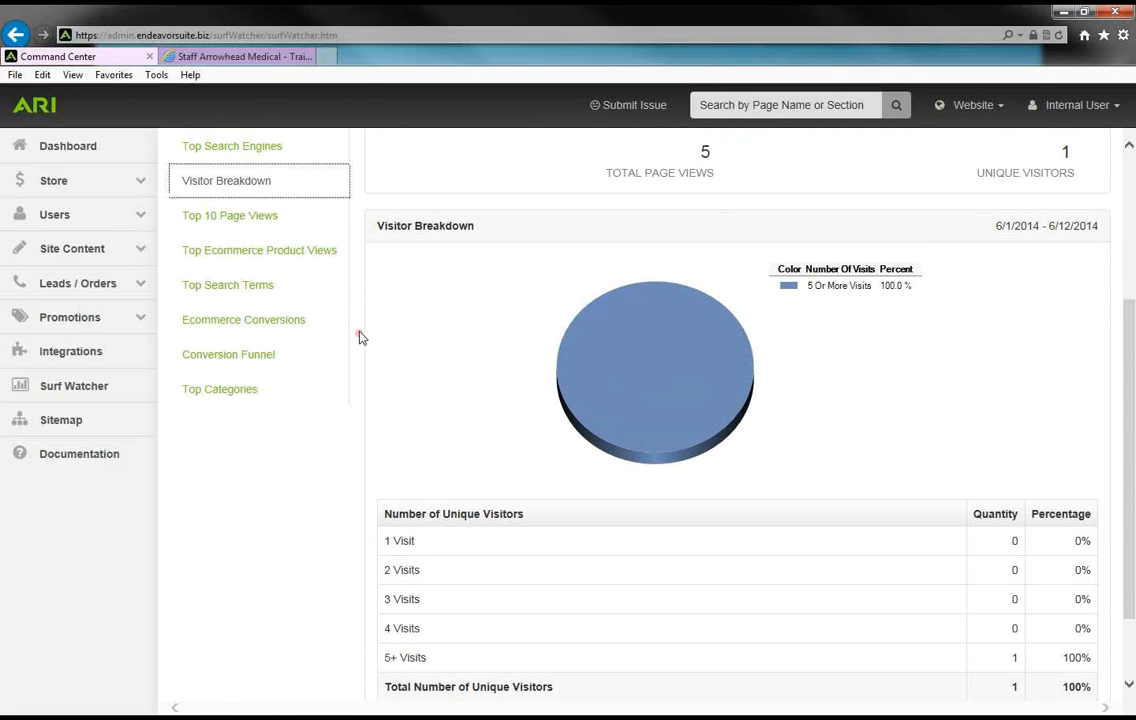
Review the Top 10 Page Views report and display the Top Ecommerce Product Views report.
click(234, 222)
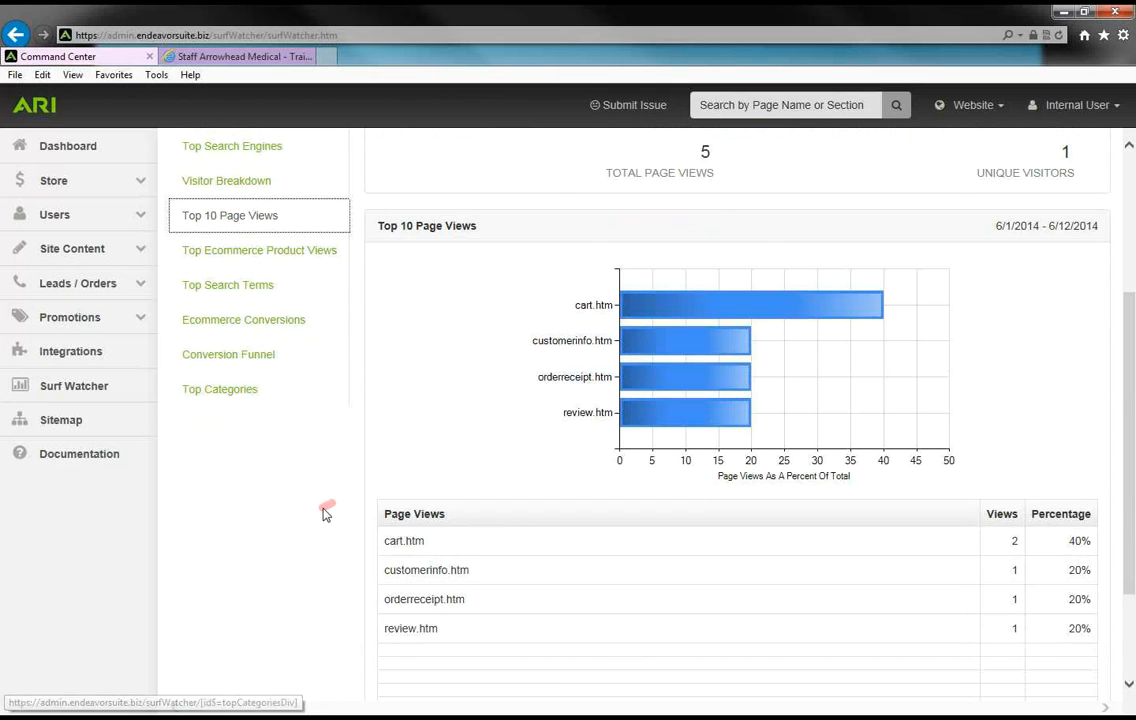
scroll(323, 518, down, 1)
scroll(350, 420, up, 2)
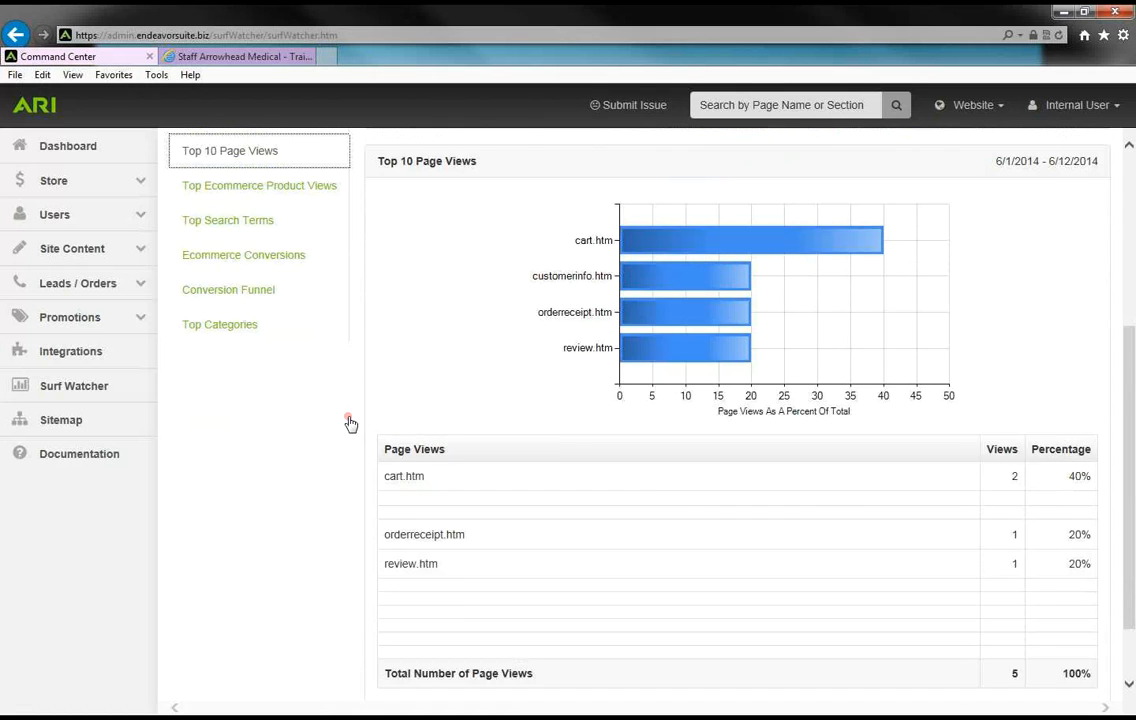
click(270, 272)
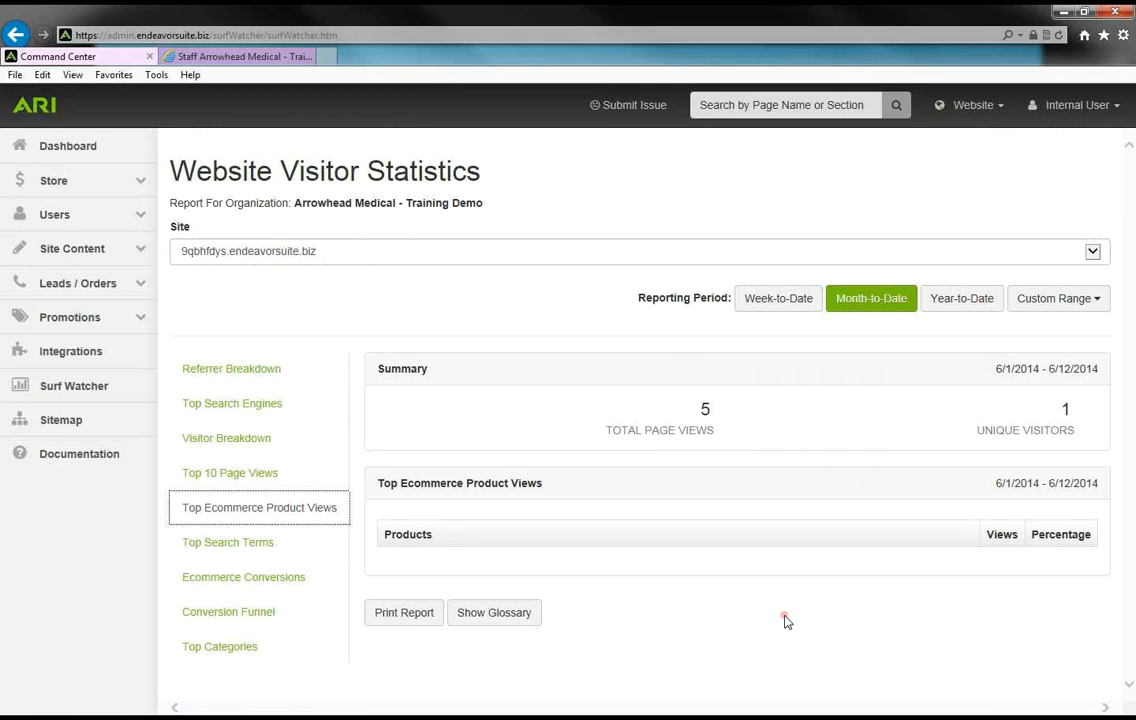
View the Top Search Terms report and examine the daily revenue in the Ecommerce Conversions report.
click(224, 548)
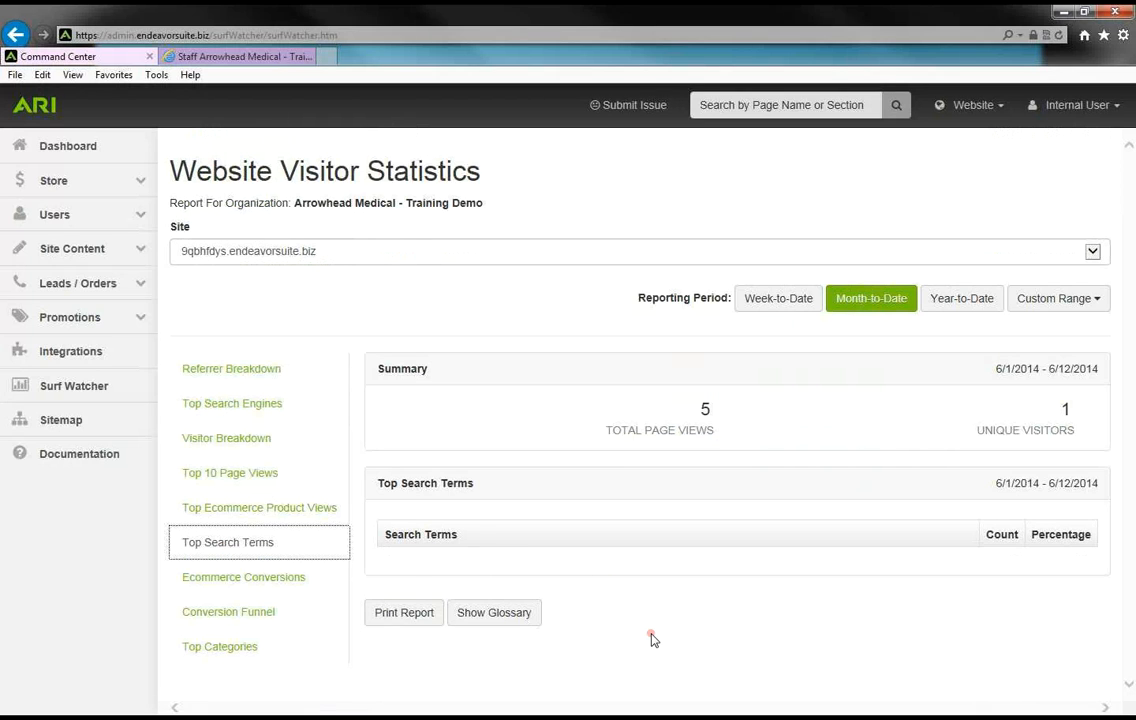
click(250, 581)
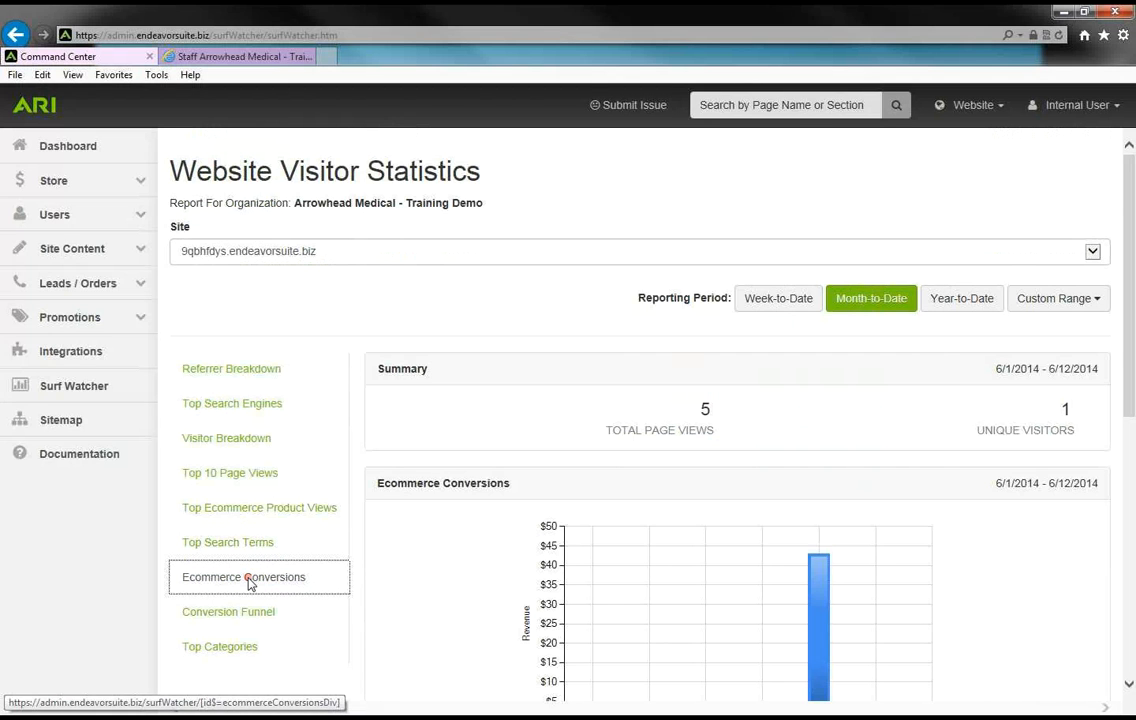
scroll(250, 583, down, 4)
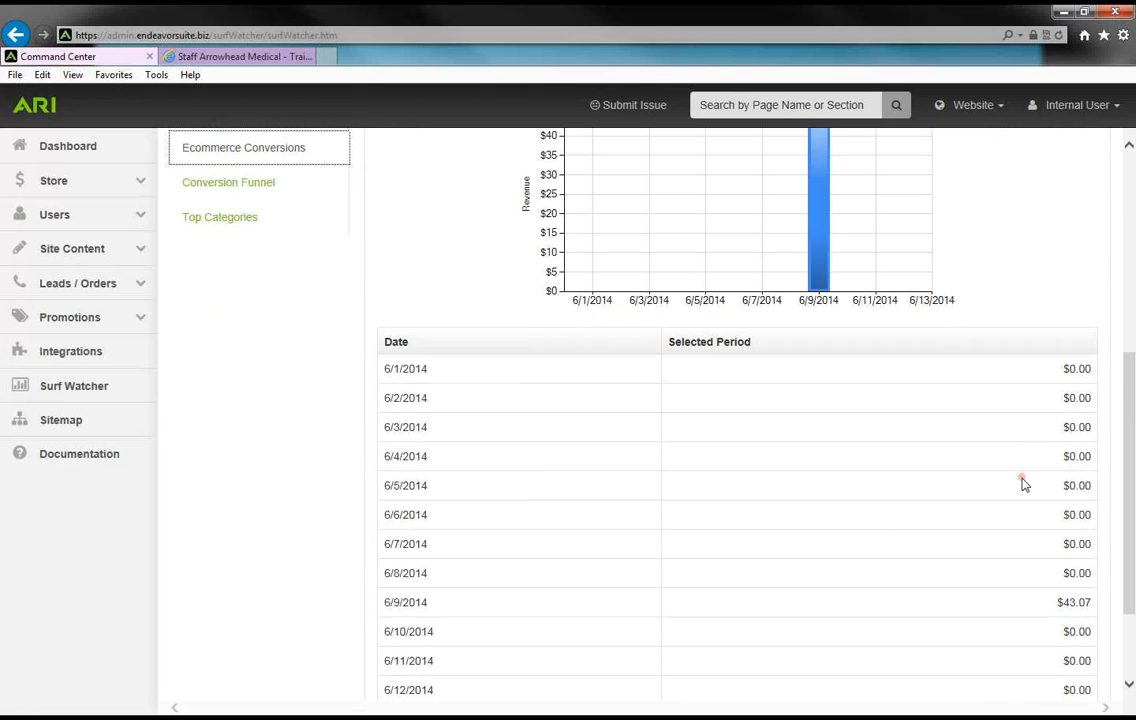
scroll(1022, 483, down, 2)
scroll(1022, 483, up, 5)
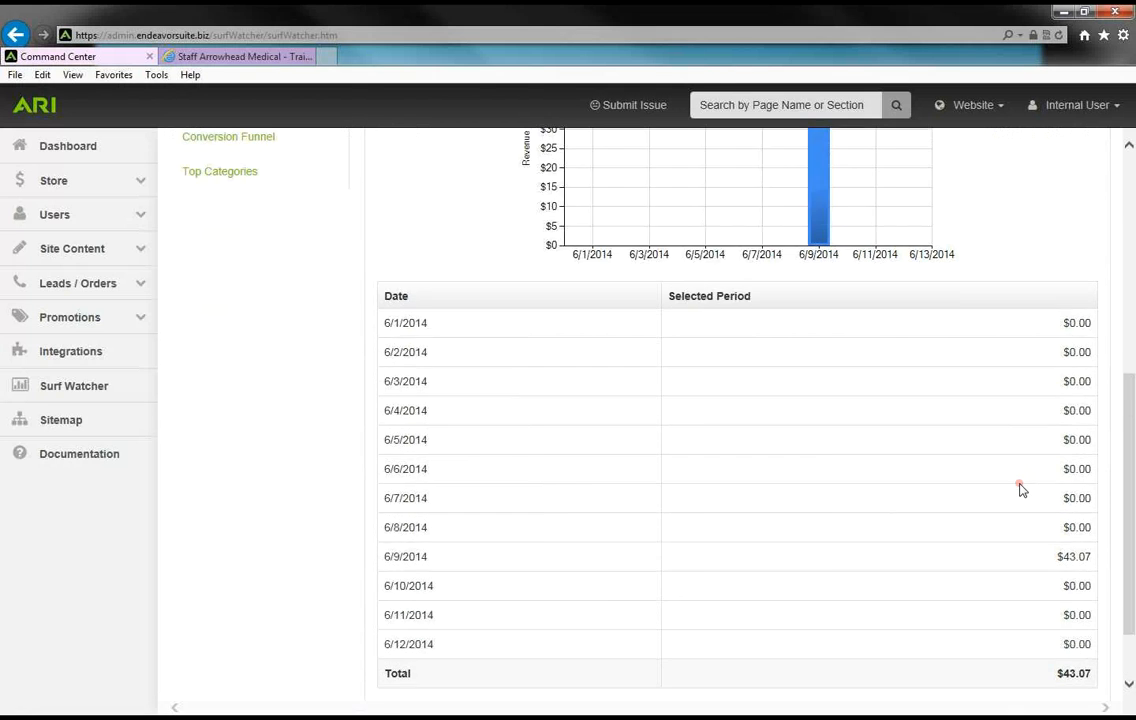
Review the Conversion Funnel report's chart and its conversion and revenue averages.
click(252, 490)
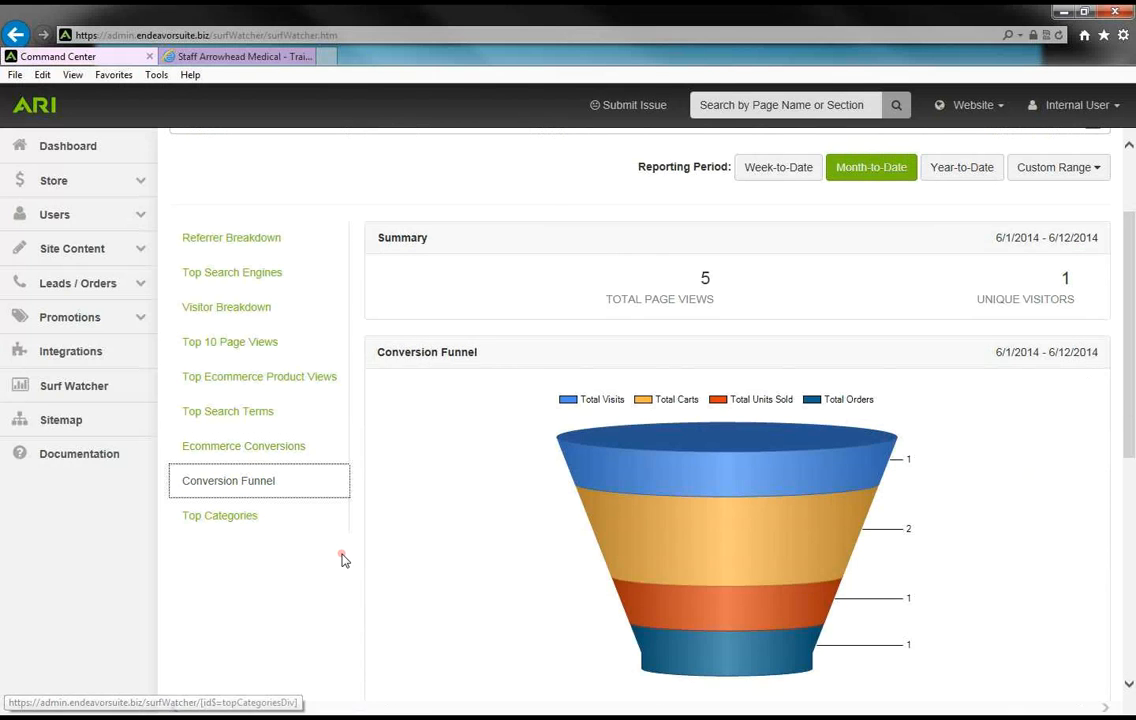
scroll(342, 560, down, 3)
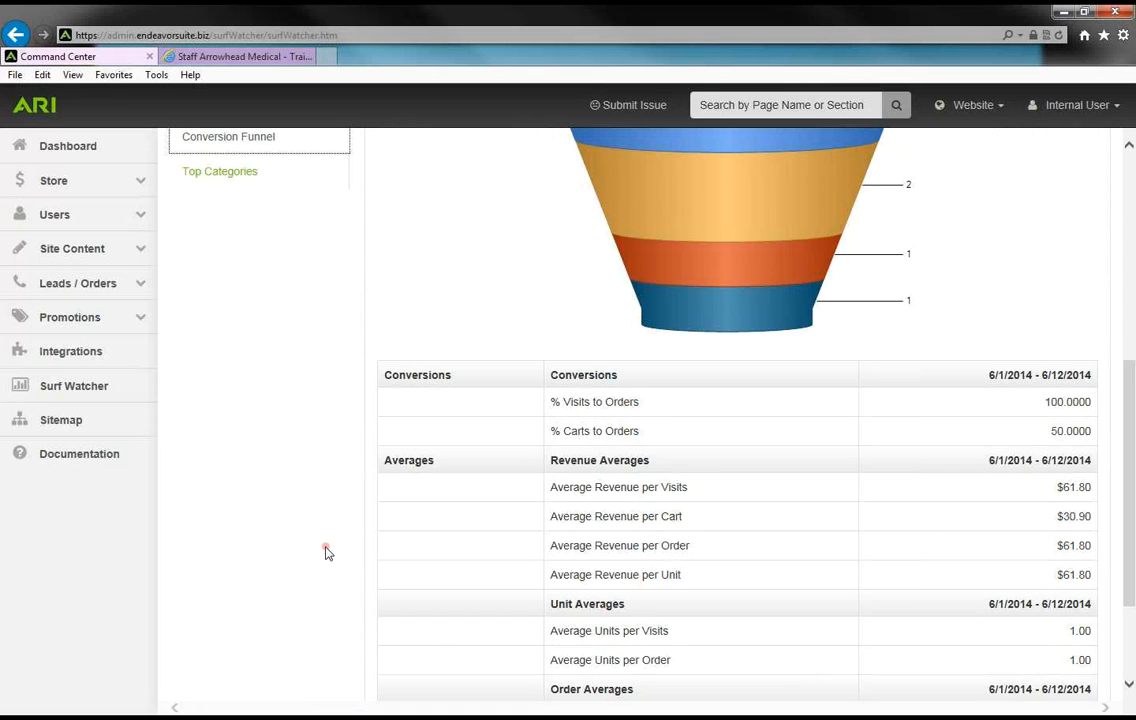
scroll(308, 560, up, 3)
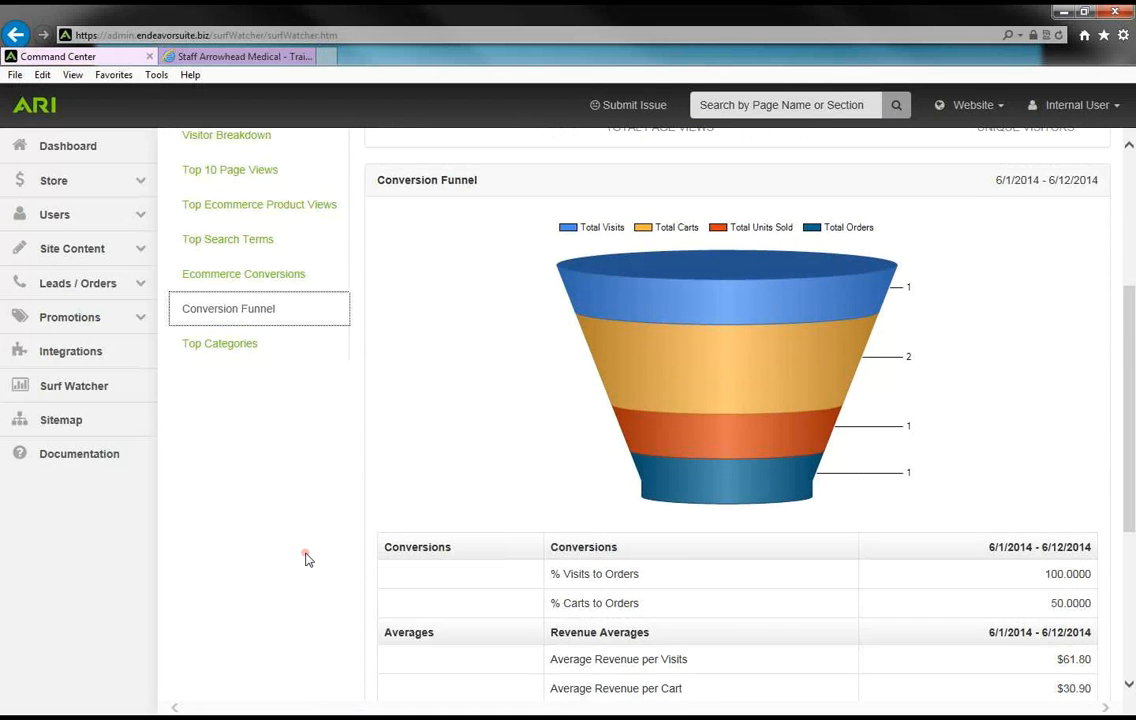
scroll(308, 560, up, 1)
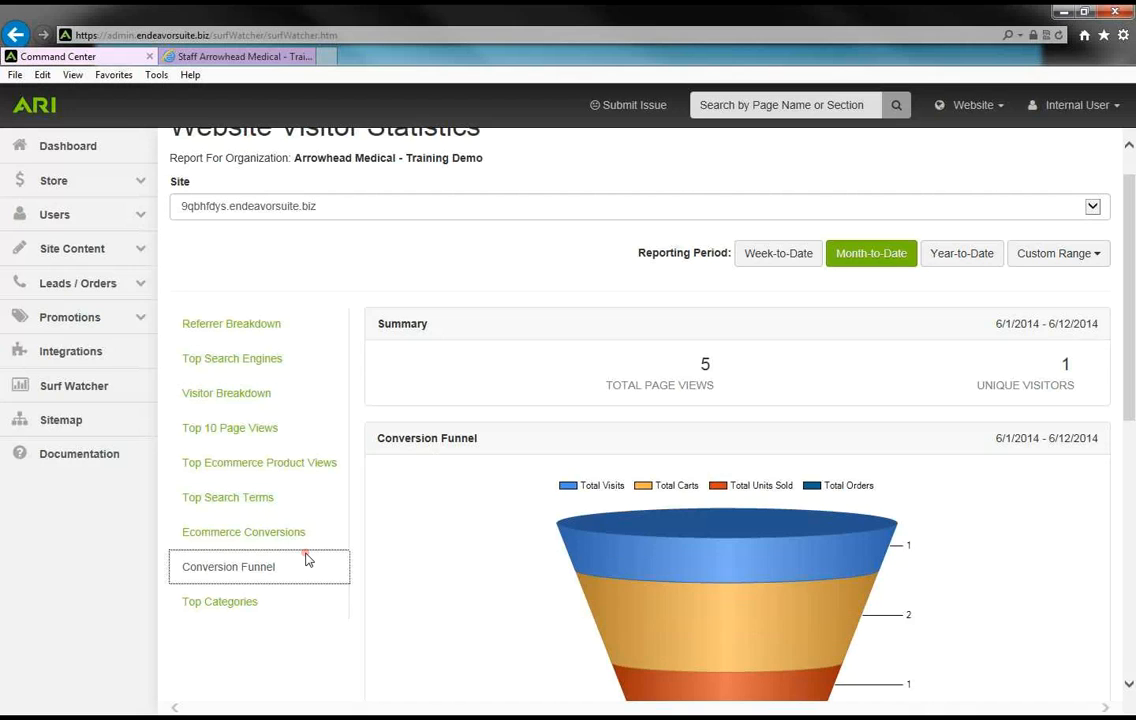
Open the Command Center's Sitemap and look through all its section links.
click(84, 424)
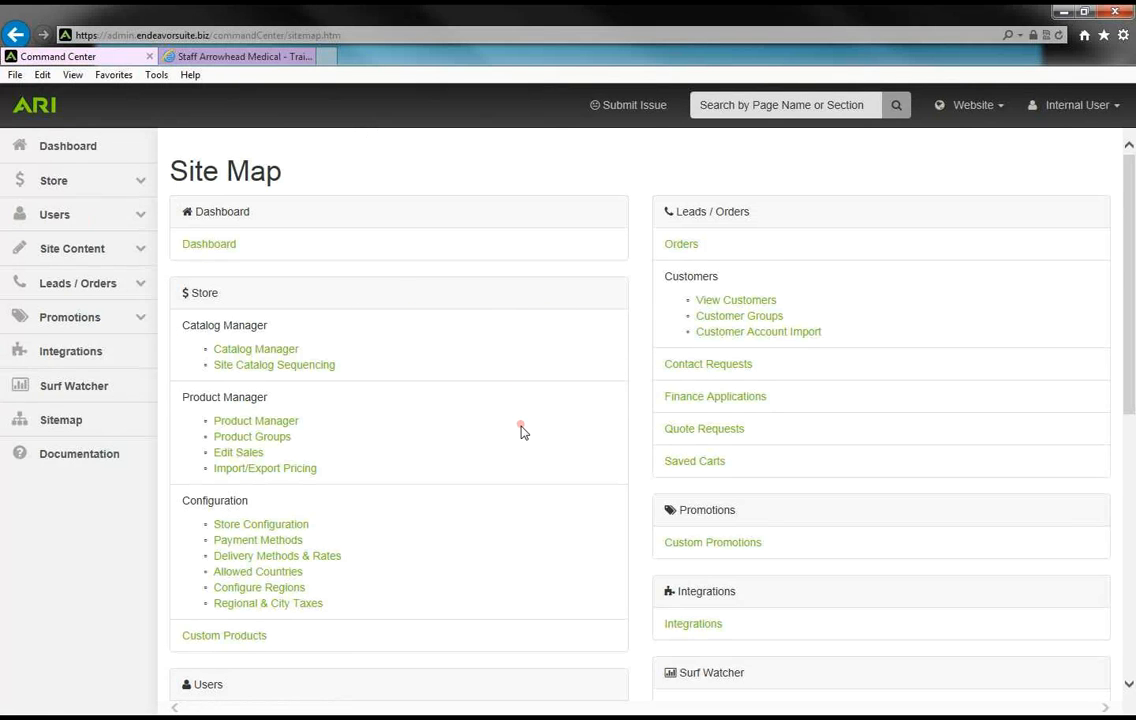
scroll(520, 431, down, 6)
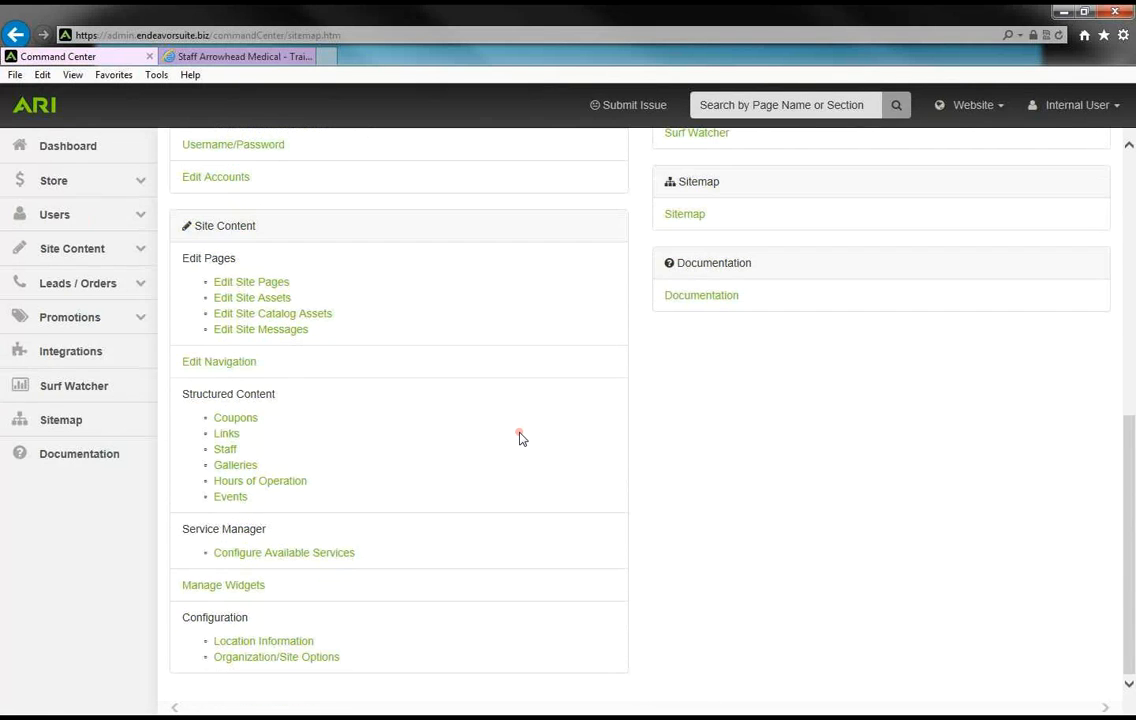
scroll(520, 437, up, 6)
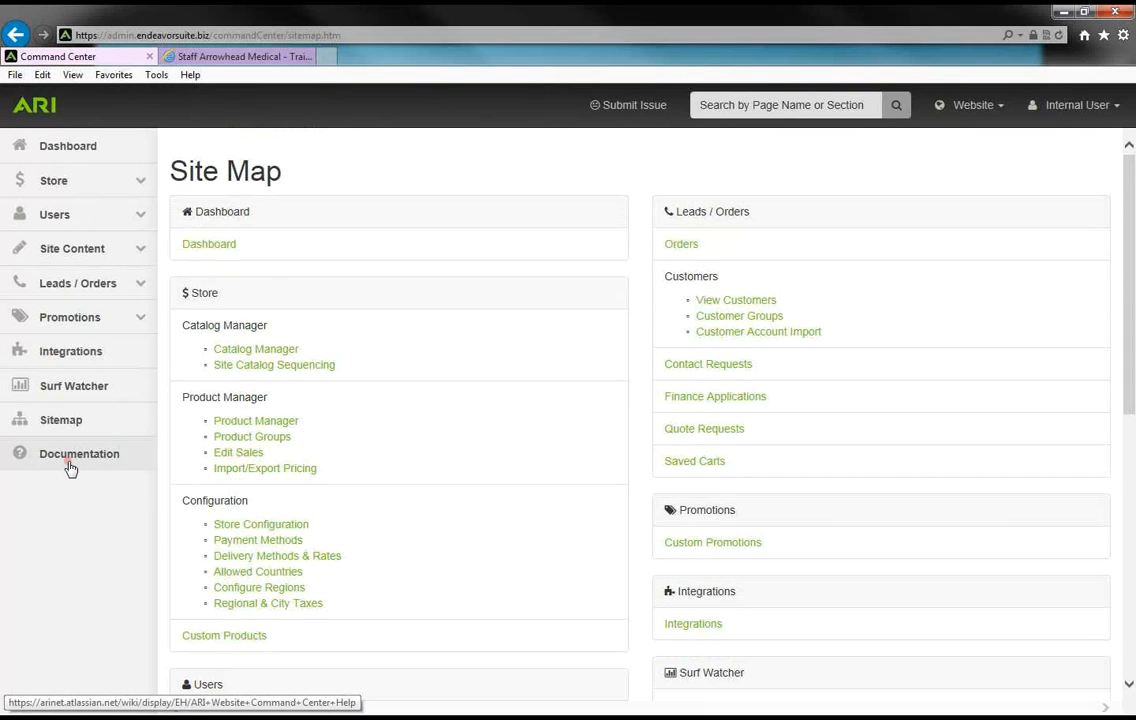
Open the Command Center documentation, search the help for "how do i upload pricing", and clear the search.
click(70, 466)
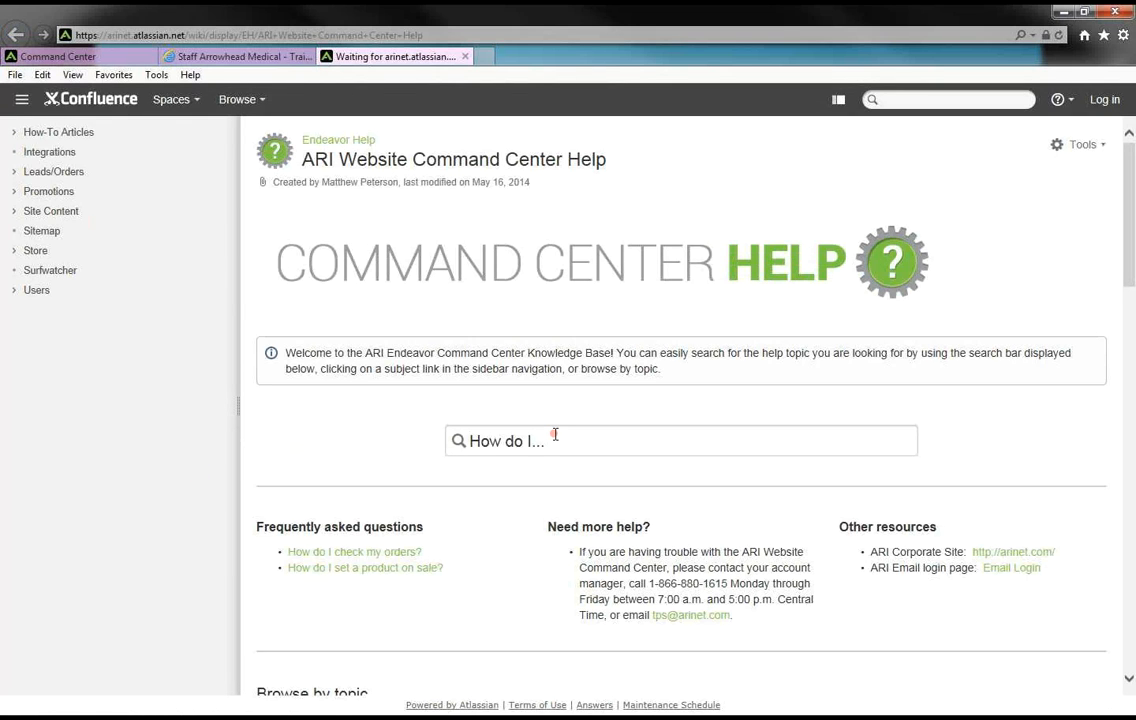
click(555, 434)
text(how do i)
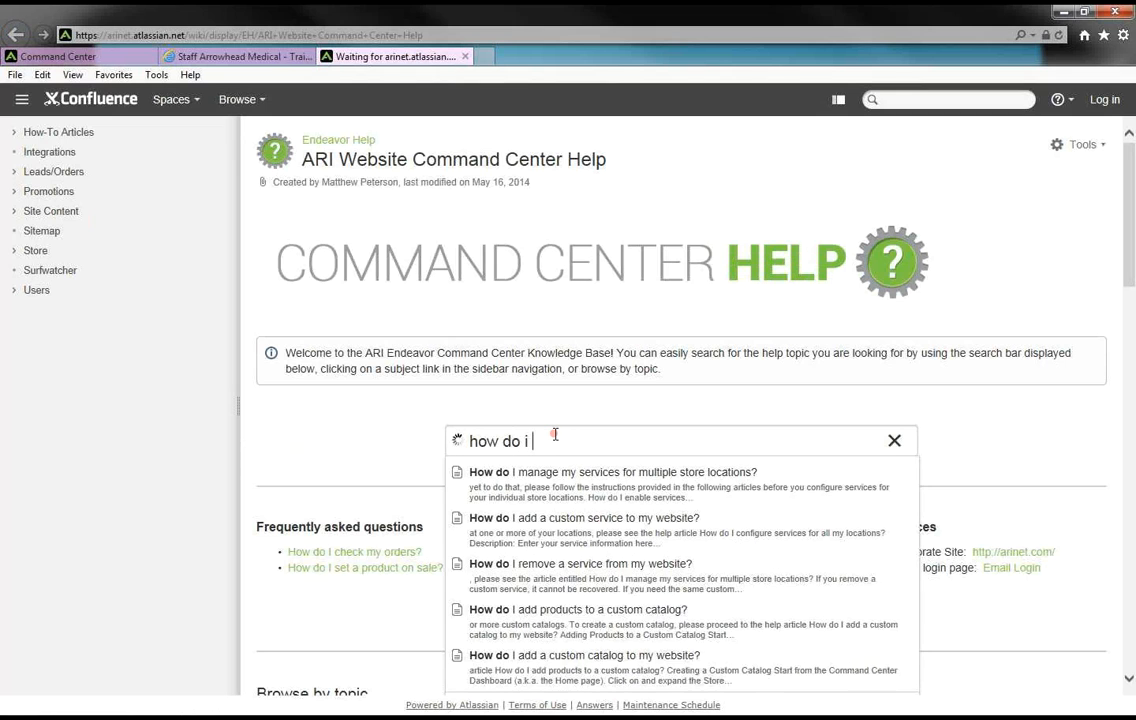
text( upload pr)
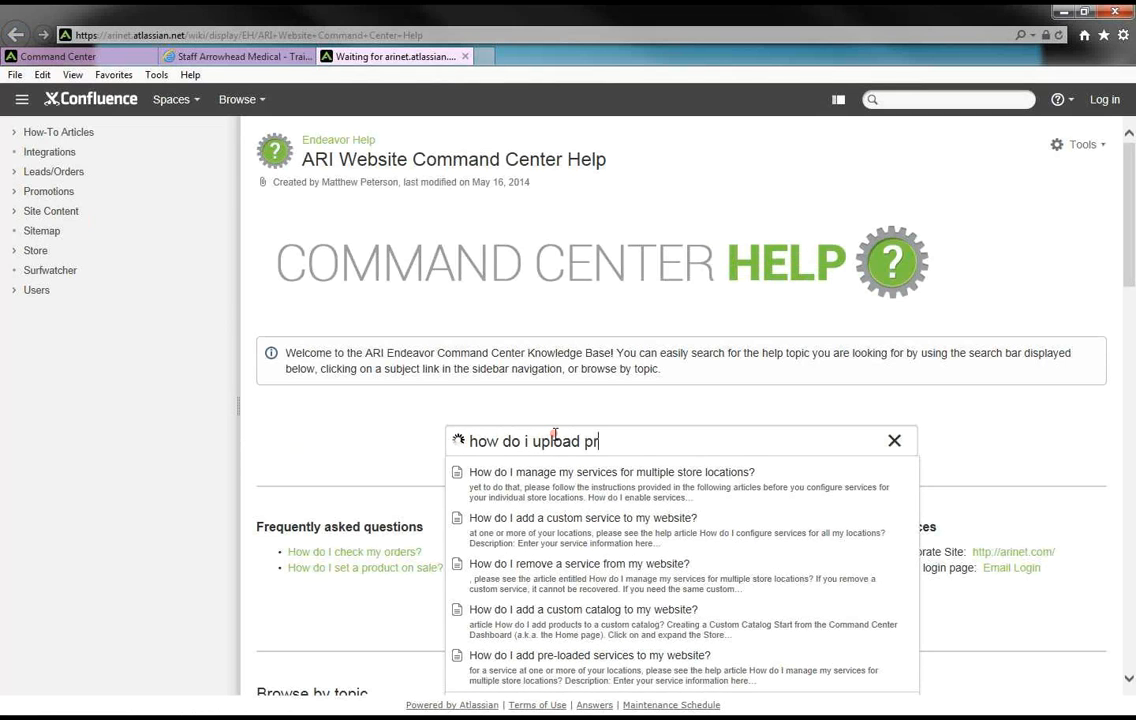
text(icing)
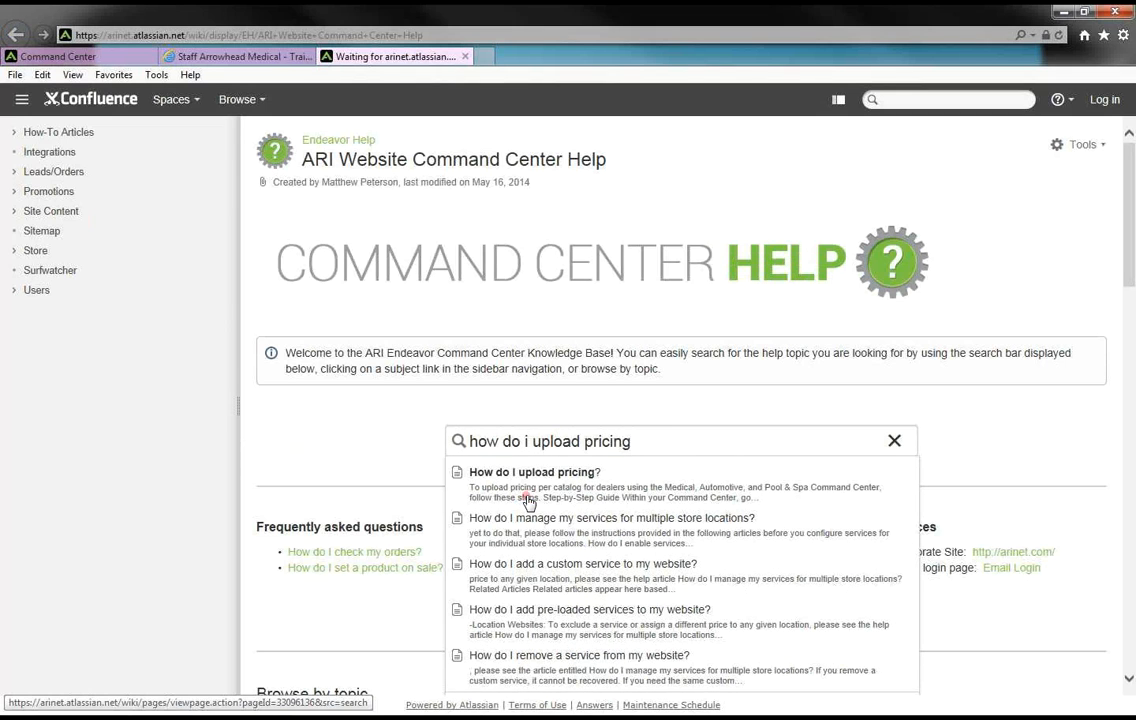
click(894, 441)
Look through the help page's browse-by-topic lists and recently updated articles.
scroll(375, 484, down, 3)
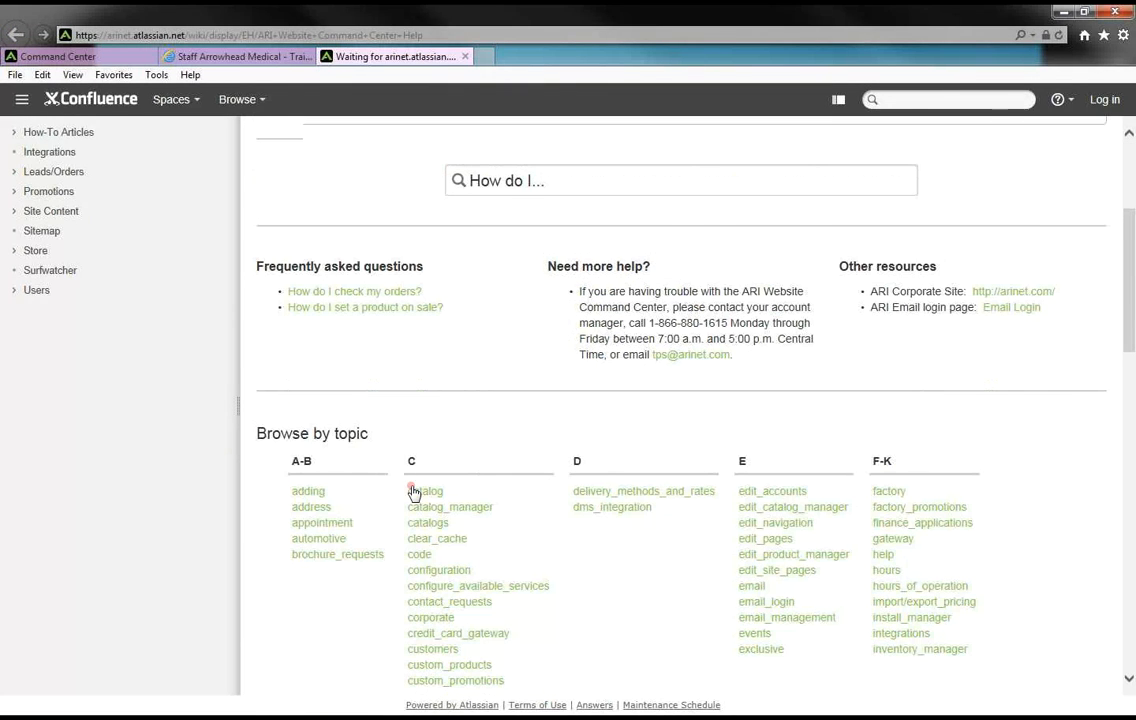
scroll(413, 490, down, 3)
scroll(601, 400, down, 4)
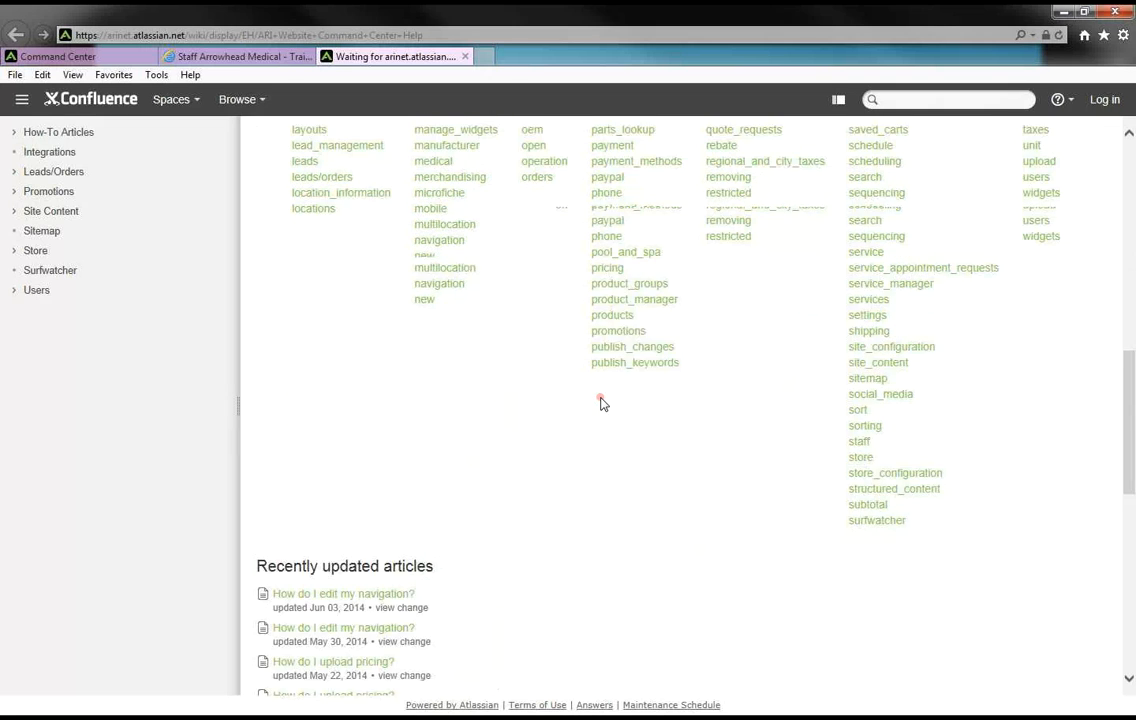
scroll(601, 400, up, 10)
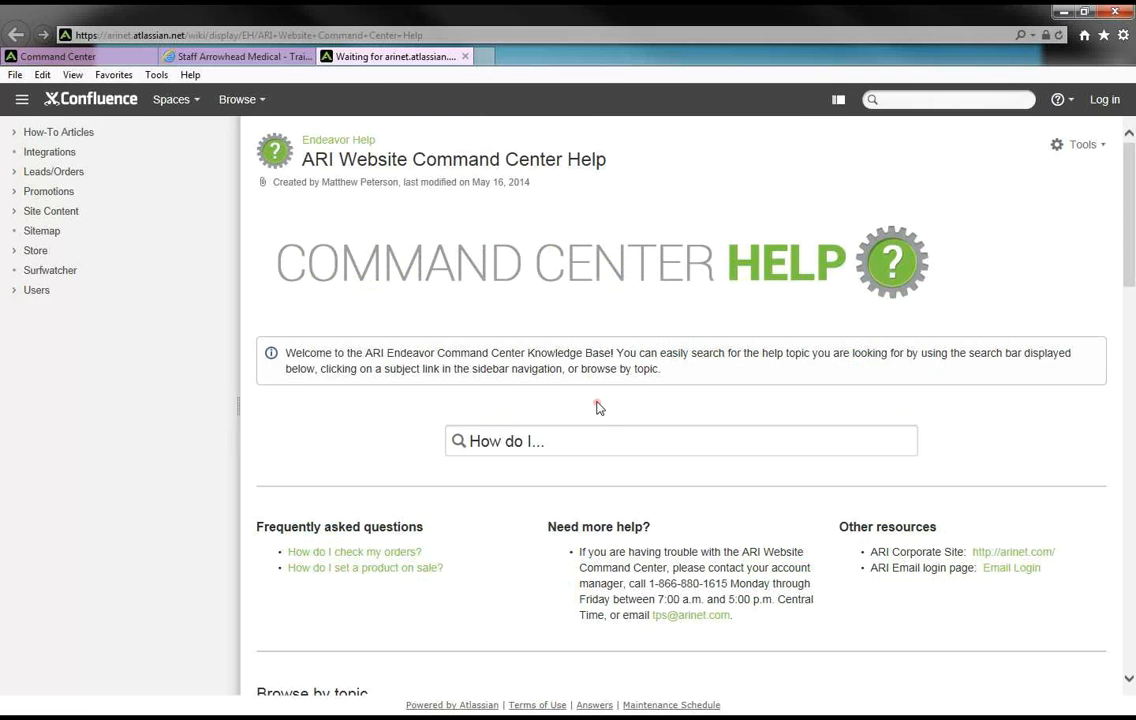
Close the help page and return to the Command Center's Dashboard.
click(464, 57)
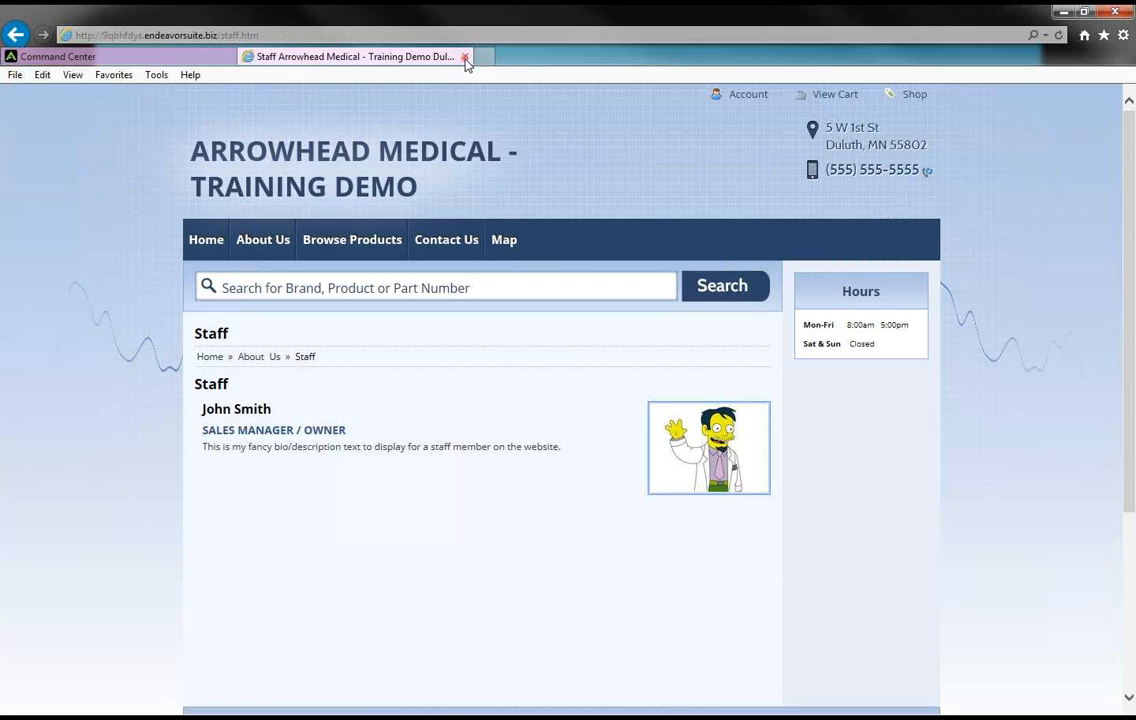
click(122, 60)
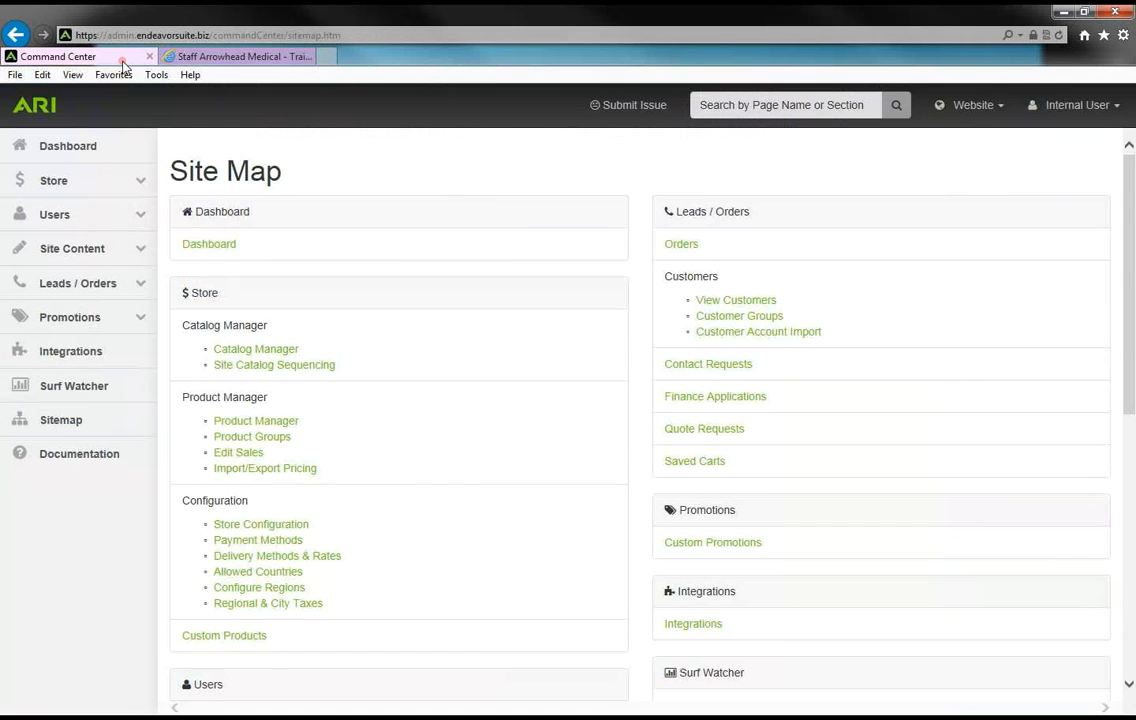
click(78, 146)
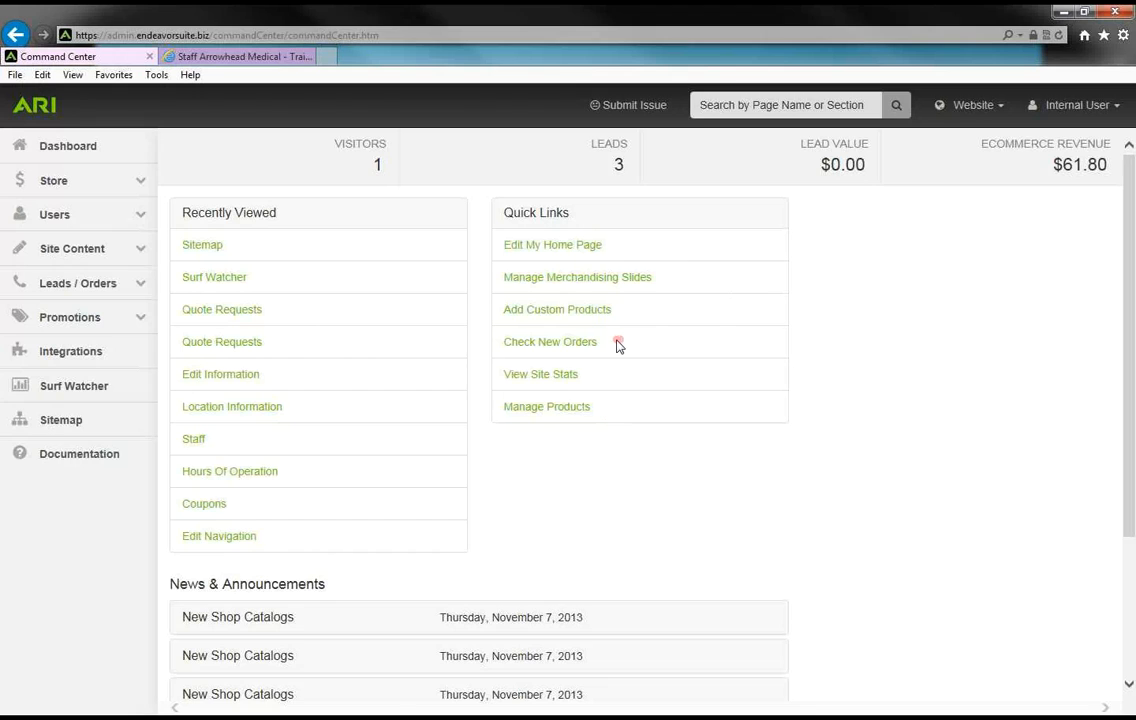
Open the merchandising slides from the dashboard, deactivate the Test Slide offer in the queue, and save the widget.
click(564, 286)
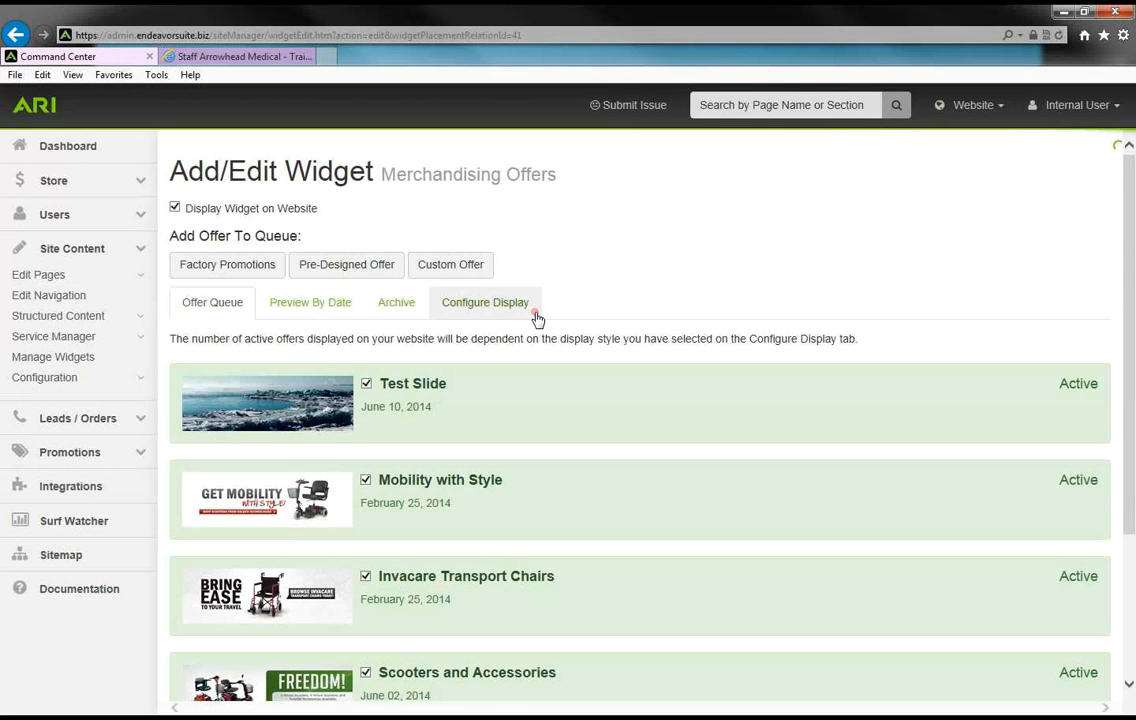
scroll(527, 325, down, 3)
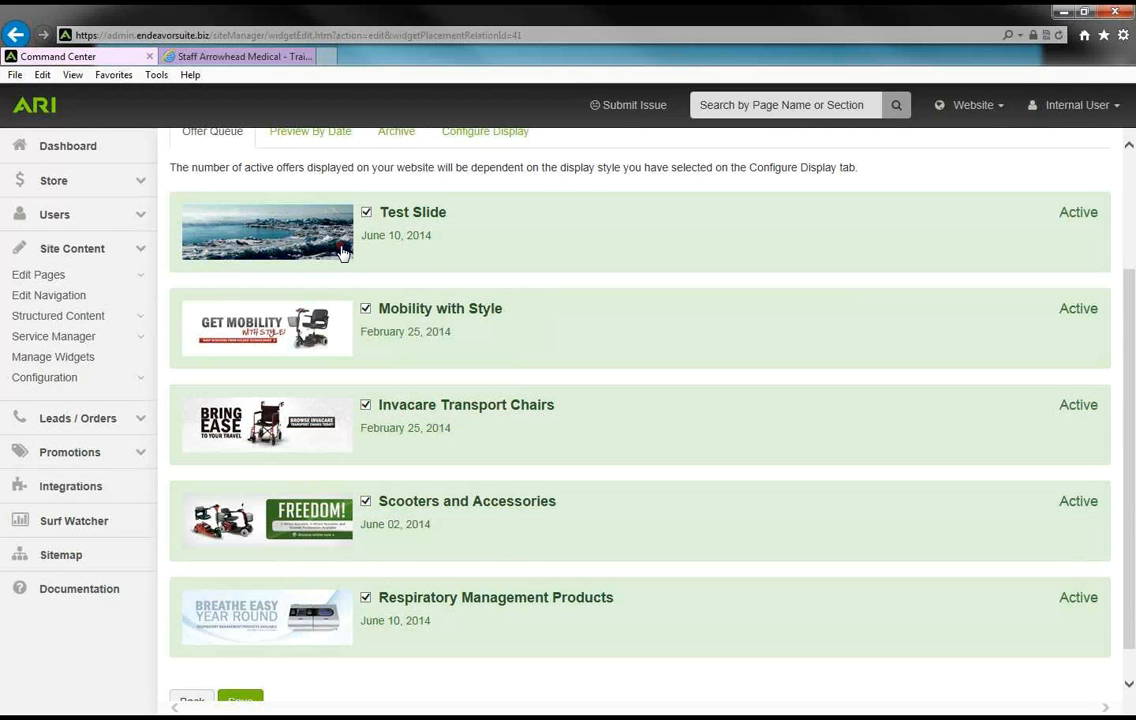
scroll(345, 262, up, 1)
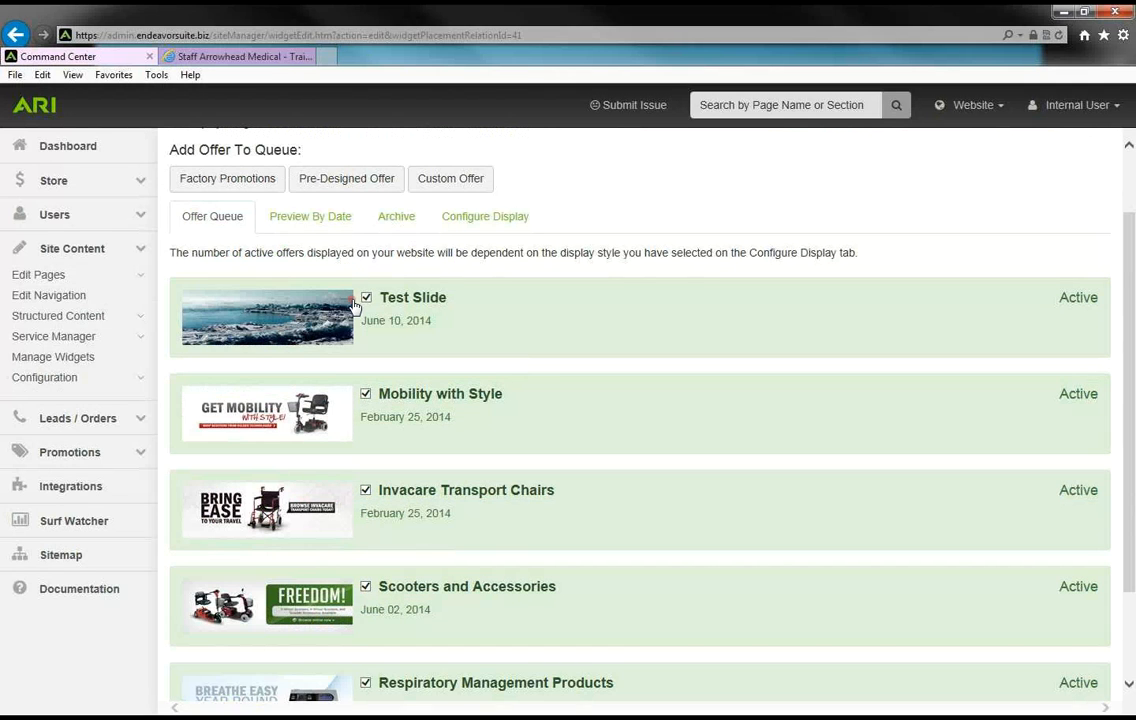
click(366, 297)
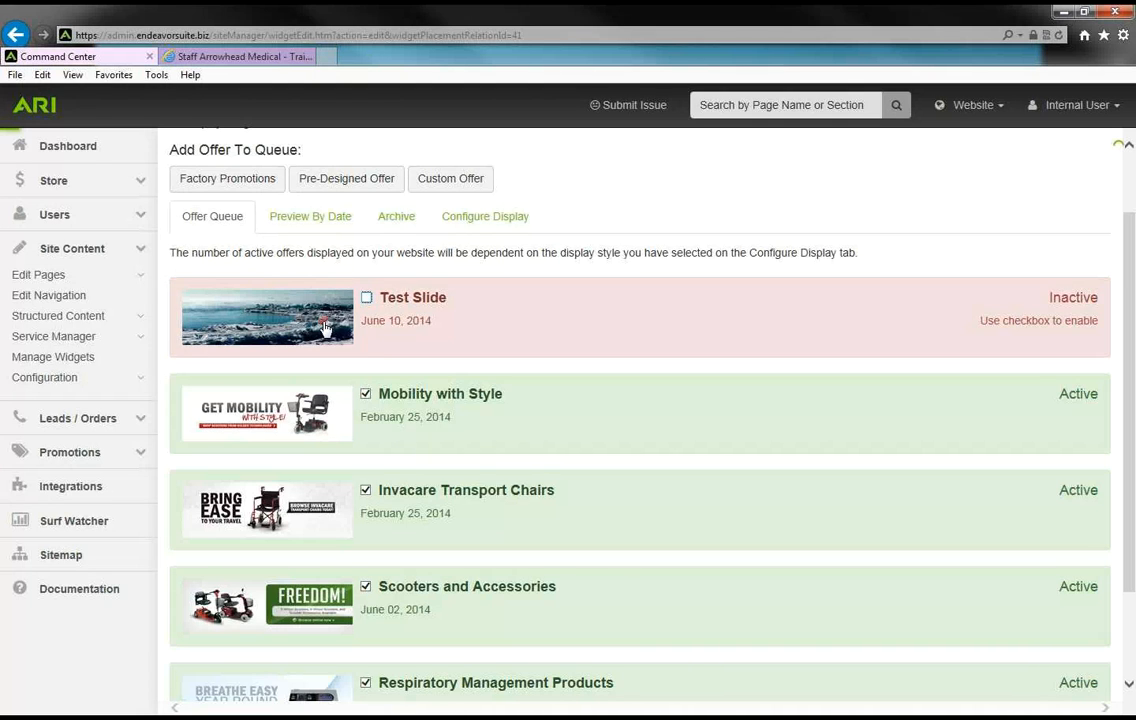
scroll(317, 598, down, 2)
click(247, 668)
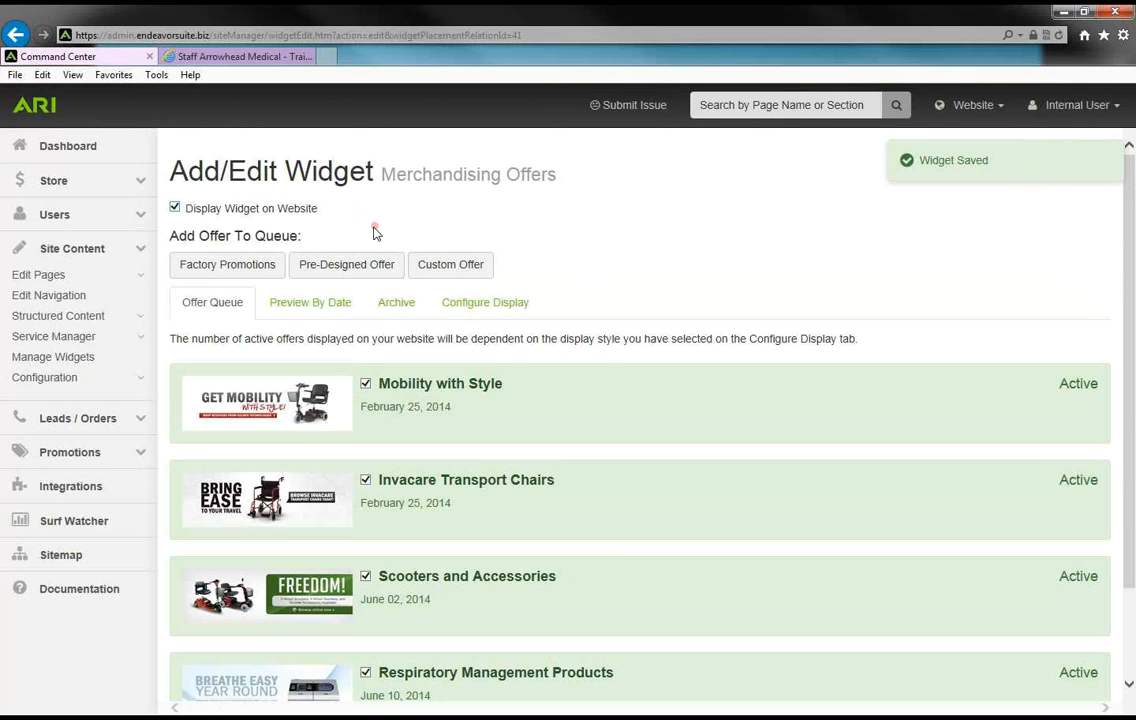
From the Scooters group of the pre-designed offers, choose the Mobility with Style banner with ID 25 for the offer queue.
click(356, 266)
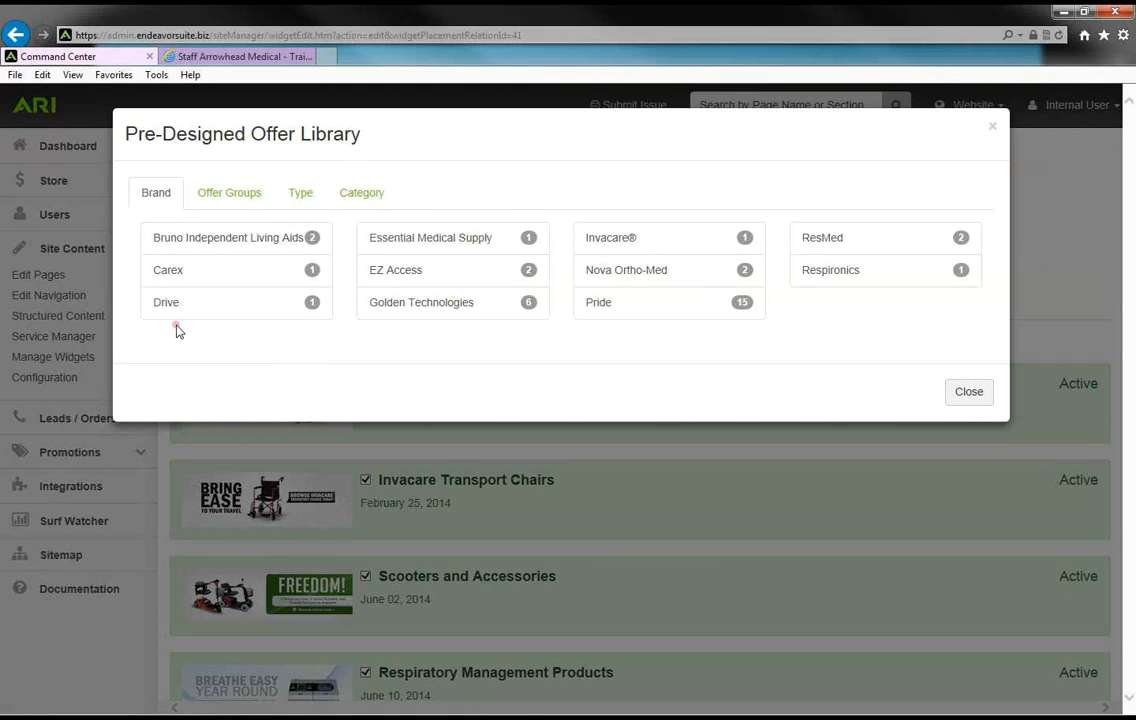
click(231, 201)
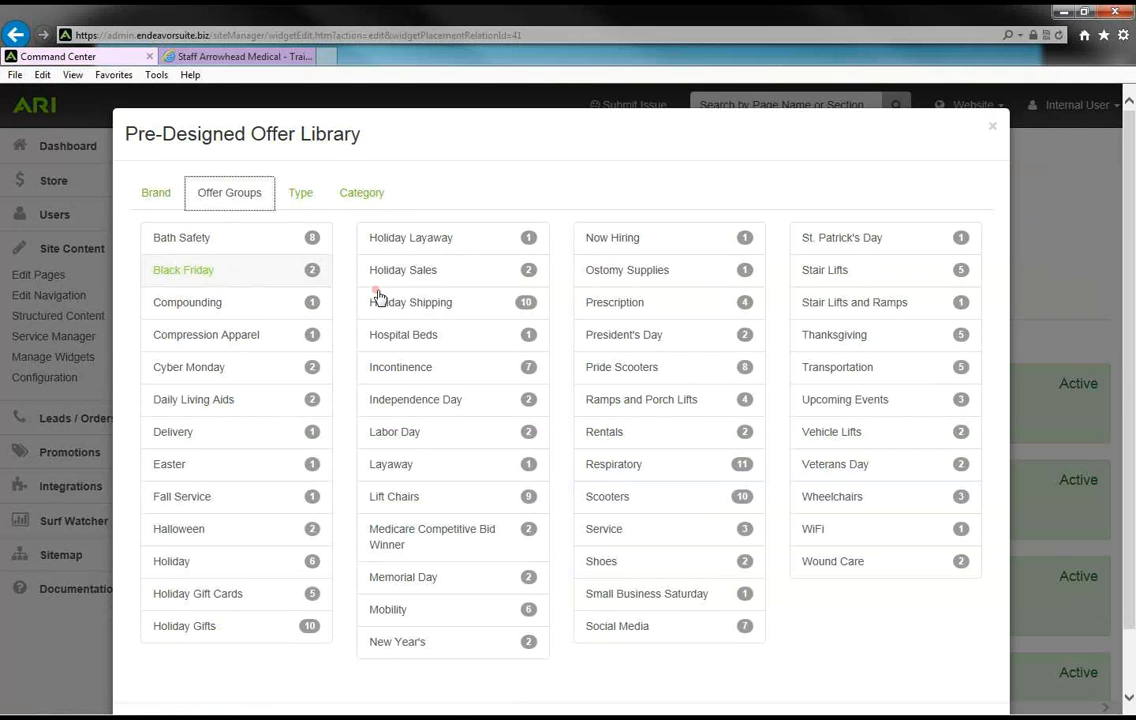
click(632, 502)
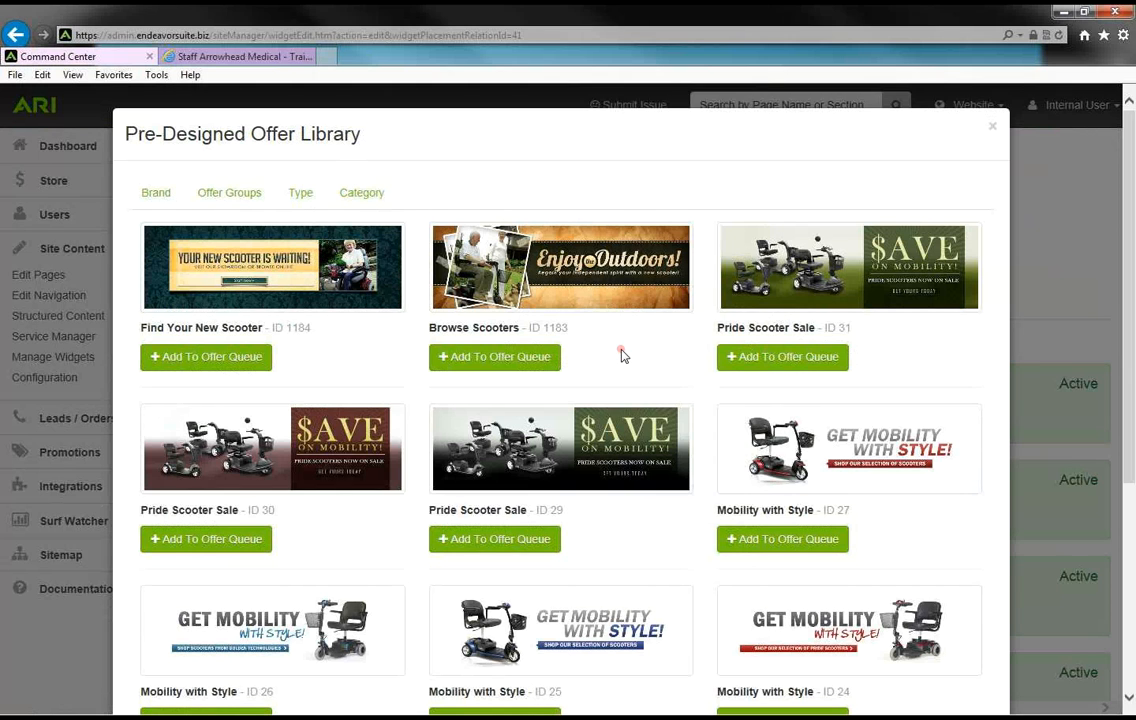
scroll(621, 355, down, 3)
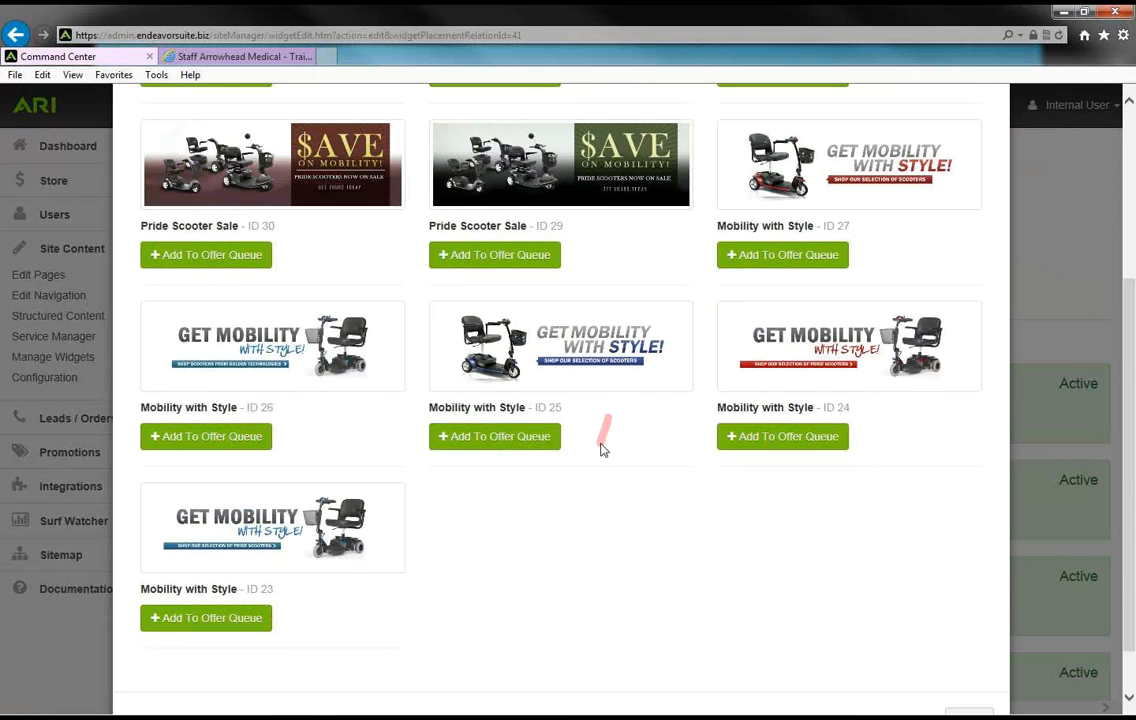
click(489, 444)
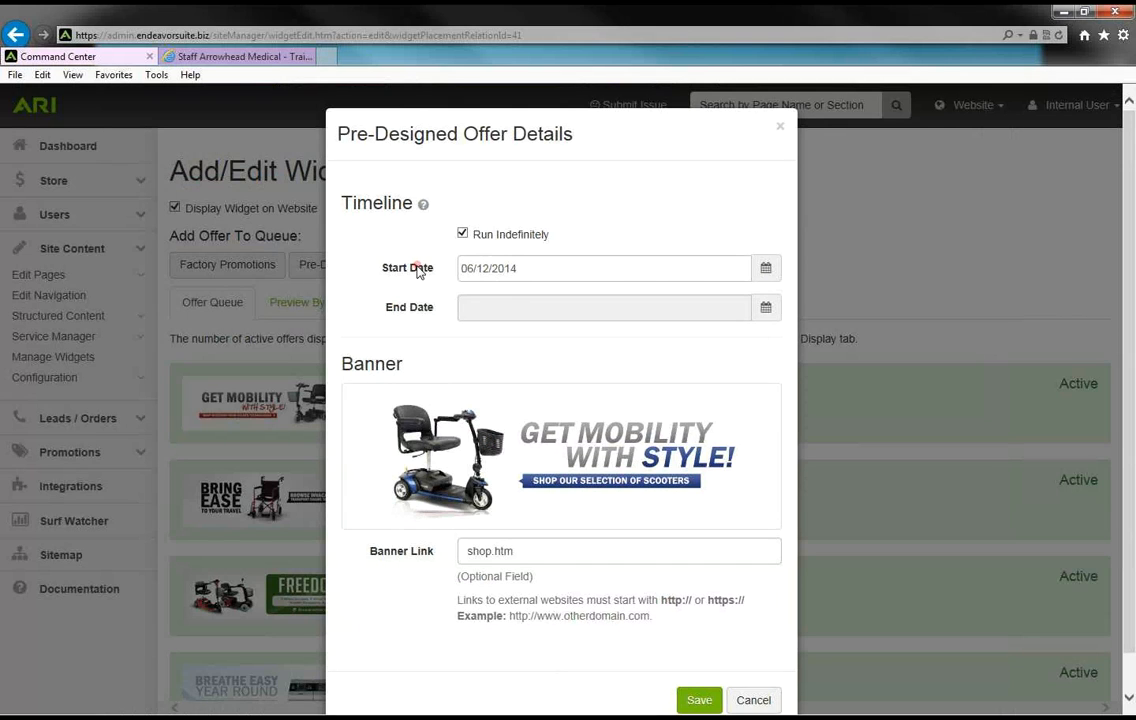
click(462, 234)
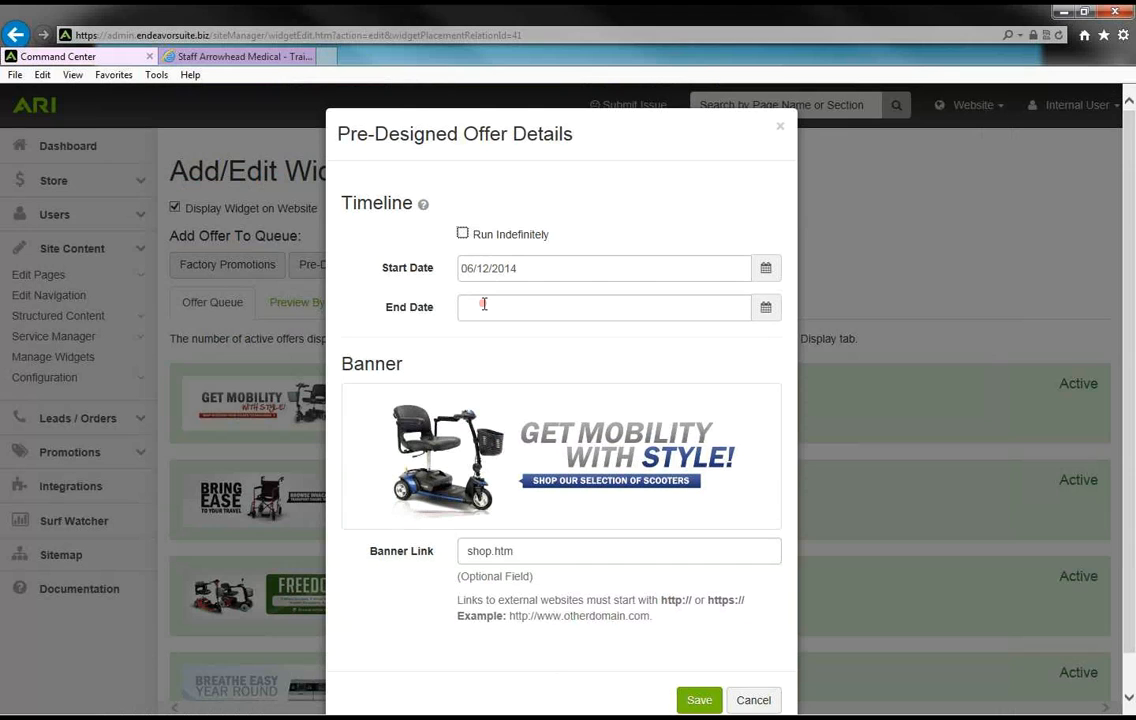
click(483, 305)
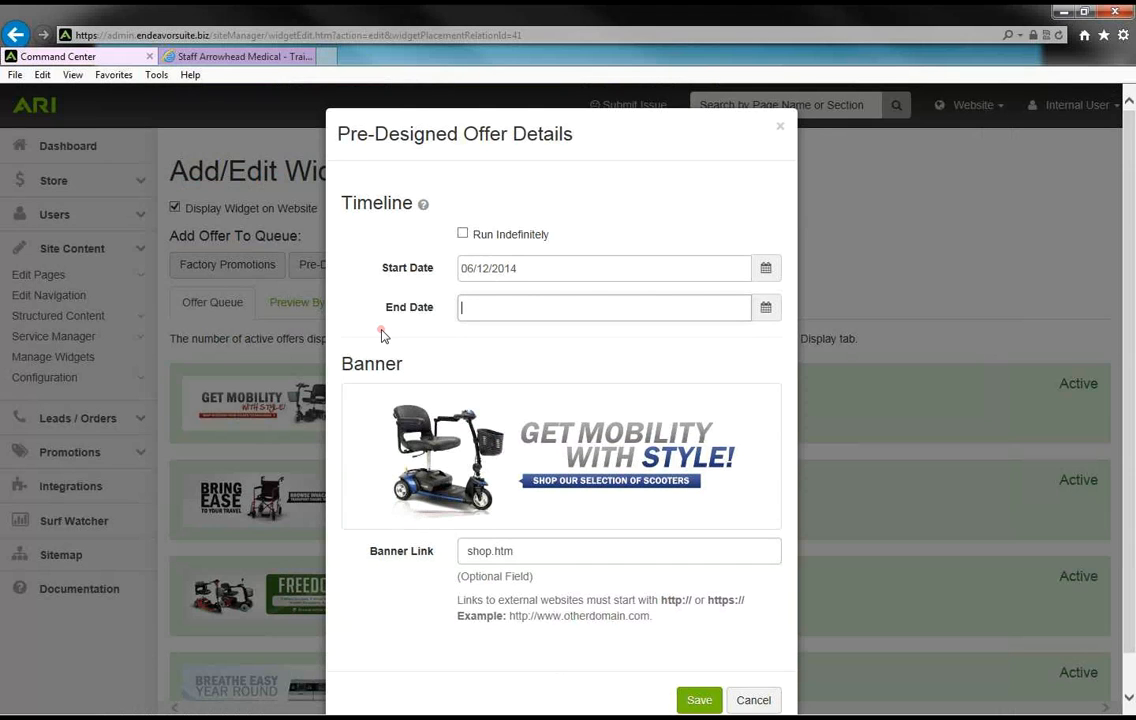
click(462, 236)
Save the Mobility with Style offer details to the queue and close the Pre-Designed Offer Library.
scroll(604, 520, down, 1)
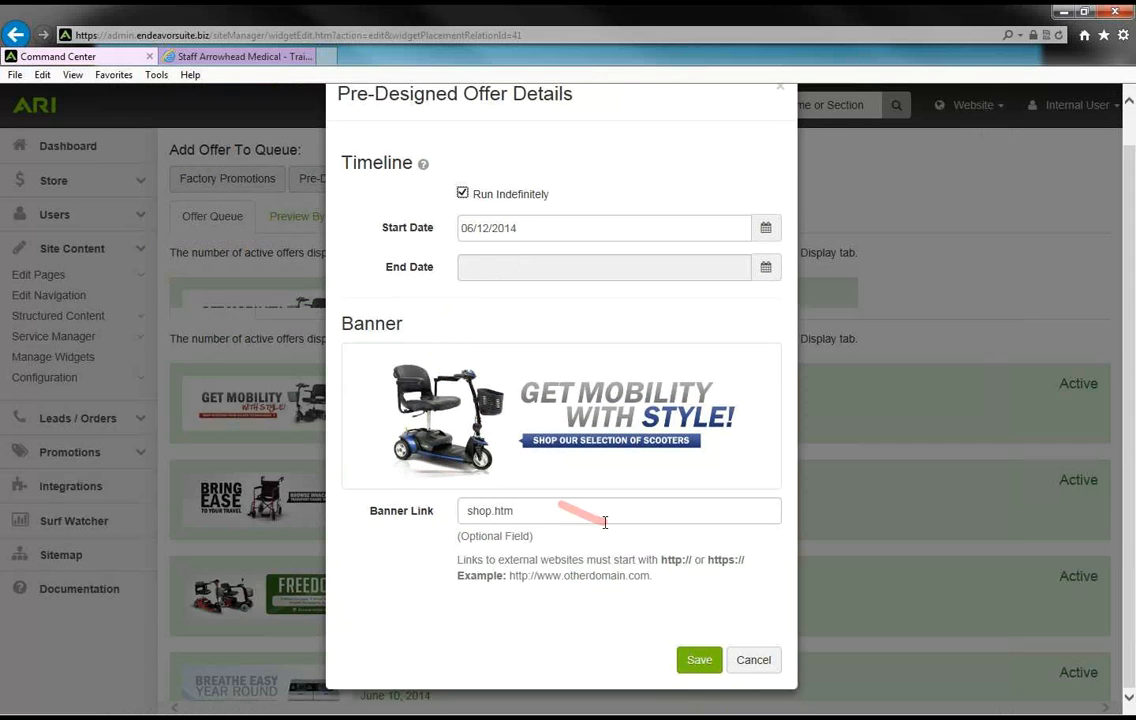
click(697, 660)
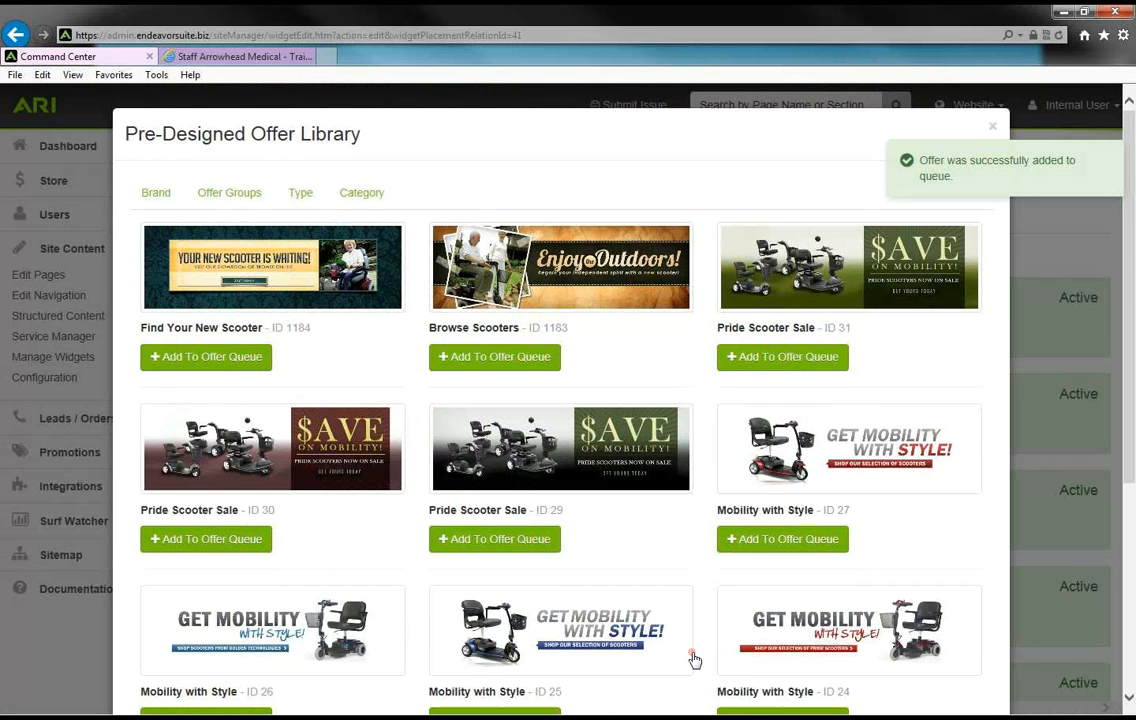
click(994, 131)
Move the June 12, 2014 Mobility with Style offer to second place in the queue and return to the Dashboard.
scroll(505, 470, down, 1)
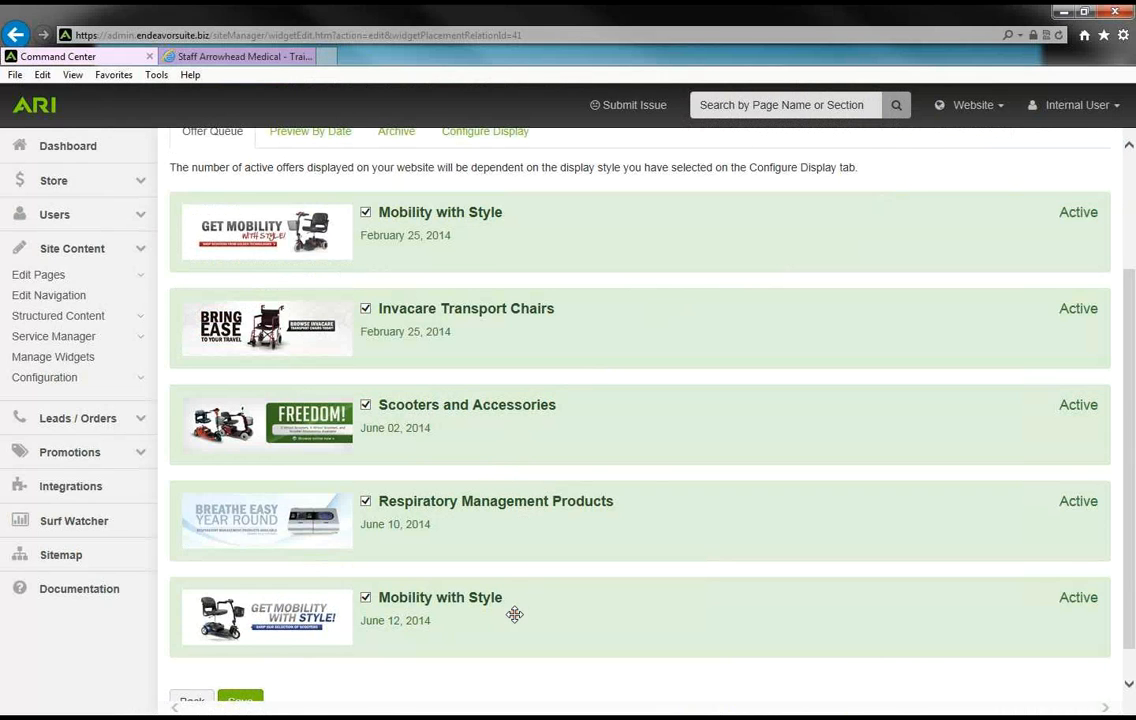
drag(515, 591, 540, 364)
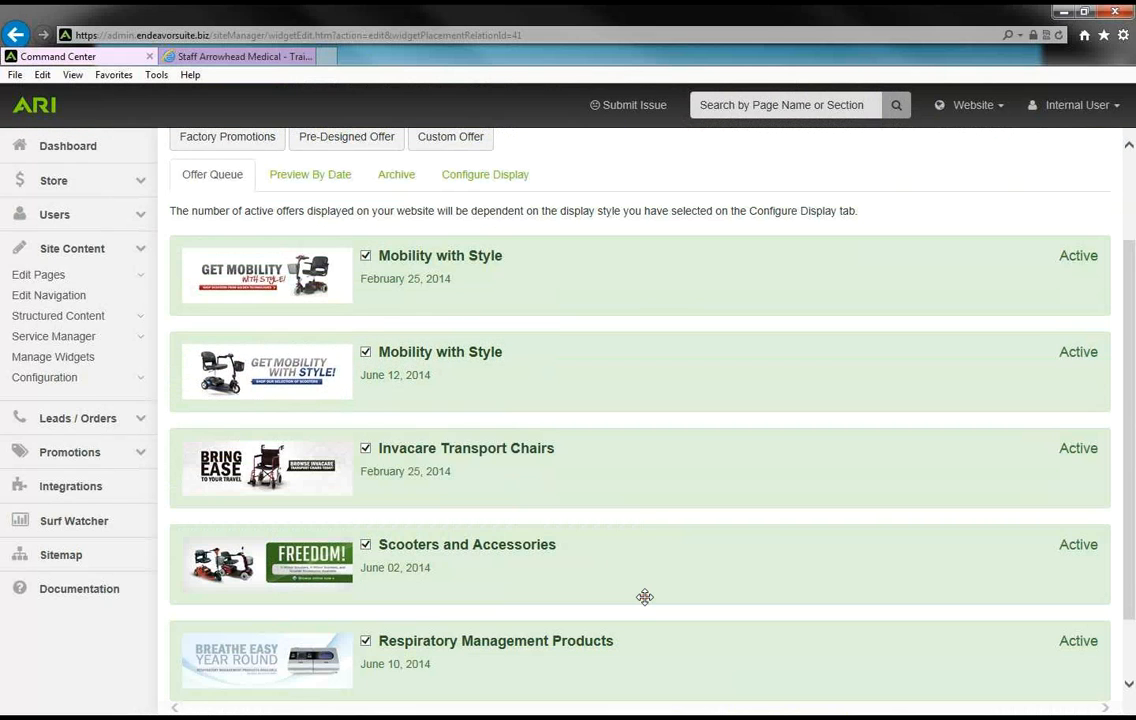
scroll(645, 597, up, 3)
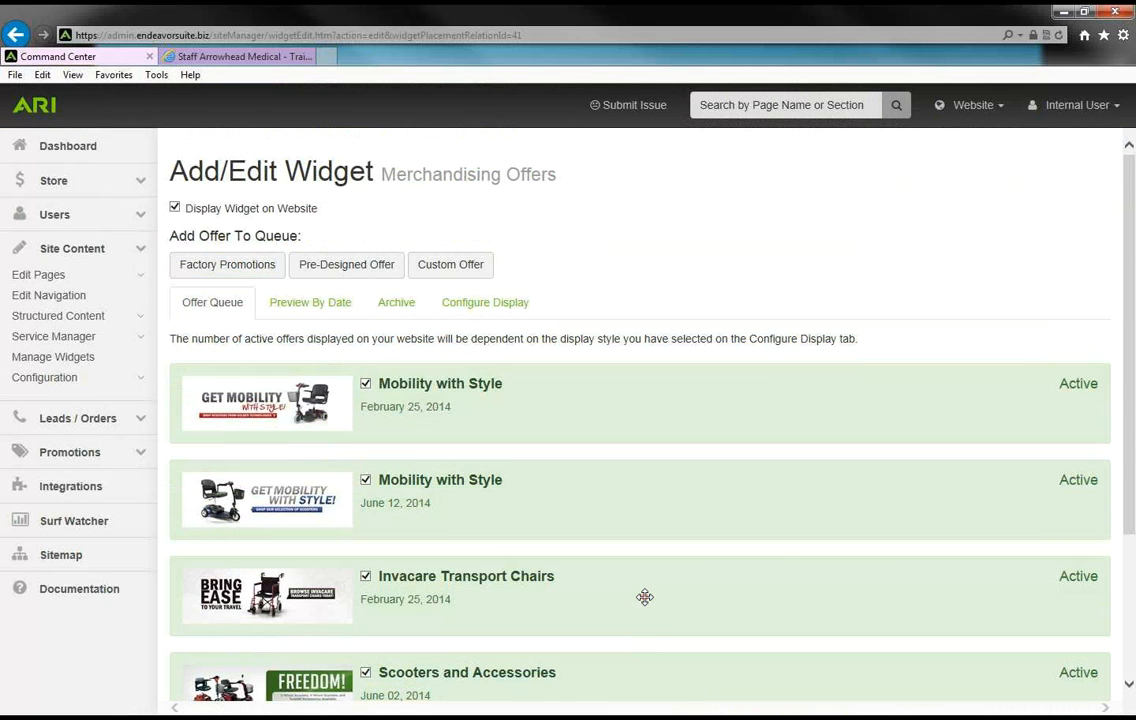
click(80, 153)
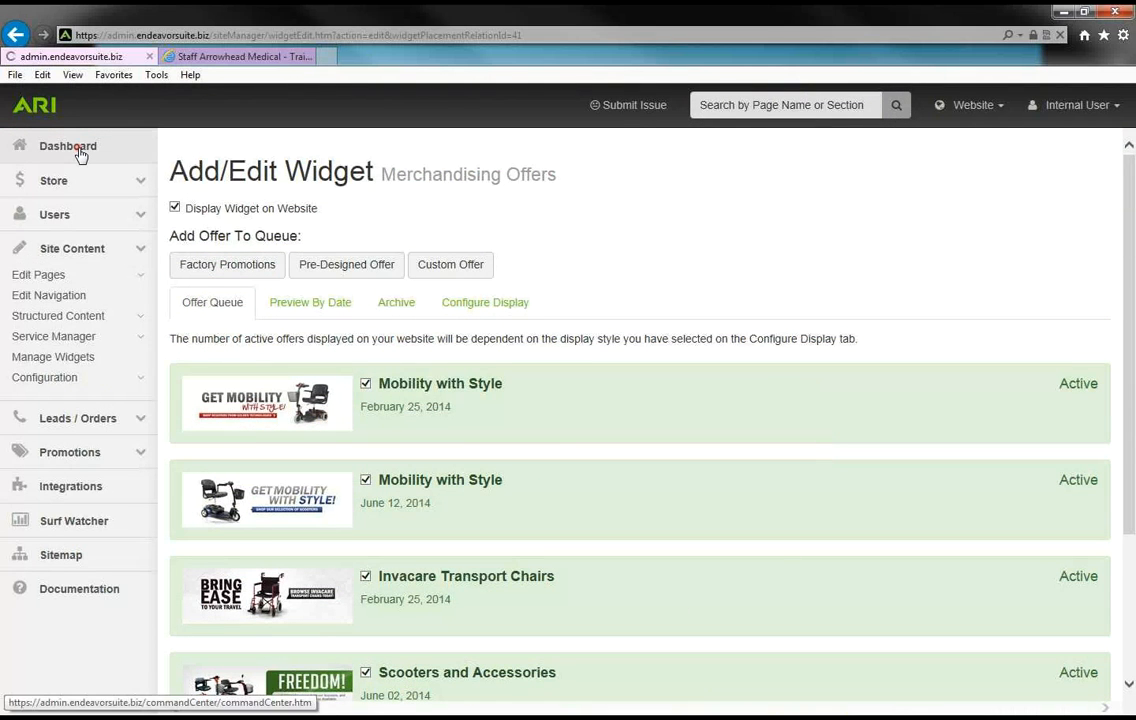